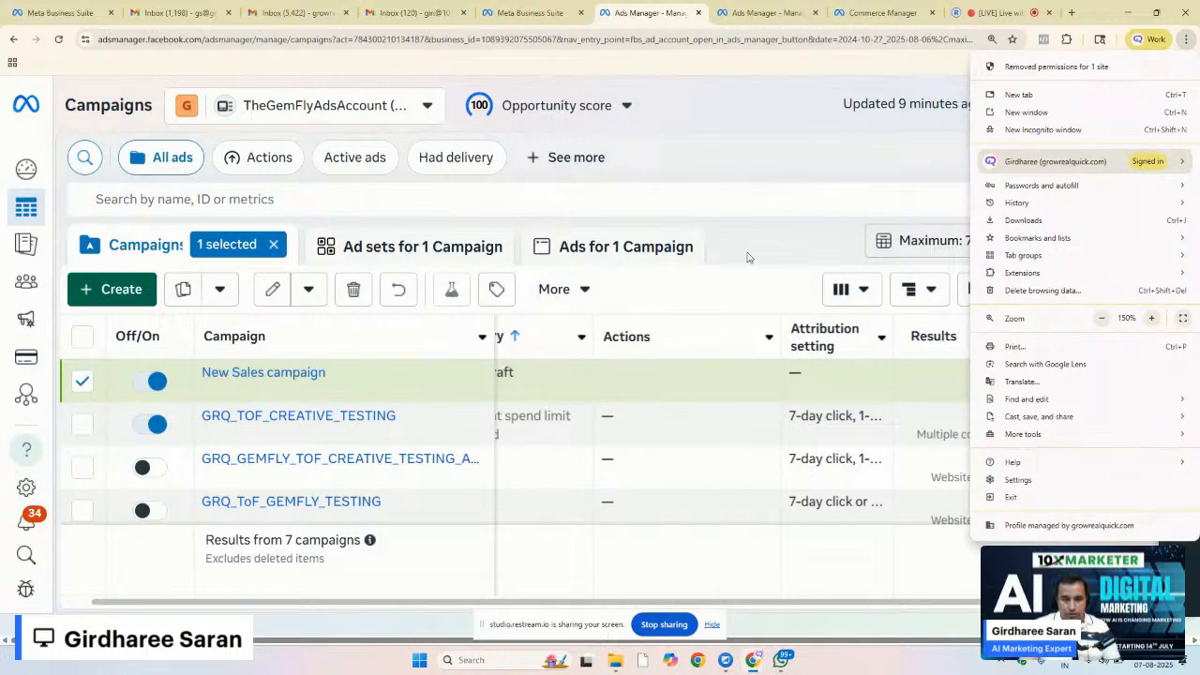
Step: Open the GRQ_TOF_CREATIVE_TESTING campaign and its Anniversary & Digital Creators ad set to view the ads inside
left_click(819, 164)
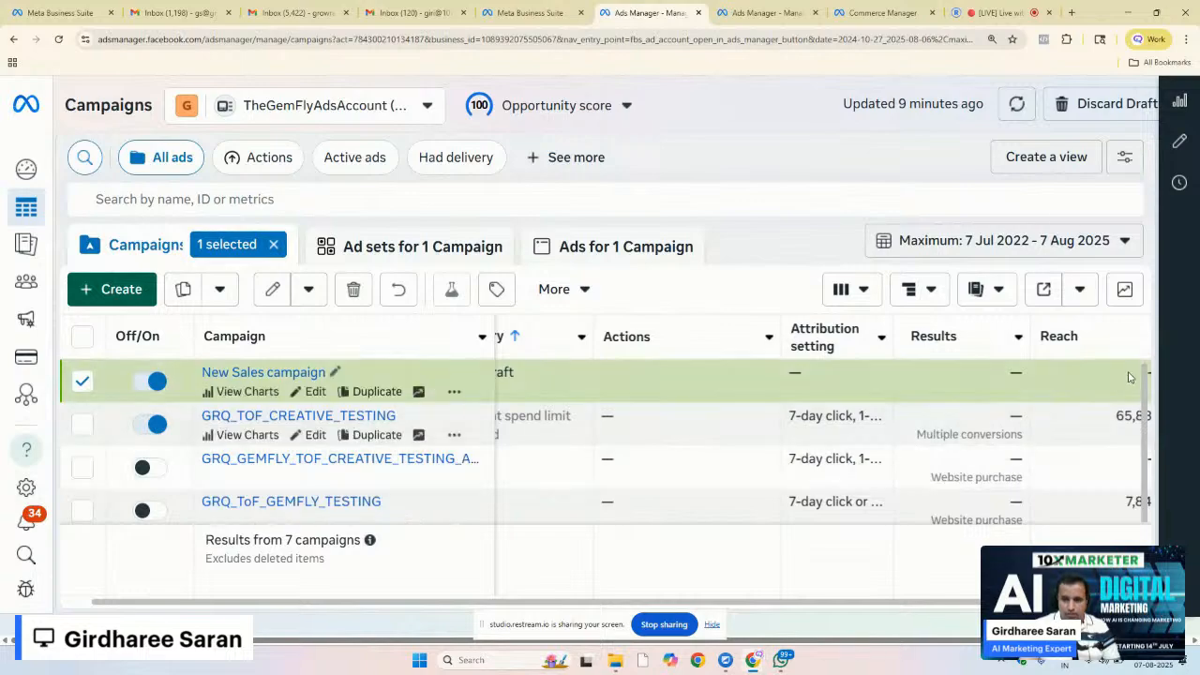
left_click_drag(1144, 385, 1141, 497)
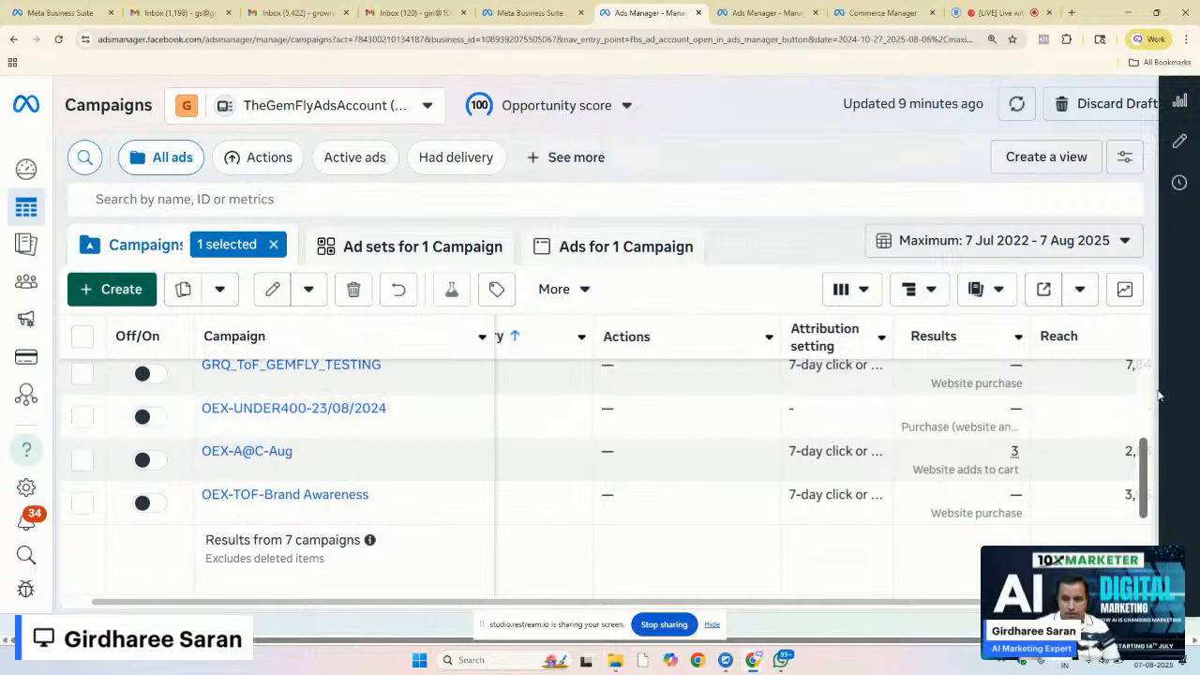
scroll(1146, 386, "up", 3)
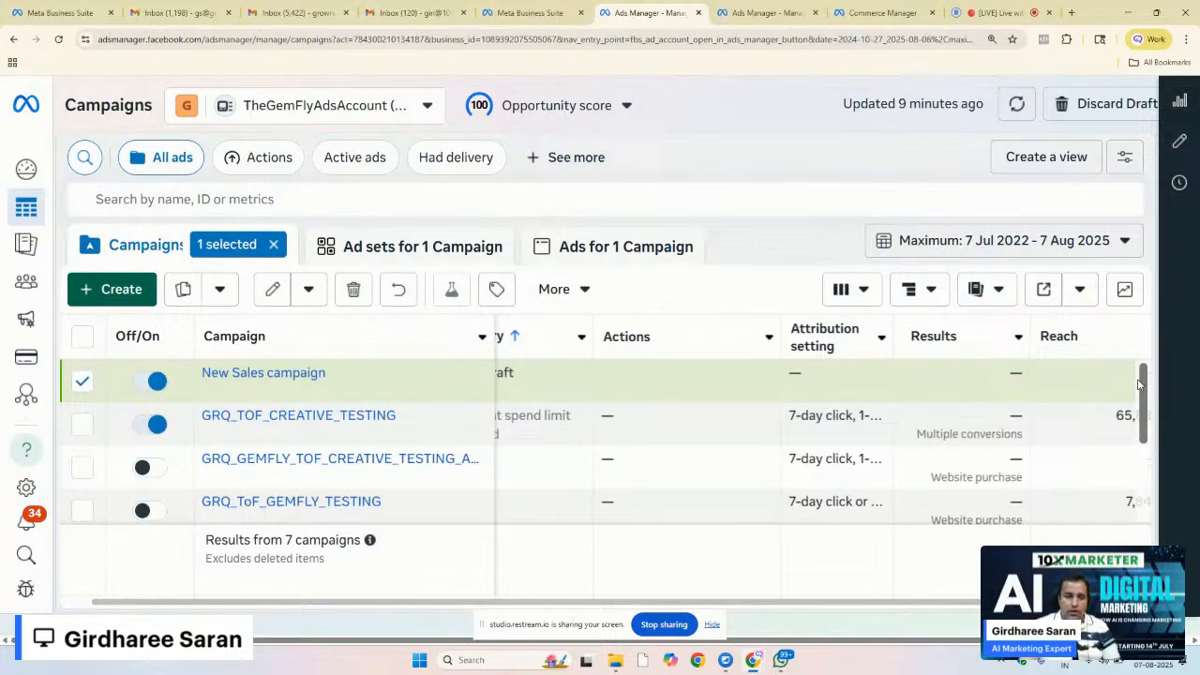
left_click(276, 415)
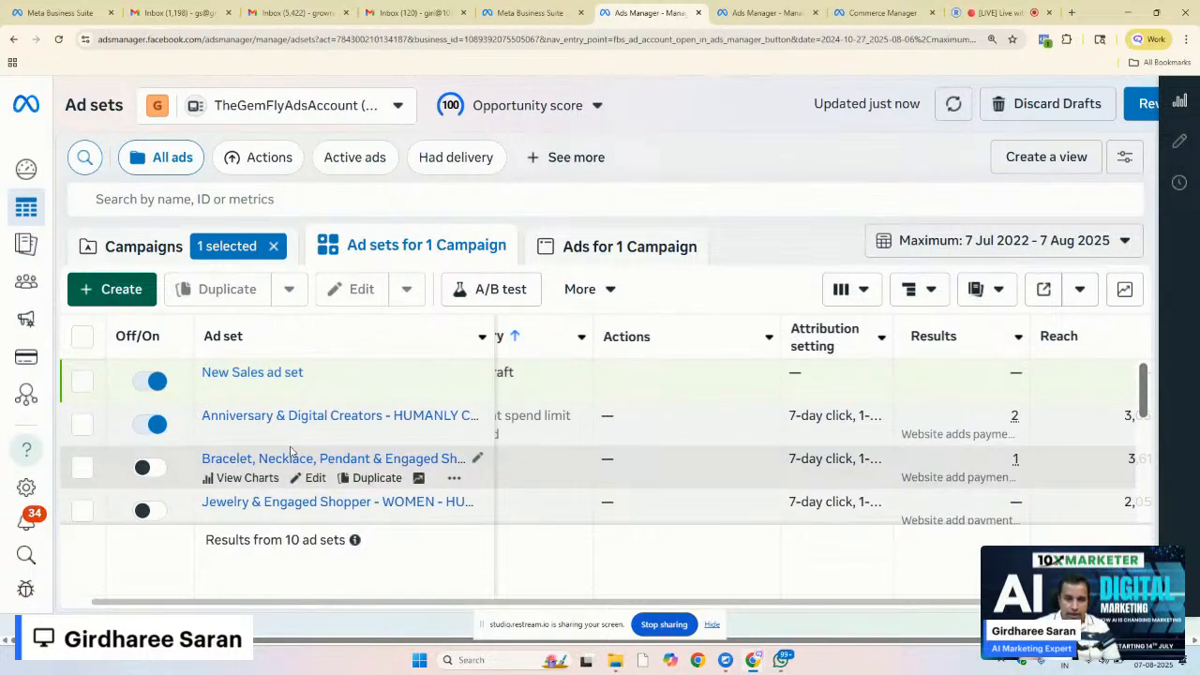
mouse_move(363, 401)
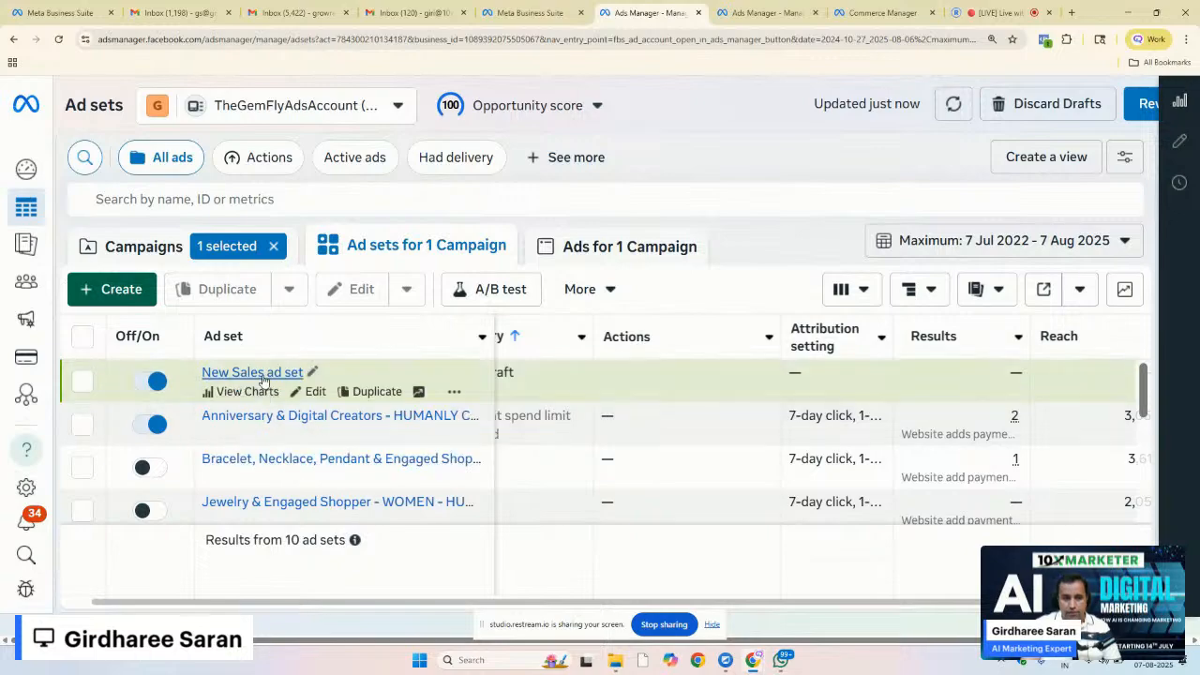
left_click(301, 416)
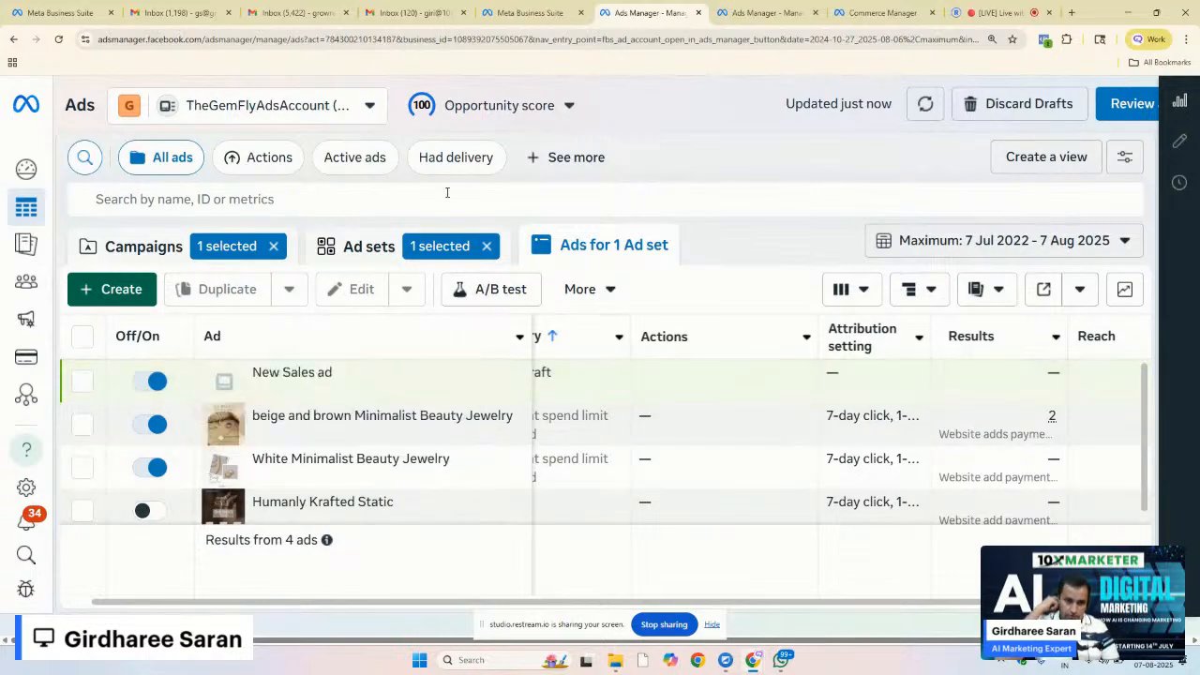
Step: Clear the ad set and campaign selections so the ads list covers the whole account
left_click(486, 246)
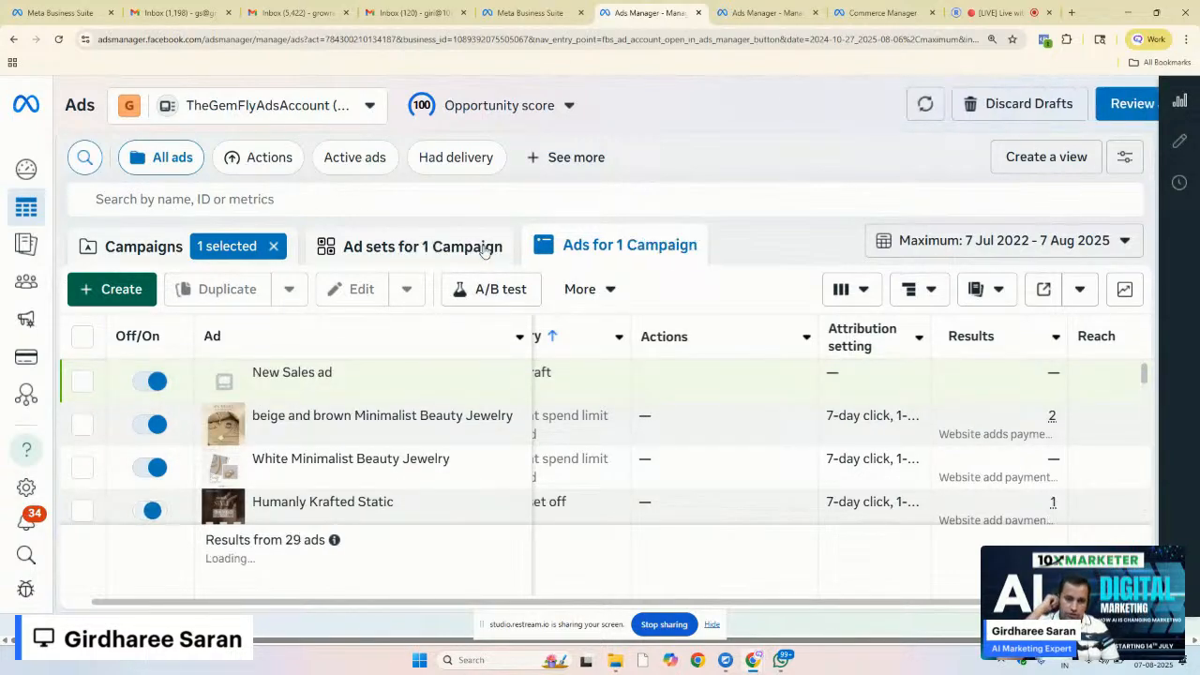
left_click(273, 247)
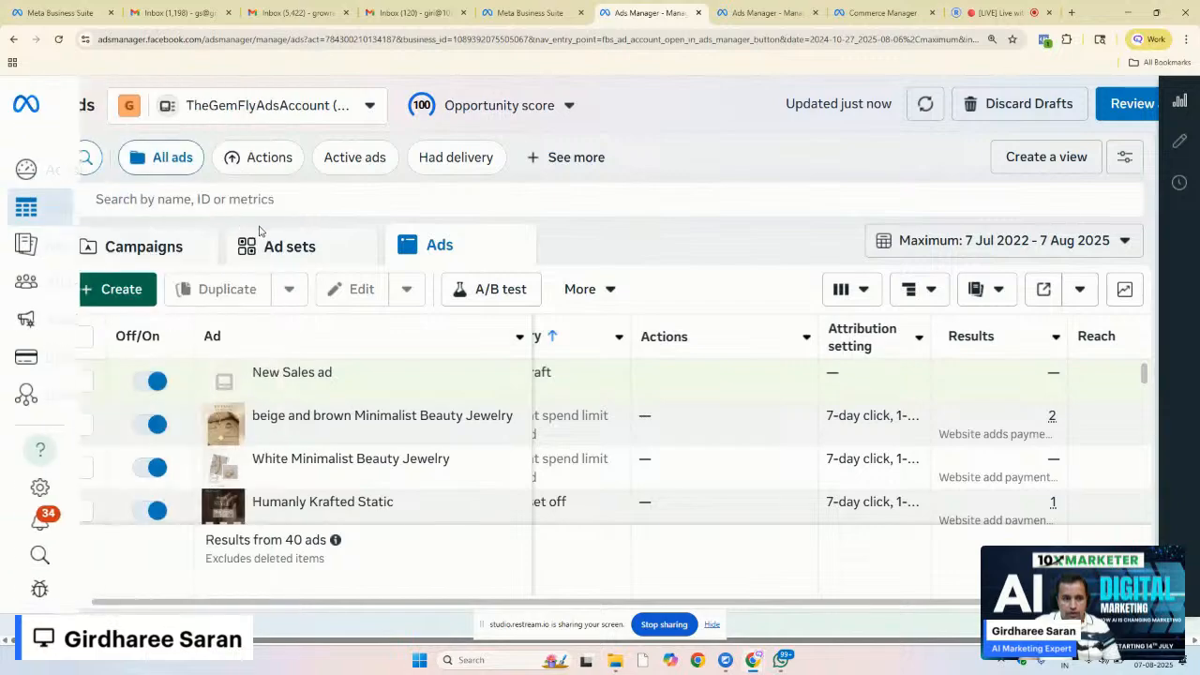
mouse_move(30, 210)
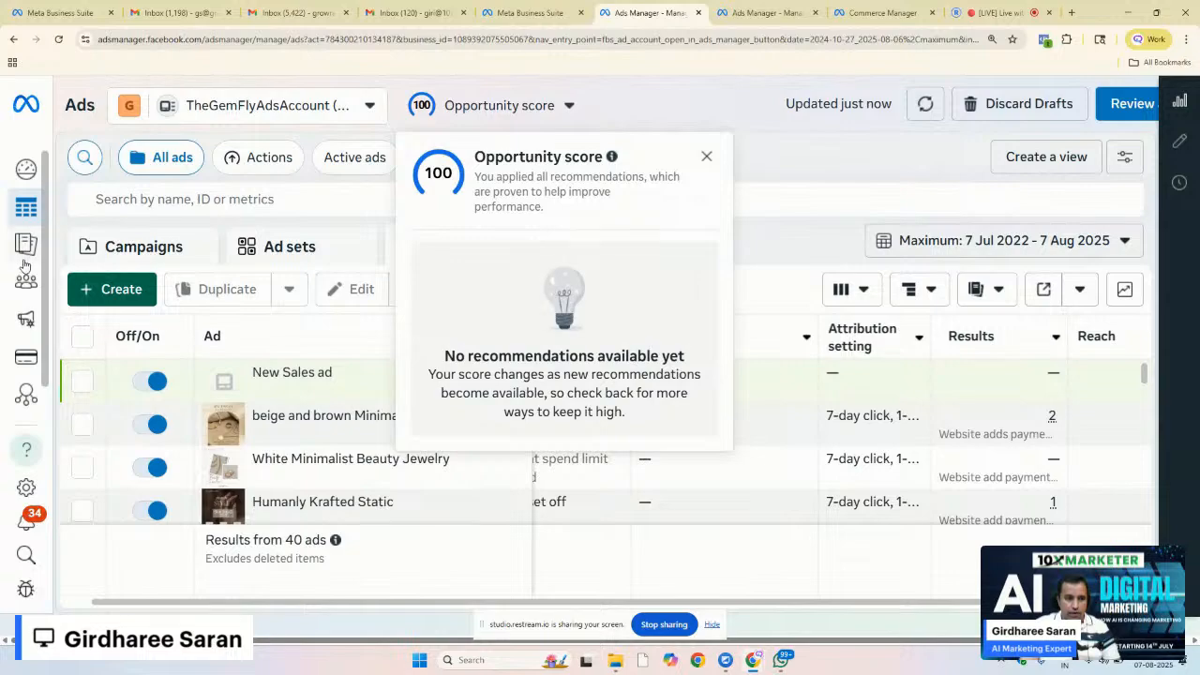
left_click(361, 203)
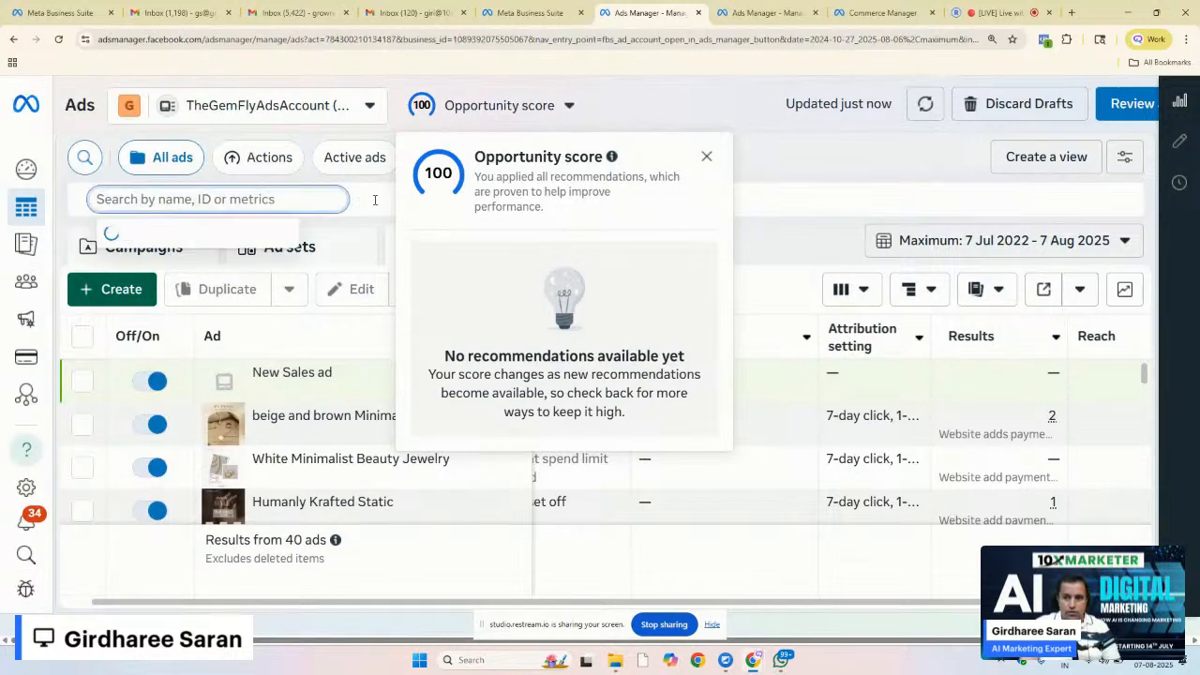
Step: Reduce the browser page zoom from 150% to below 100% to fit more of the ads table
left_click(1187, 39)
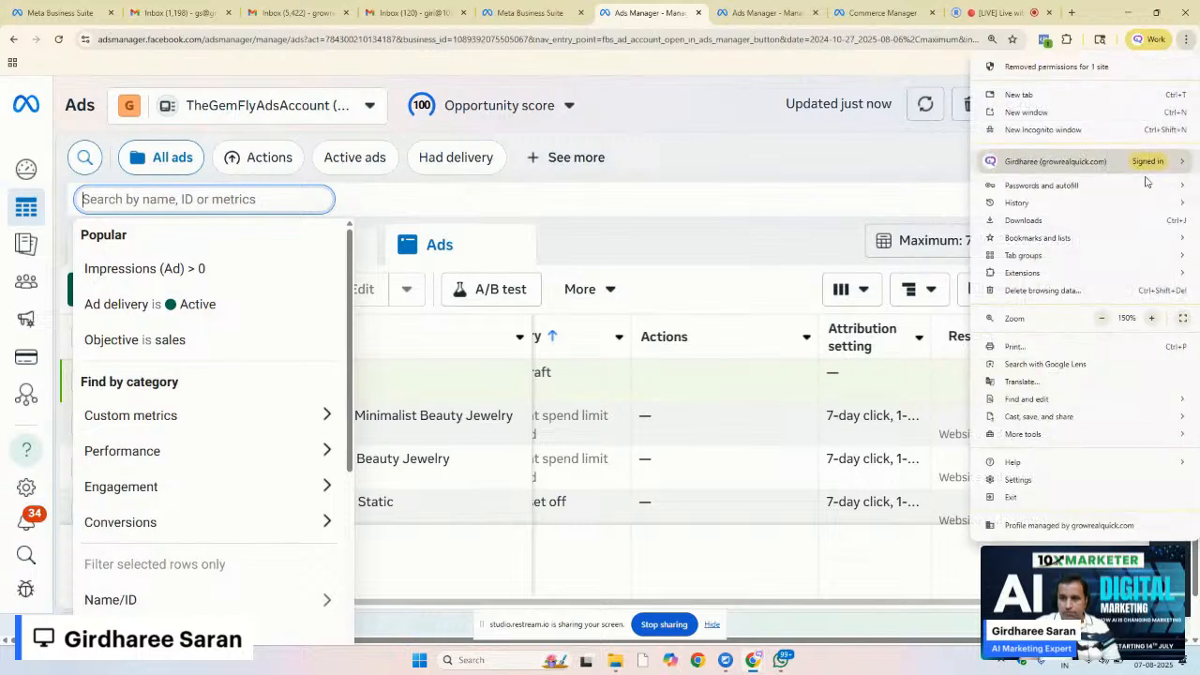
left_click(1102, 319)
left_click(1102, 319)
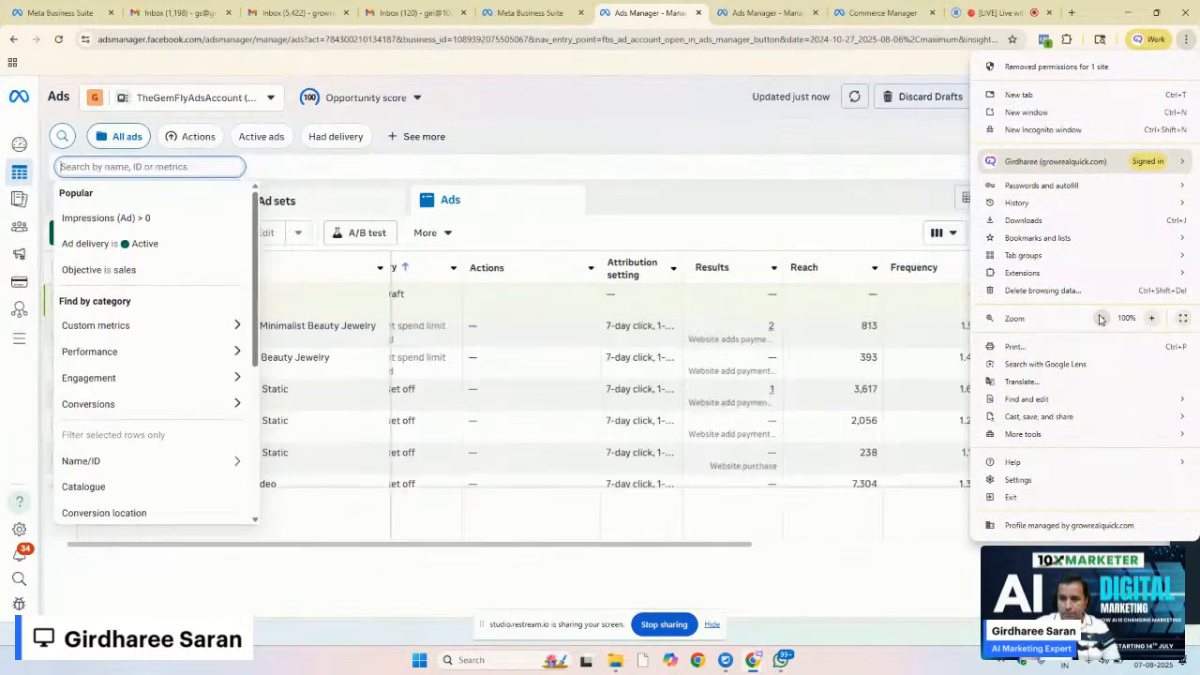
left_click(1102, 318)
left_click(788, 169)
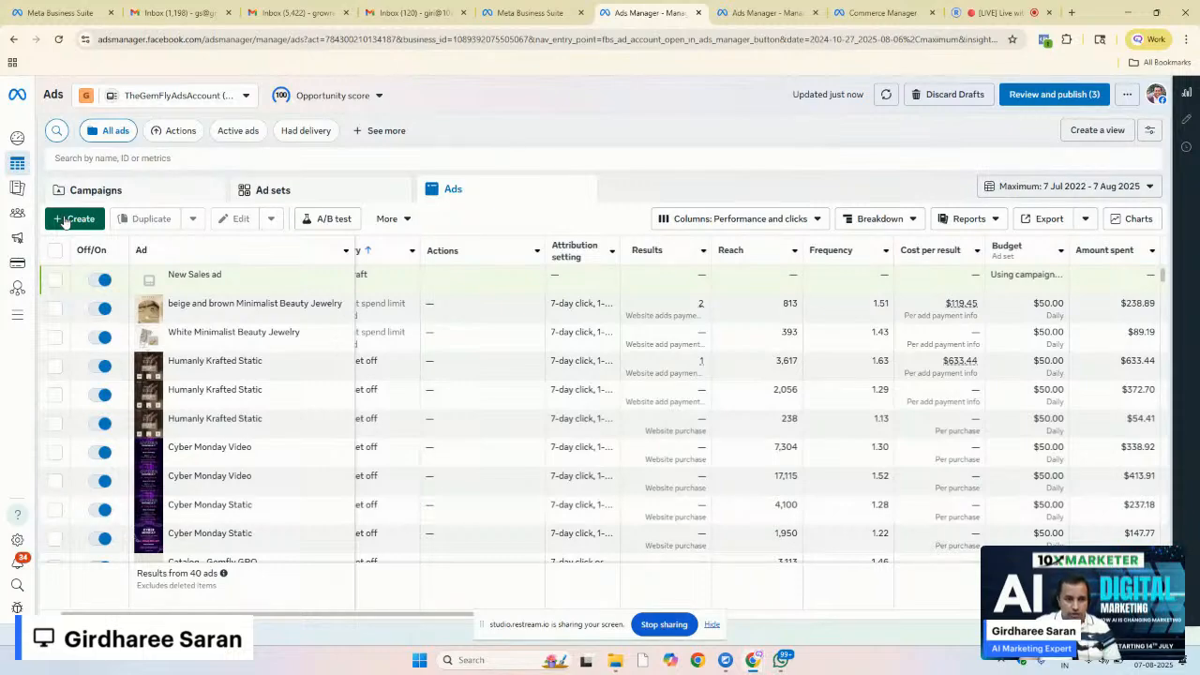
Step: Create a new Auction campaign with the Sales objective and dismiss the Advantage+ sales campaign notice
left_click(66, 221)
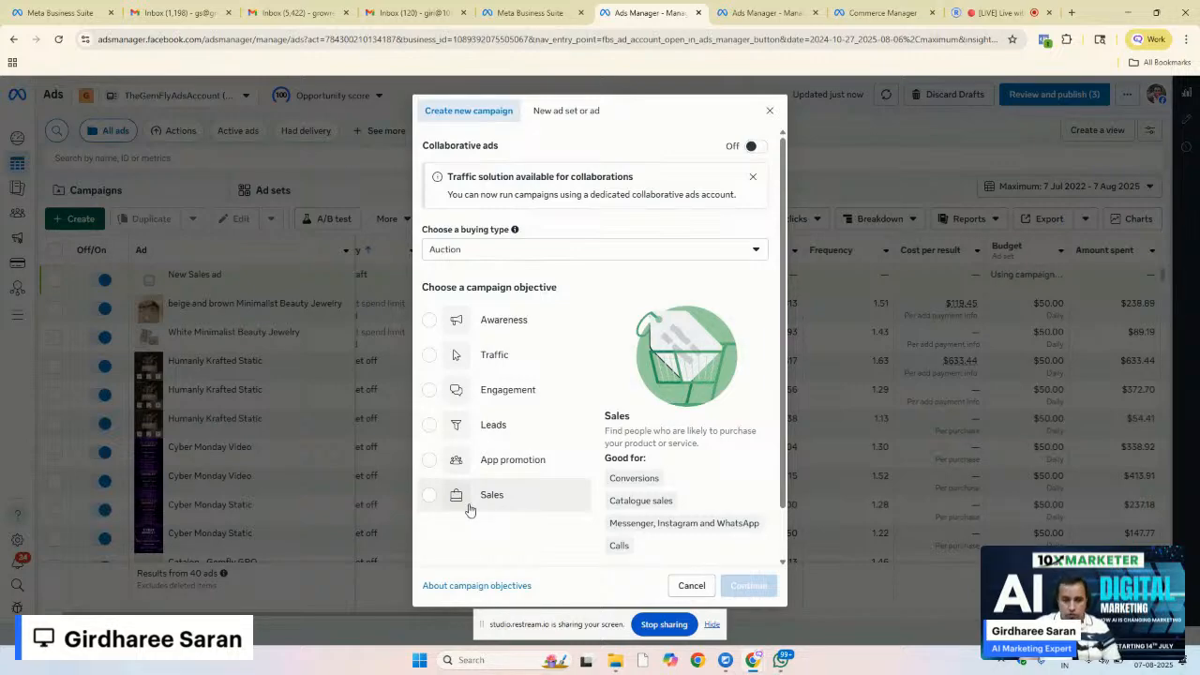
left_click(691, 586)
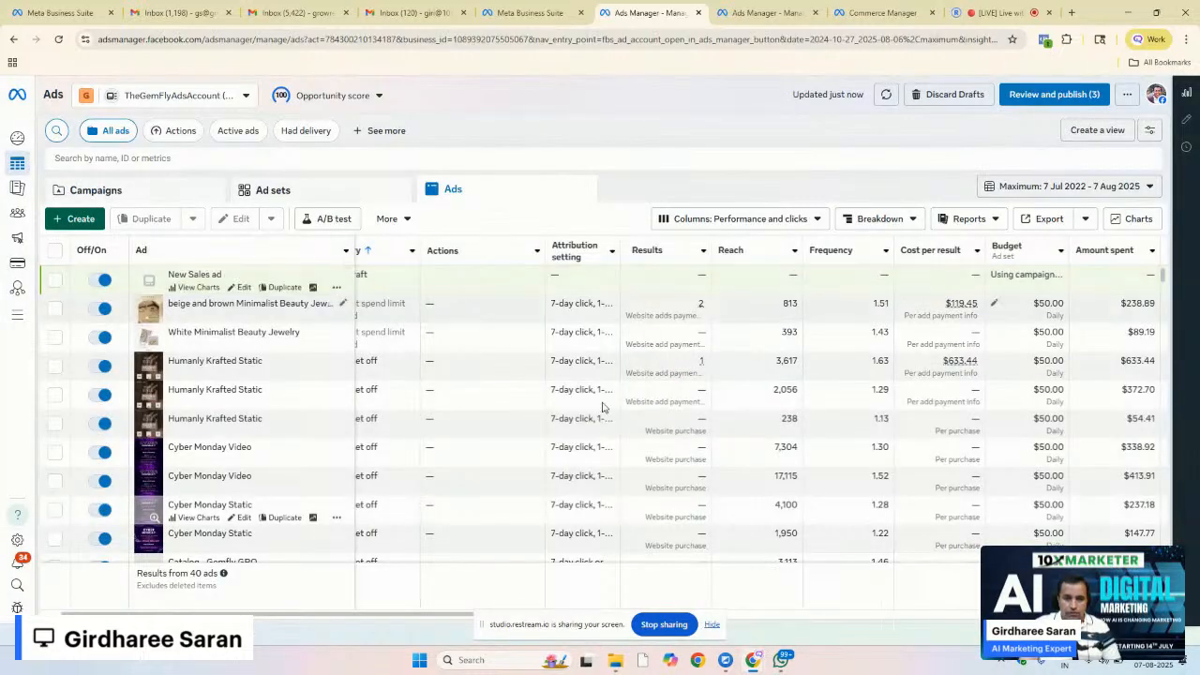
left_click(76, 221)
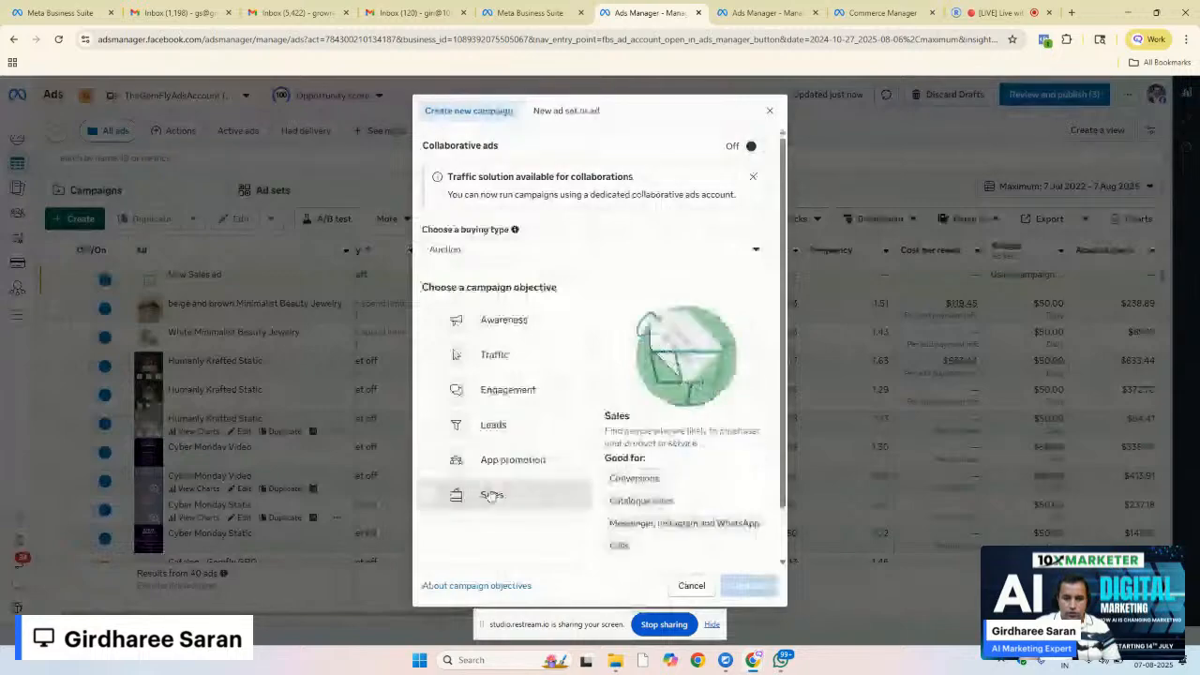
left_click(489, 496)
left_click(748, 586)
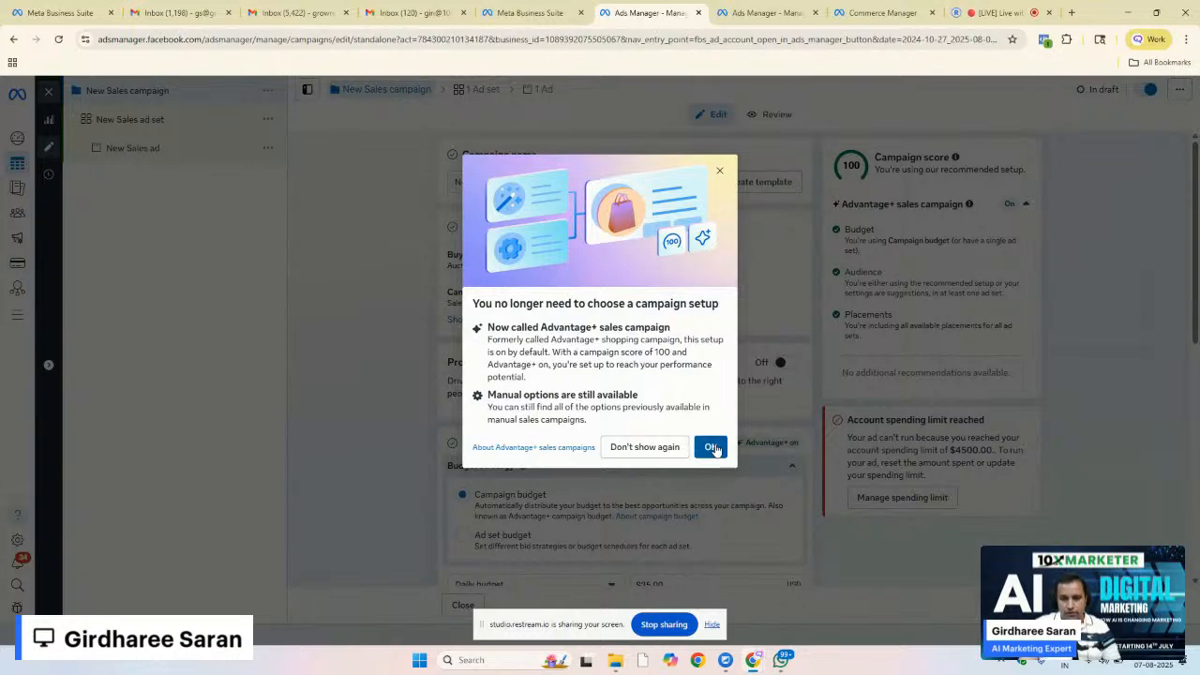
left_click(714, 448)
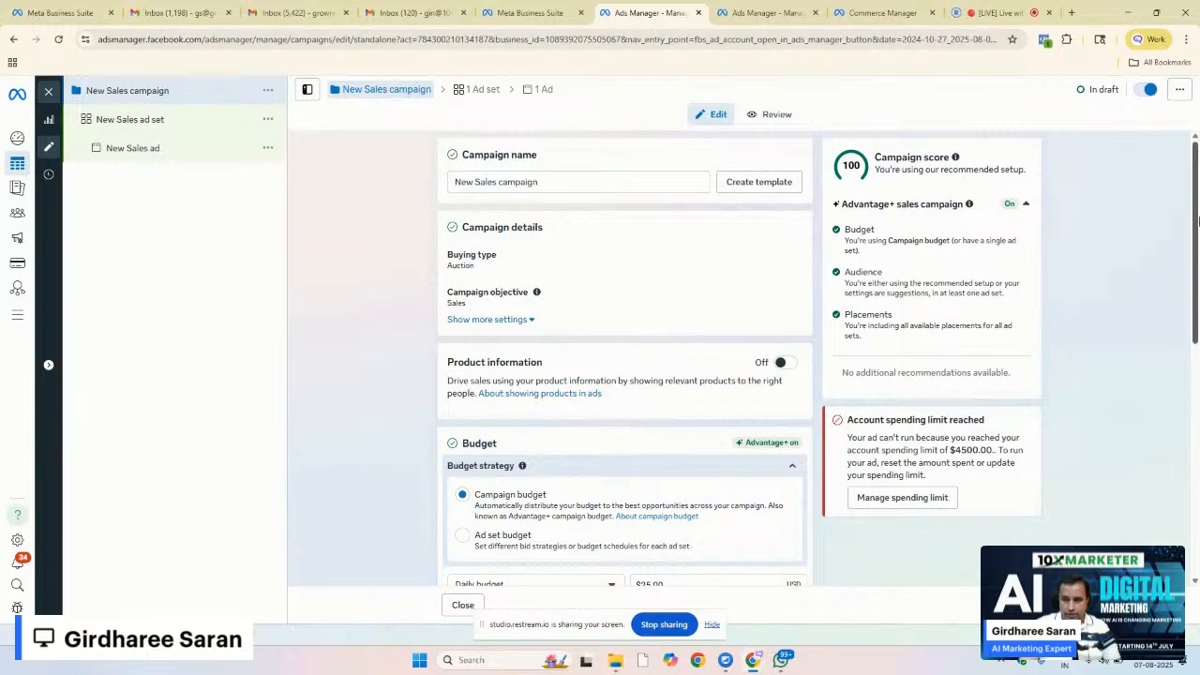
Step: Review the new campaign's budget strategy and expand its additional budget settings to examine budget and ad scheduling
left_click_drag(1198, 220, 1198, 279)
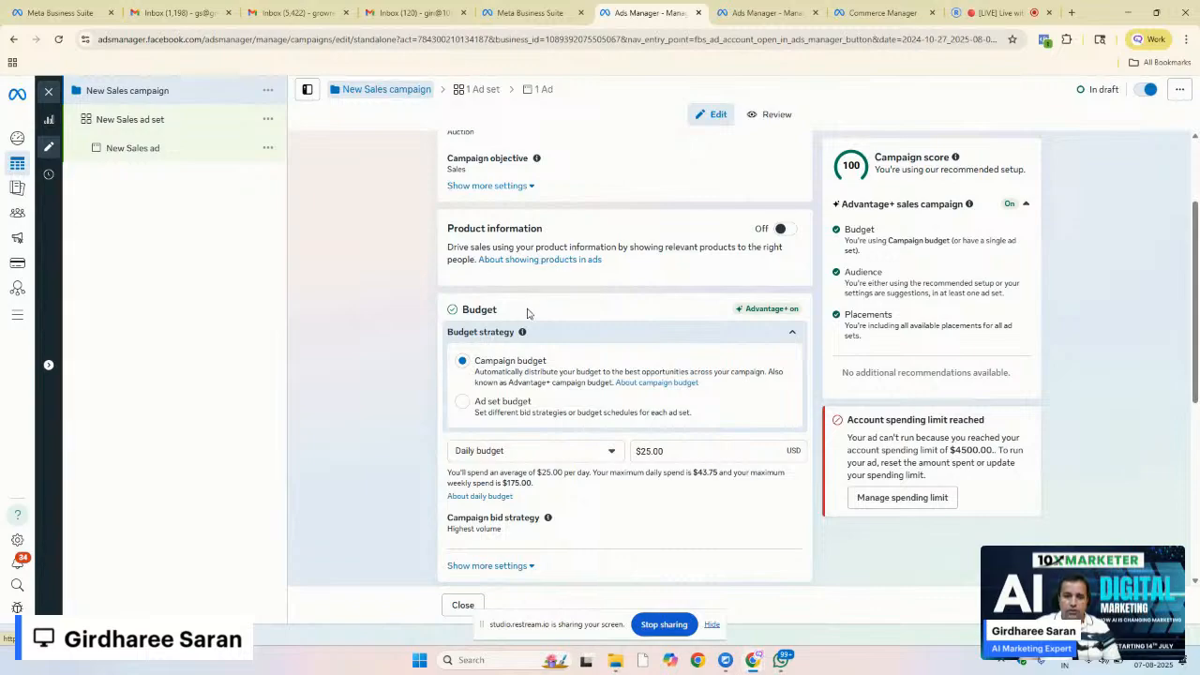
scroll(528, 313, "up", 3)
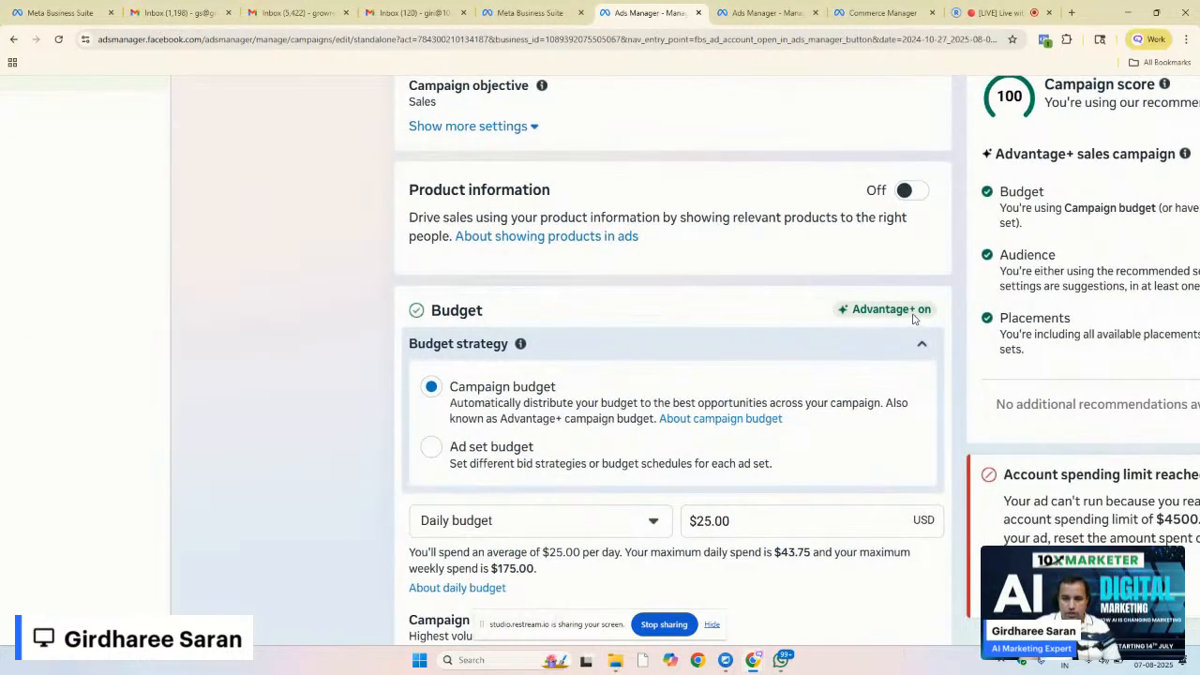
mouse_move(896, 318)
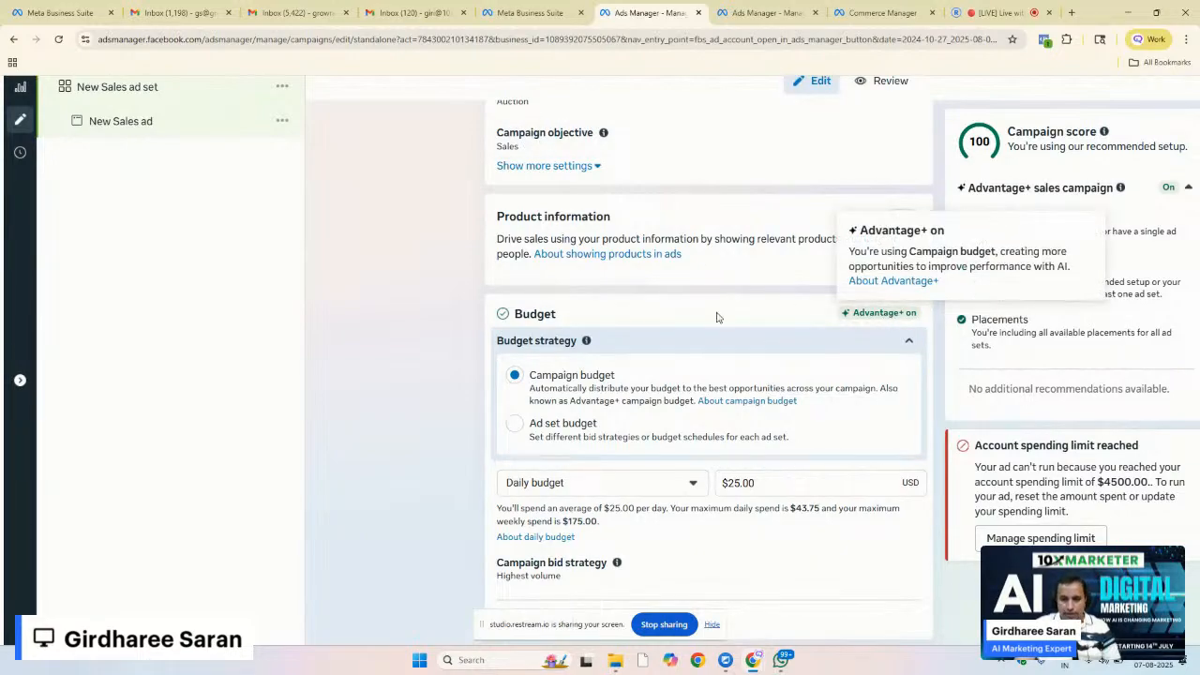
scroll(685, 329, "down", 1)
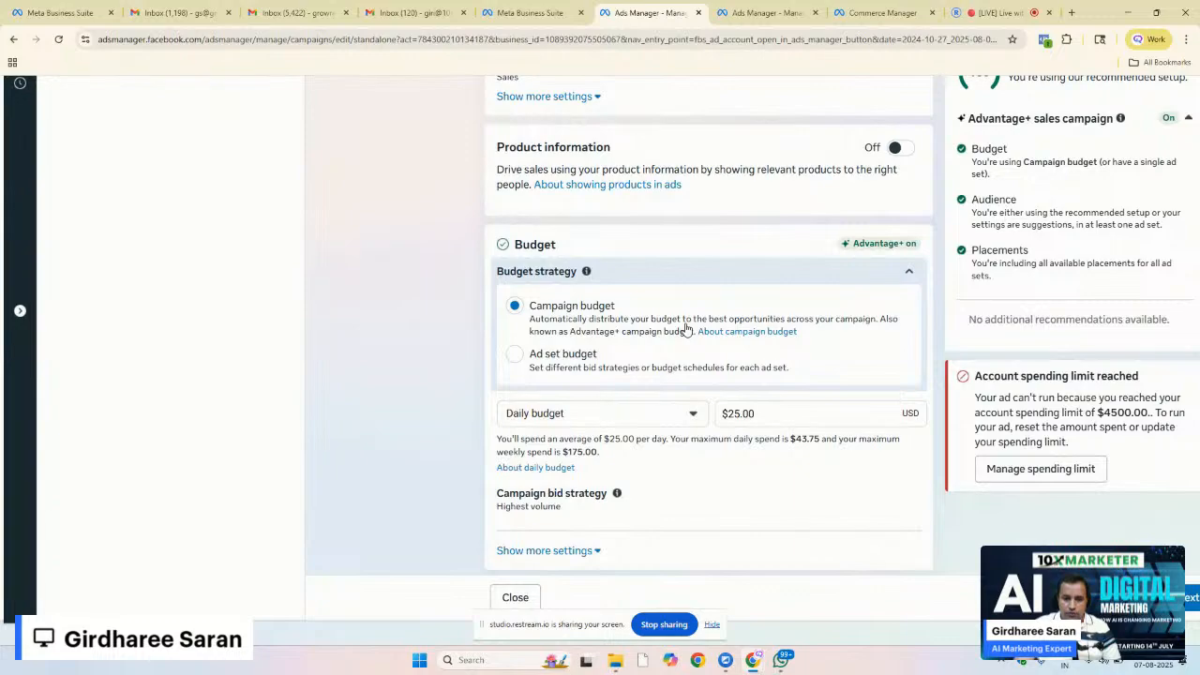
scroll(683, 420, "down", 2)
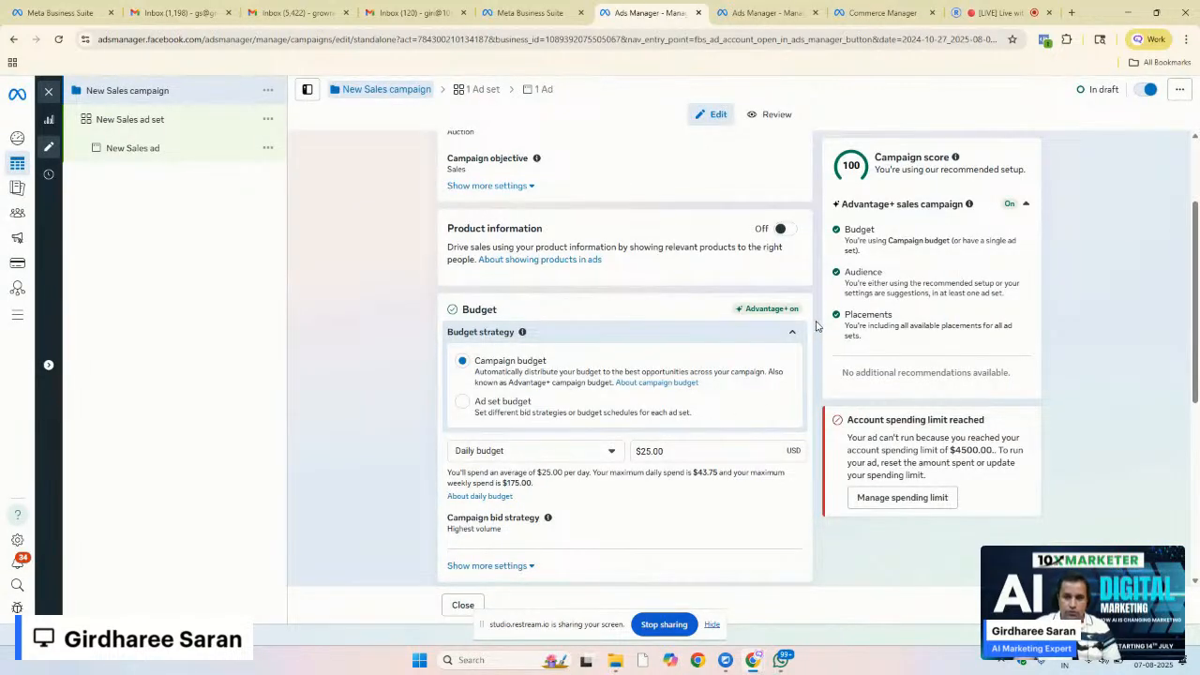
left_click(479, 568)
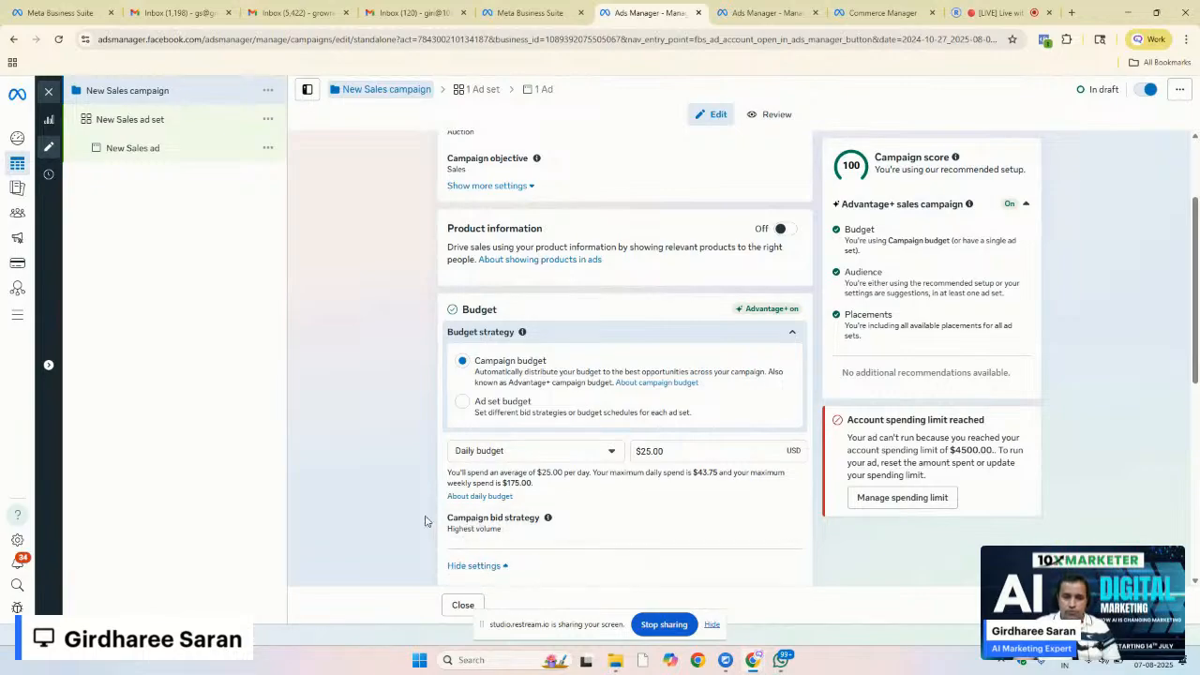
left_click_drag(1197, 344, 1198, 478)
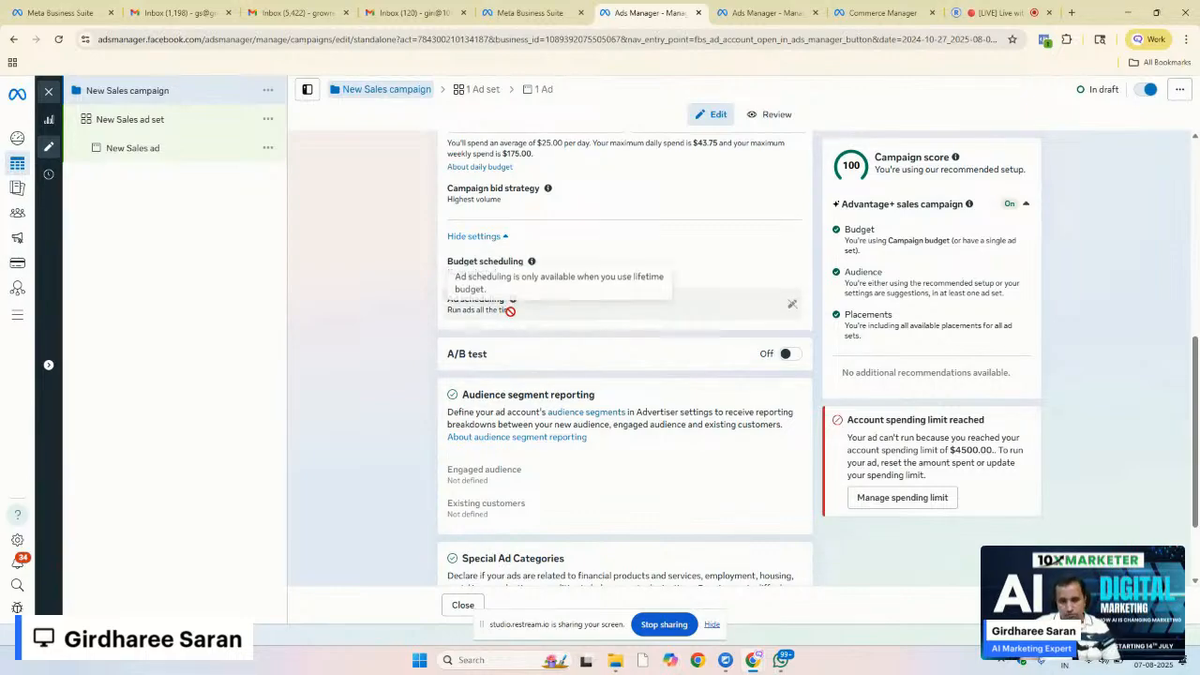
left_click_drag(1194, 405, 1197, 339)
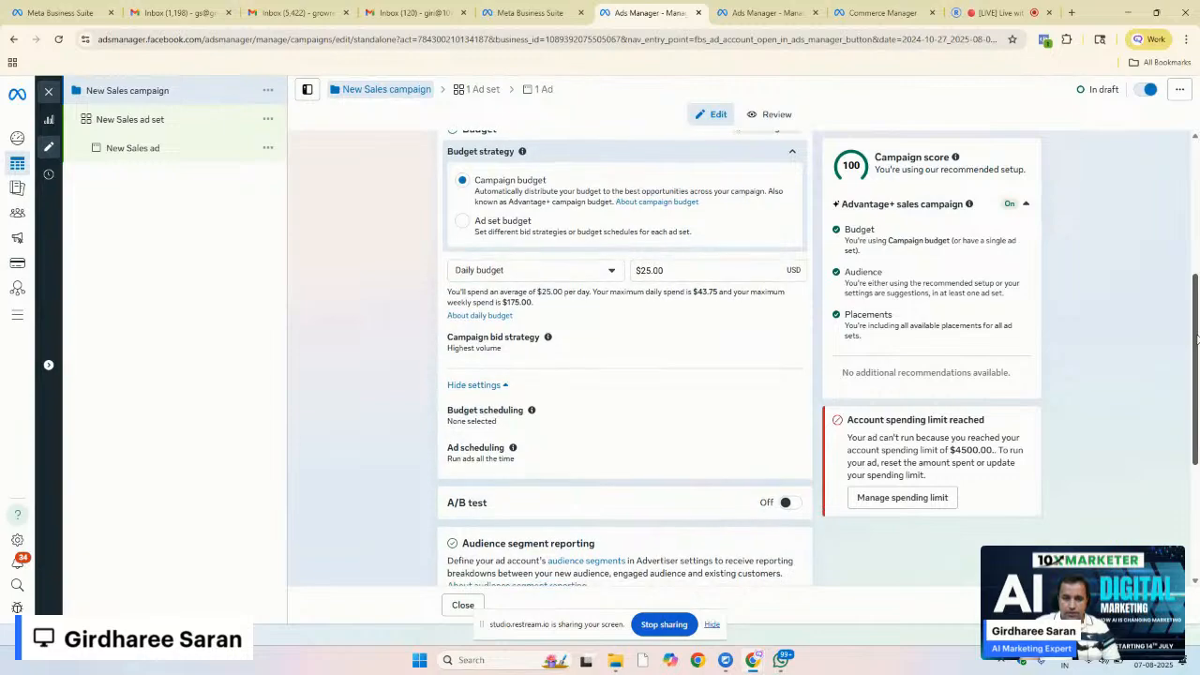
Step: Expand the campaign bid strategy and examine its bidding options, including cost per result goal, ROAS goal and bid cap, without changing it
left_click(565, 357)
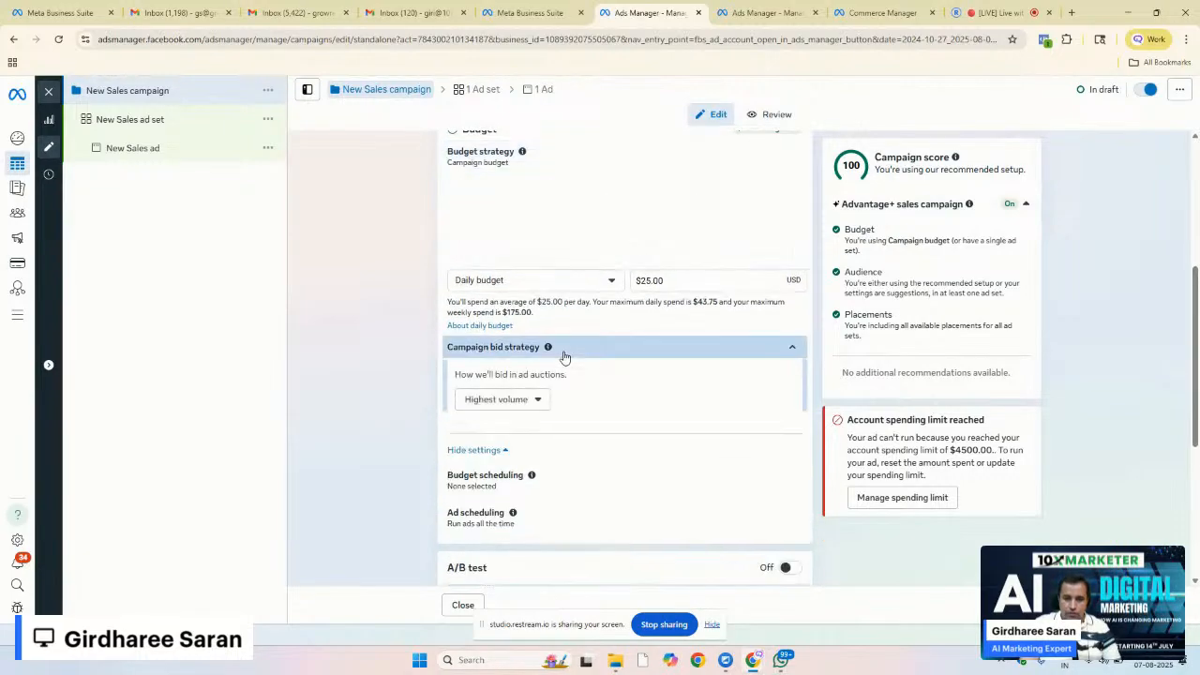
left_click(532, 316)
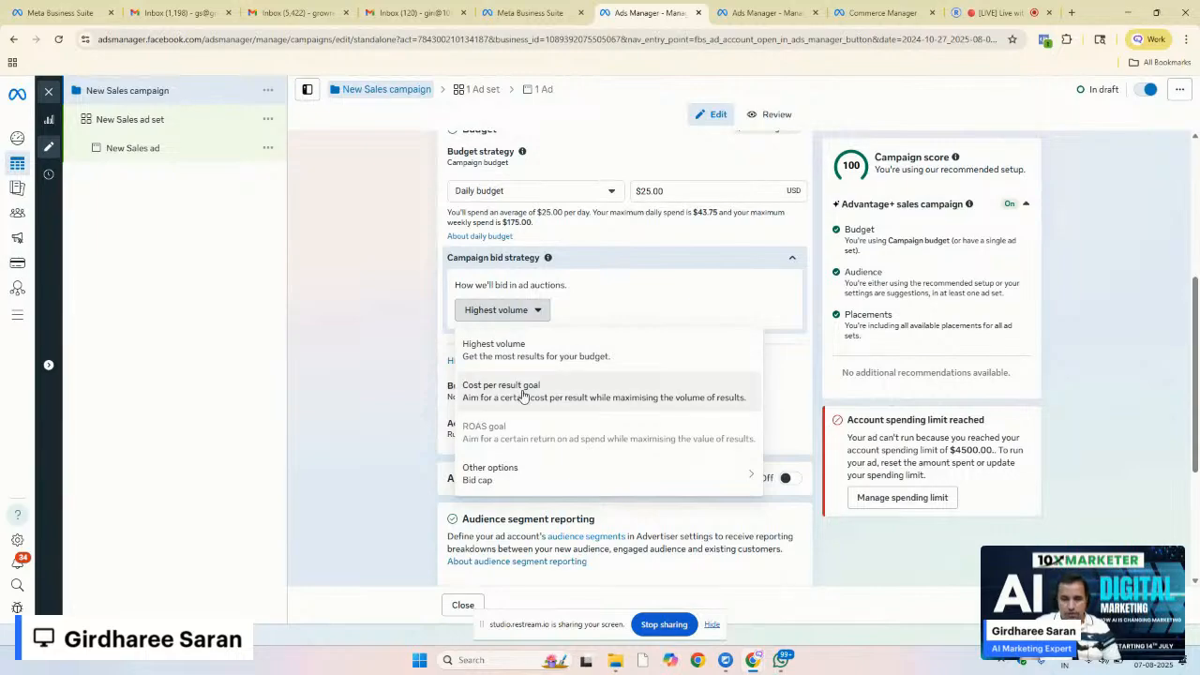
scroll(524, 397, "up", 5)
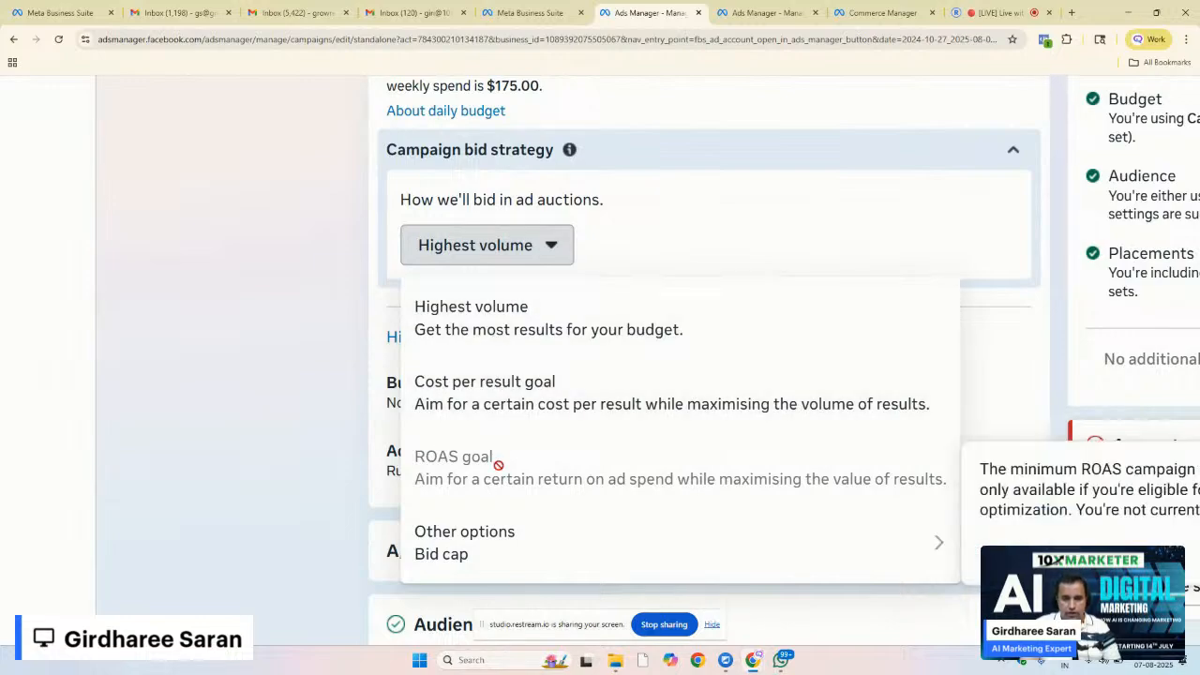
mouse_move(497, 534)
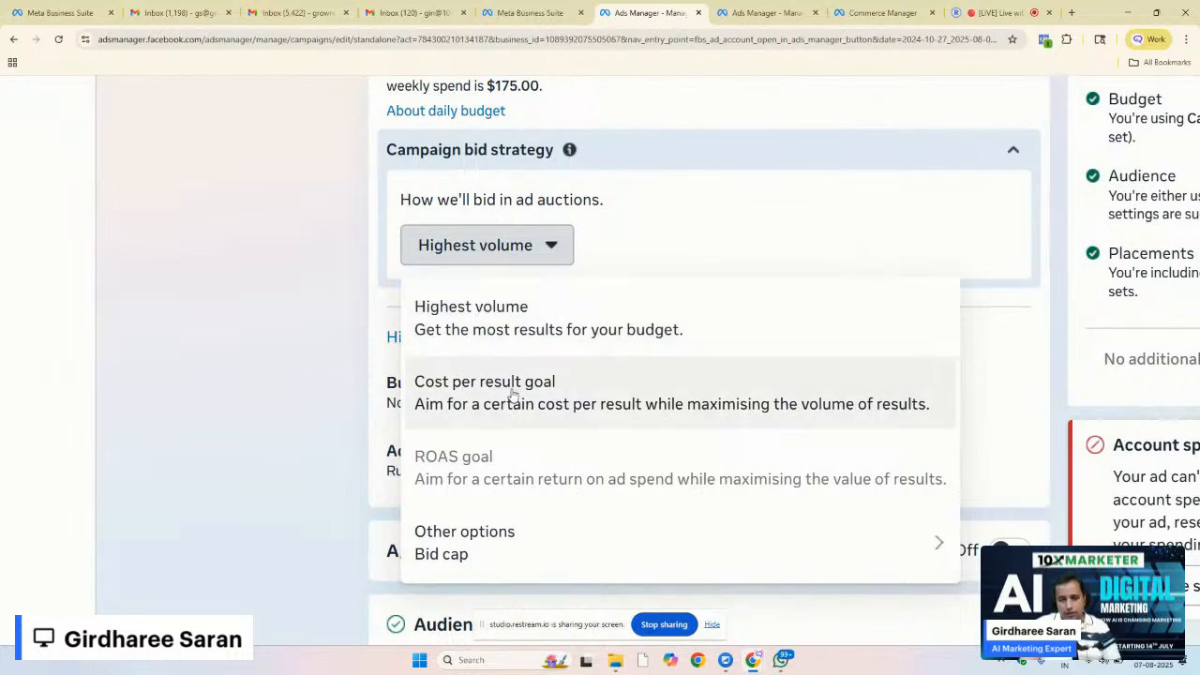
mouse_move(530, 512)
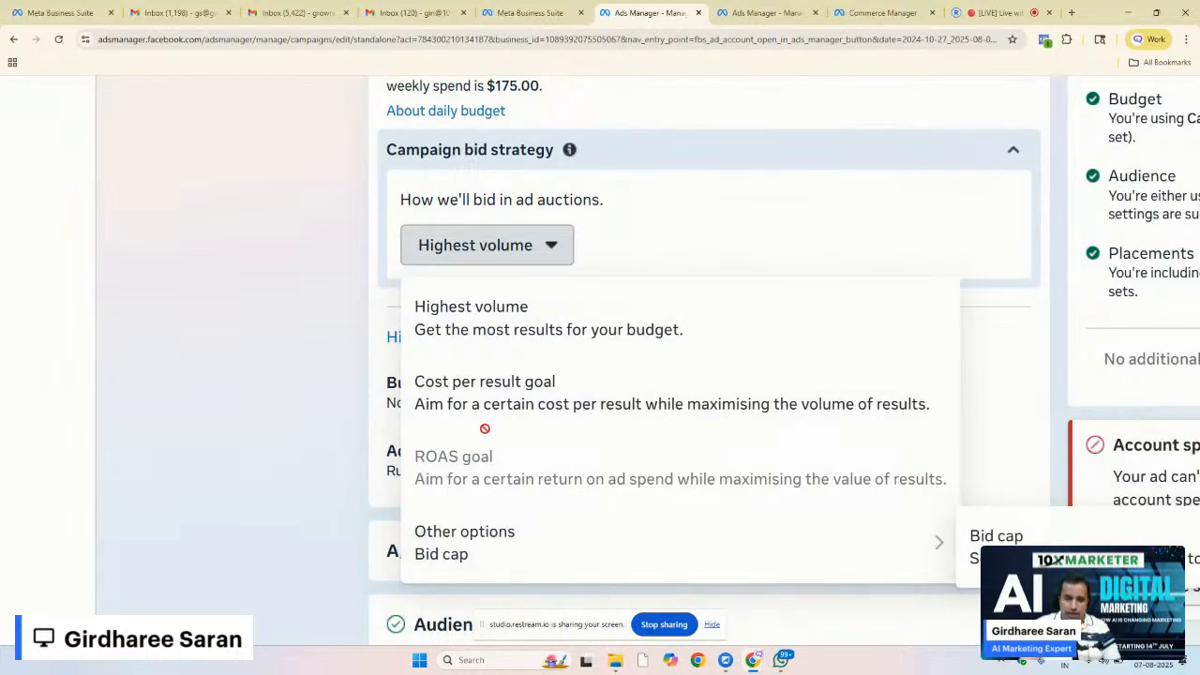
left_click(501, 258)
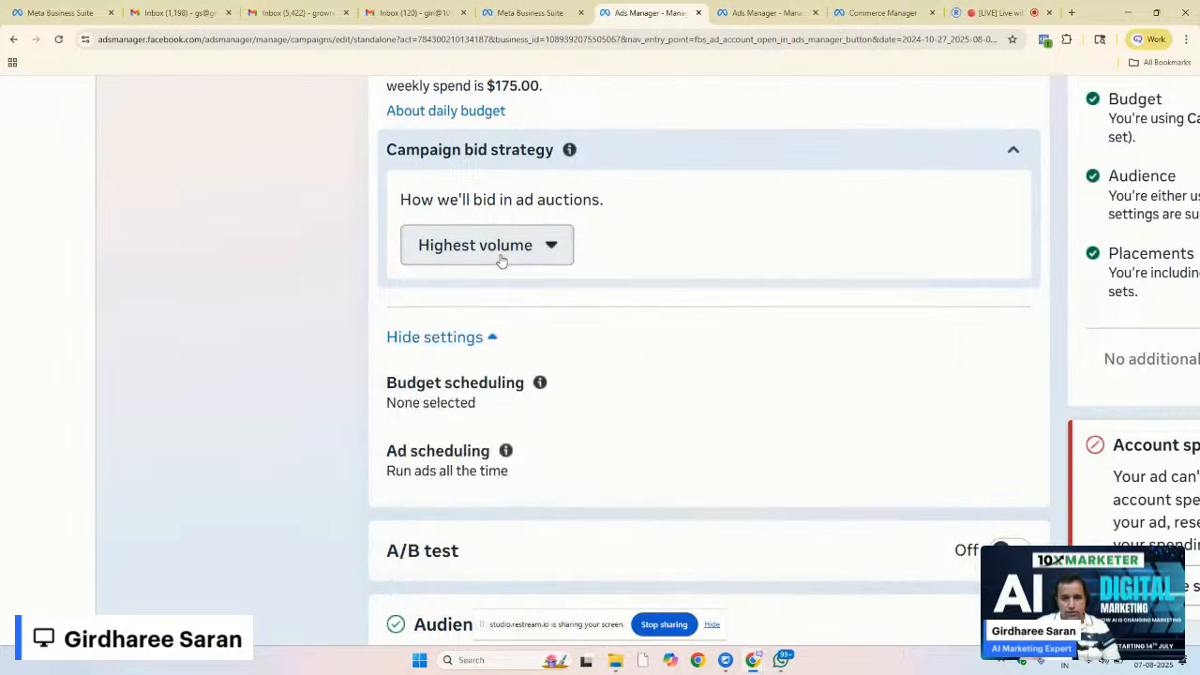
key("ctrl+0")
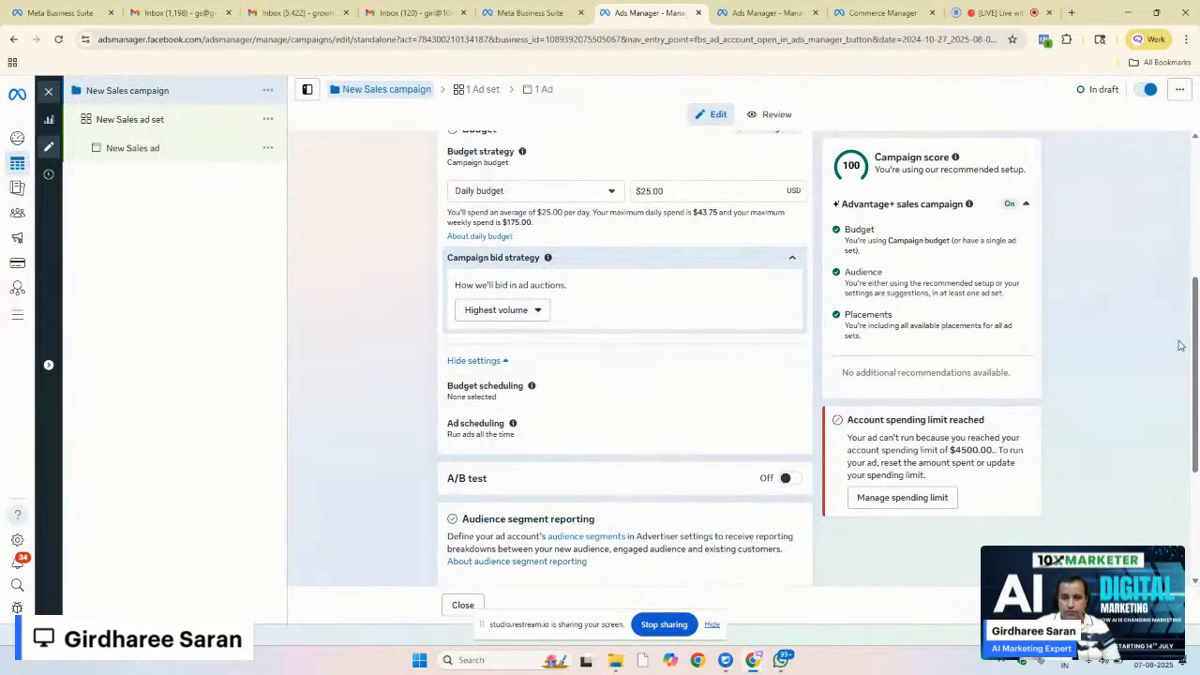
Step: Examine the audience segment reporting section, including the engaged audience and existing customers entries
left_click_drag(1198, 349, 1198, 443)
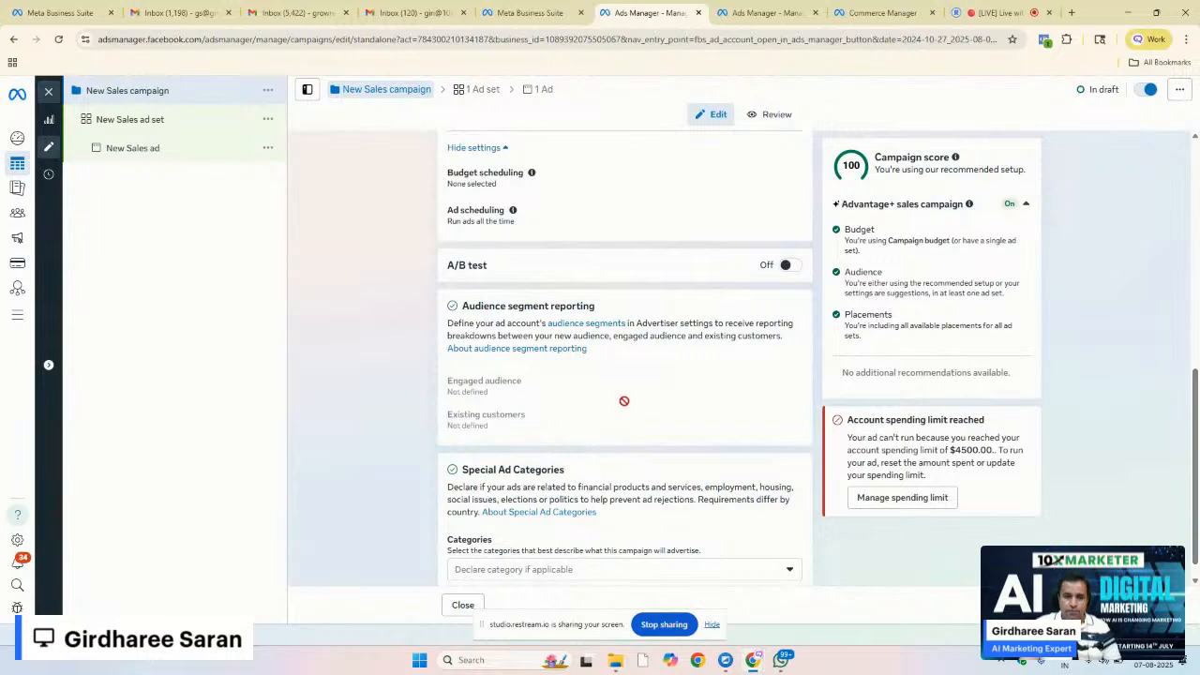
mouse_move(495, 383)
scroll(496, 383, "up", 3)
scroll(495, 382, "up", 2)
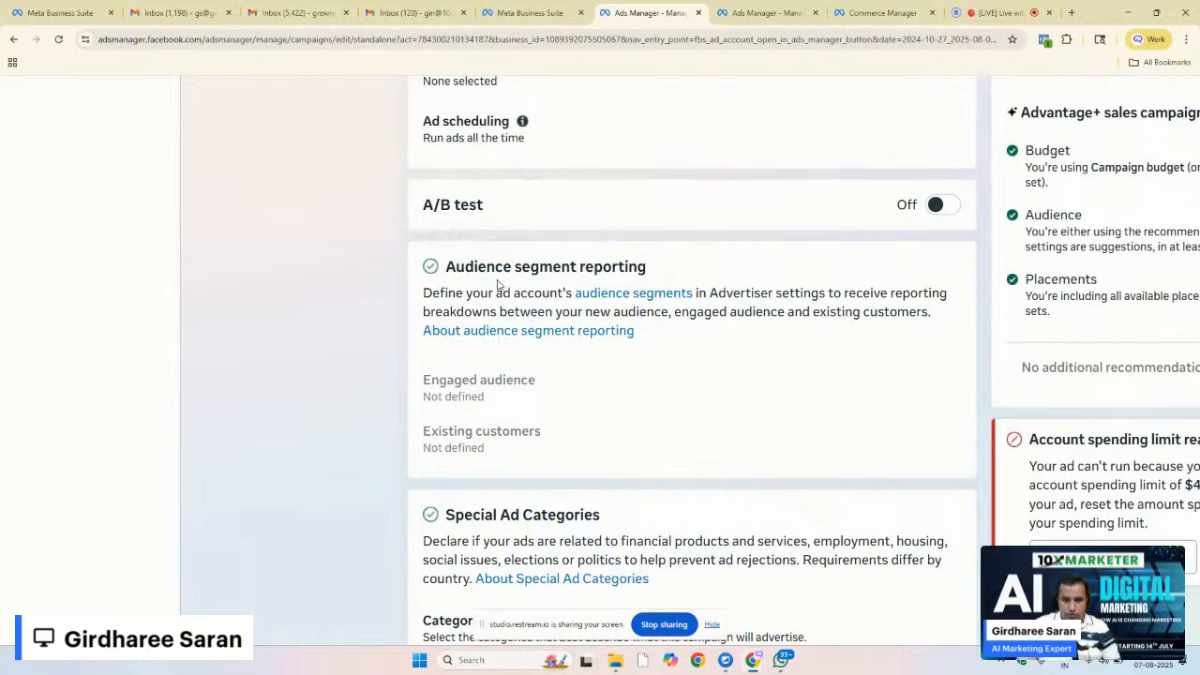
Step: Examine the Special Ad Categories available for the campaign, such as financial products, employment, housing and social issues, without declaring one
scroll(579, 437, "down", 4)
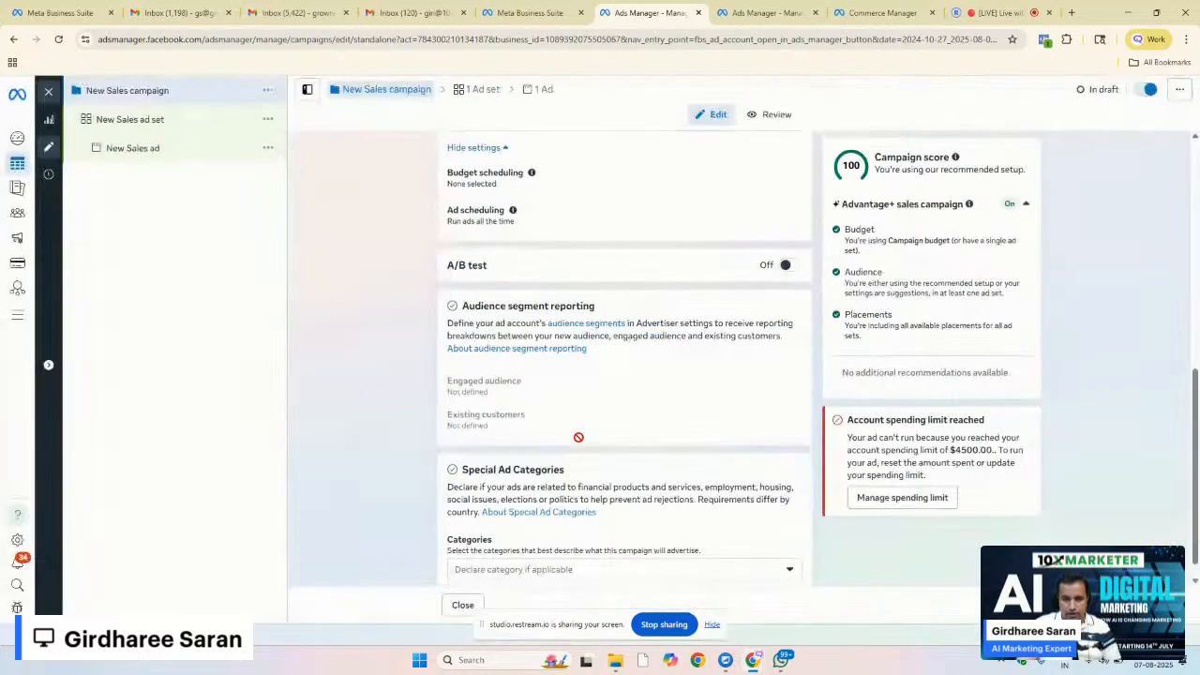
scroll(1197, 401, "down", 1)
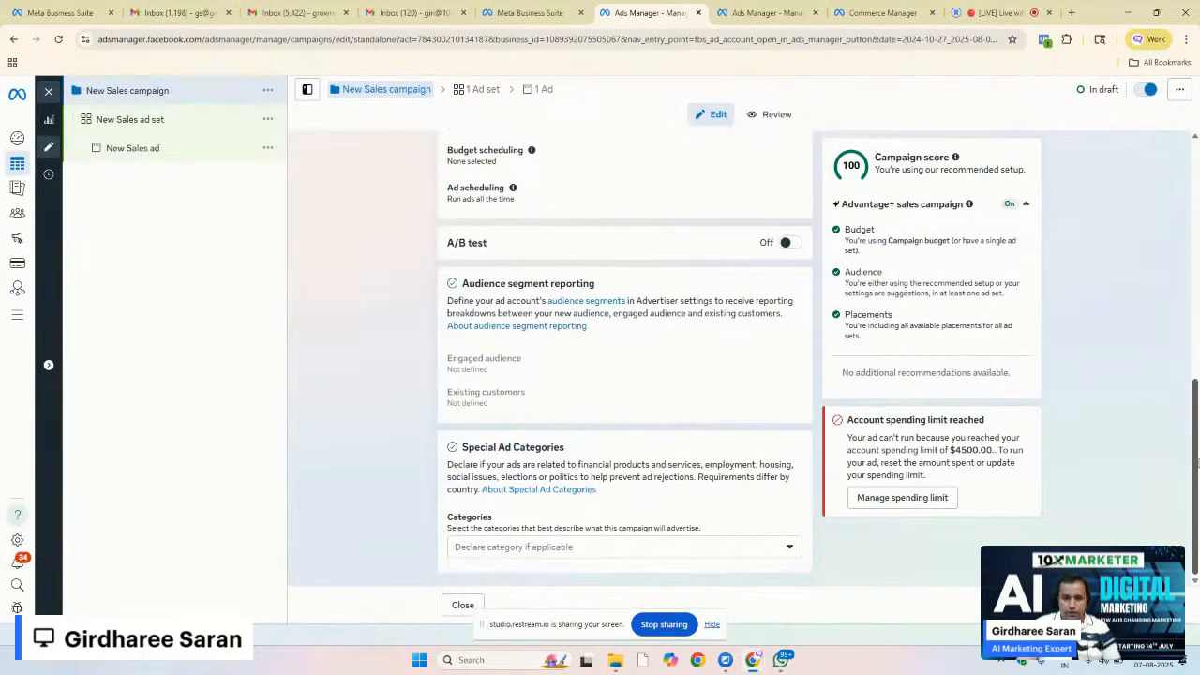
left_click(553, 555)
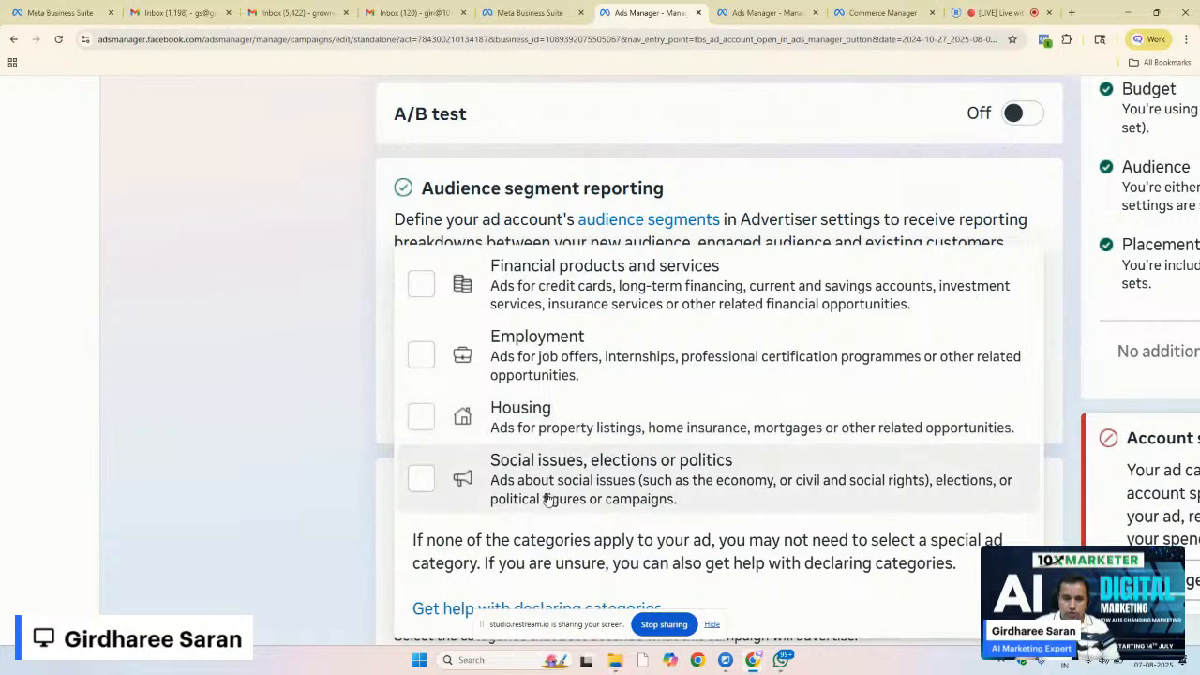
left_click(344, 250)
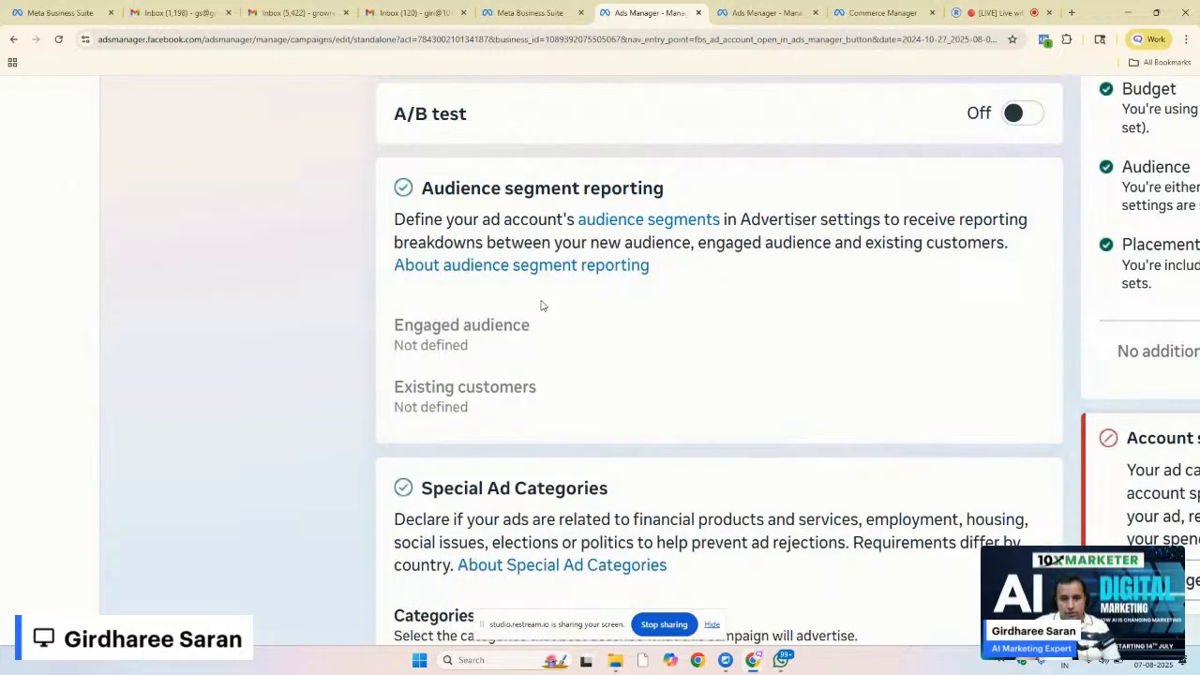
scroll(634, 356, "down", 1)
scroll(634, 356, "down", 1)
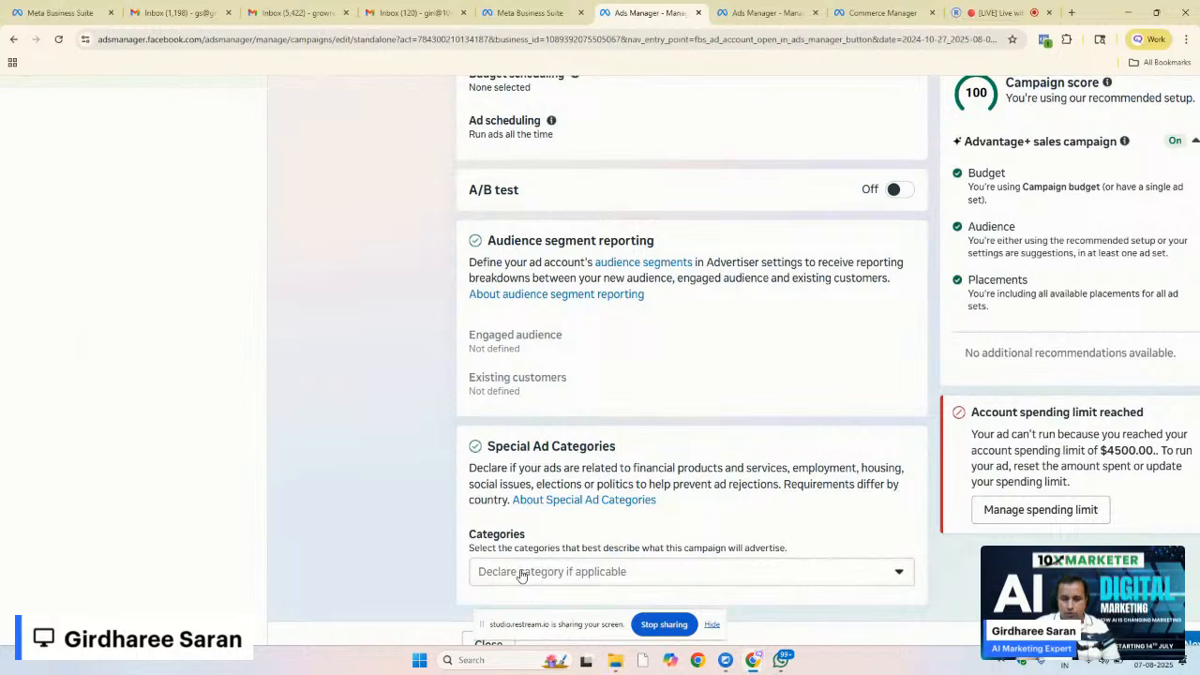
Step: Continue to the new sales ad set and dismiss the notice about the website and shop conversion location
scroll(823, 387, "down", 1)
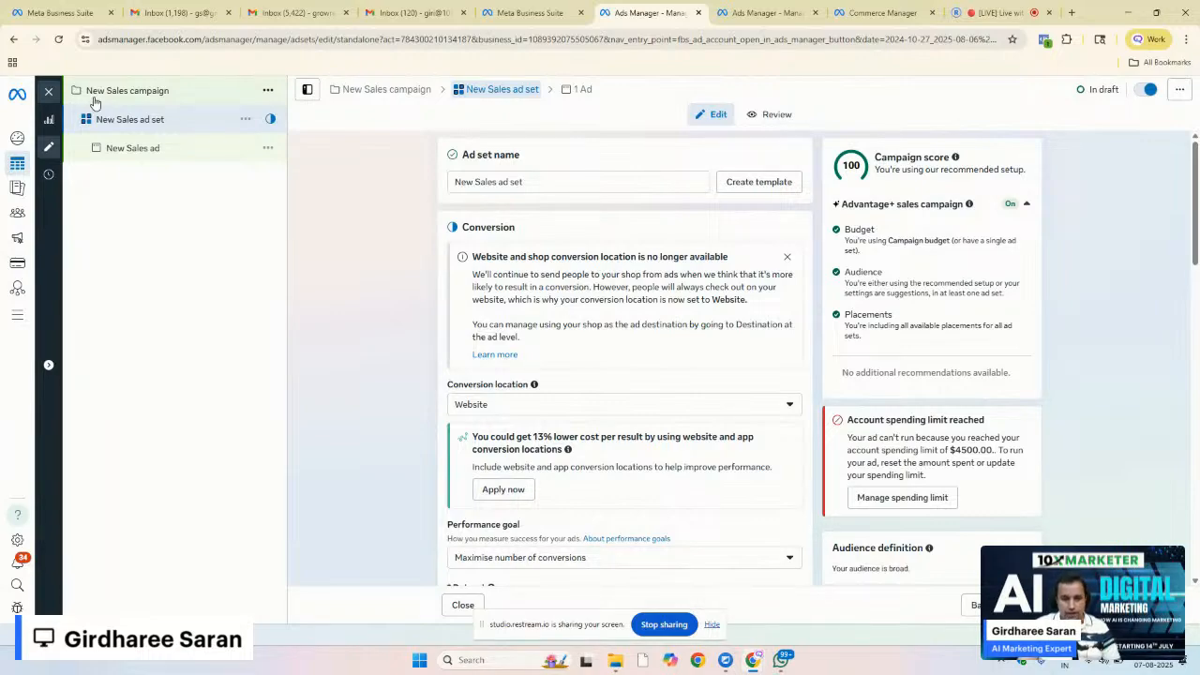
scroll(614, 273, "up", 5, "ctrl")
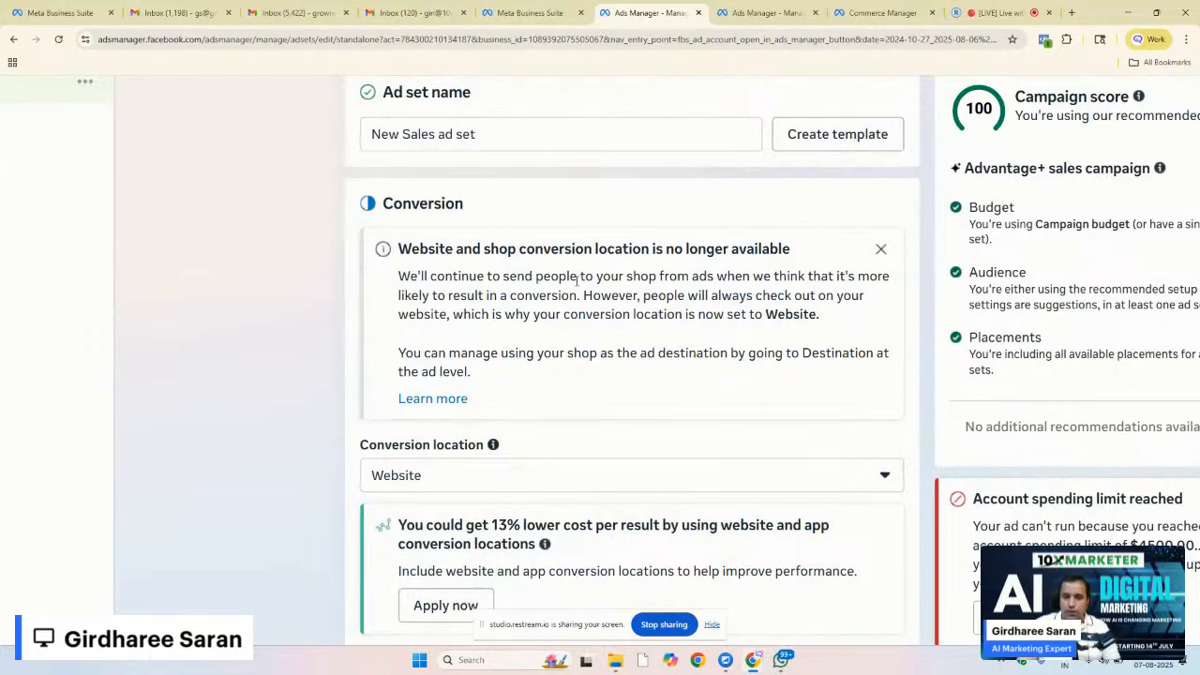
left_click(882, 252)
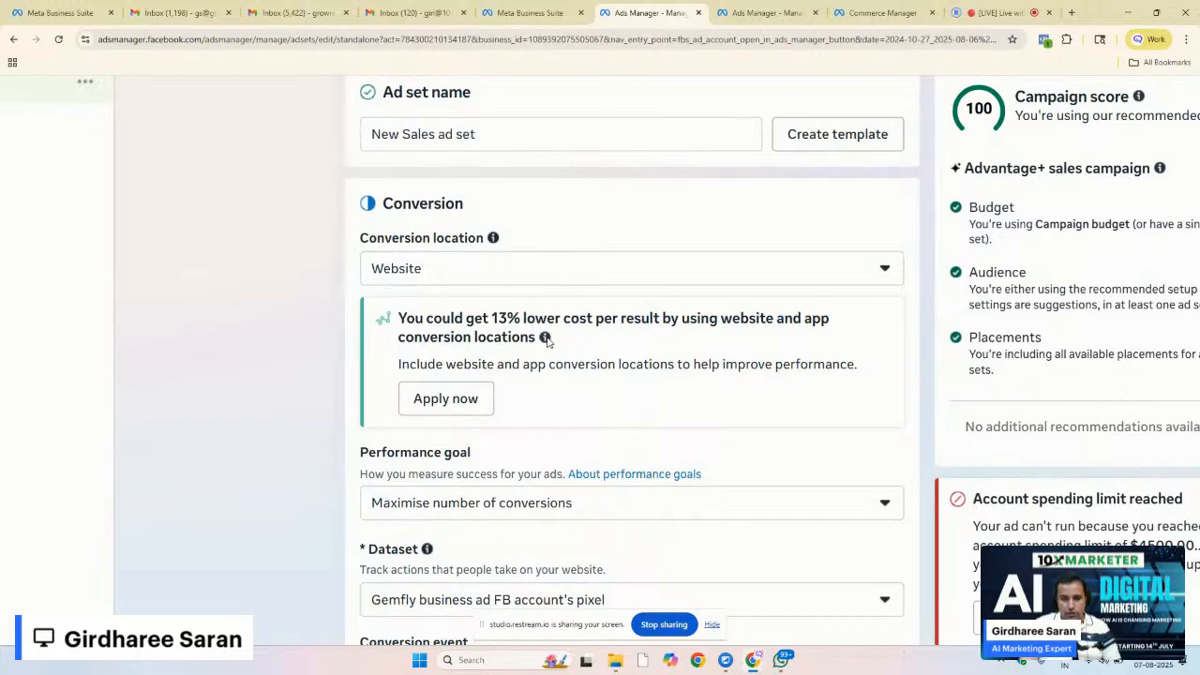
Step: Review the ad set's multiple and single conversion location options and choose Website
left_click(477, 268)
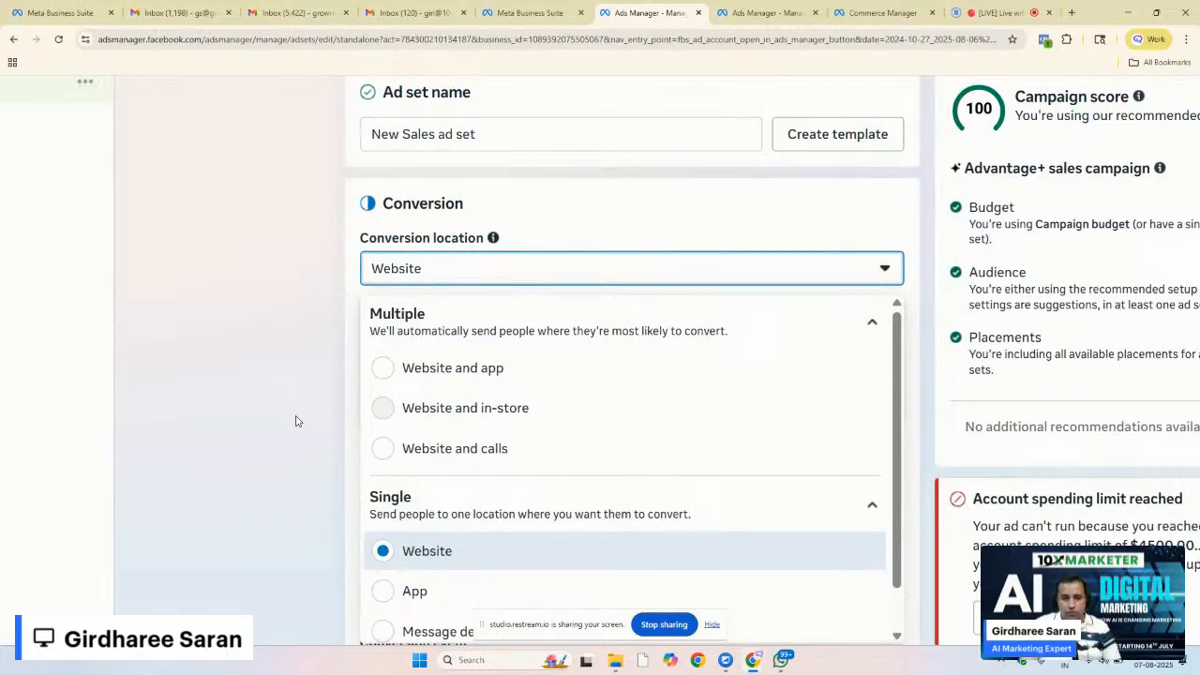
left_click(495, 277)
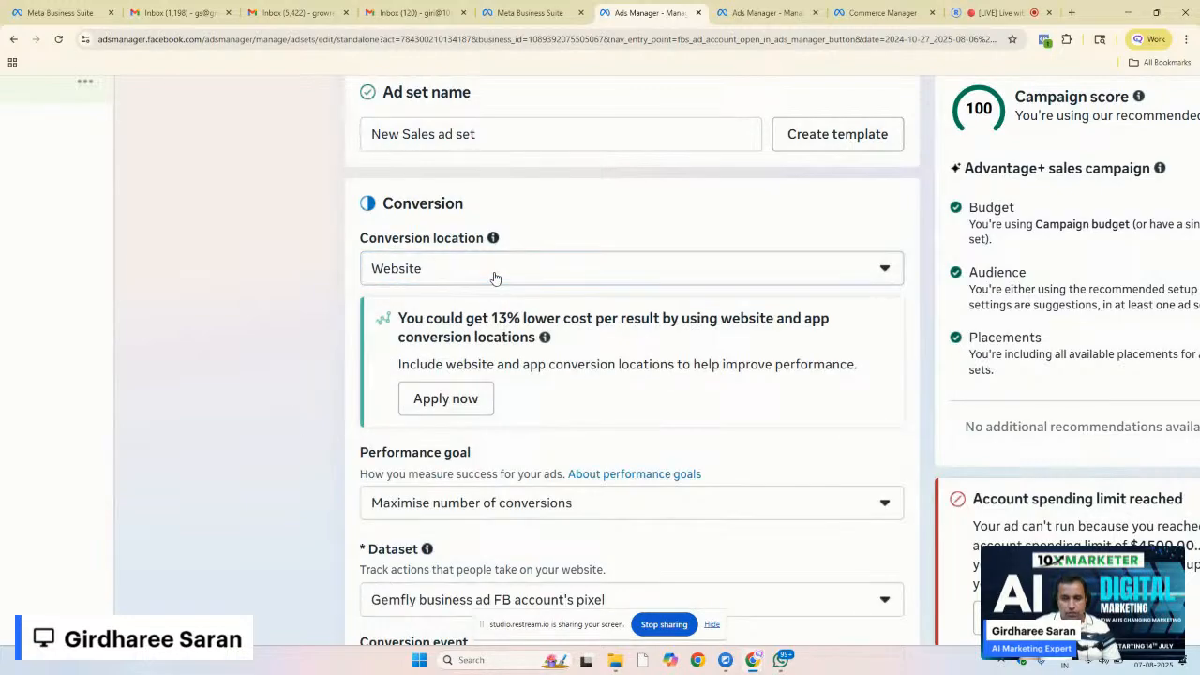
left_click(489, 271)
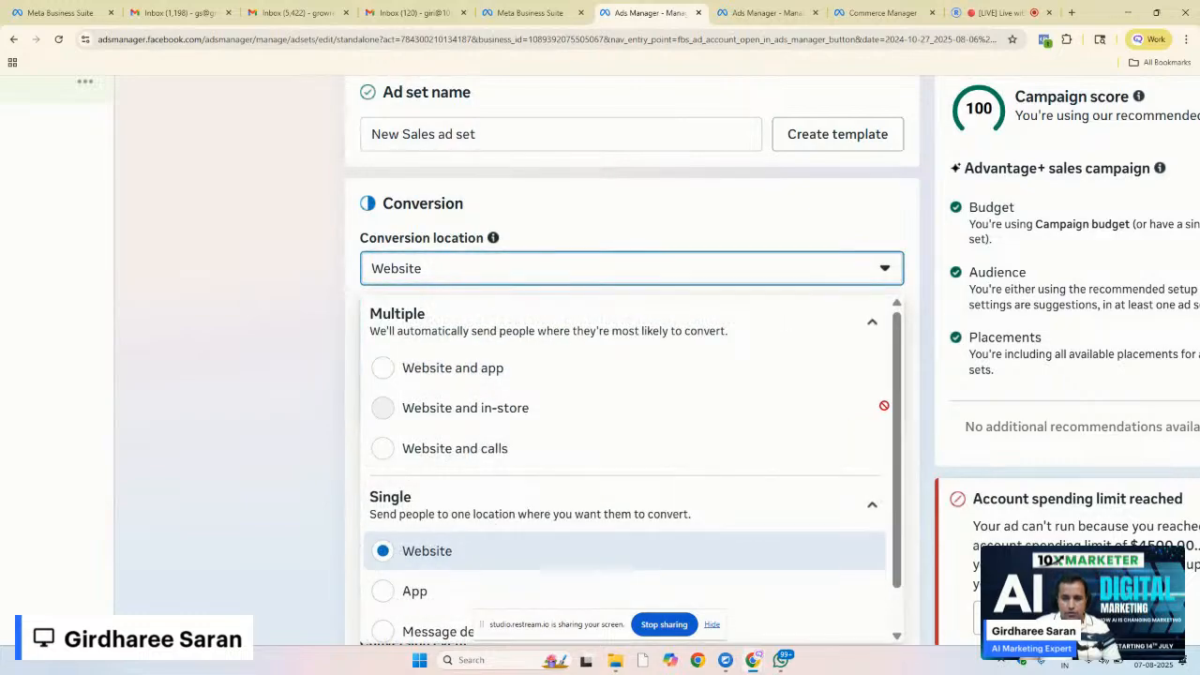
left_click_drag(894, 406, 891, 489)
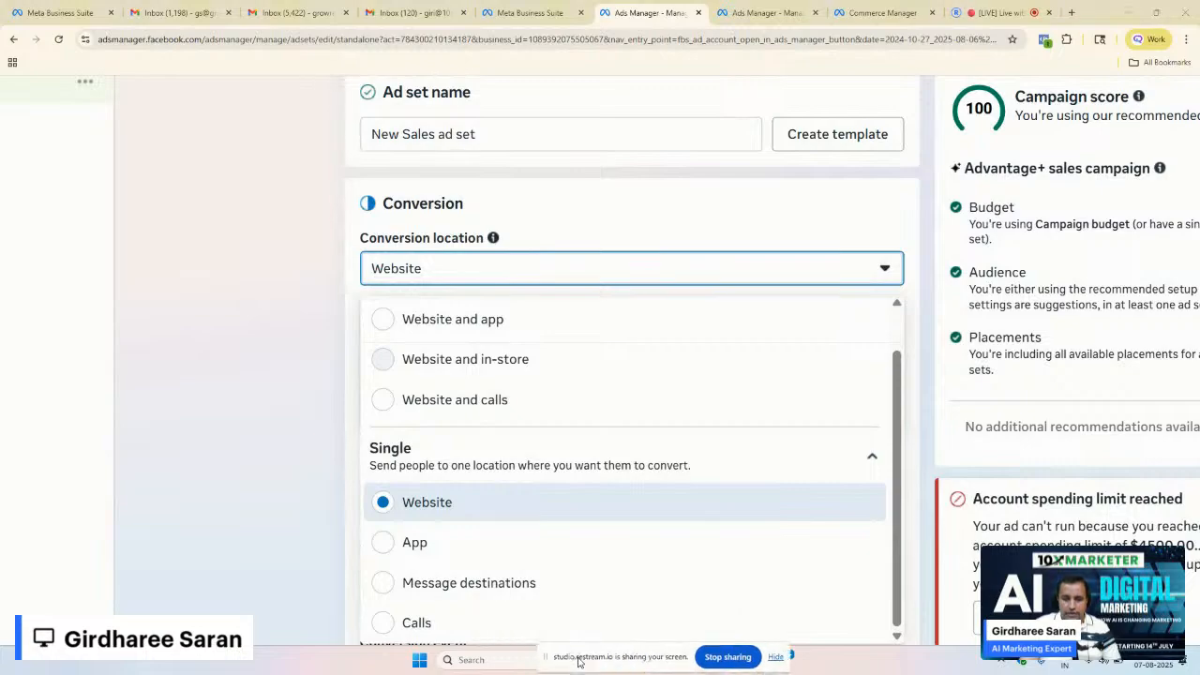
left_click(385, 504)
left_click(441, 255)
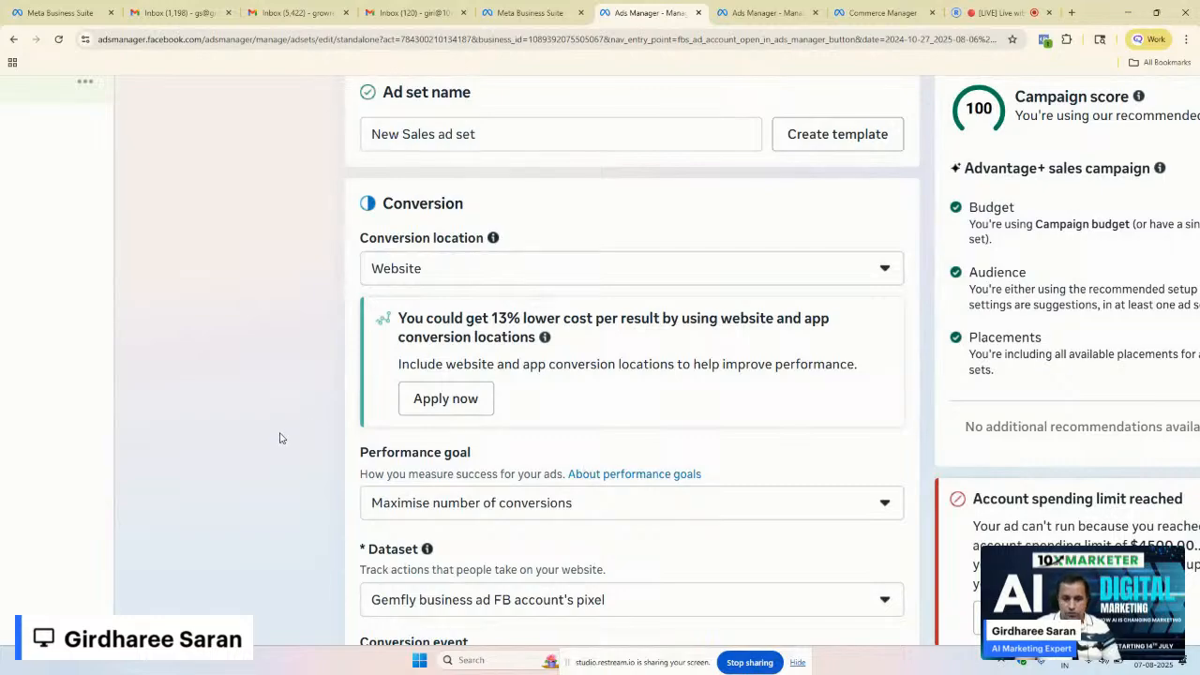
Step: Examine the conversion goals offered under the ad set's performance goal, then close the list
scroll(280, 438, "down", 3)
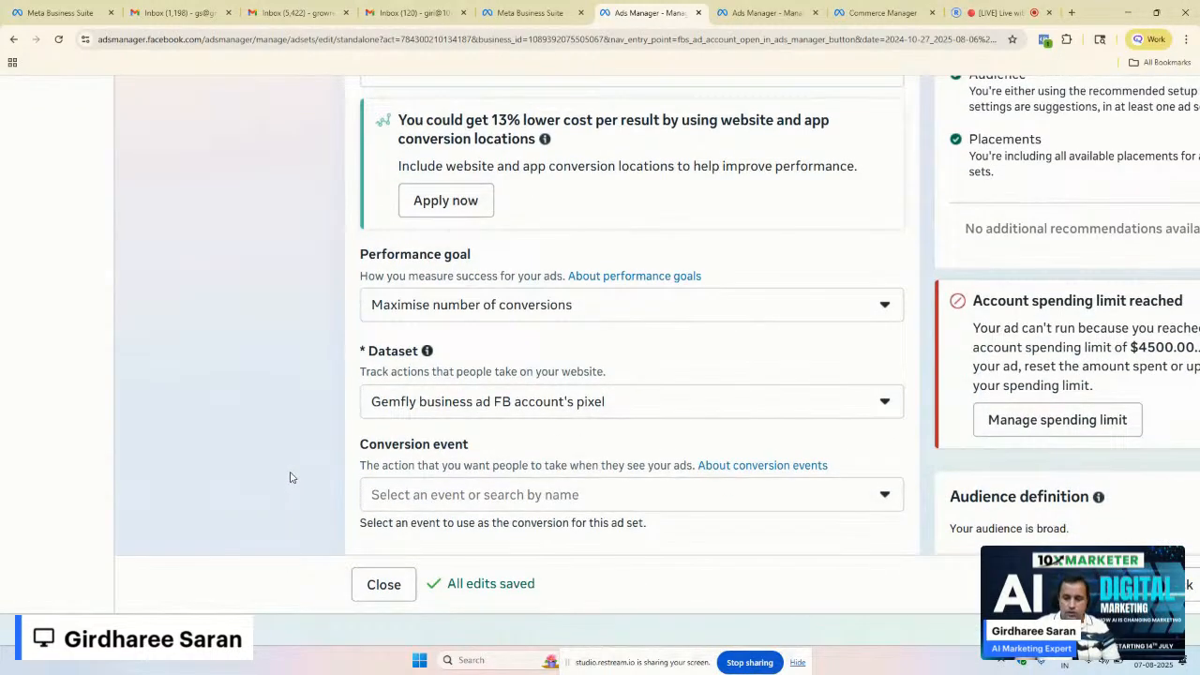
left_click(437, 311)
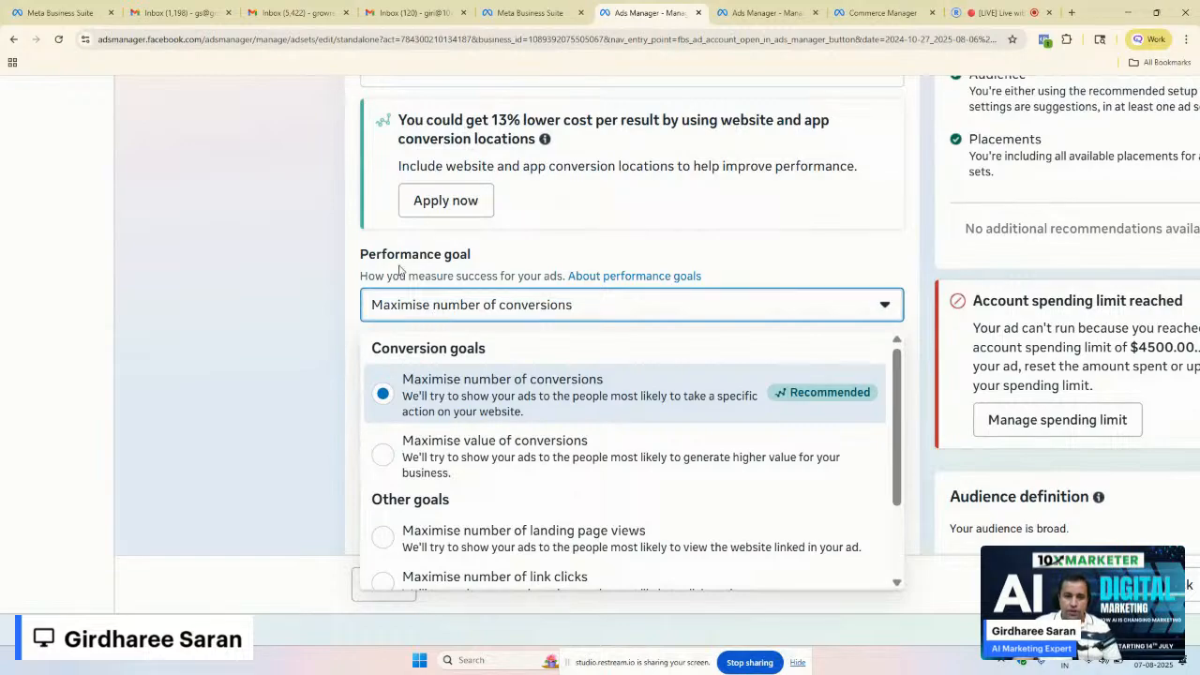
scroll(400, 271, "up", 2)
scroll(400, 271, "right", 1)
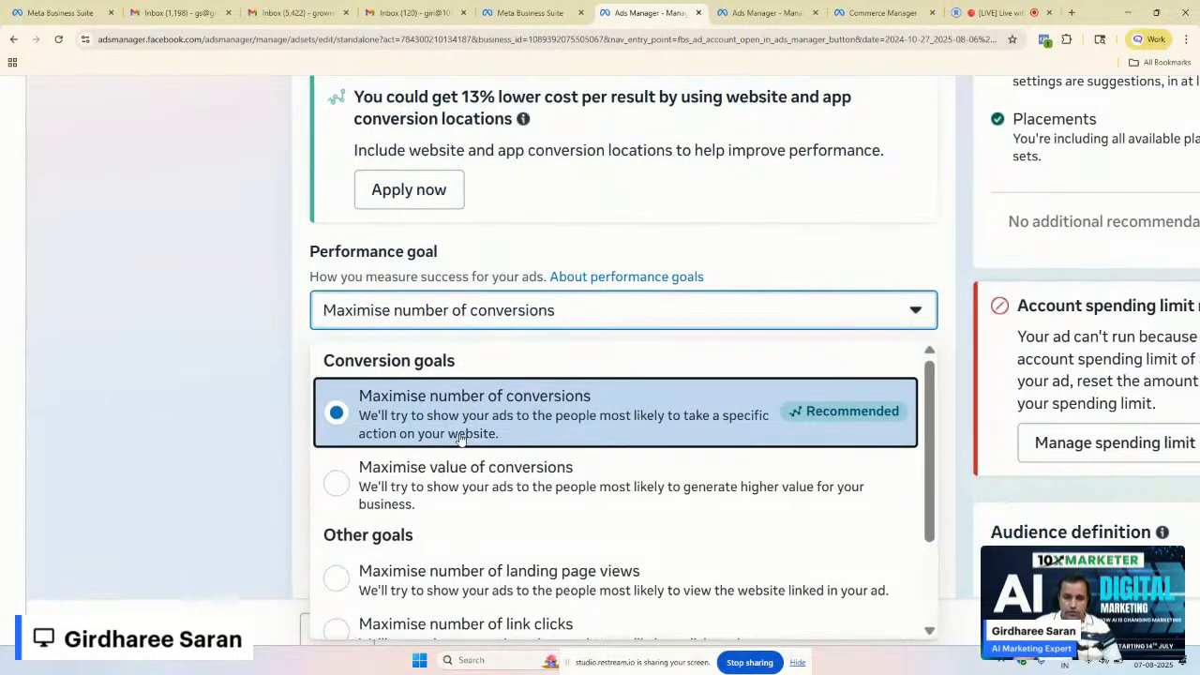
left_click(305, 345)
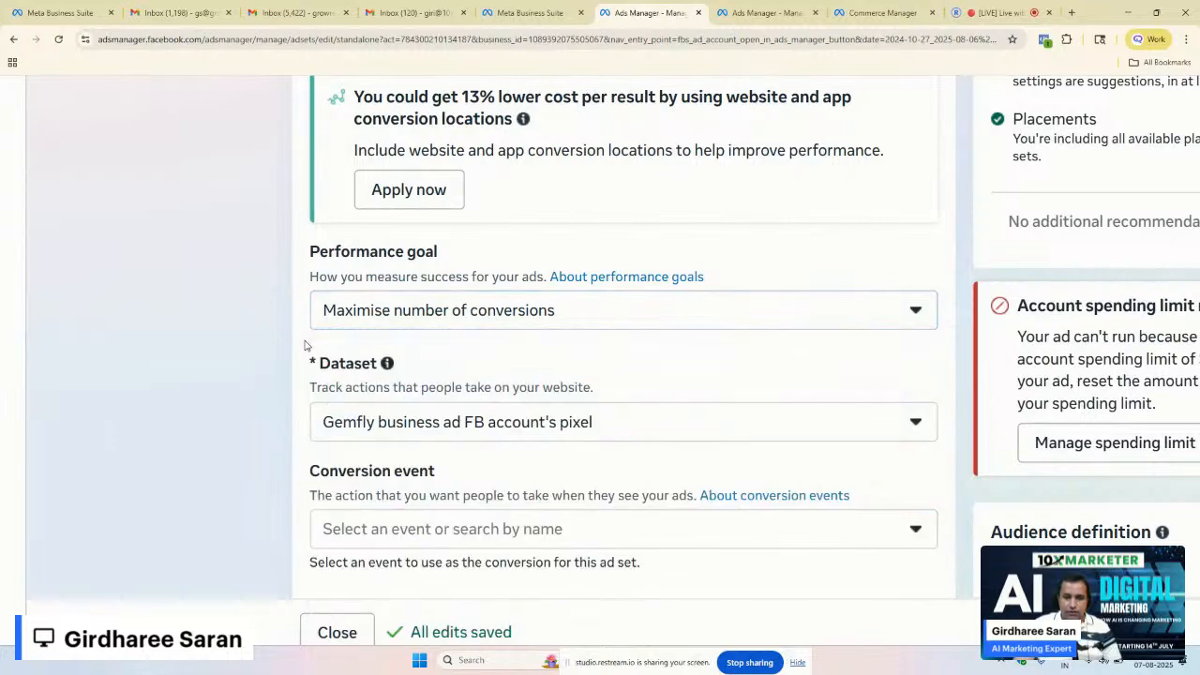
Step: Compare the conversion goals and other goals available for the ad set and choose Maximise number of conversions as performance goal
left_click(390, 318)
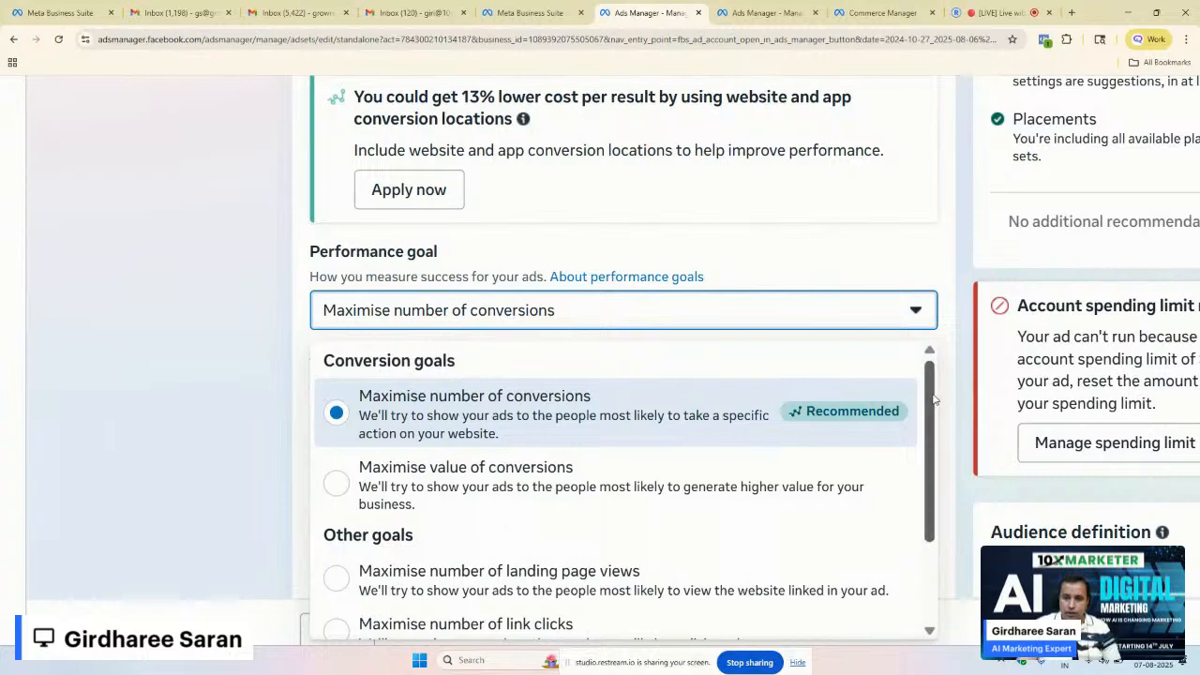
left_click_drag(934, 403, 933, 497)
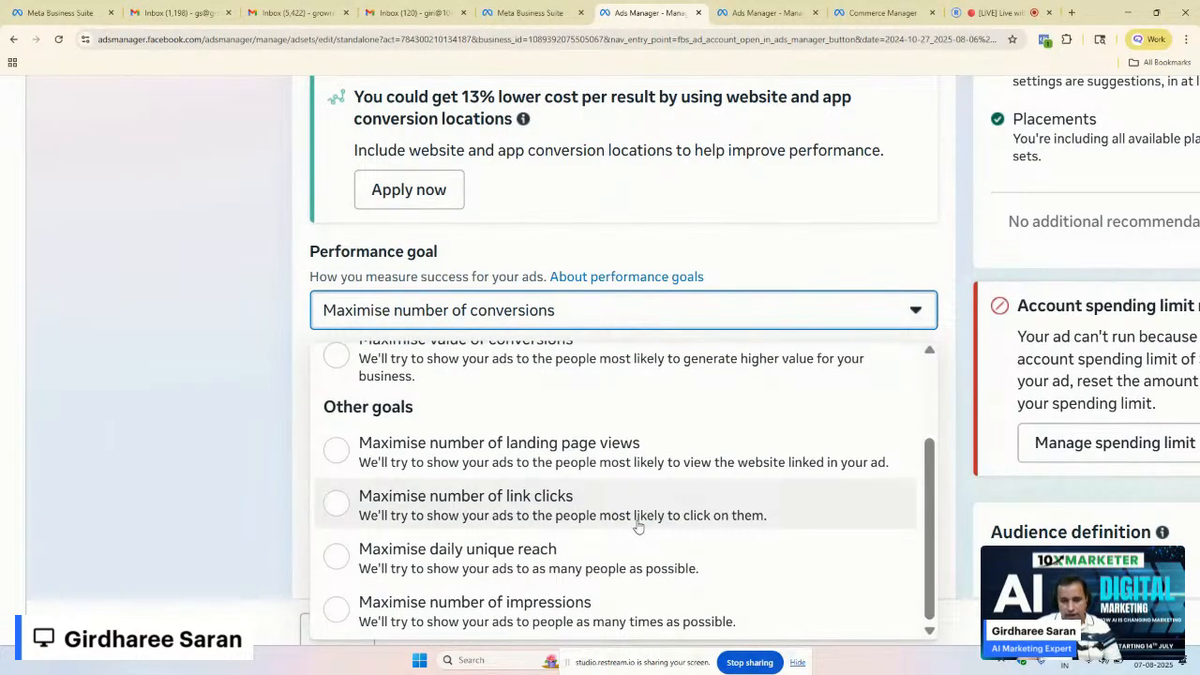
scroll(638, 527, "up", 1)
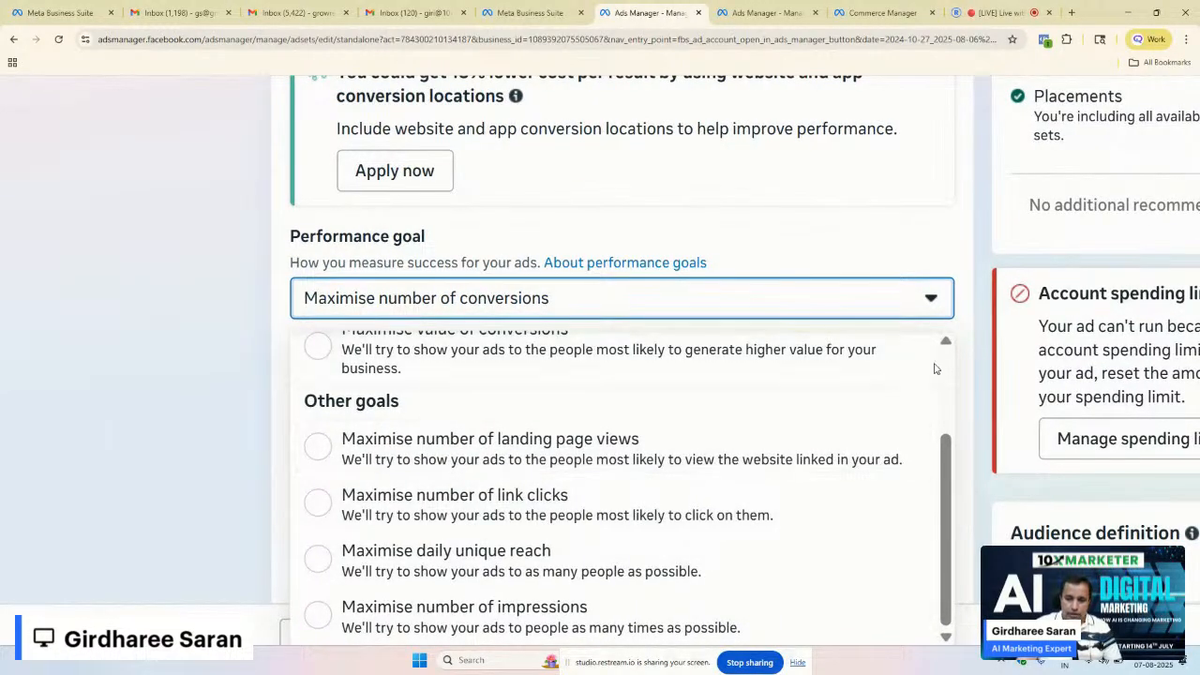
scroll(949, 364, "up", 3)
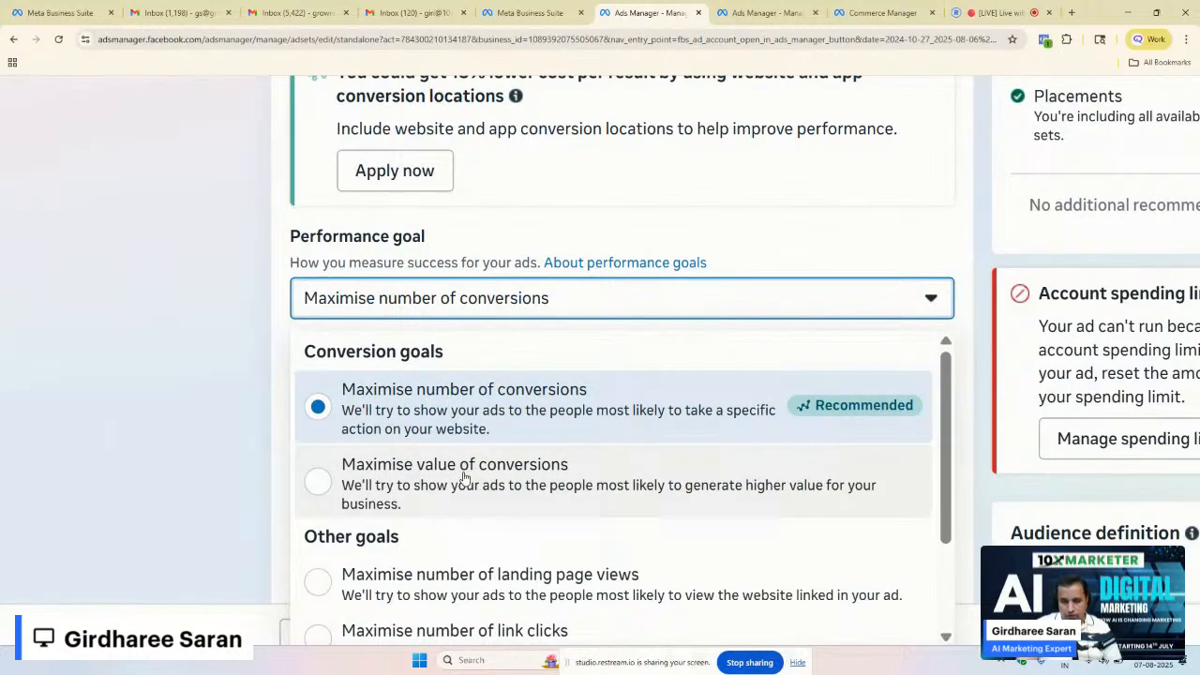
left_click_drag(949, 398, 949, 469)
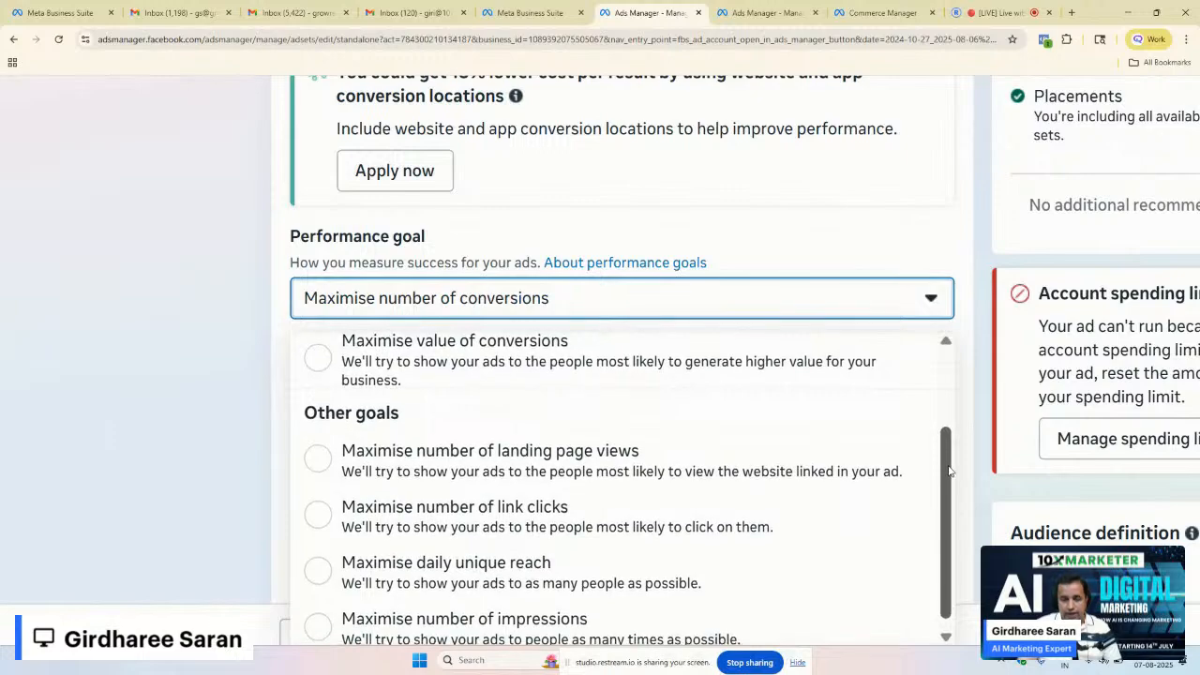
left_click_drag(949, 467, 950, 465)
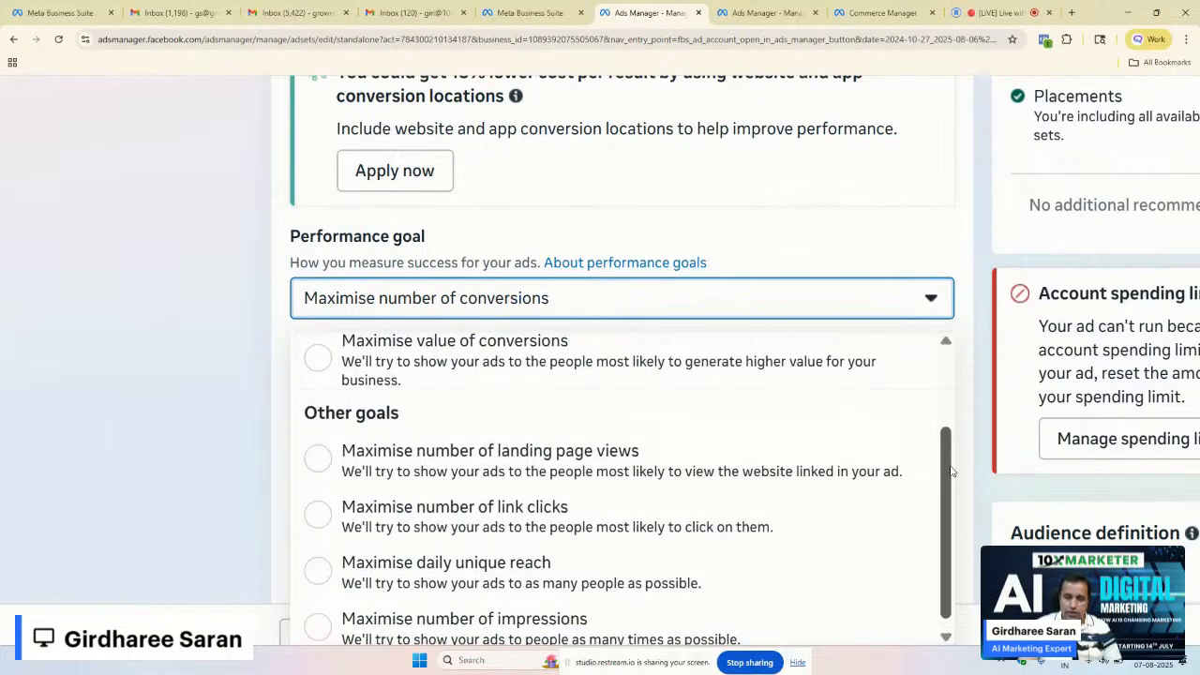
left_click_drag(953, 472, 953, 483)
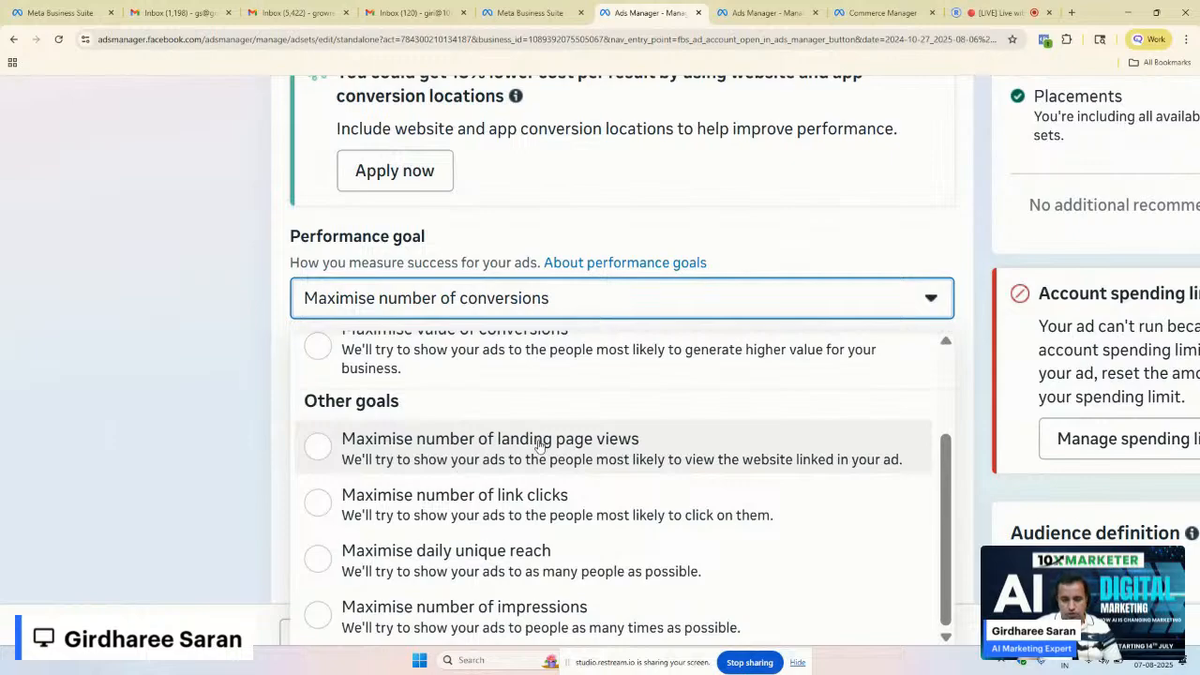
scroll(949, 369, "up", 3)
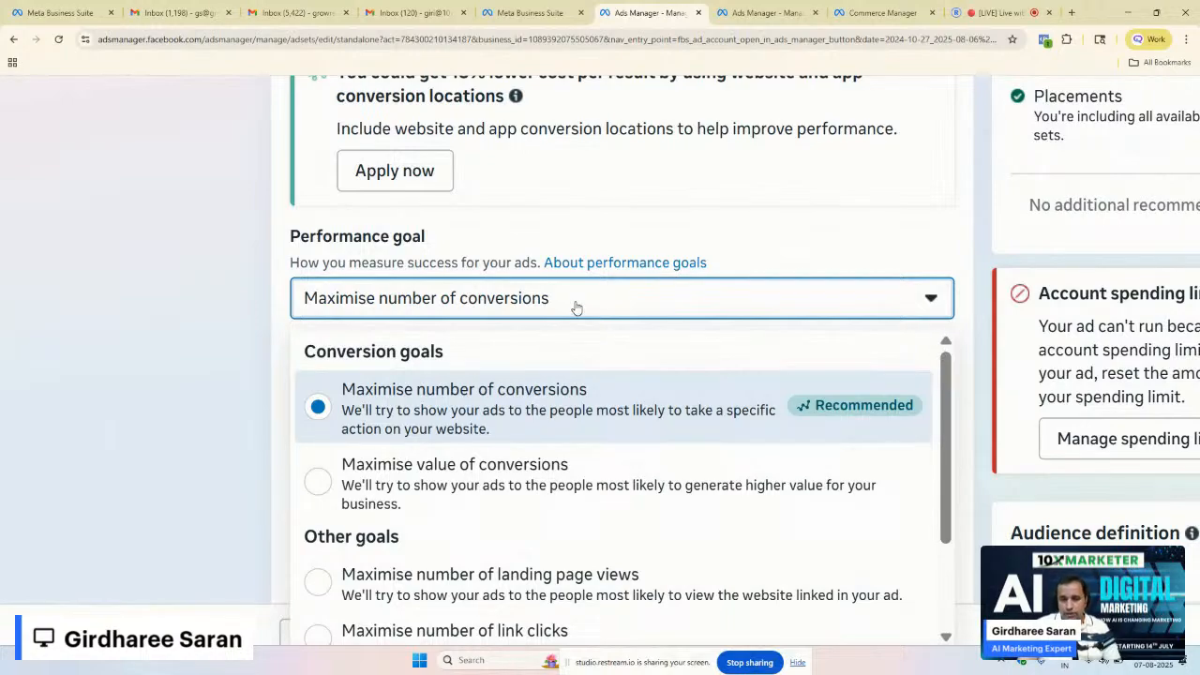
left_click(483, 405)
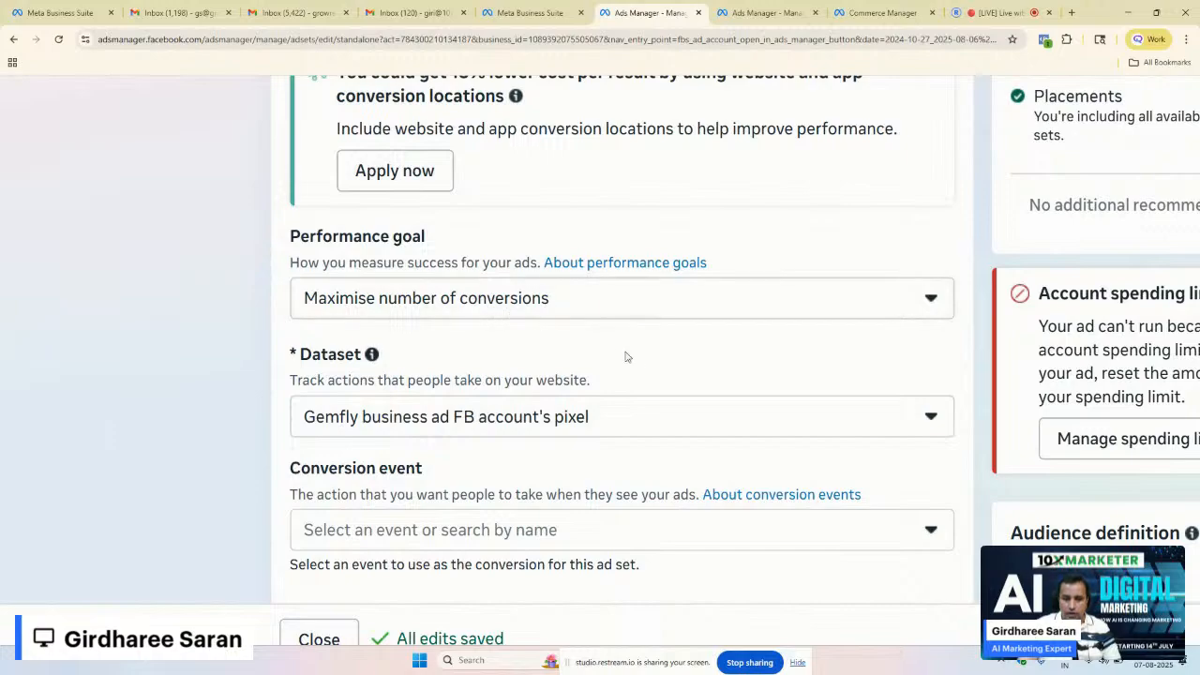
Step: Examine the active datasets available for tracking website actions, including the Gemfly business ad FB account's pixel
left_click(481, 427)
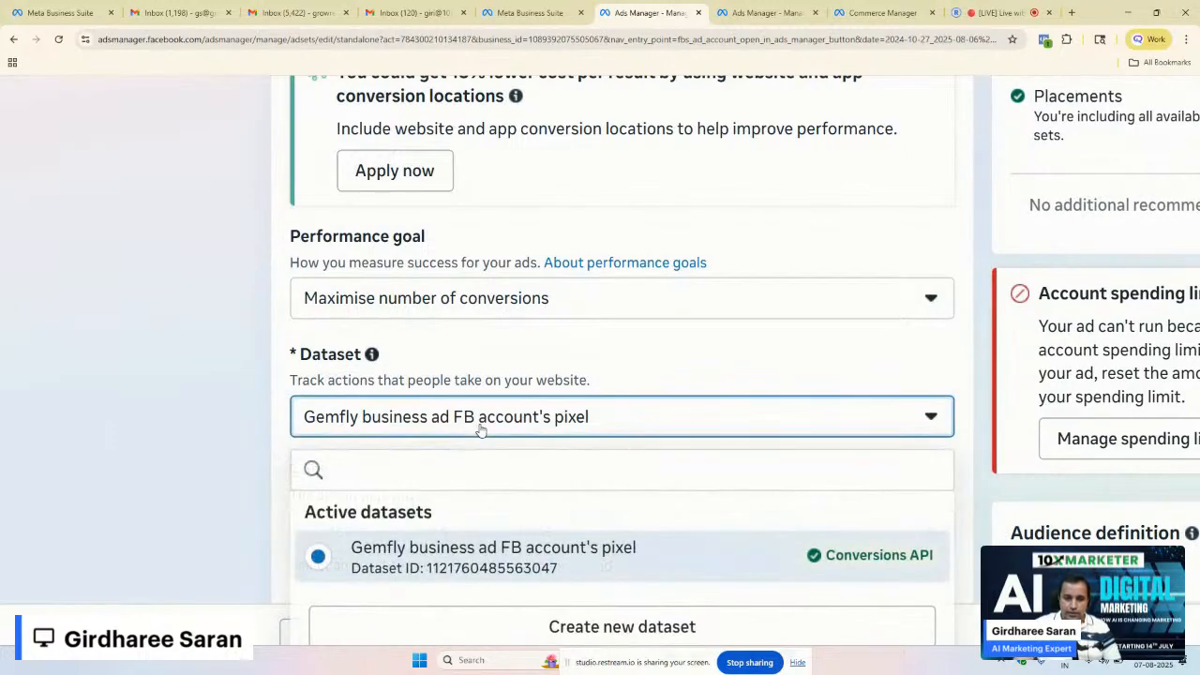
double_click(300, 355)
scroll(300, 355, "down", 1)
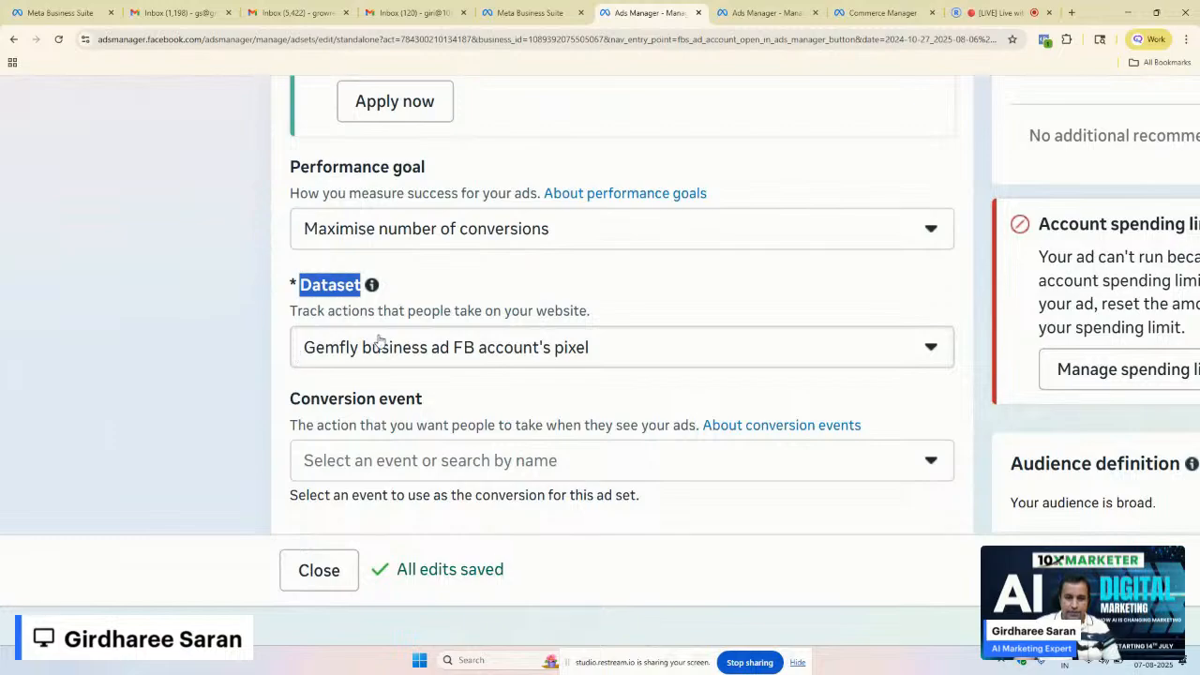
left_click(380, 344)
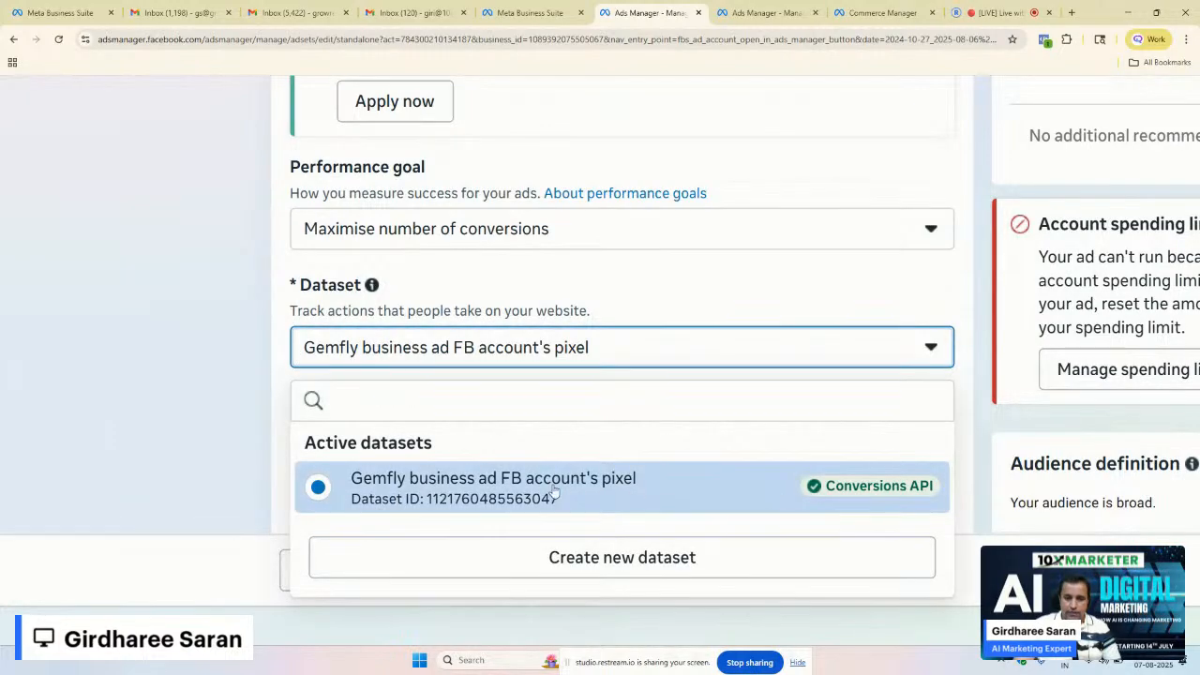
left_click(454, 361)
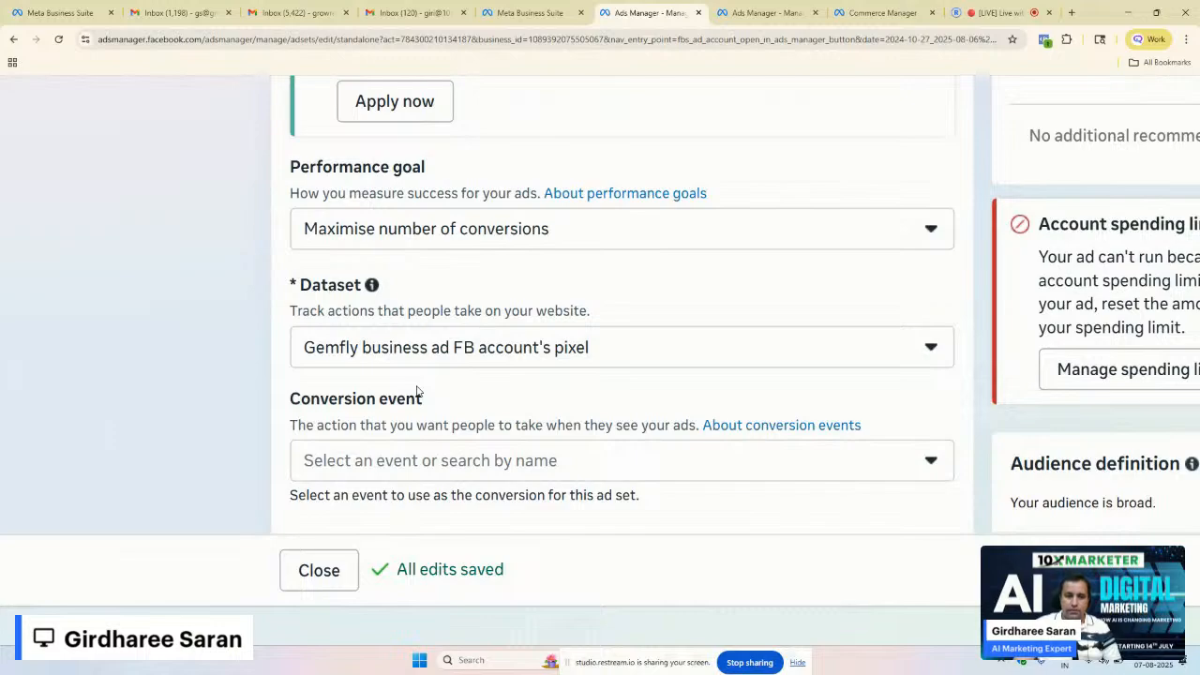
Step: Review the active conversion events for the ad set and choose Purchase as the conversion event
left_click(506, 477)
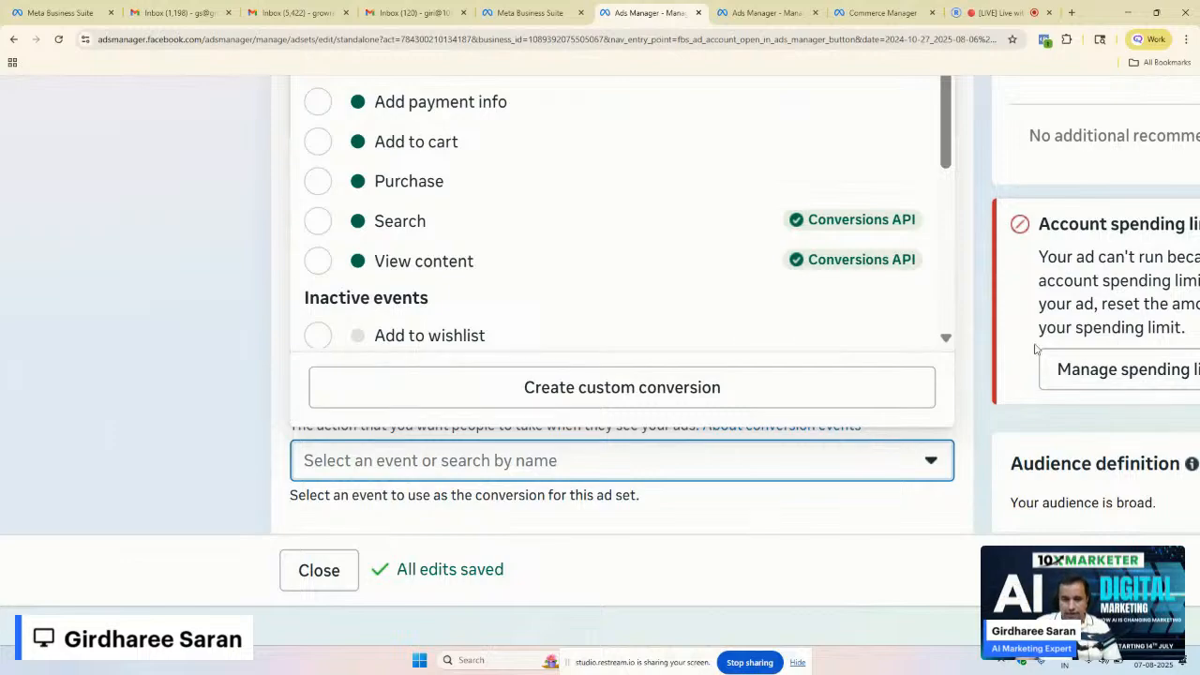
scroll(1011, 336, "down", 3)
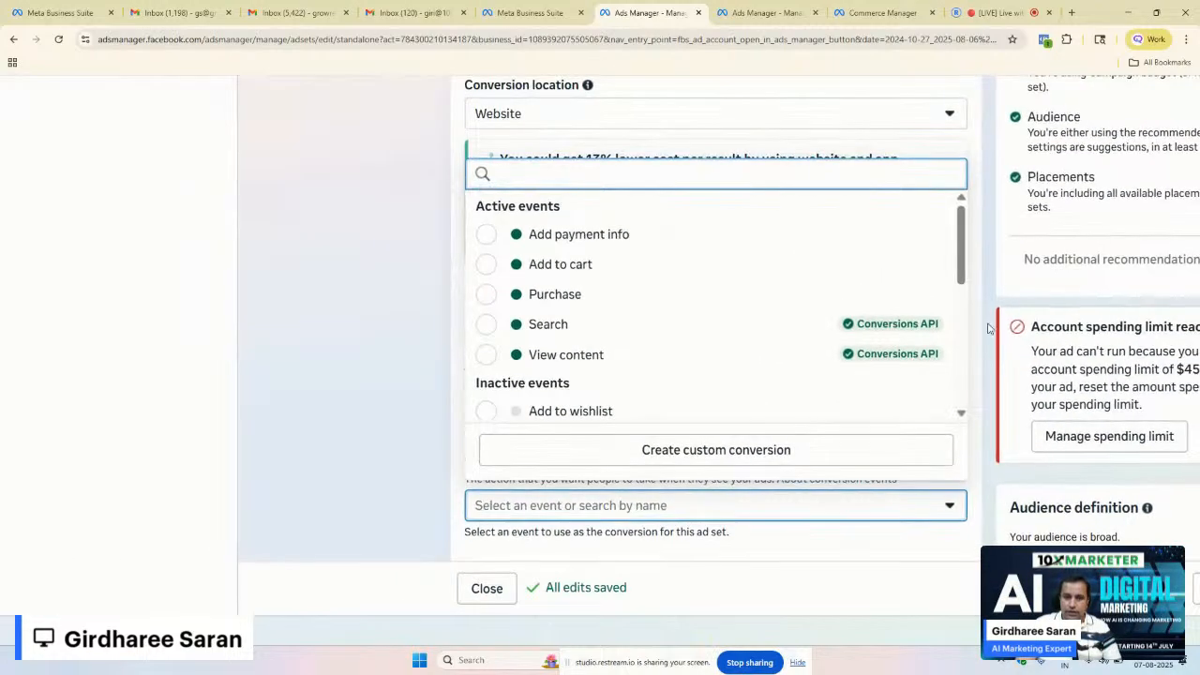
mouse_move(871, 300)
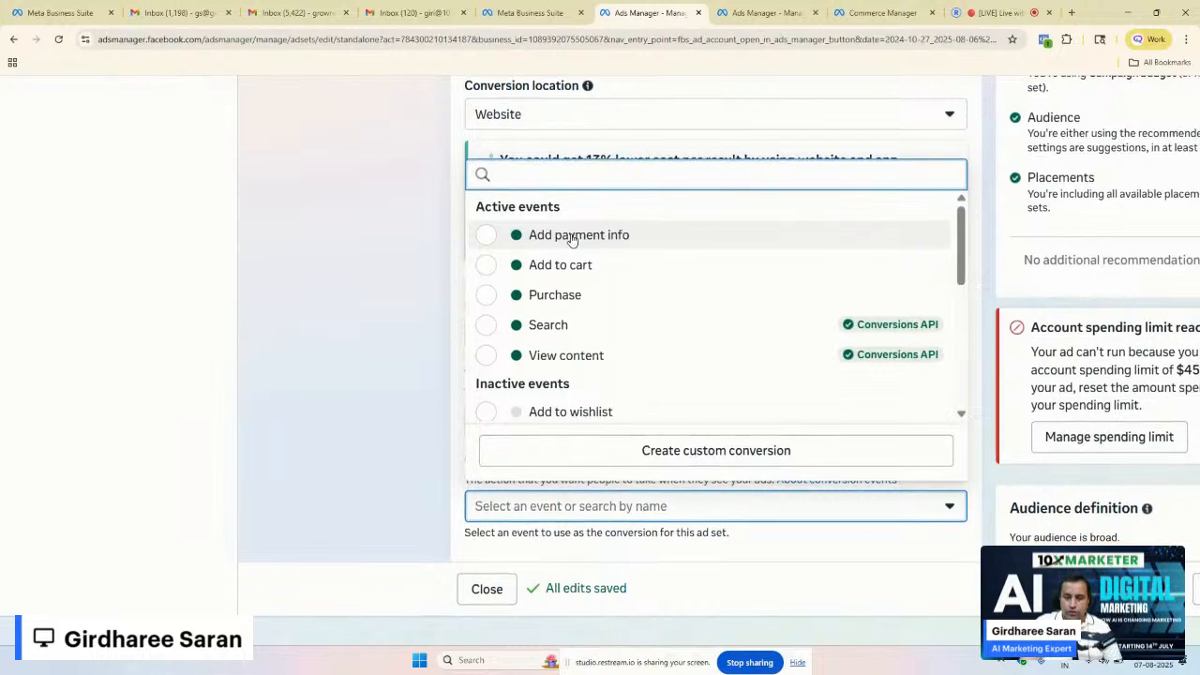
mouse_move(571, 241)
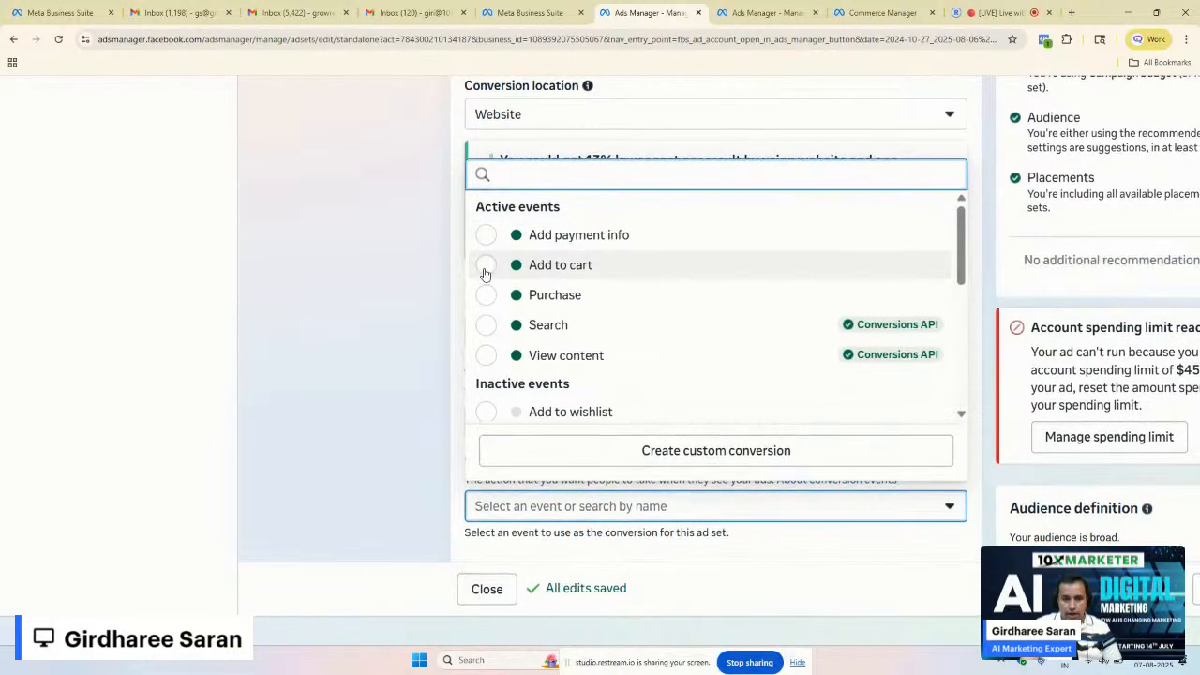
mouse_move(486, 306)
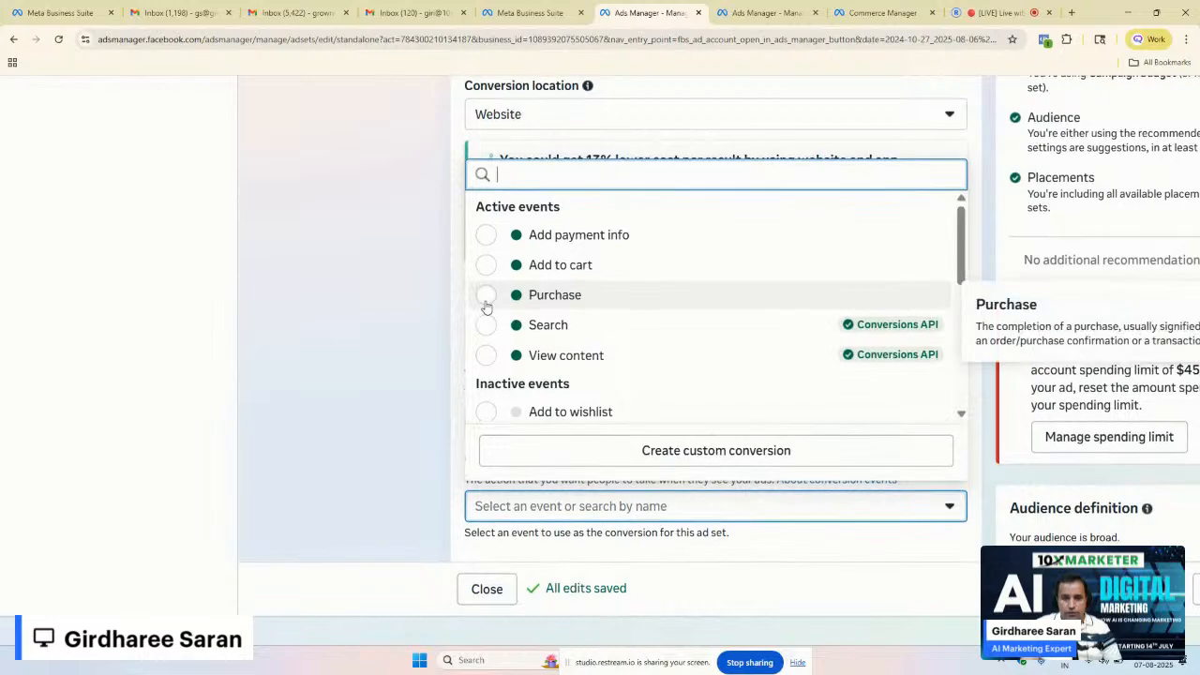
left_click(486, 299)
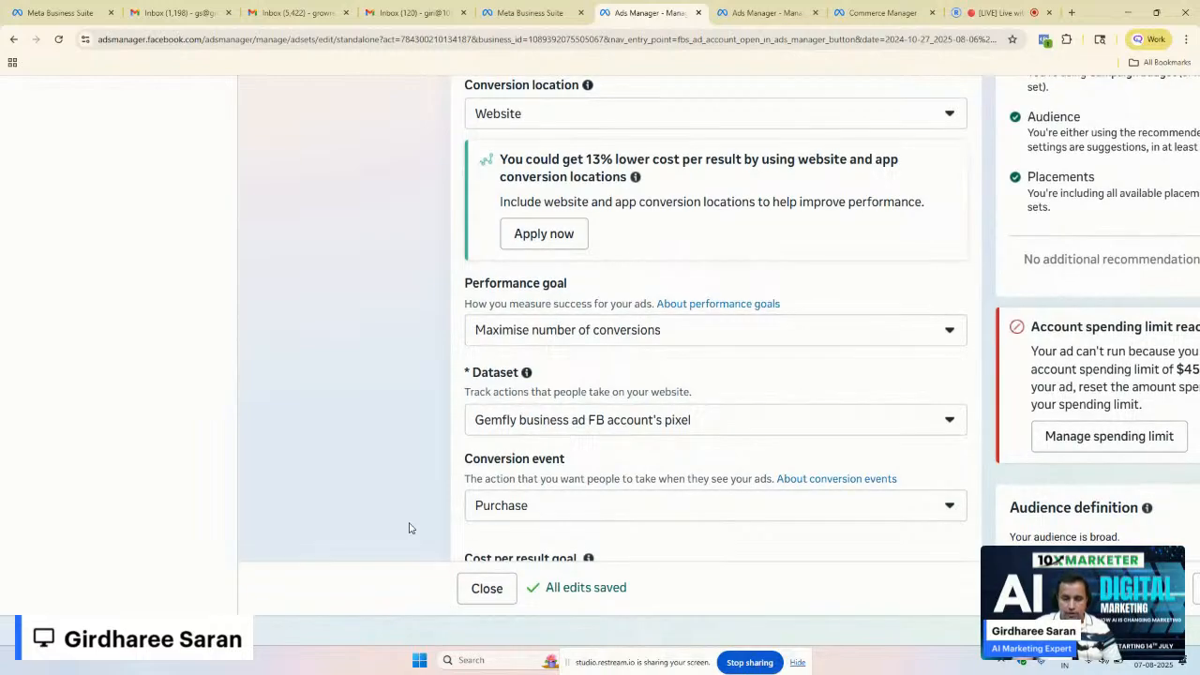
Step: Examine the active and inactive events offered as the ad set's conversion event, then close the list
left_click(506, 507)
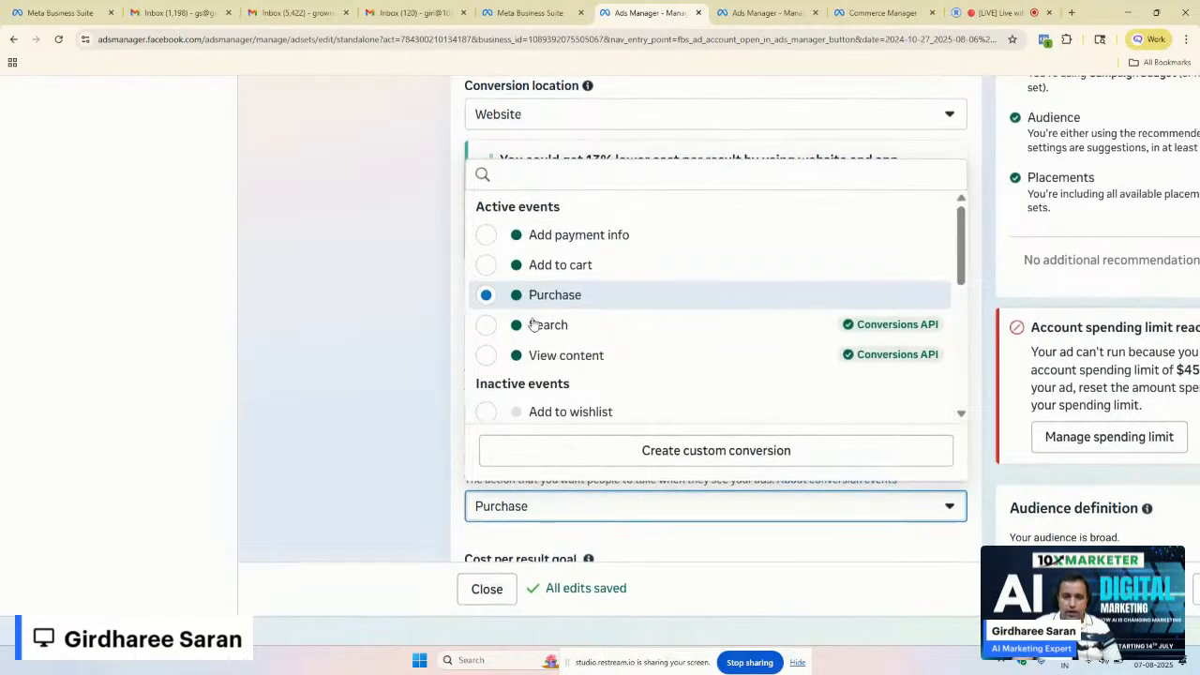
mouse_move(575, 263)
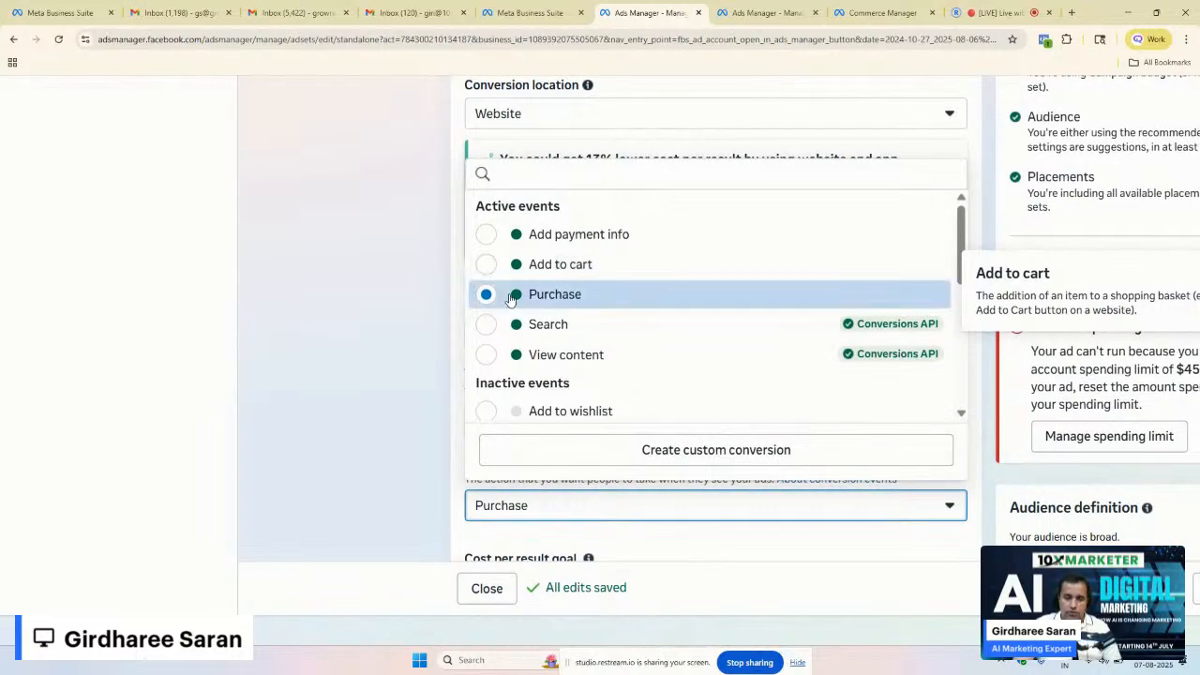
mouse_move(549, 300)
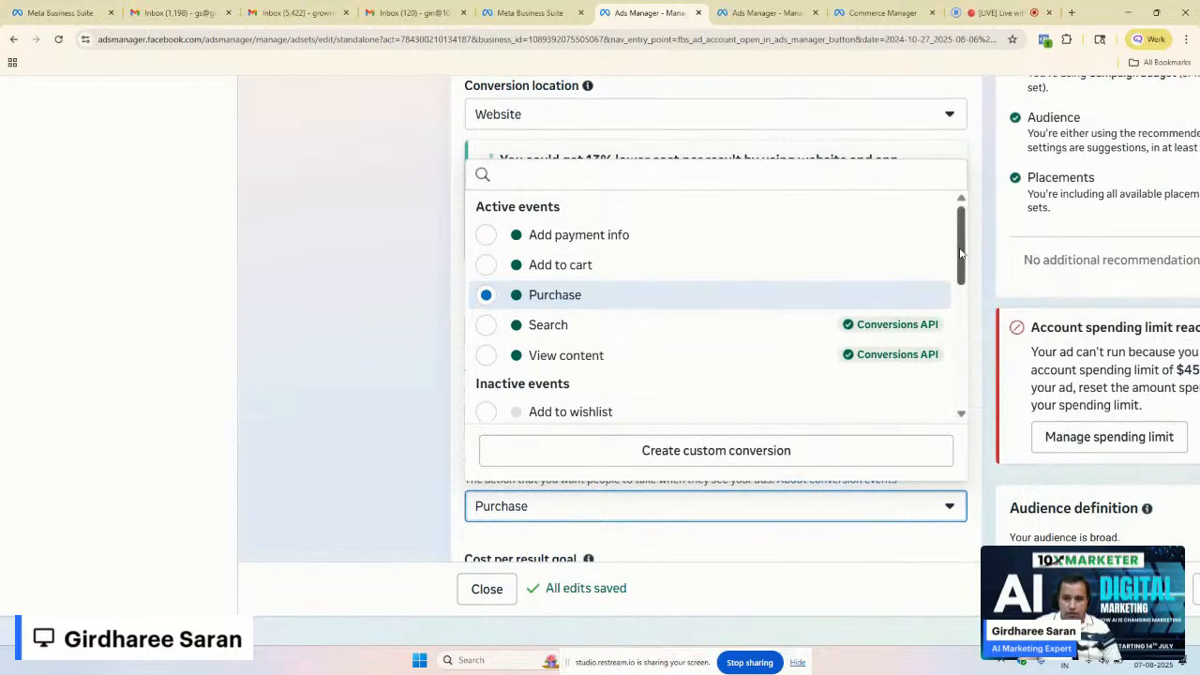
left_click_drag(956, 269, 959, 308)
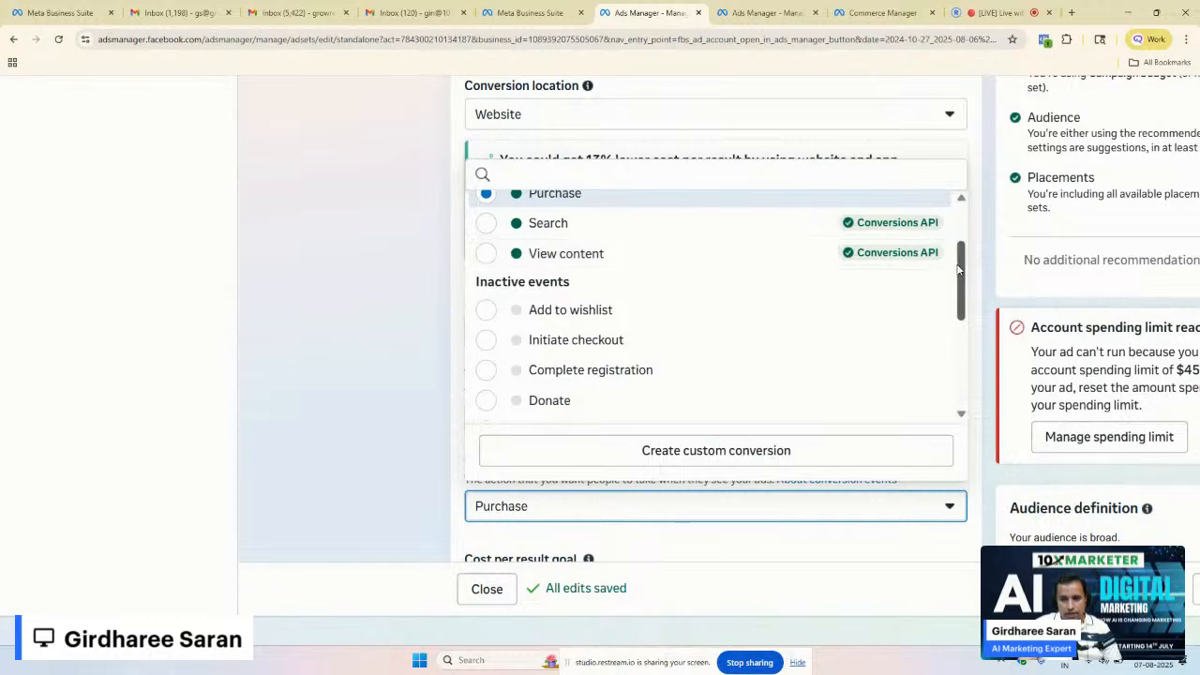
left_click_drag(963, 270, 962, 284)
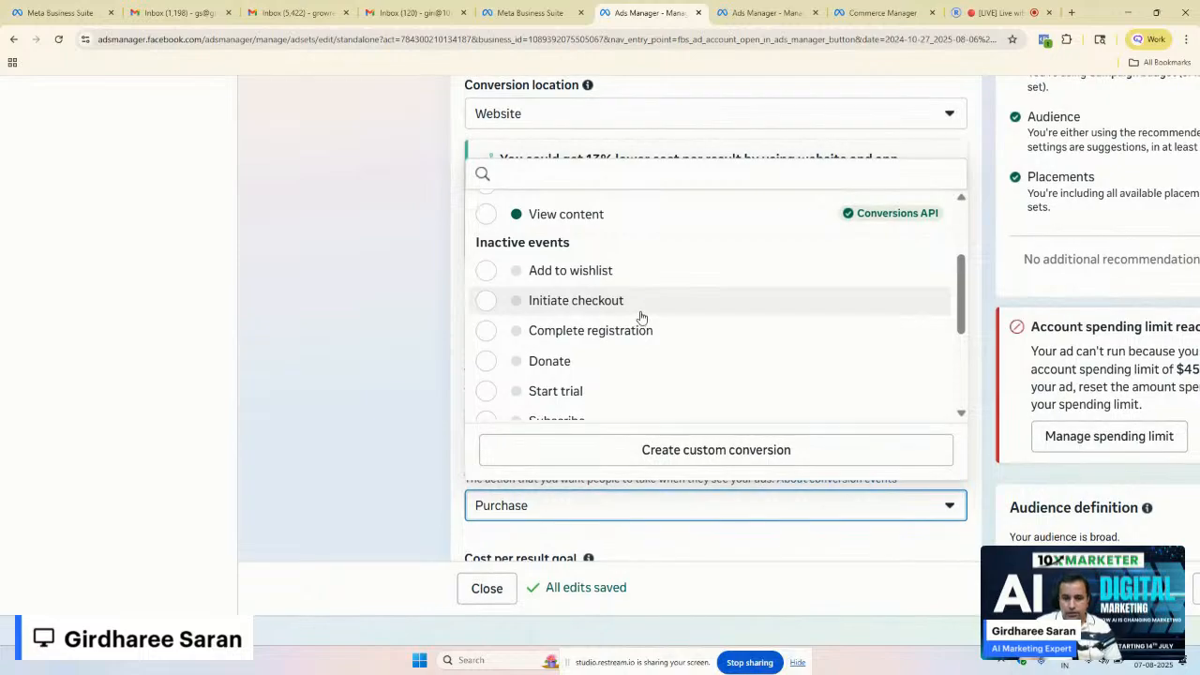
mouse_move(643, 316)
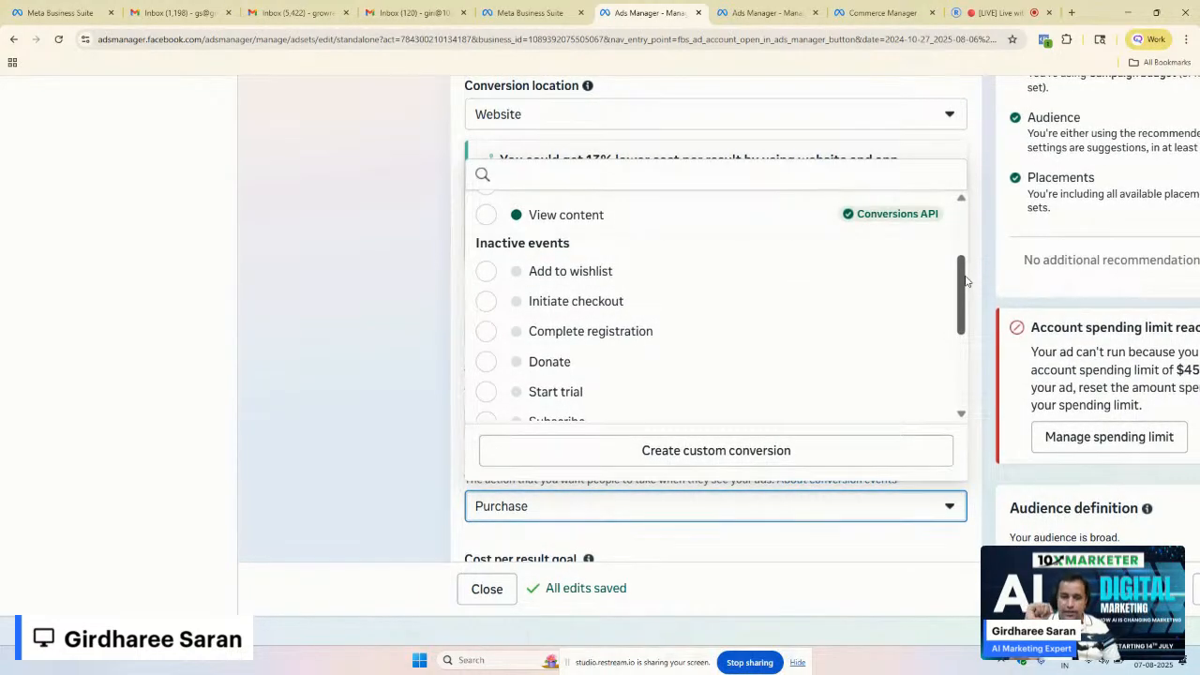
left_click_drag(966, 282, 958, 327)
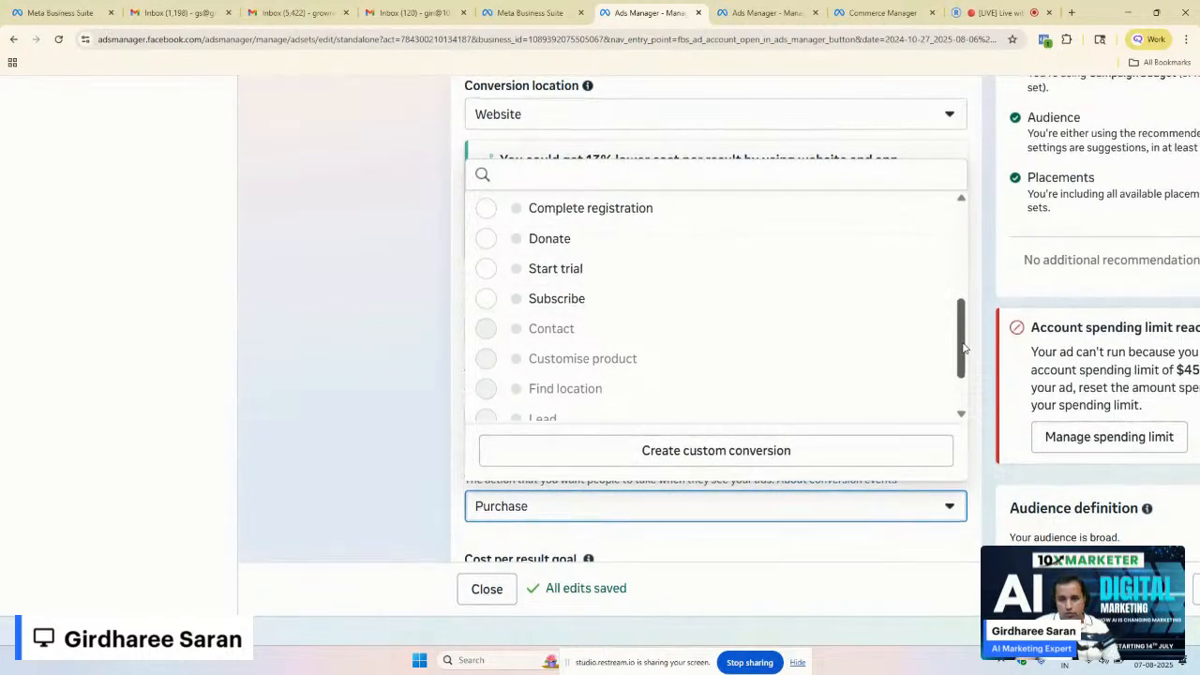
left_click_drag(963, 347, 963, 244)
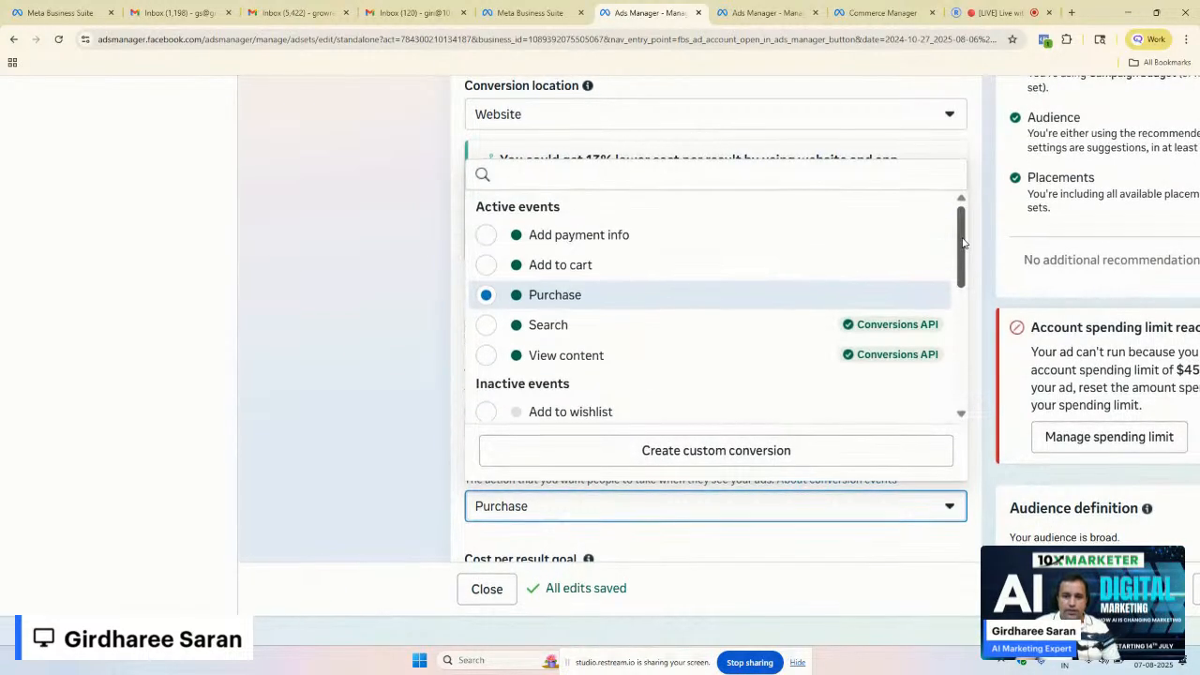
left_click(978, 187)
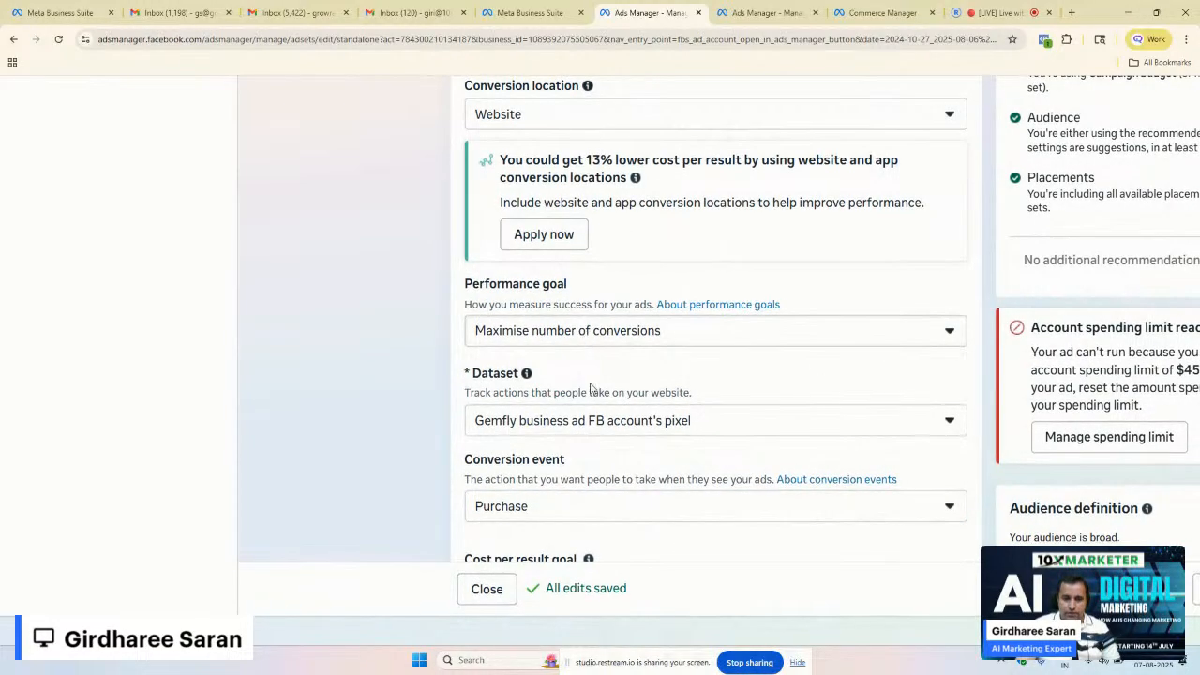
Step: Open rule set creation under the ad set's value rules, read the value rules introduction and close it
triple_click(512, 463)
scroll(529, 513, "down", 3)
left_click_drag(1191, 234, 1168, 336)
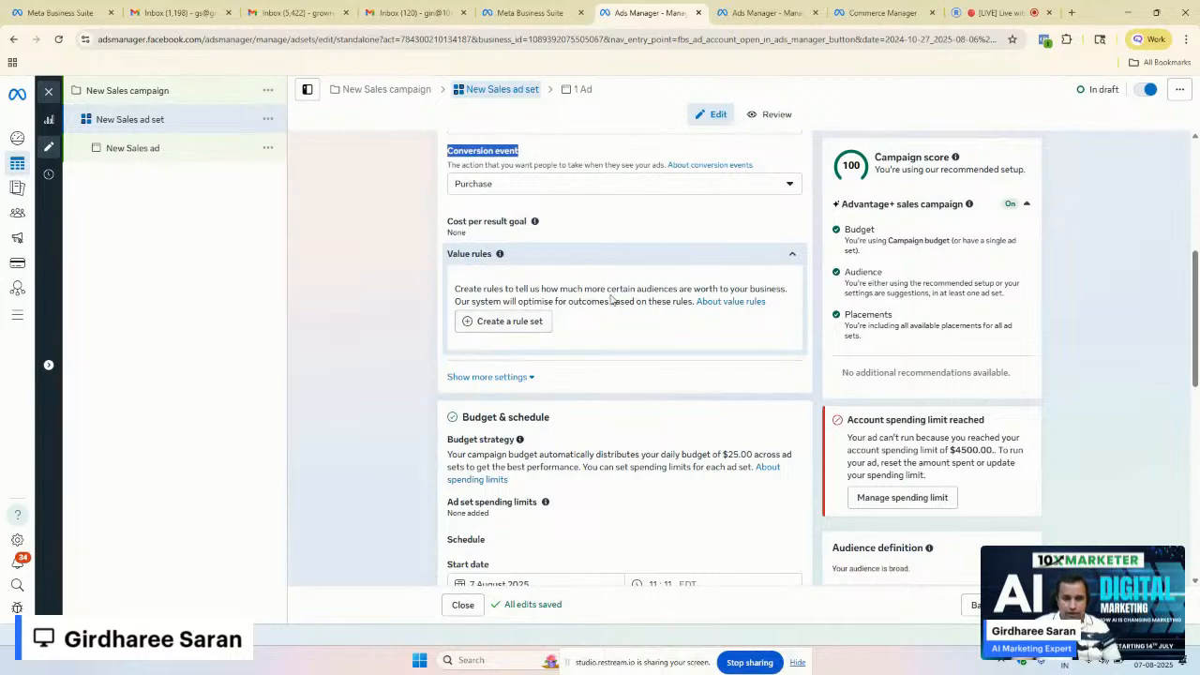
scroll(611, 299, "up", 4)
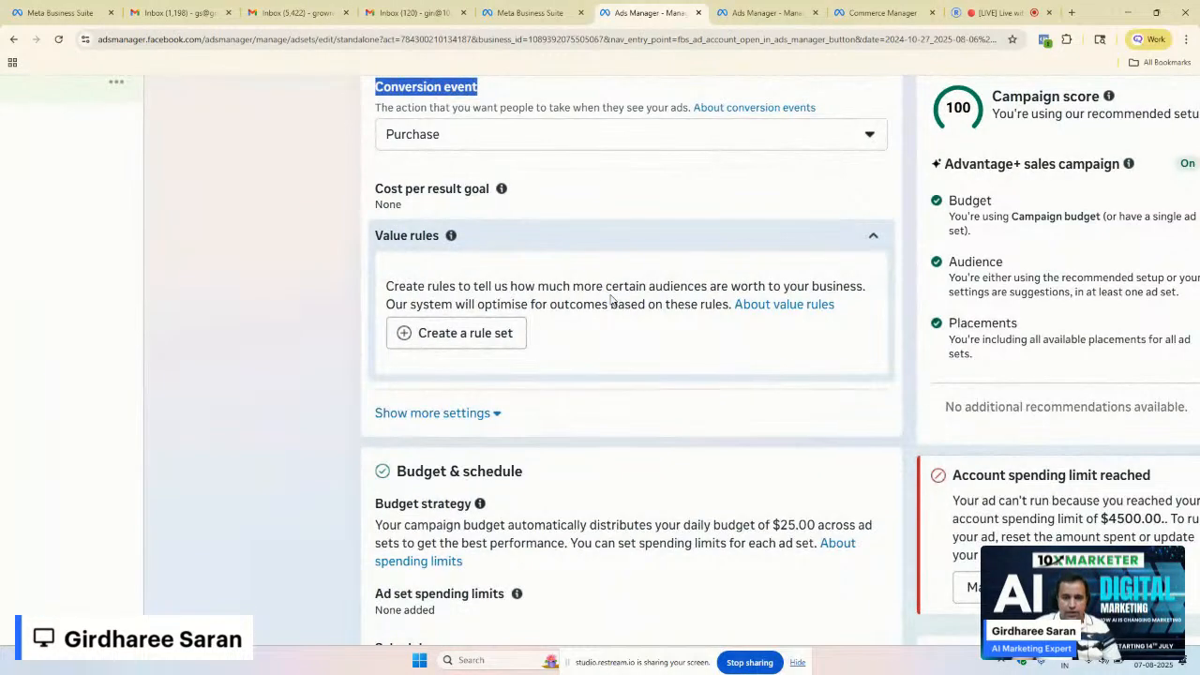
left_click(488, 333)
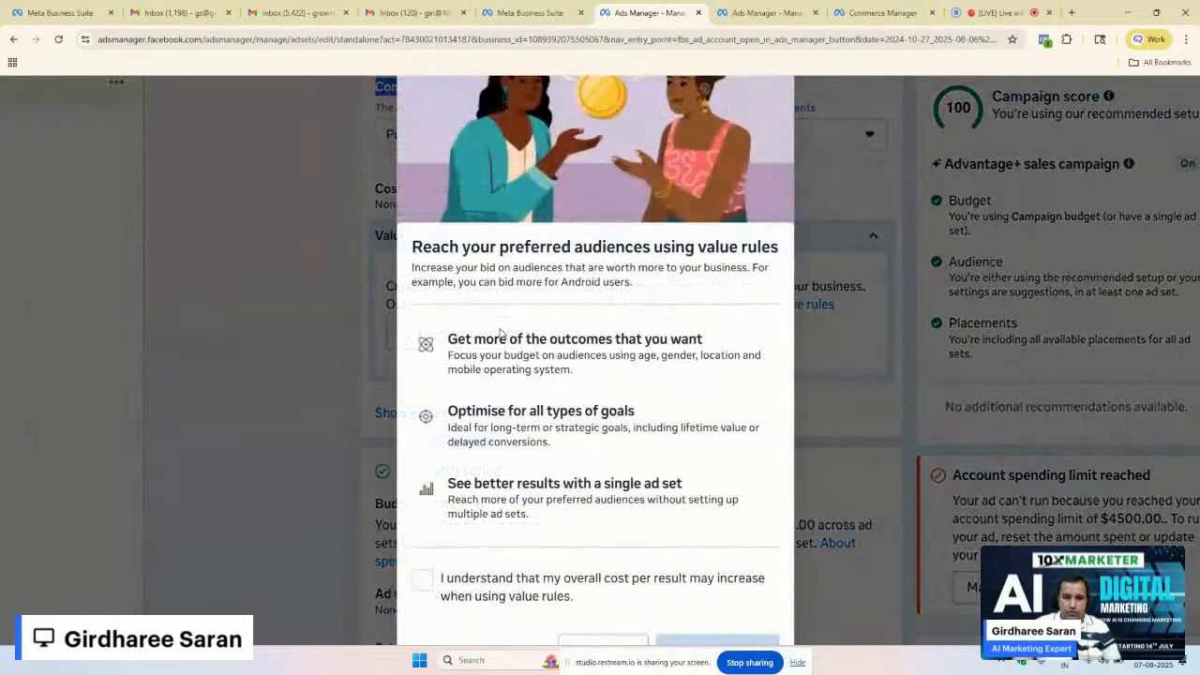
scroll(841, 351, "down", 4)
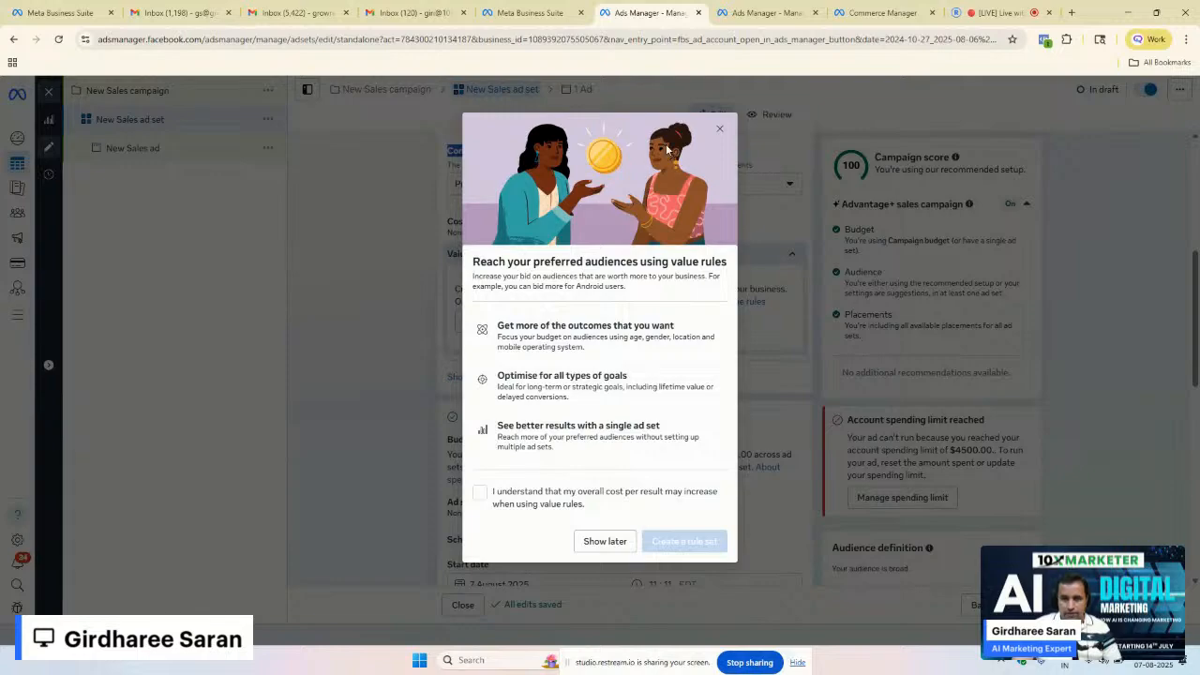
left_click(721, 128)
Step: View the start date calendar in the ad set's Budget & schedule section, then close it
scroll(660, 400, "down", 3)
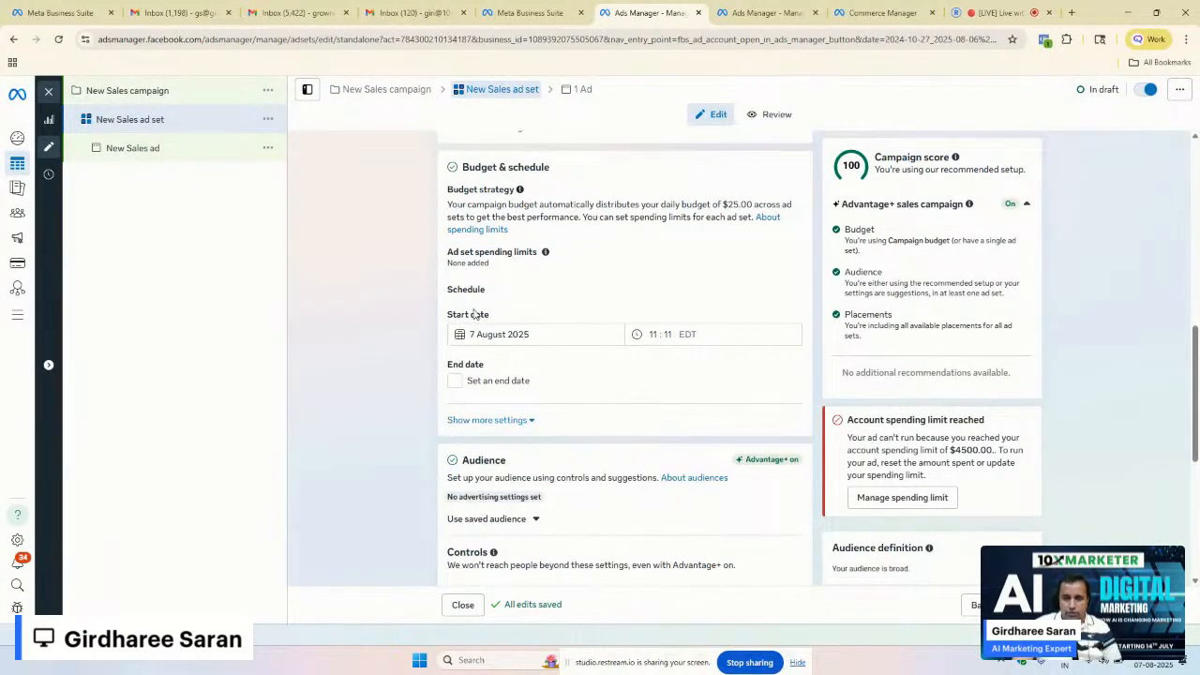
left_click(548, 334)
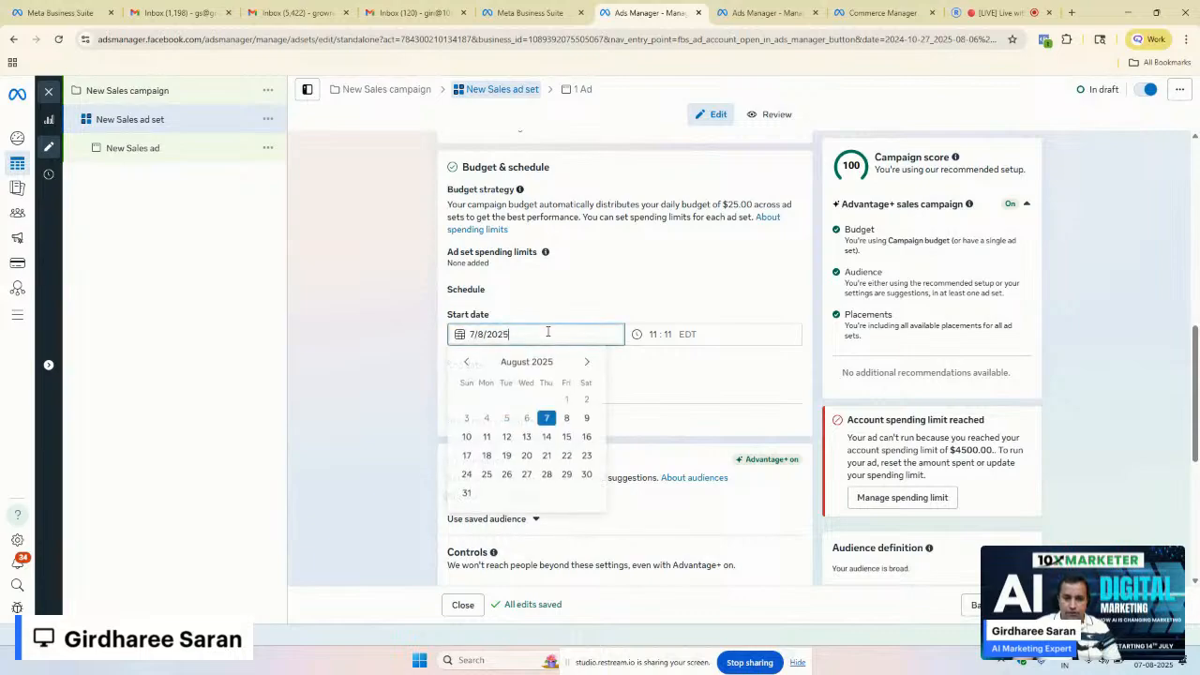
left_click(415, 235)
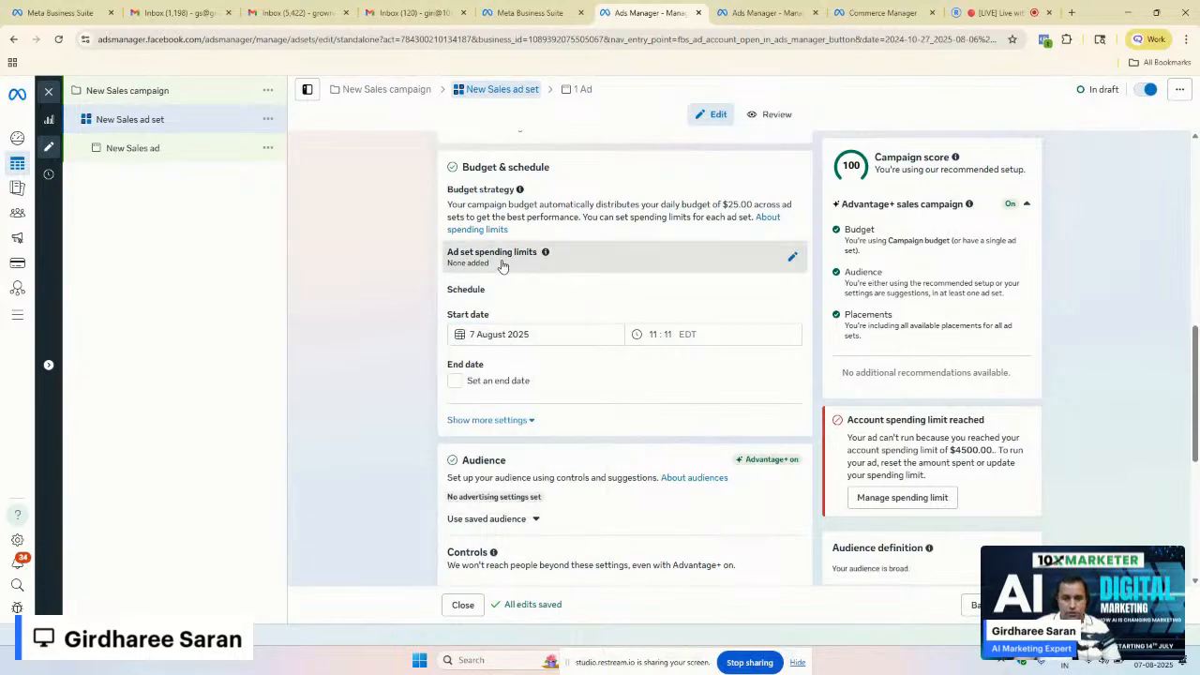
Step: Expand the ad set spending limits and examine the budget strategy, the daily average limit option and the schedule
left_click(502, 265)
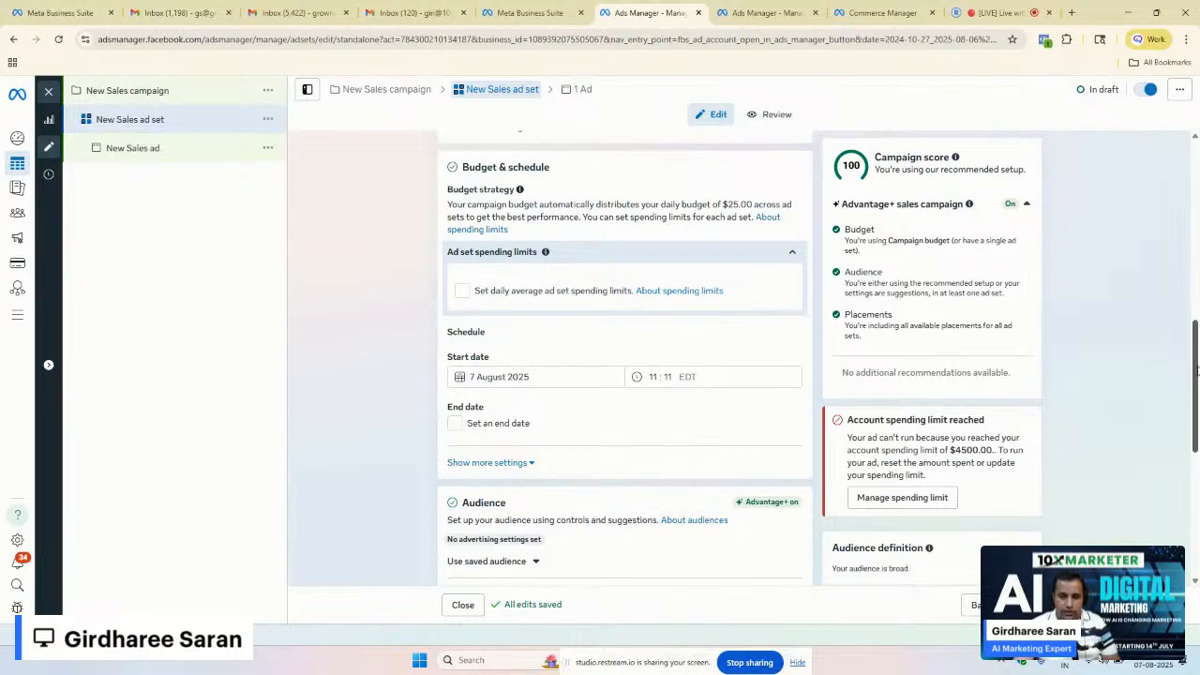
left_click_drag(1198, 371, 1198, 374)
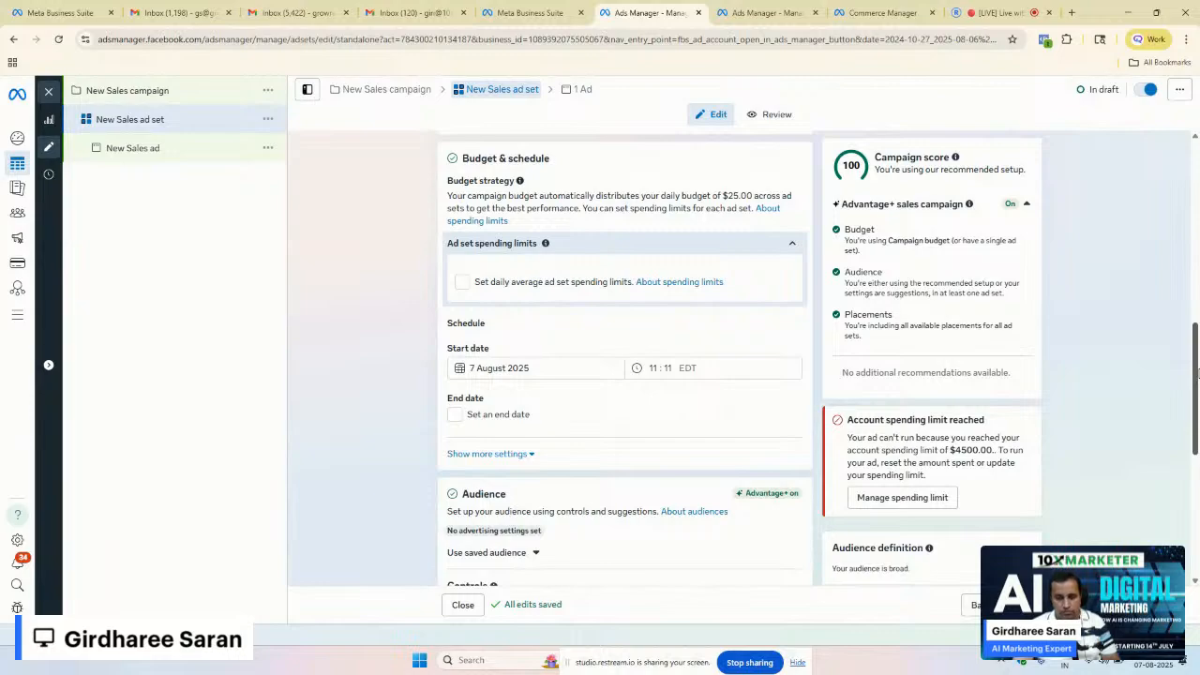
left_click_drag(1199, 373, 1199, 373)
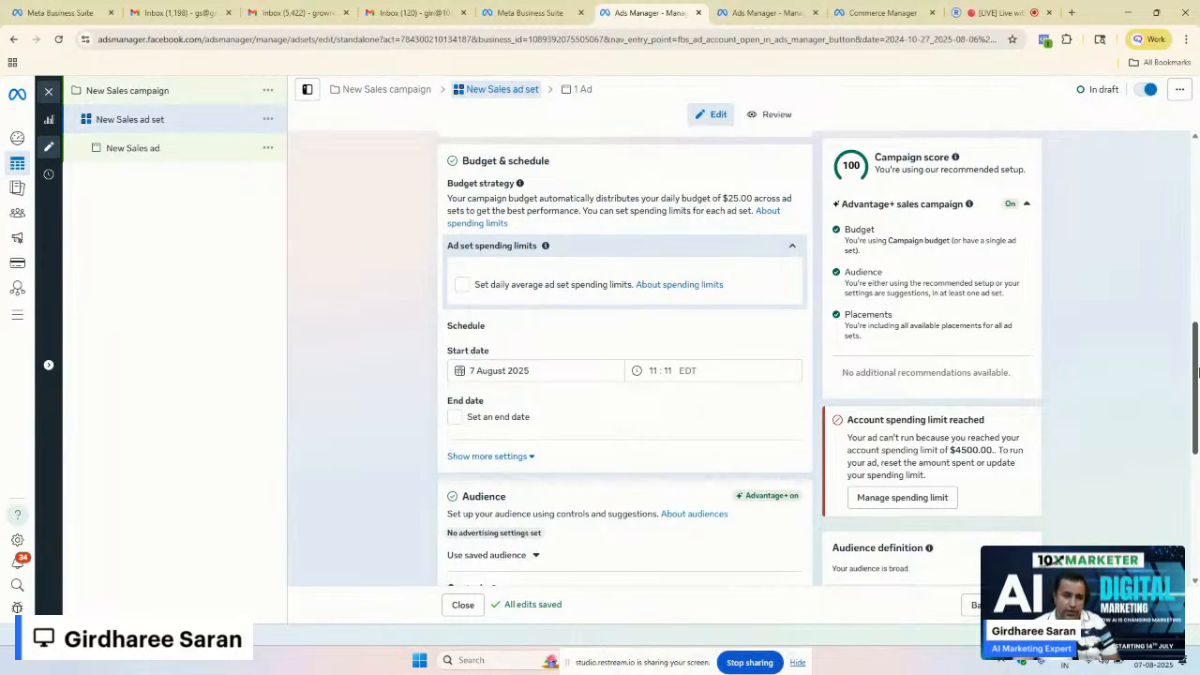
left_click_drag(1199, 373, 1199, 377)
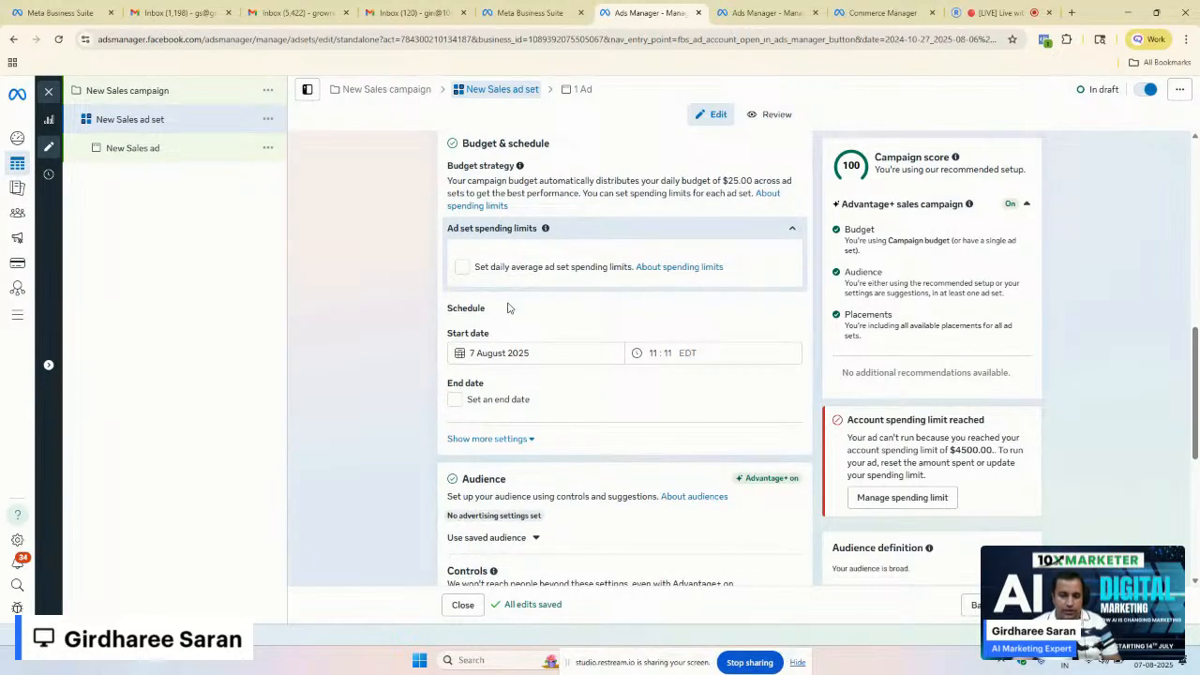
key("ctrl+plus")
key("ctrl+plus")
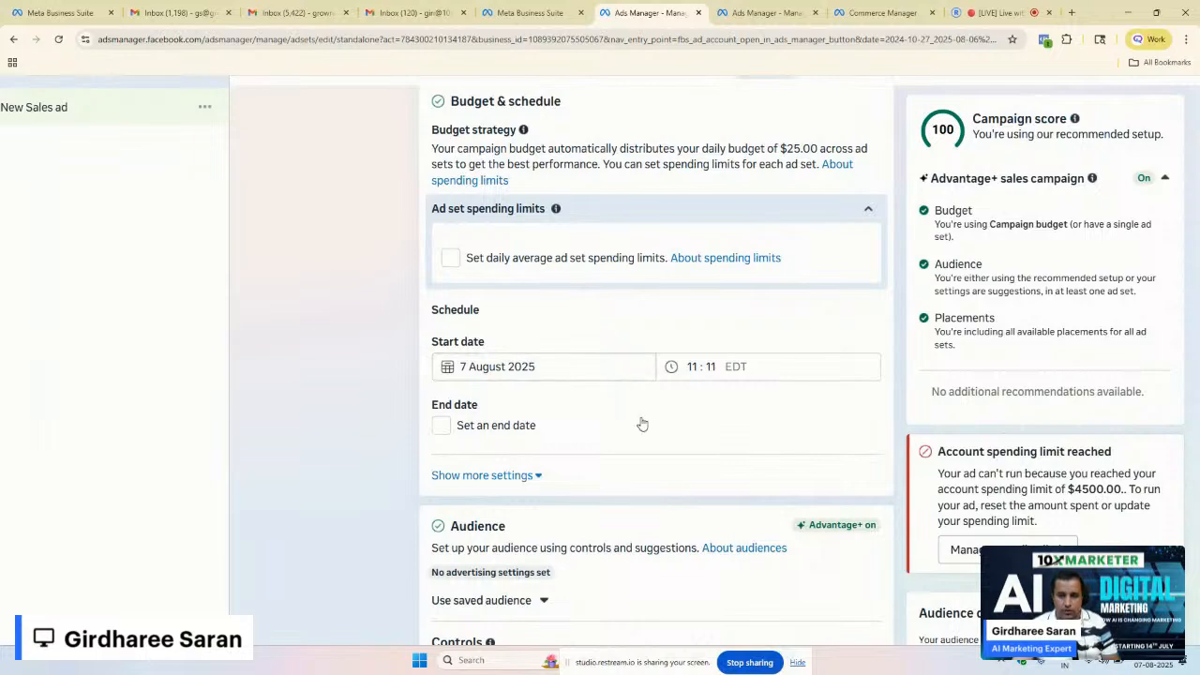
key("ctrl+minus")
key("ctrl+minus")
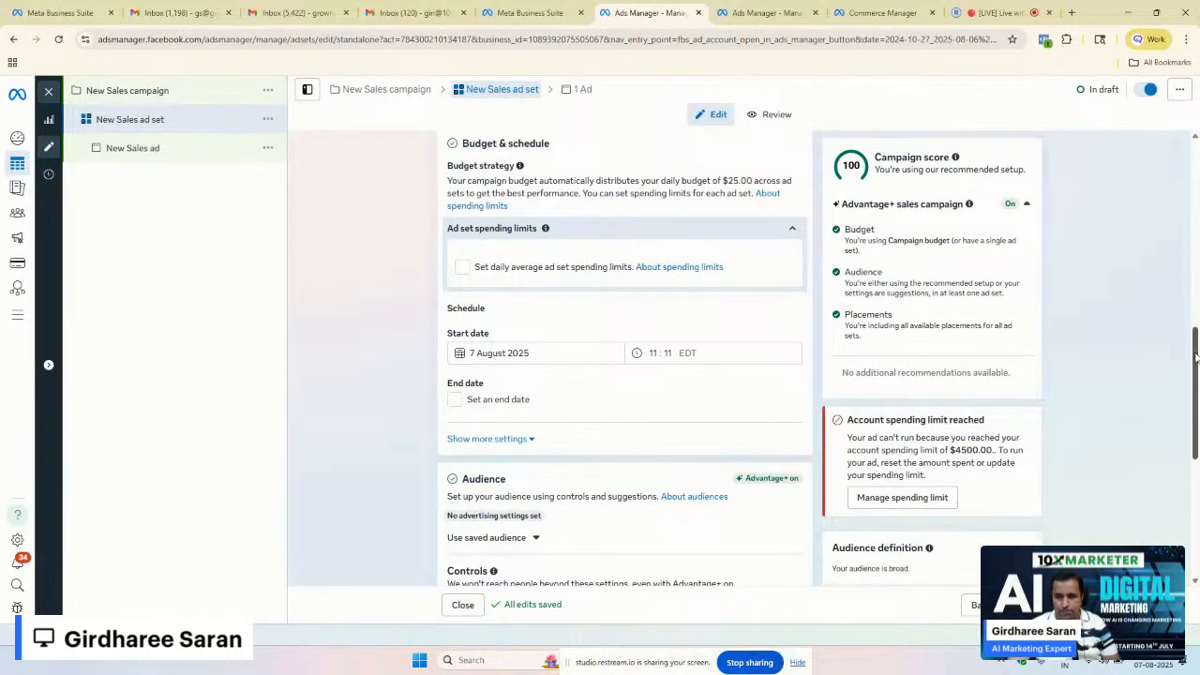
left_click_drag(1197, 361, 1197, 317)
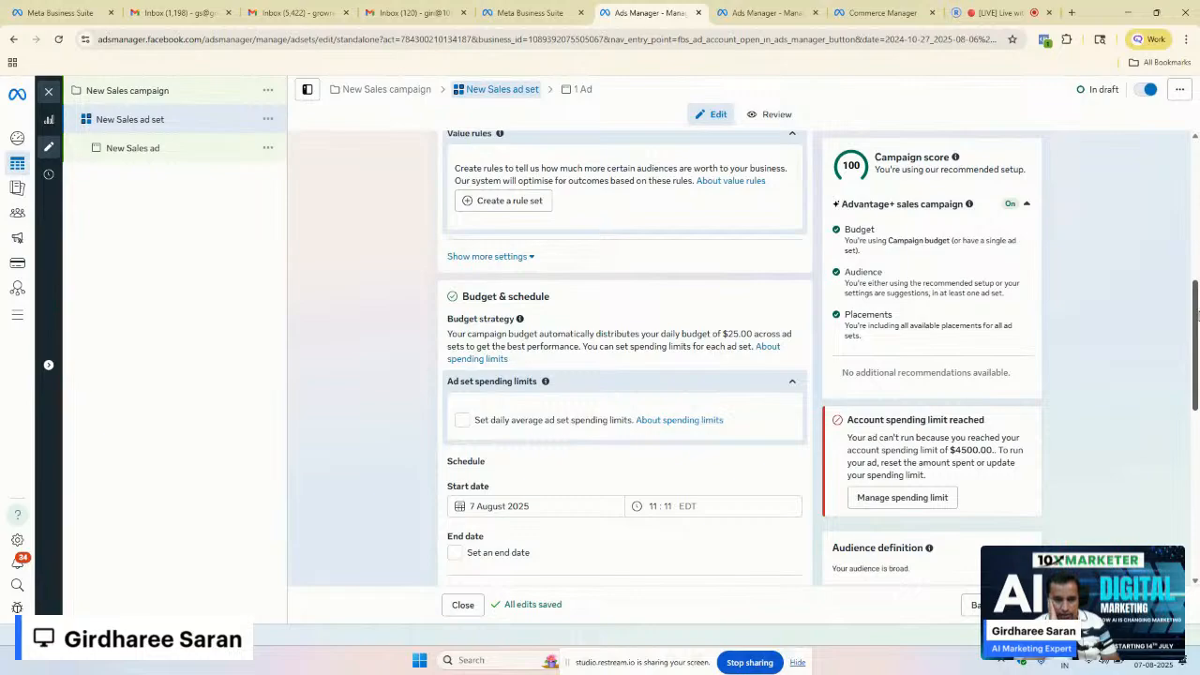
scroll(633, 373, "up", 3)
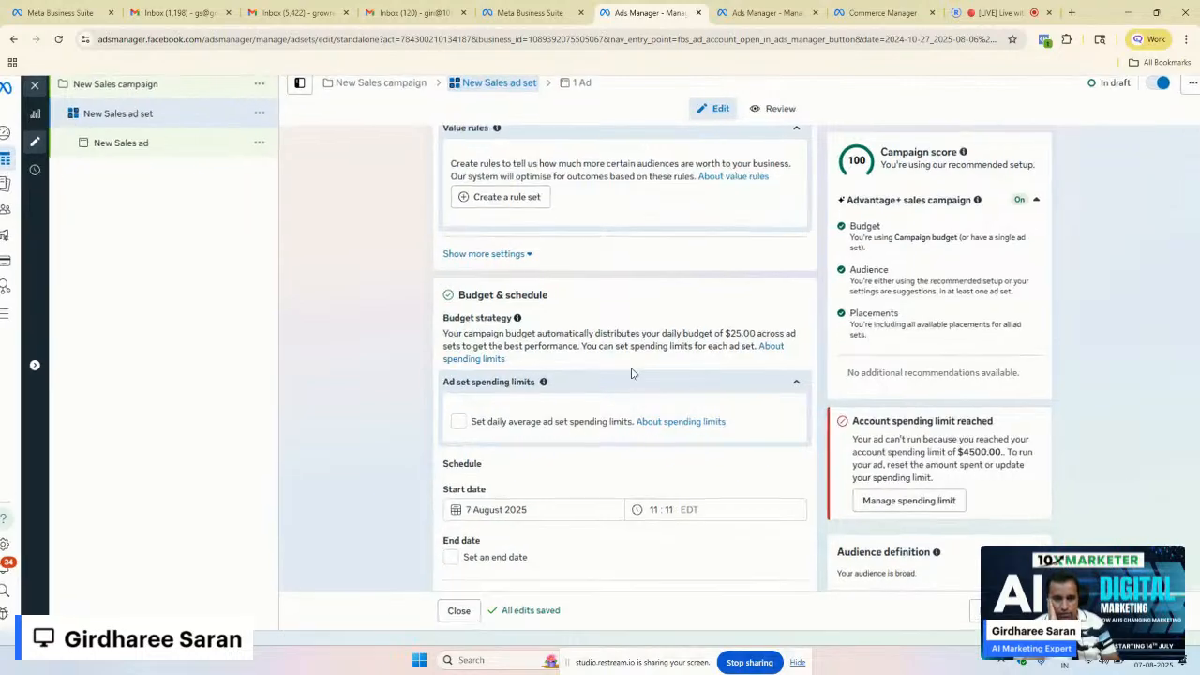
scroll(632, 374, "up", 3)
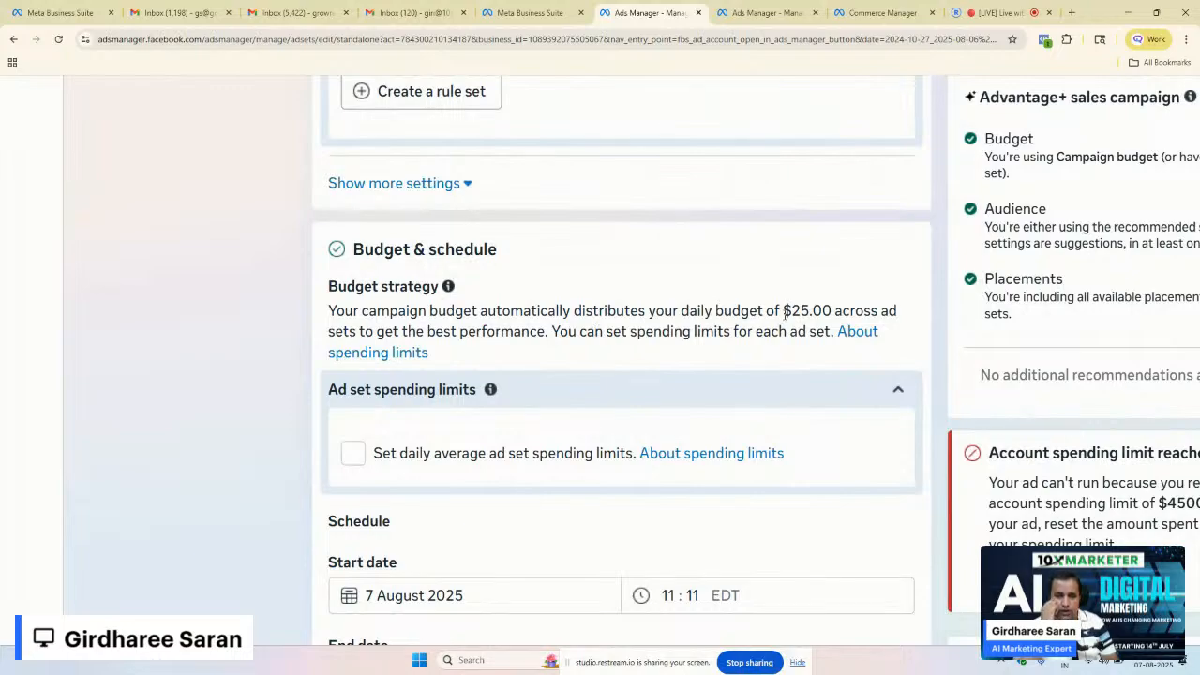
scroll(745, 336, "down", 1)
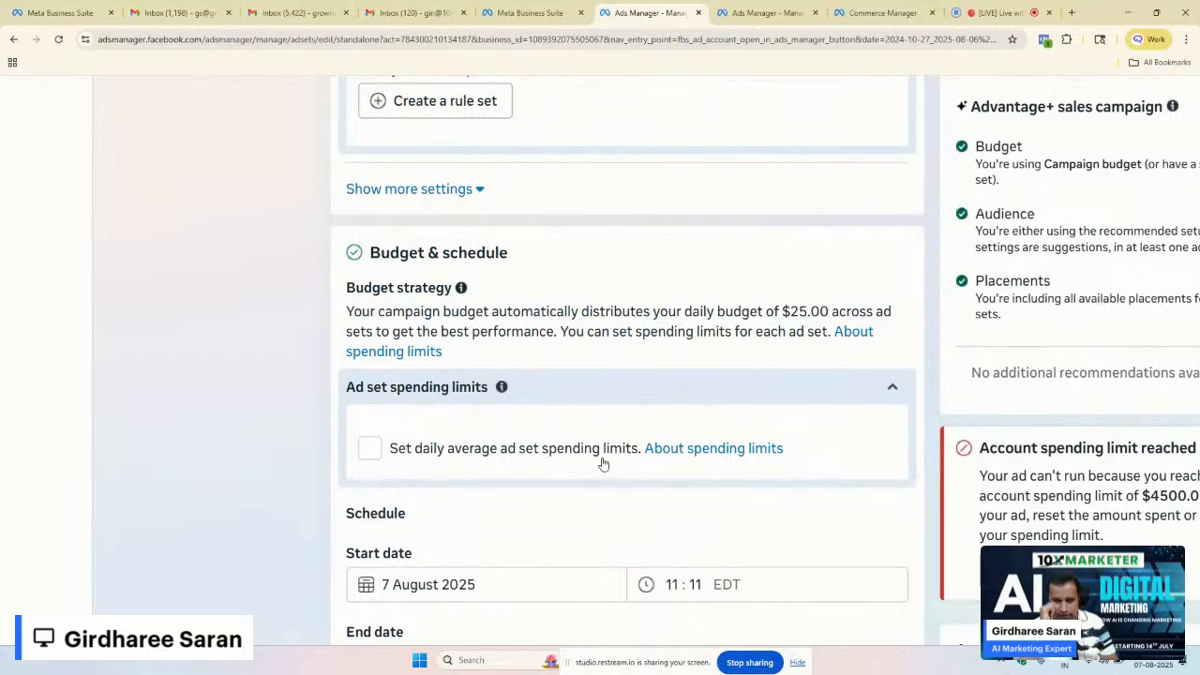
Step: Enable an end date for the ad set's schedule
scroll(603, 464, "down", 3)
left_click_drag(1195, 330, 1194, 401)
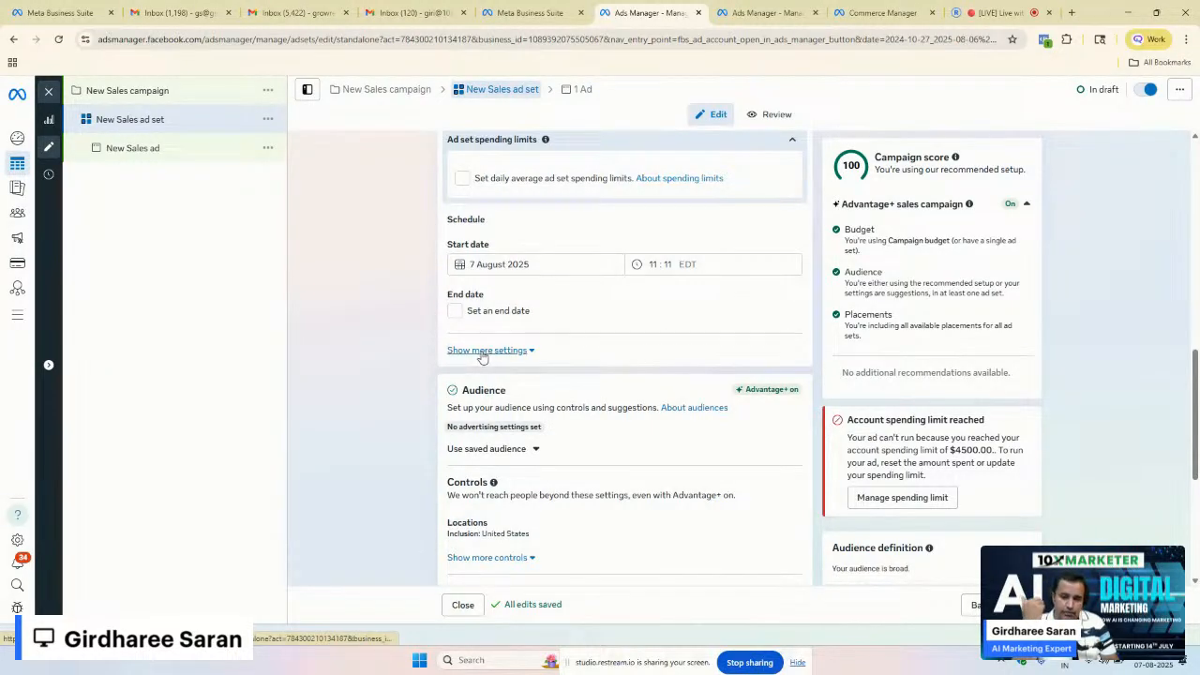
scroll(536, 311, "up", 3)
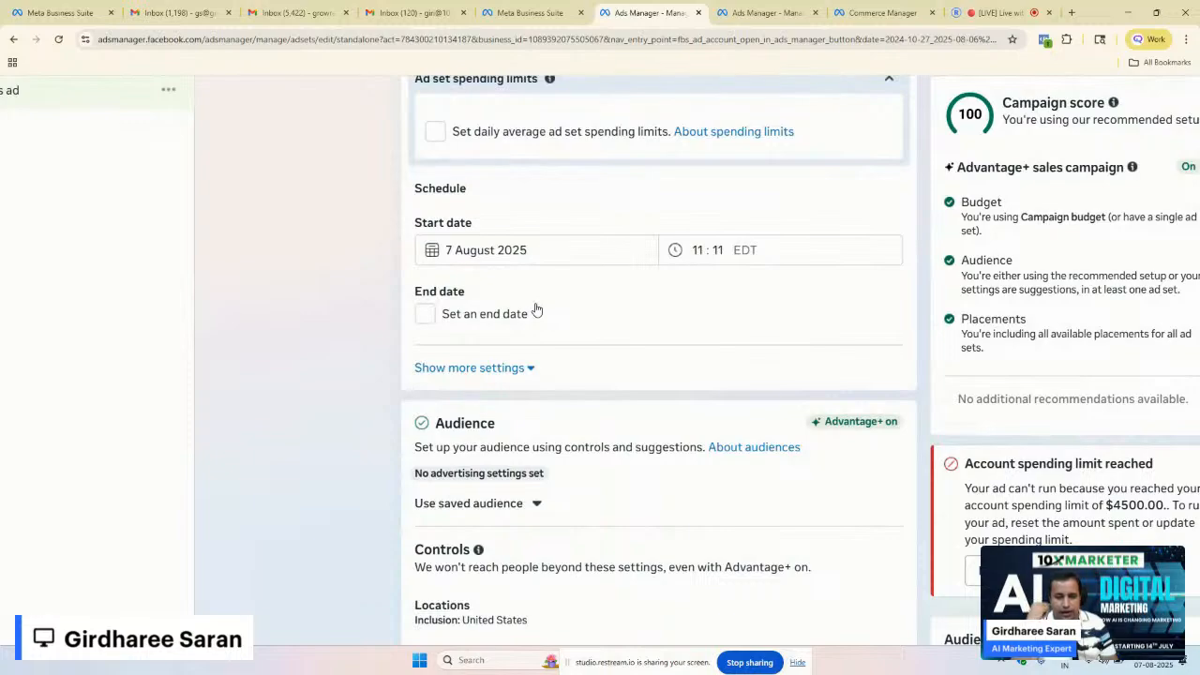
left_click(479, 312)
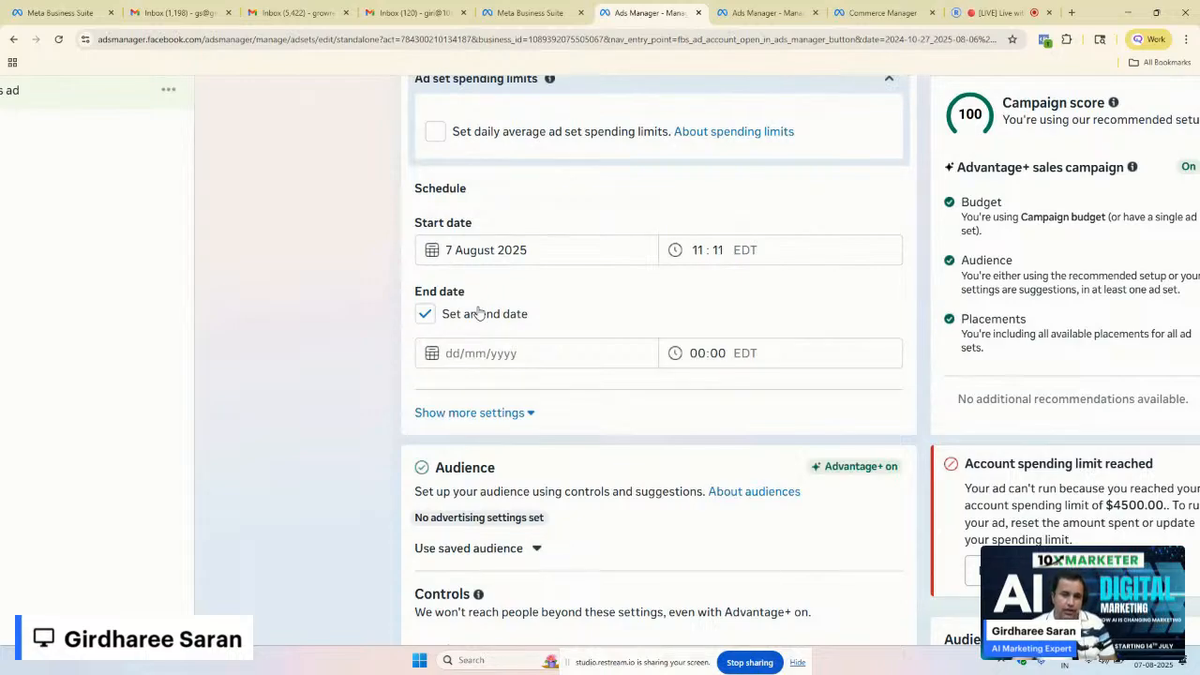
Step: Disable the end date for the ad set's schedule
left_click(478, 312)
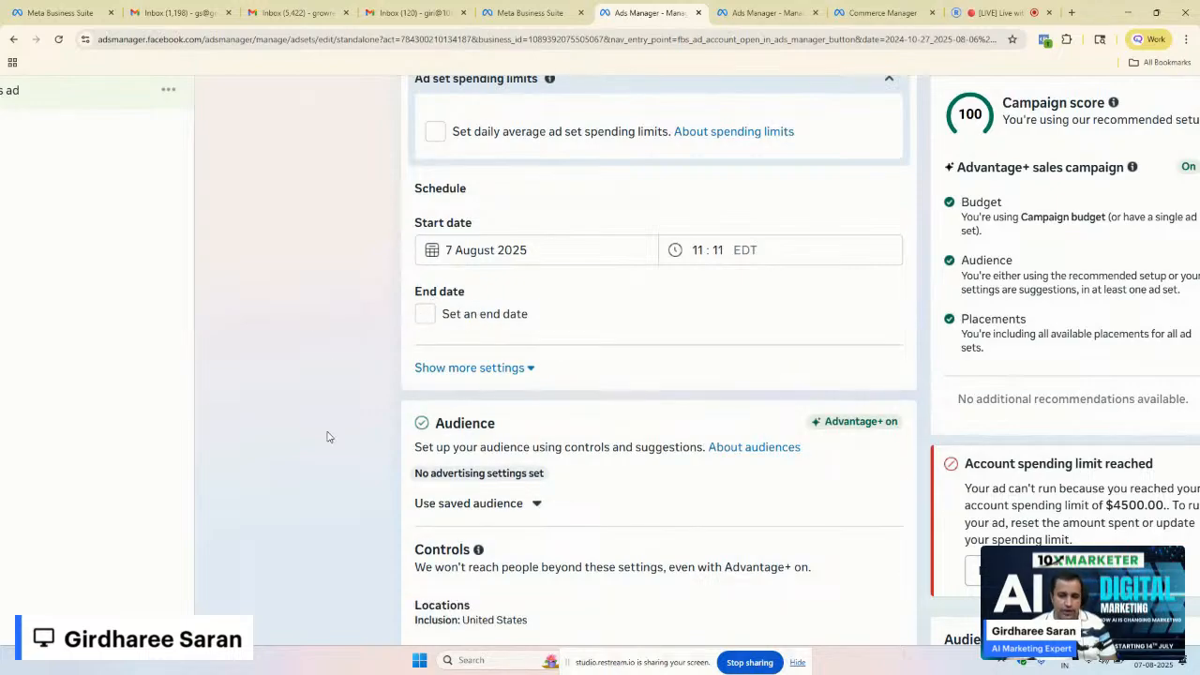
Step: Examine the ad set's Audience section, open the saved audience list and close it again
scroll(329, 437, "down", 3)
scroll(351, 430, "down", 2)
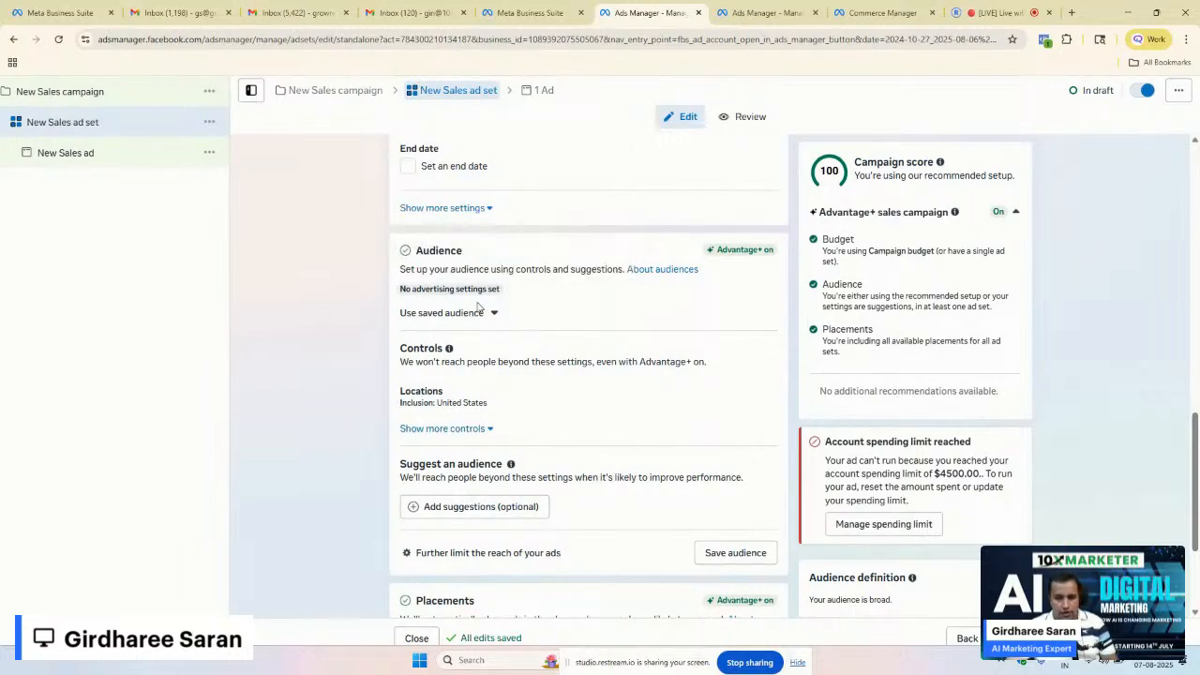
scroll(479, 307, "up", 5, "ctrl")
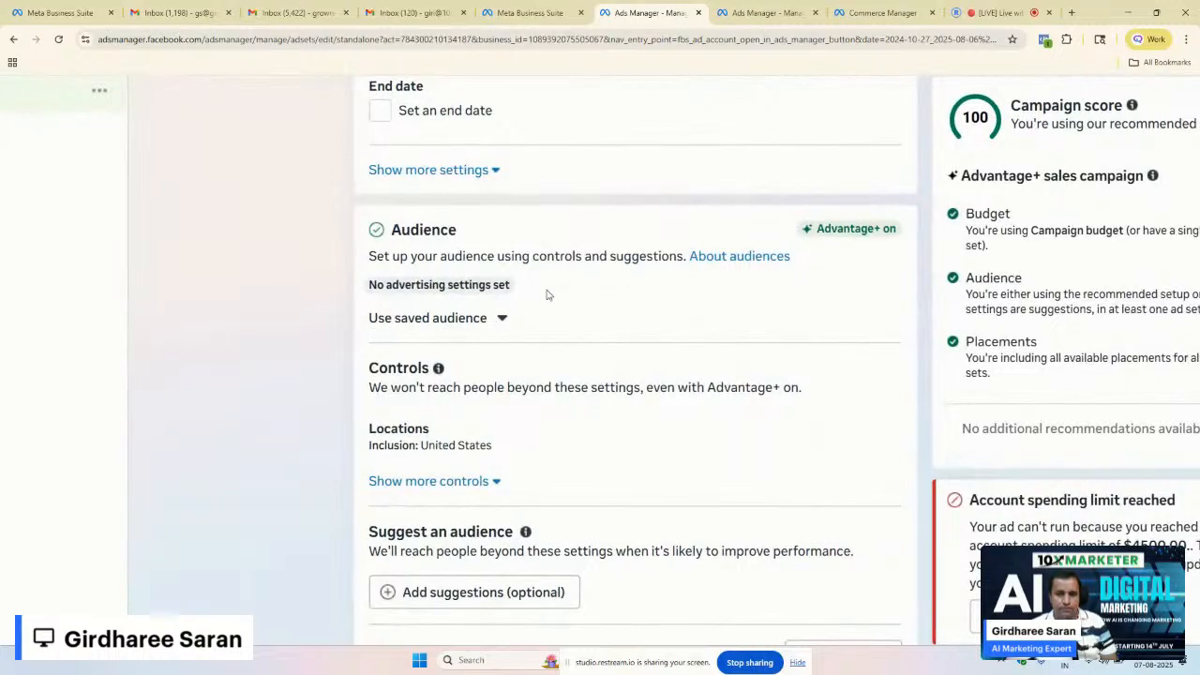
scroll(679, 322, "right", 1)
mouse_move(833, 236)
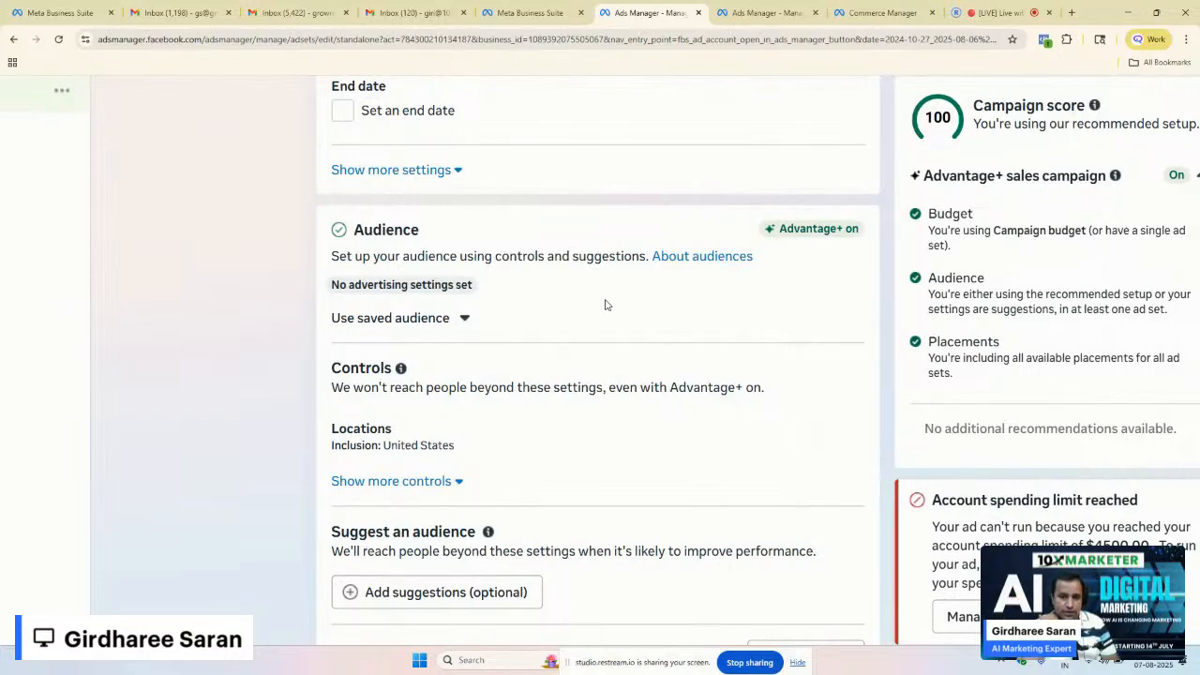
left_click(463, 320)
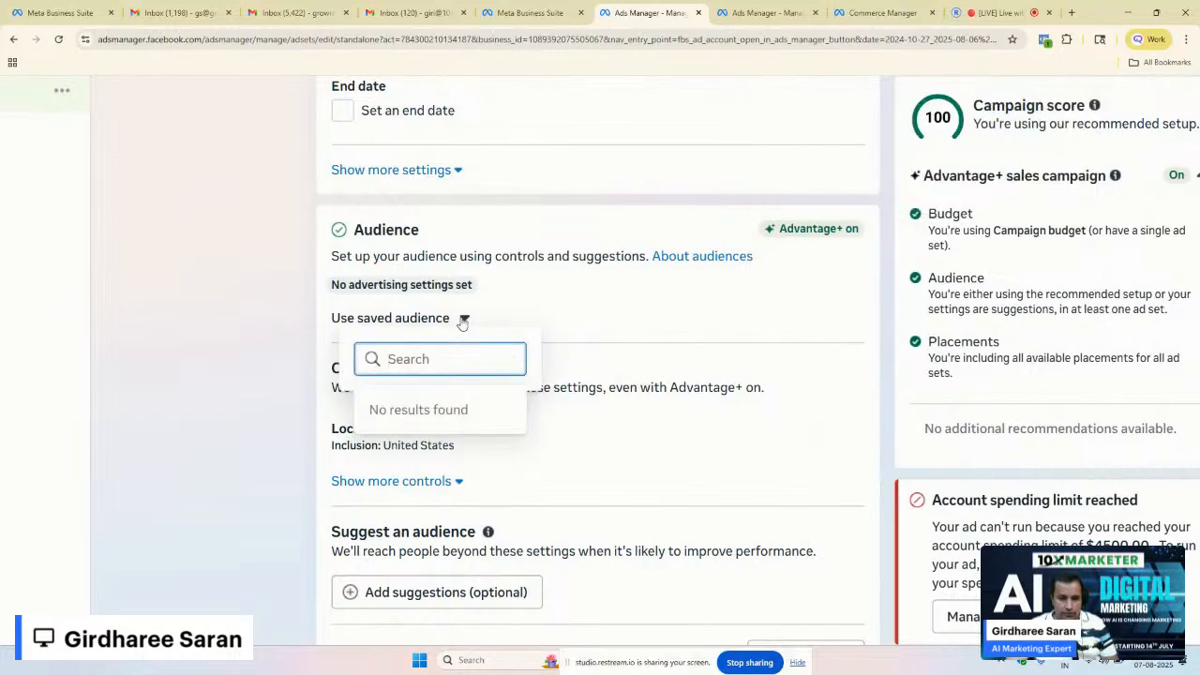
left_click(584, 311)
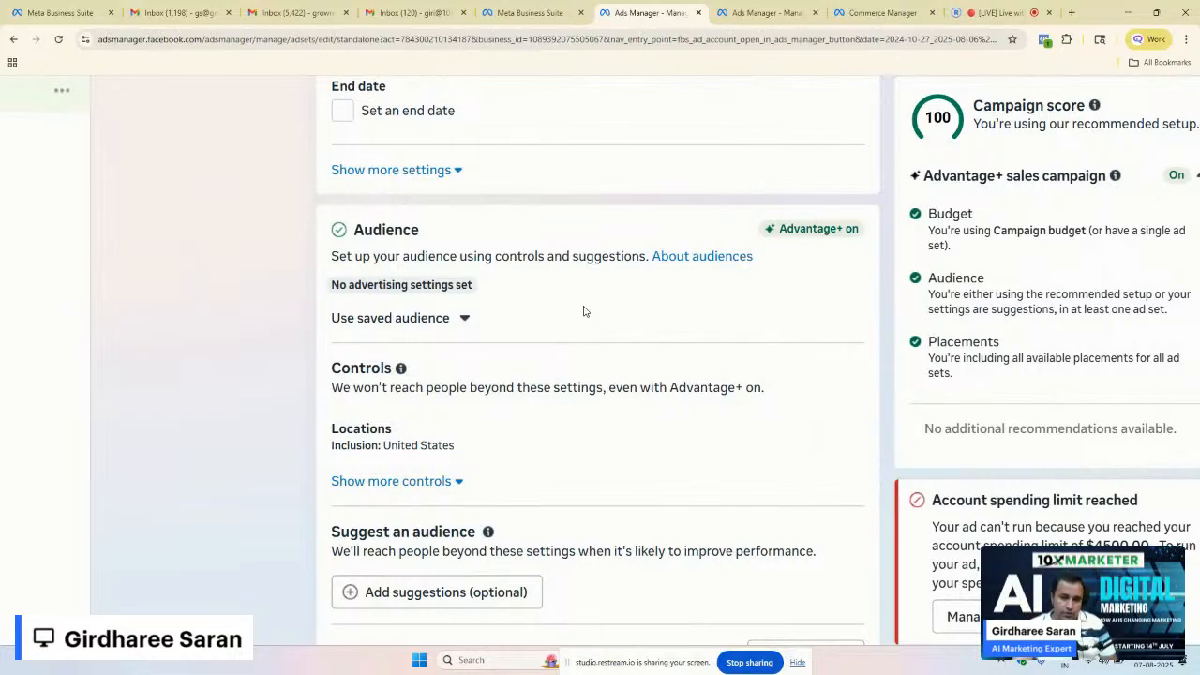
Step: Read the audience Controls description and examine the location inclusion in the Audience section
double_click(564, 387)
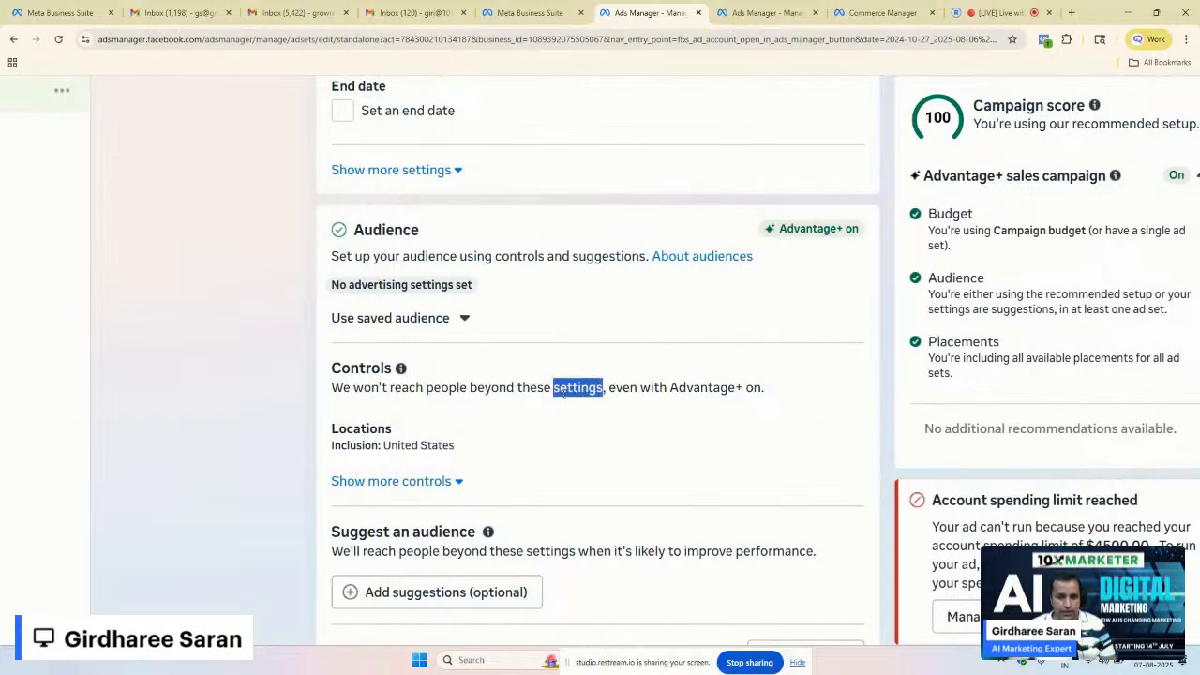
key("ctrl+minus")
left_click(548, 389)
scroll(461, 397, "down", 1)
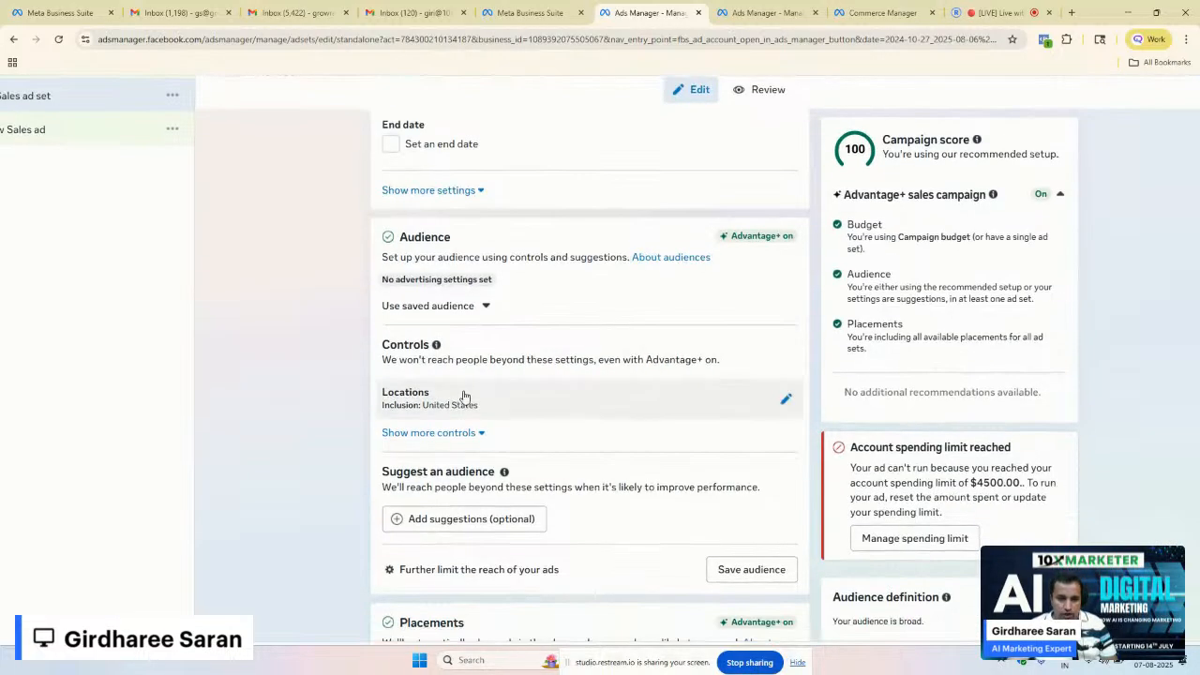
mouse_move(762, 240)
key("ctrl+plus")
key("ctrl+plus")
key("ctrl+plus")
key("ctrl+plus")
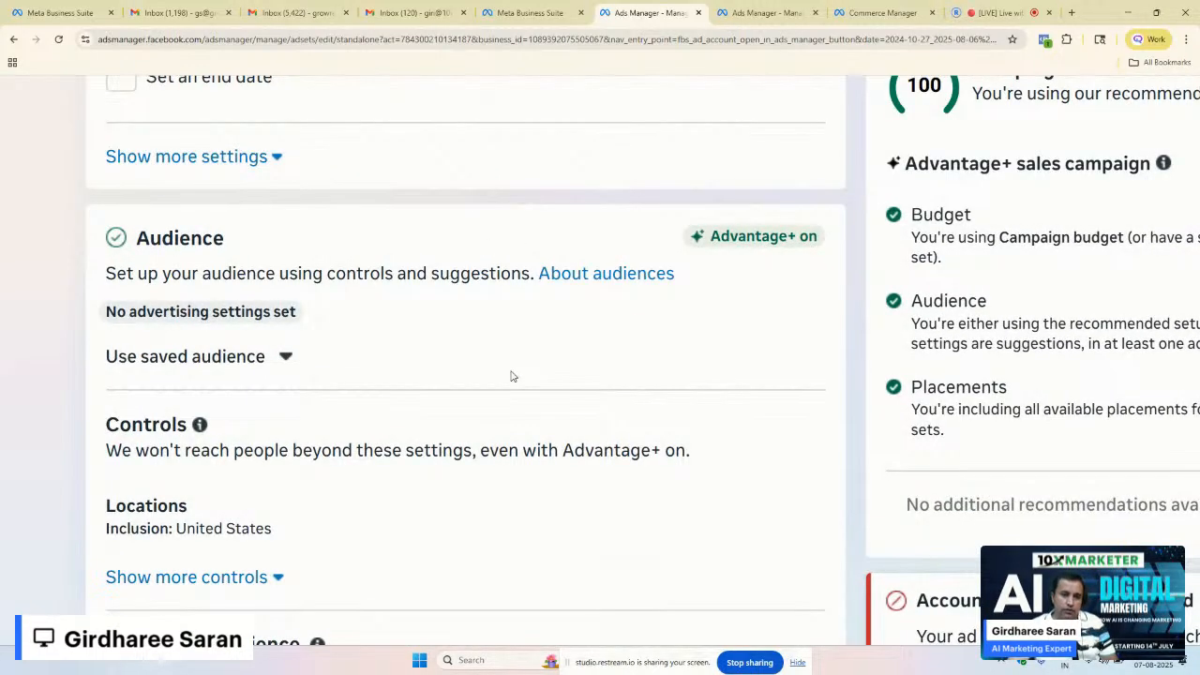
key("ctrl+minus")
scroll(435, 422, "down", 1)
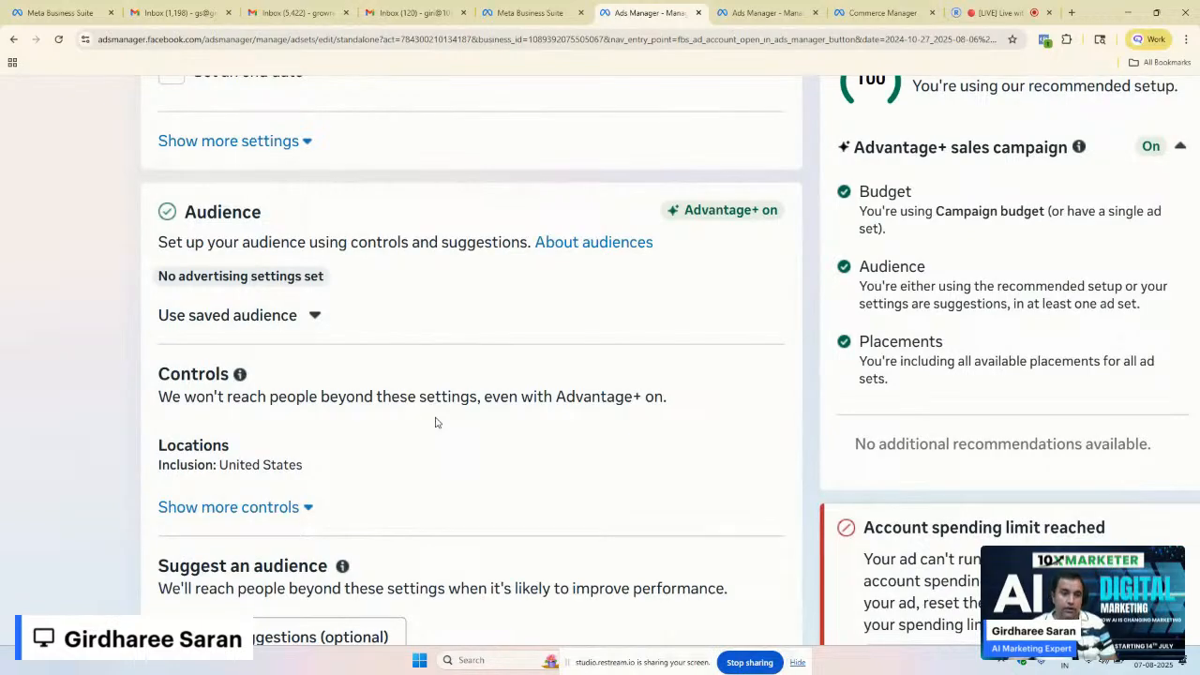
scroll(435, 422, "down", 1)
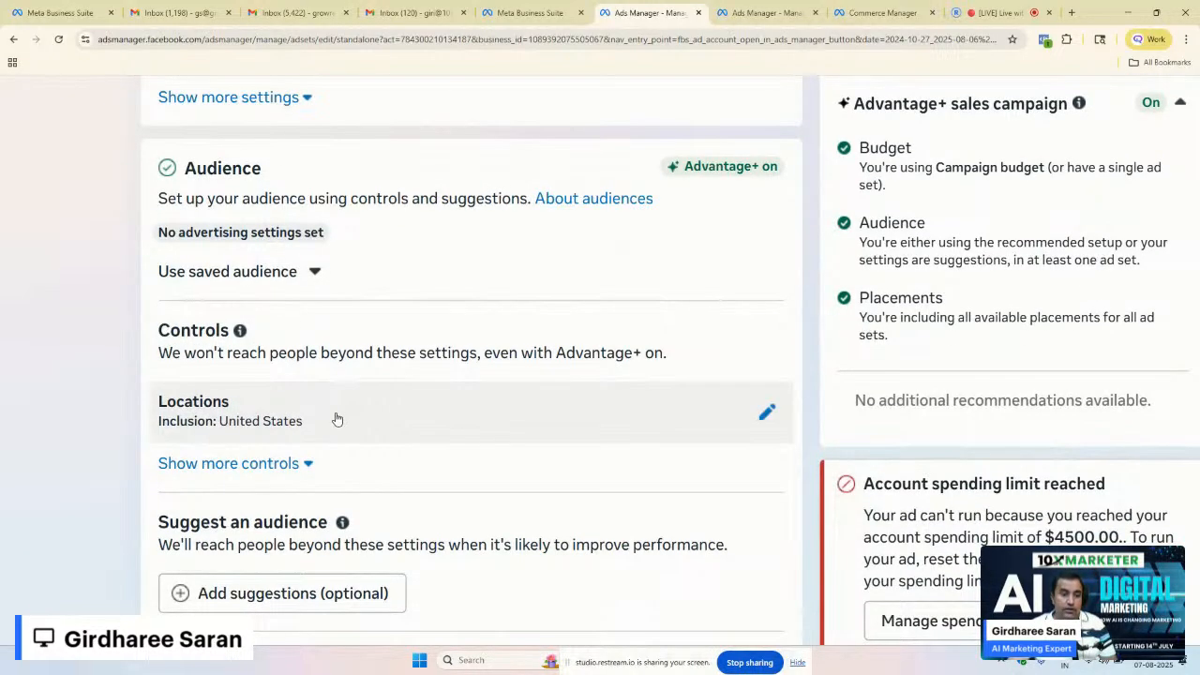
Step: Show the additional audience controls, open the Locations control to view it and collapse it
left_click(311, 469)
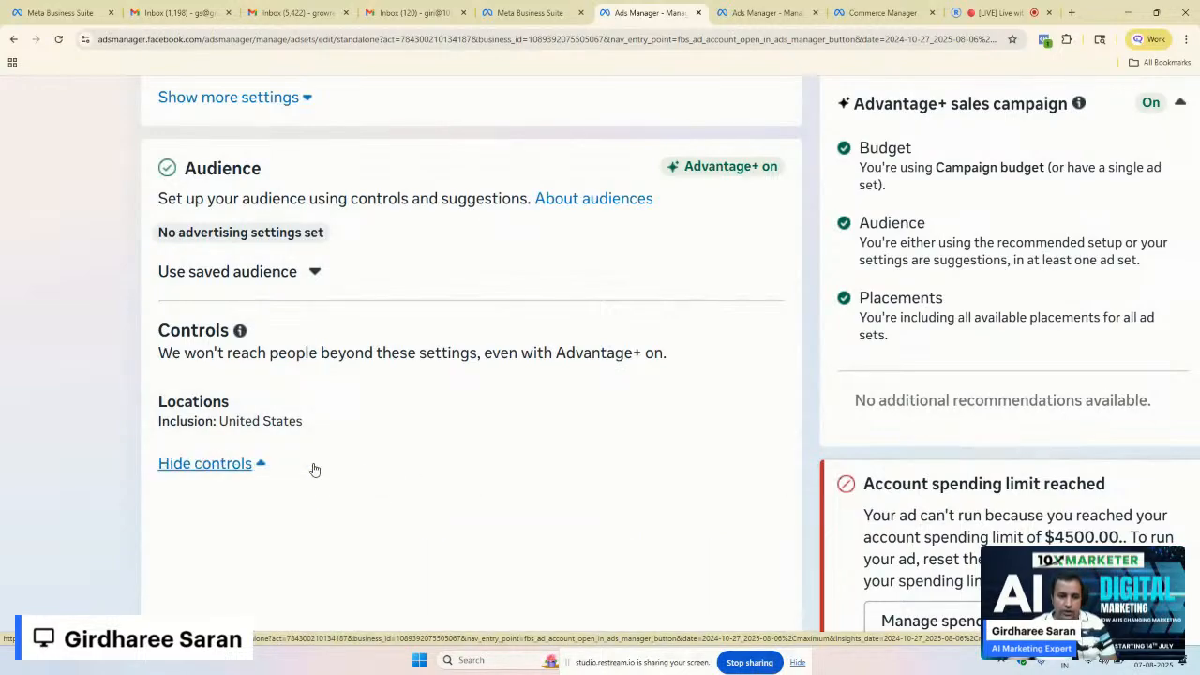
left_click(173, 410)
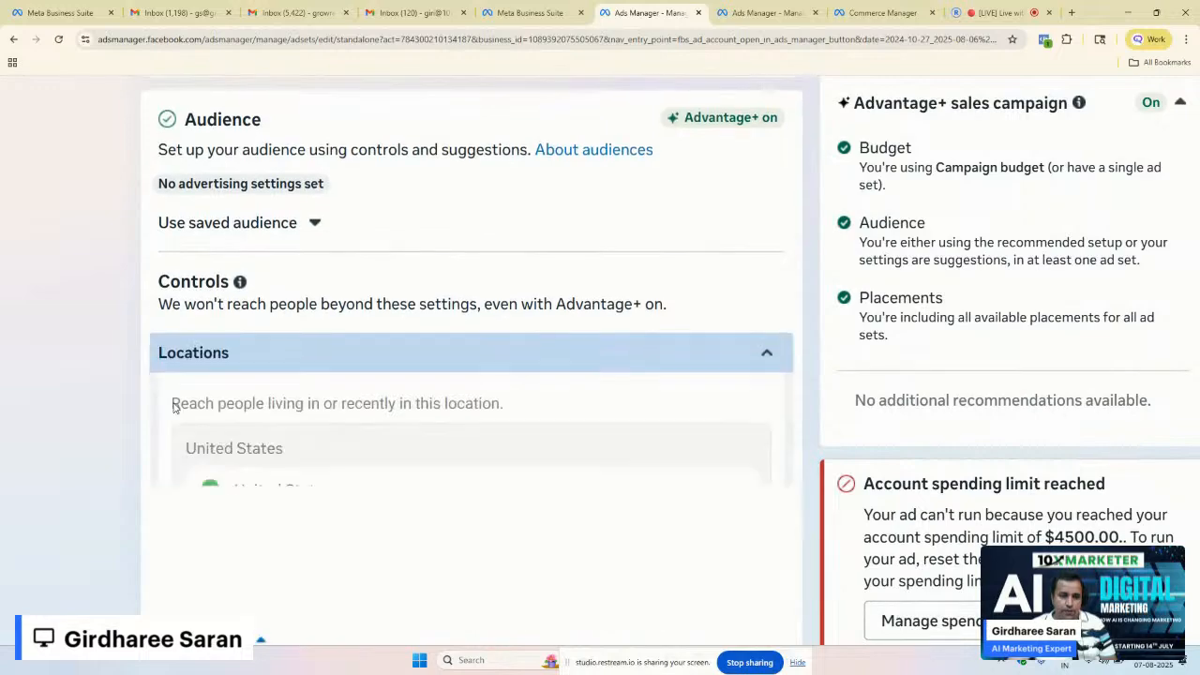
left_click(169, 315)
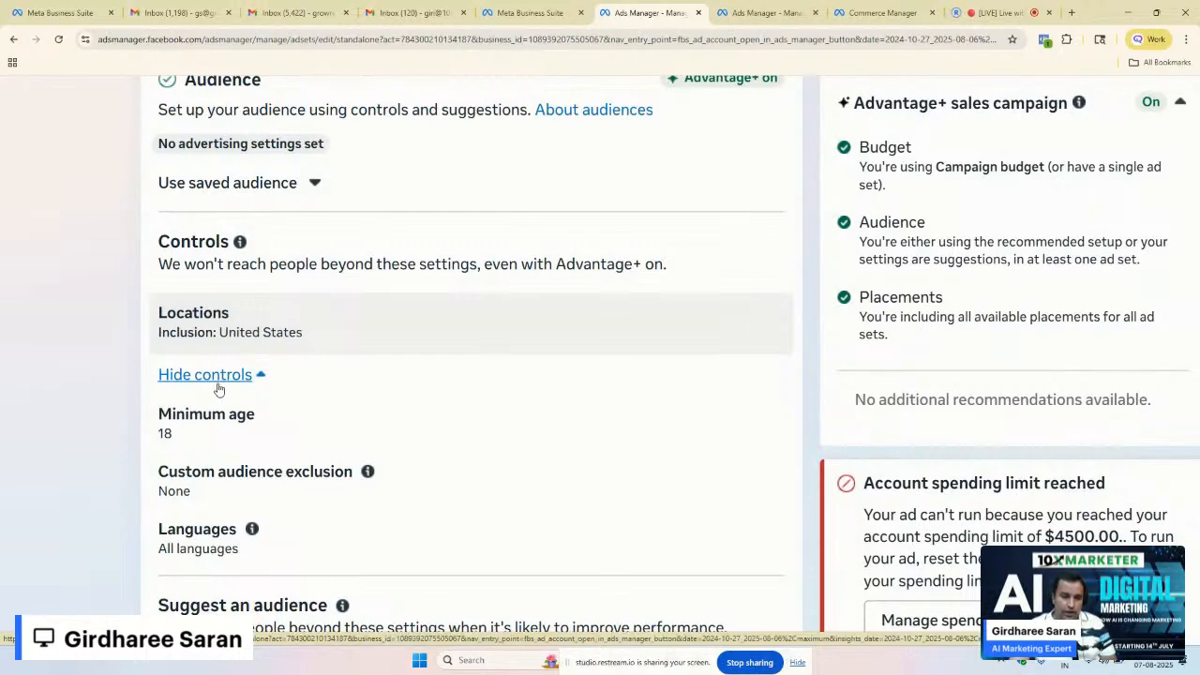
Step: Set the audience's minimum age to 23
scroll(222, 303, "down", 2)
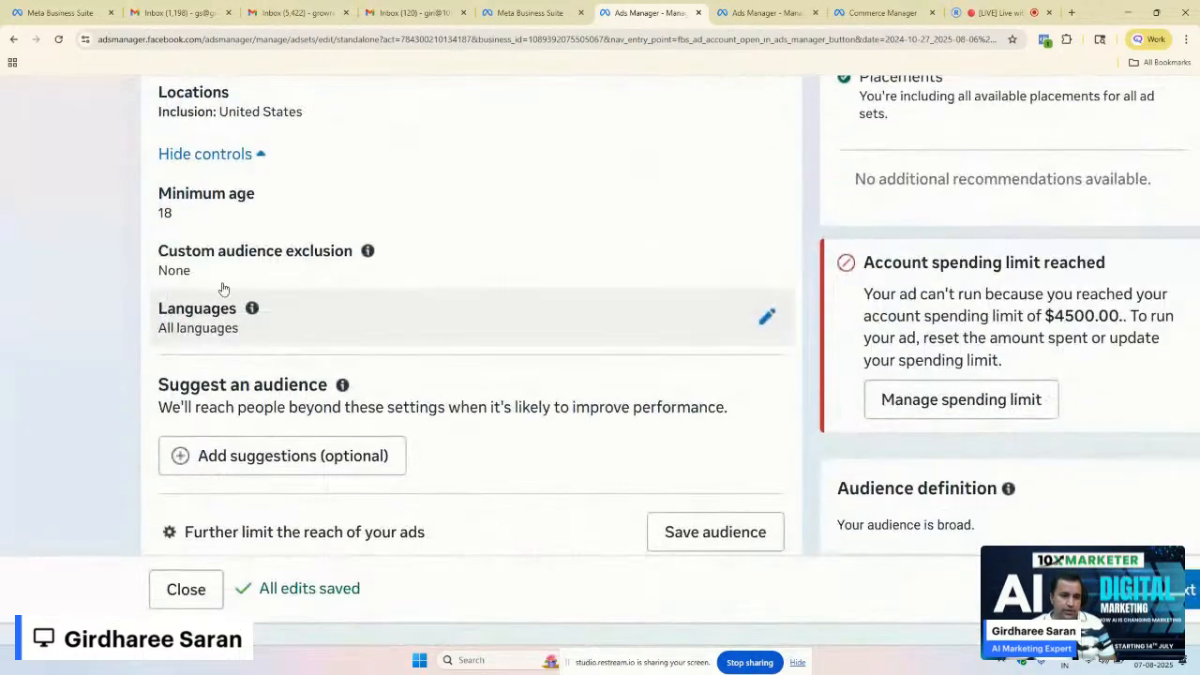
left_click(222, 208)
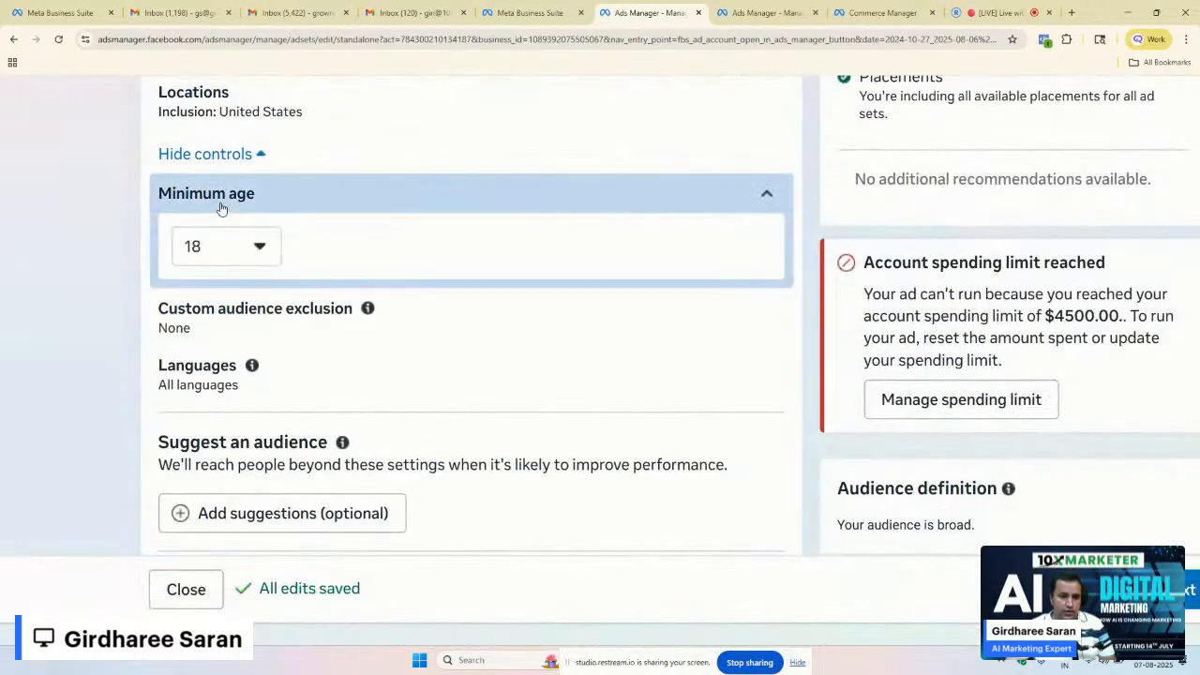
left_click(248, 257)
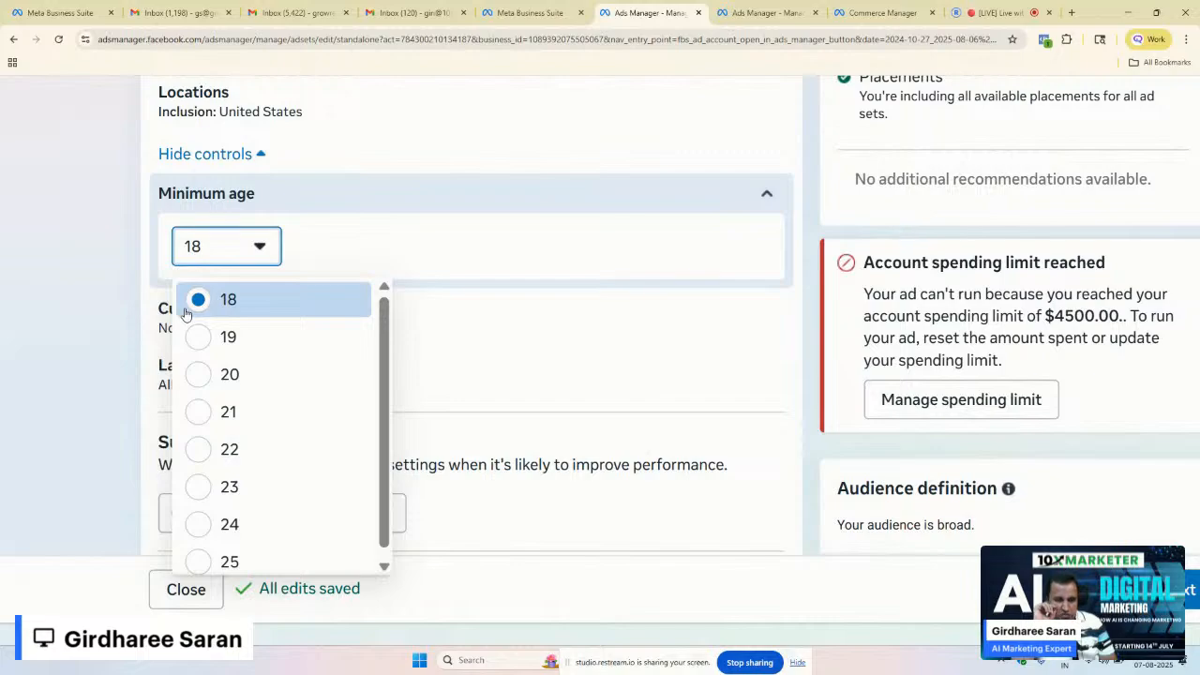
left_click(198, 492)
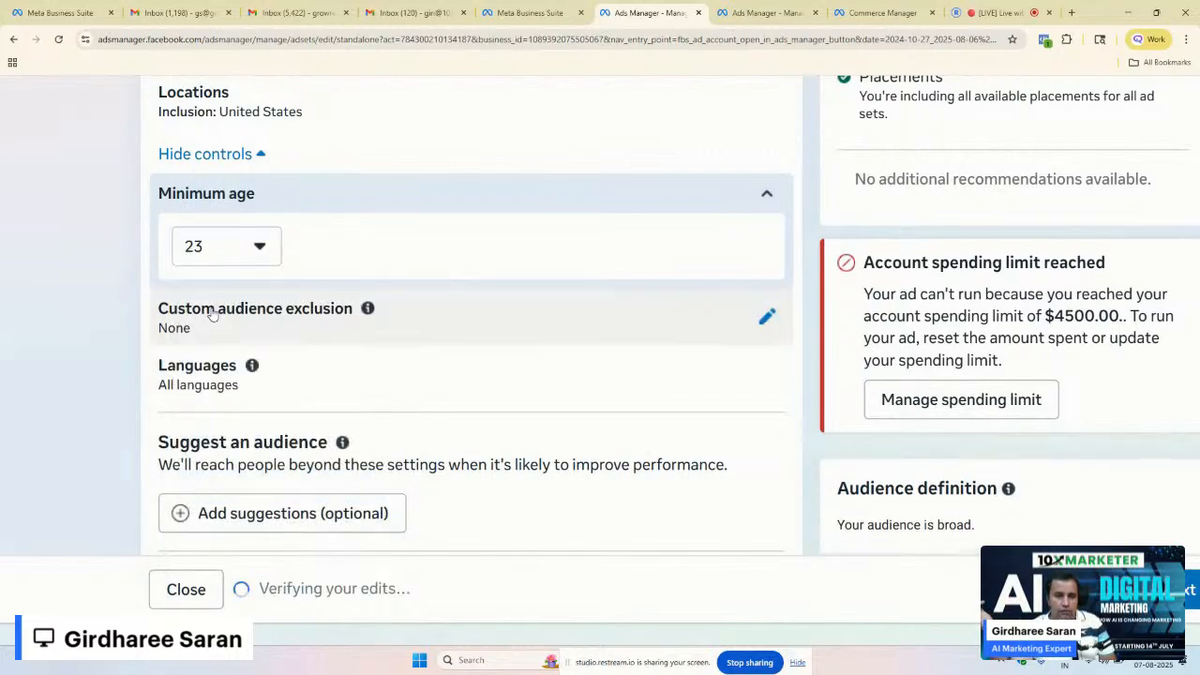
Step: Look through the minimum age options again without choosing another value
scroll(215, 307, "up", 2)
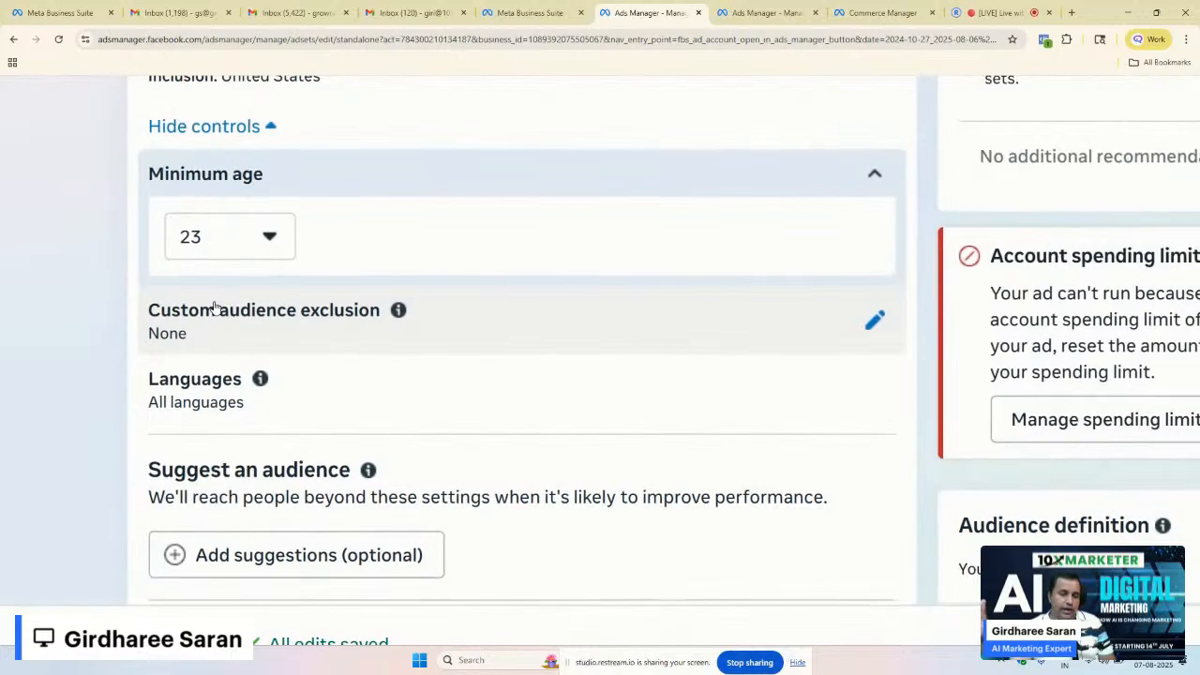
left_click(236, 241)
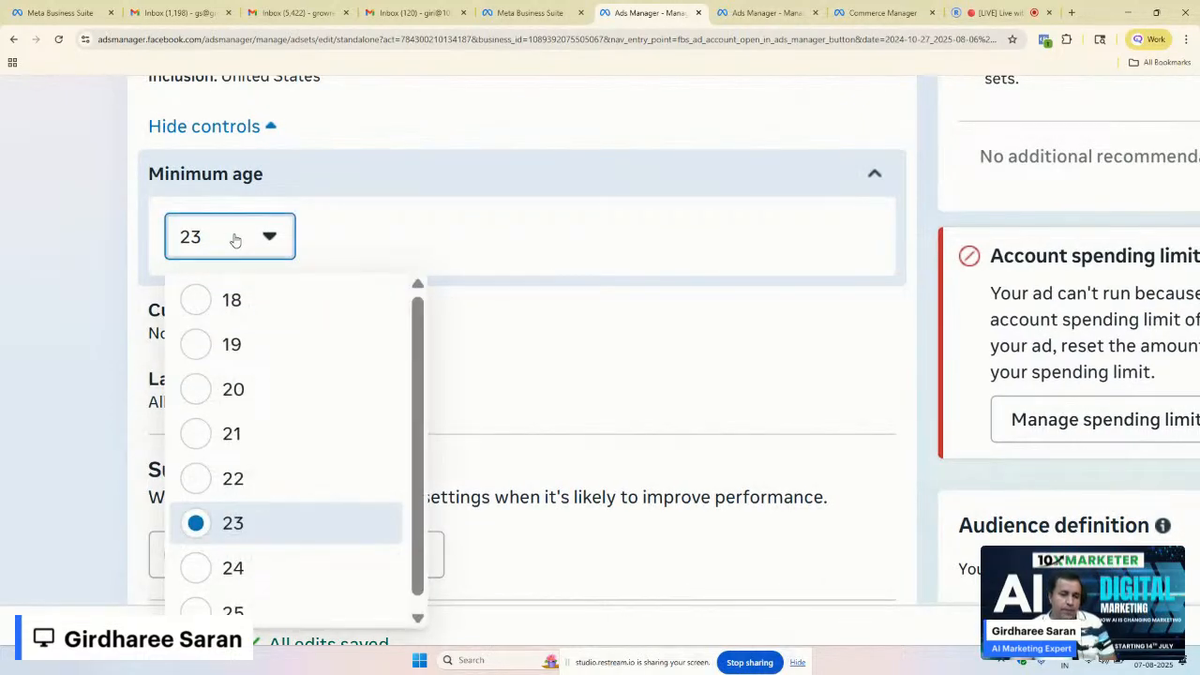
left_click(236, 241)
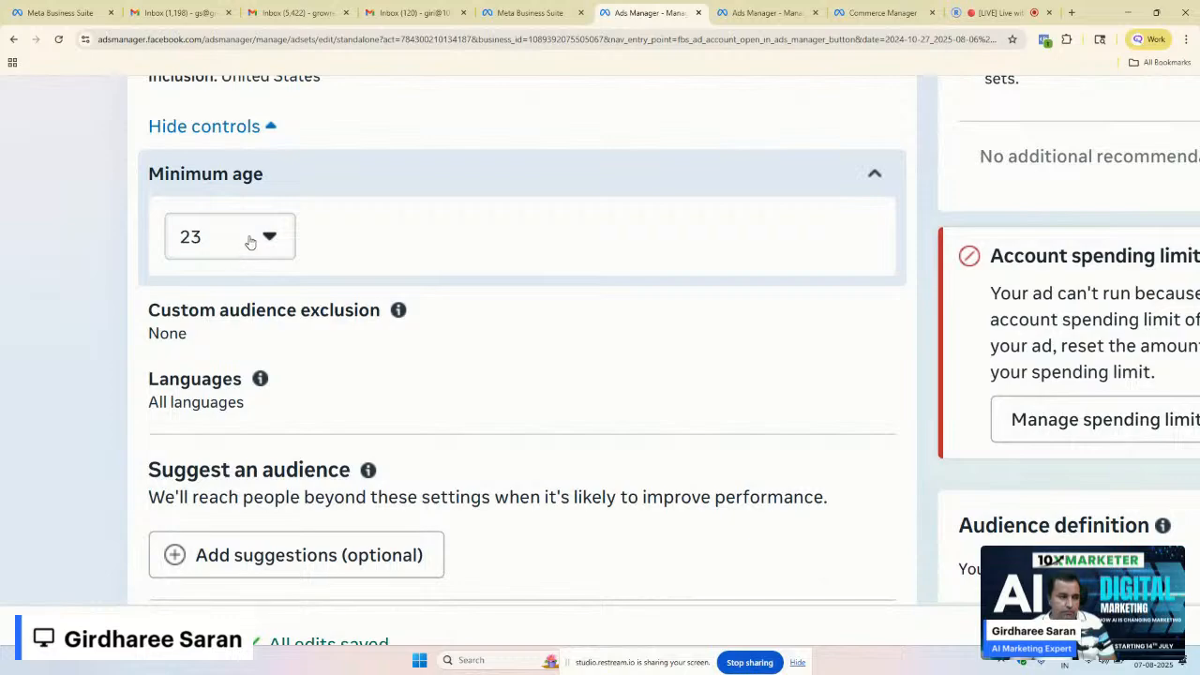
left_click(249, 241)
left_click(249, 241)
Step: Open the custom audience exclusion control, view the existing audiences and read its explanation
left_click(182, 332)
left_click(304, 321)
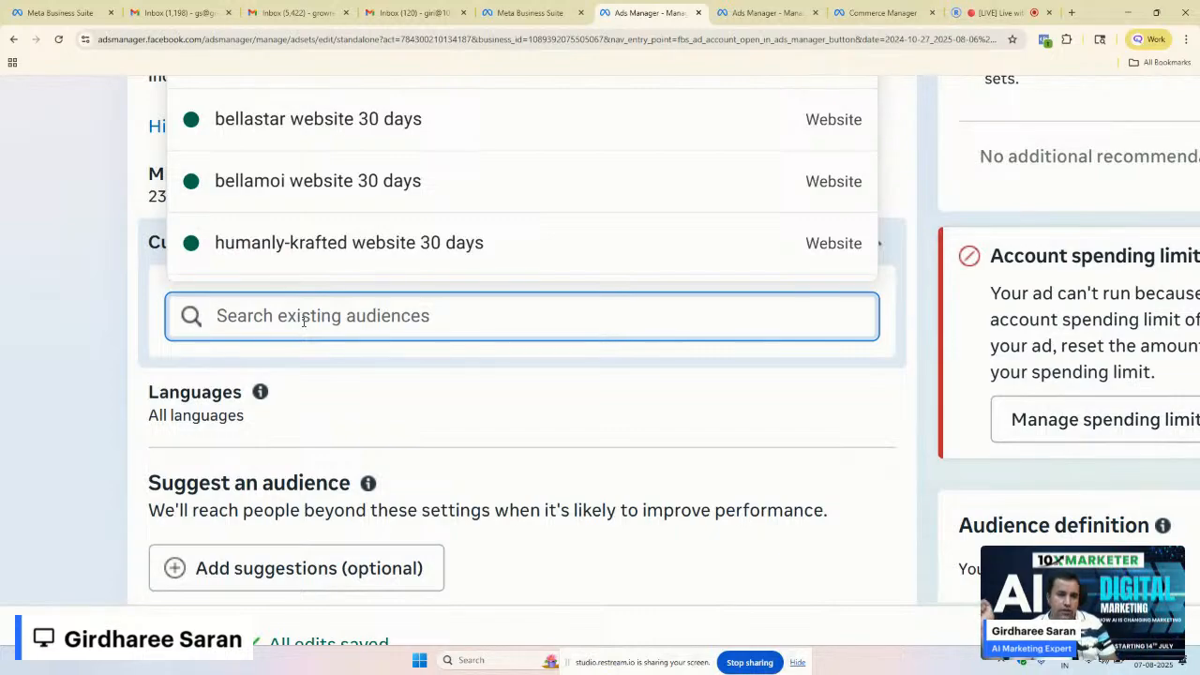
left_click(136, 348)
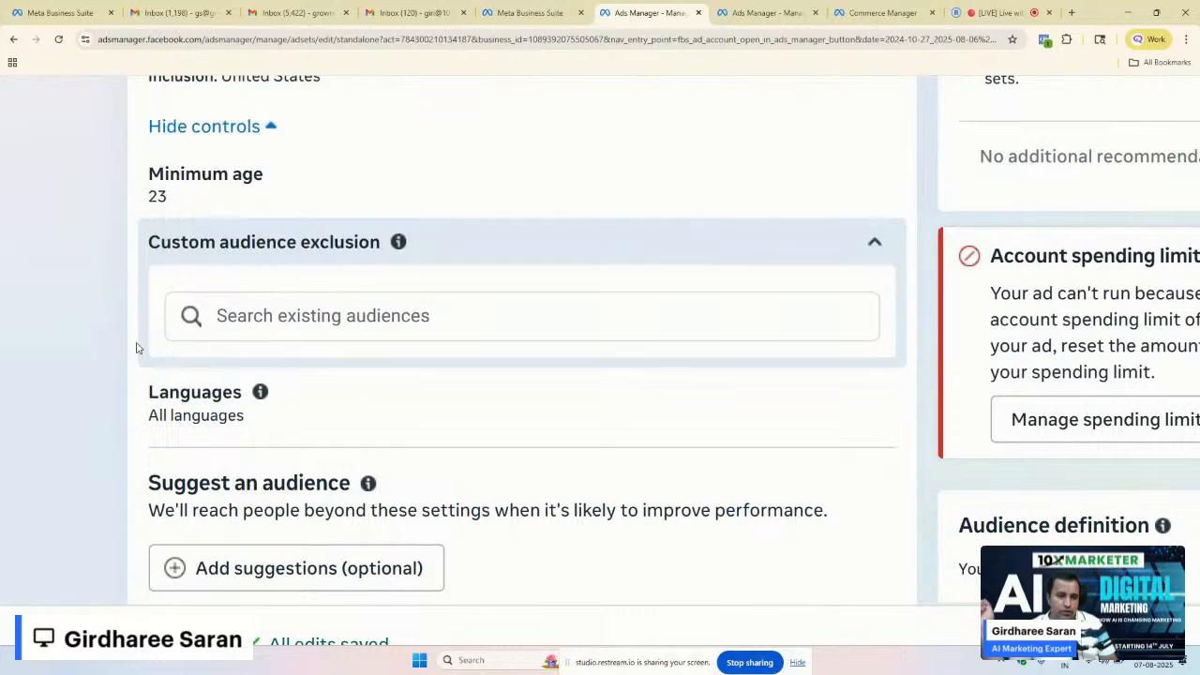
left_click(340, 313)
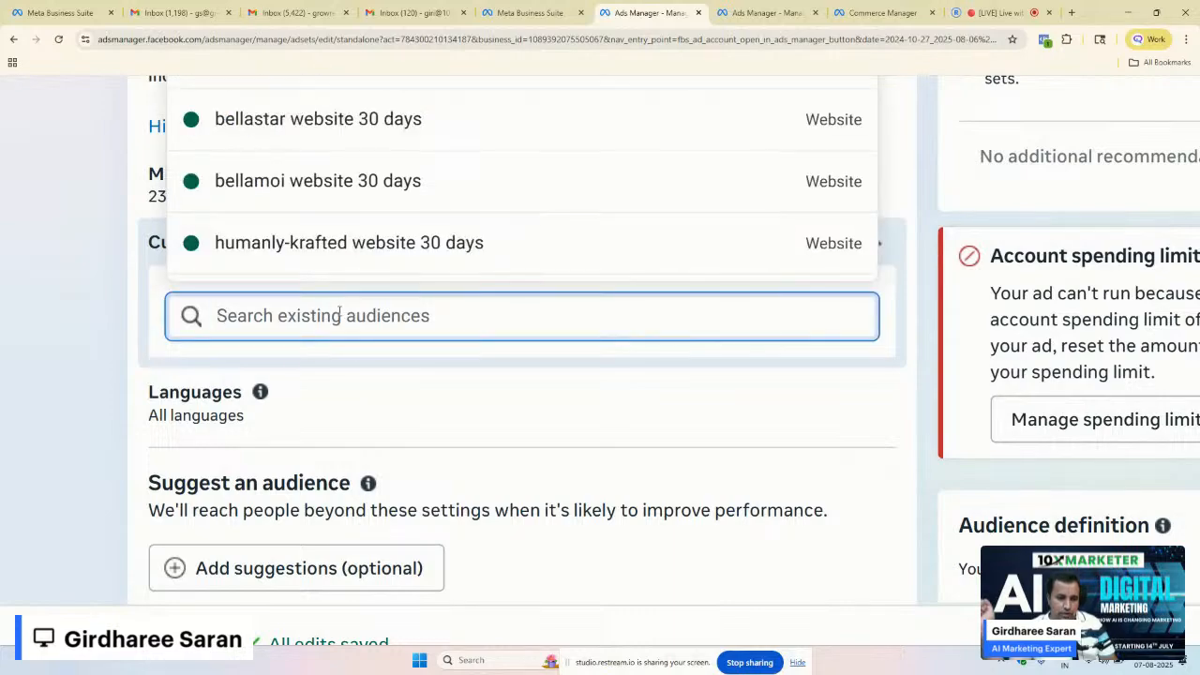
left_click(134, 332)
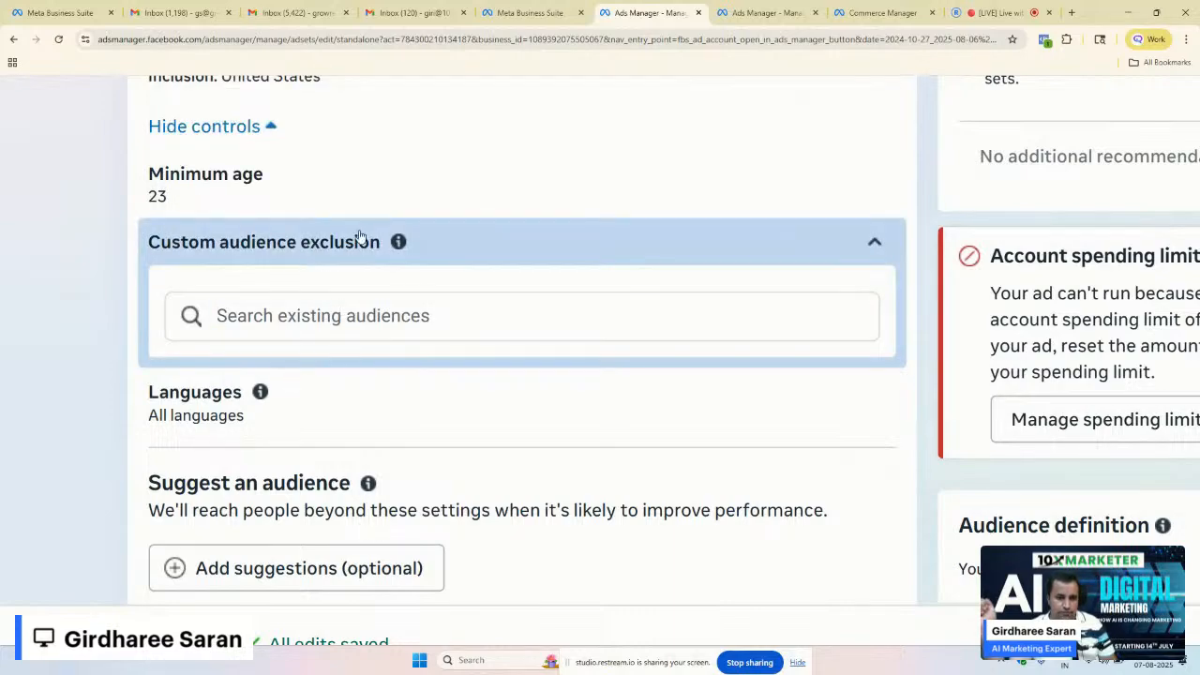
left_click(397, 244)
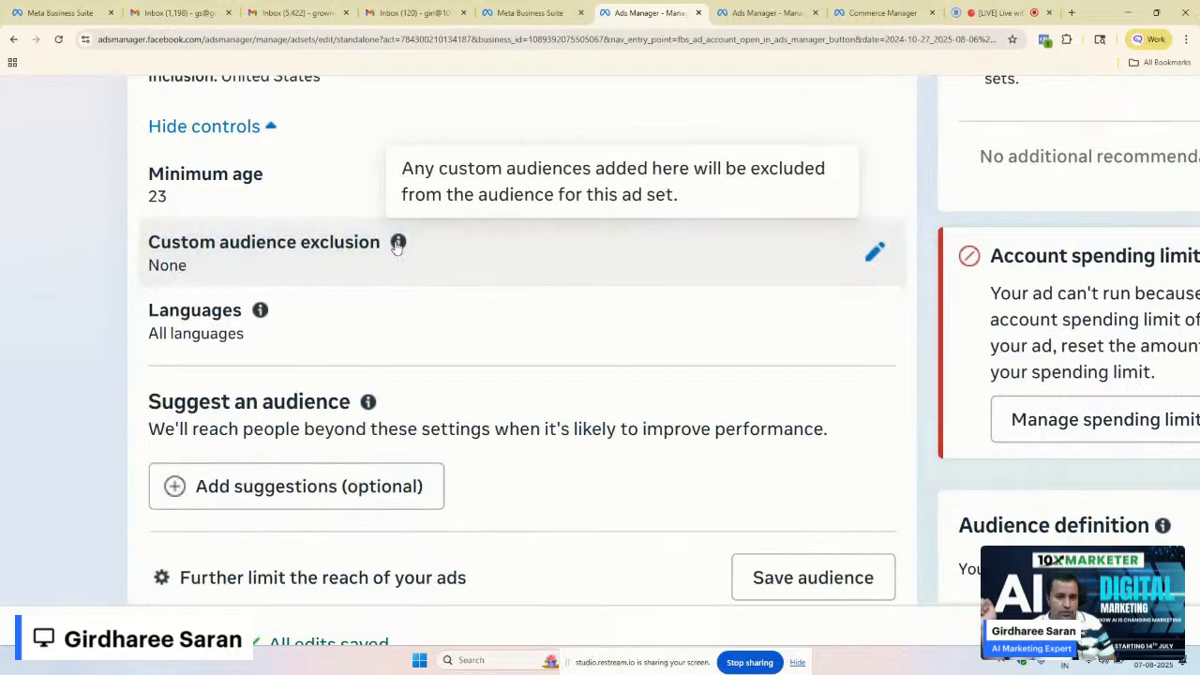
left_click(397, 244)
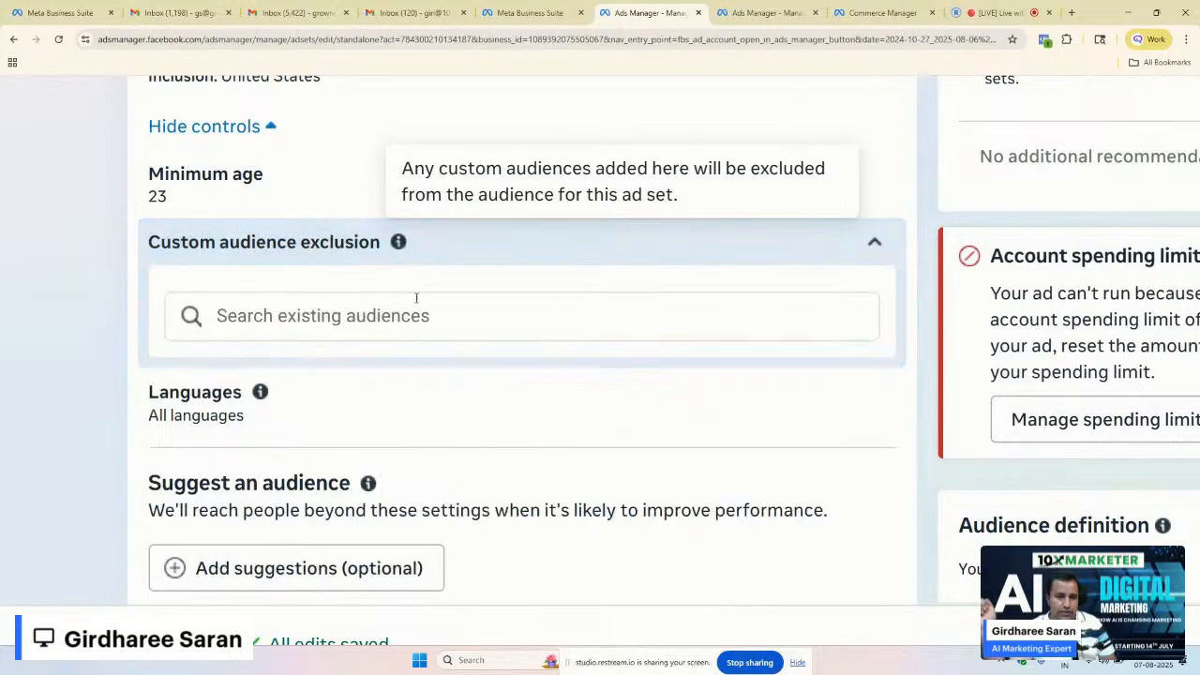
Step: Exclude the custom audiences "humanly-krafted website 30 days" and "bellastar website 30 days" from the ad set
left_click(397, 317)
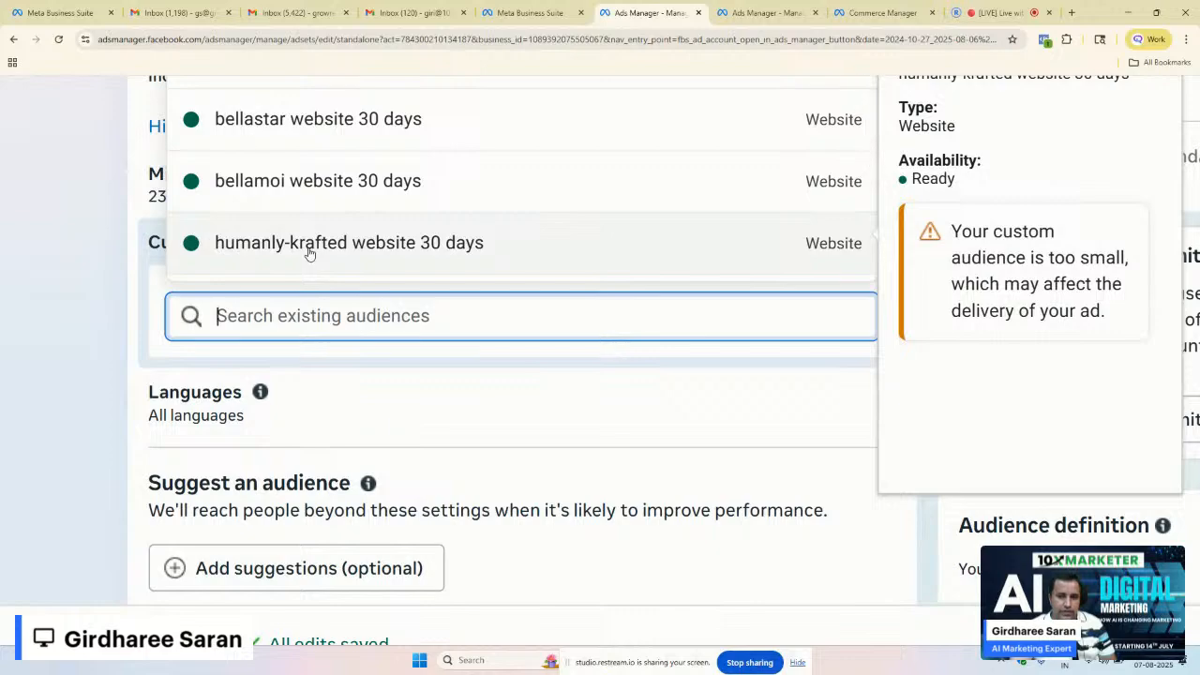
left_click(309, 245)
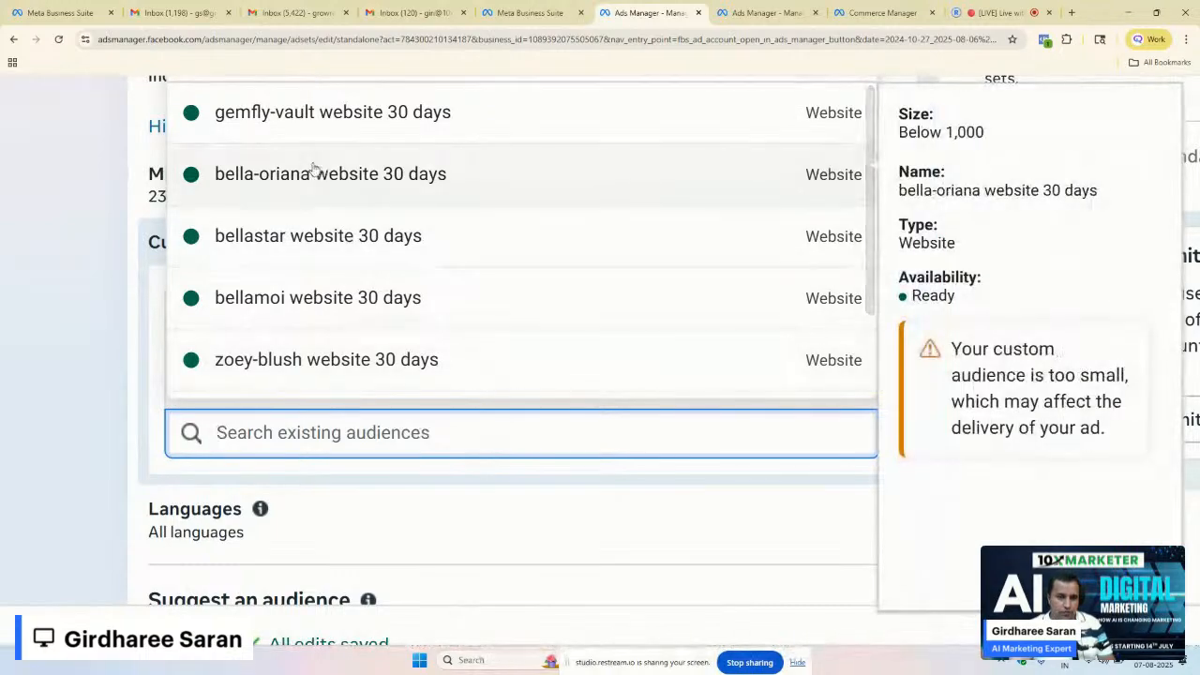
left_click(333, 238)
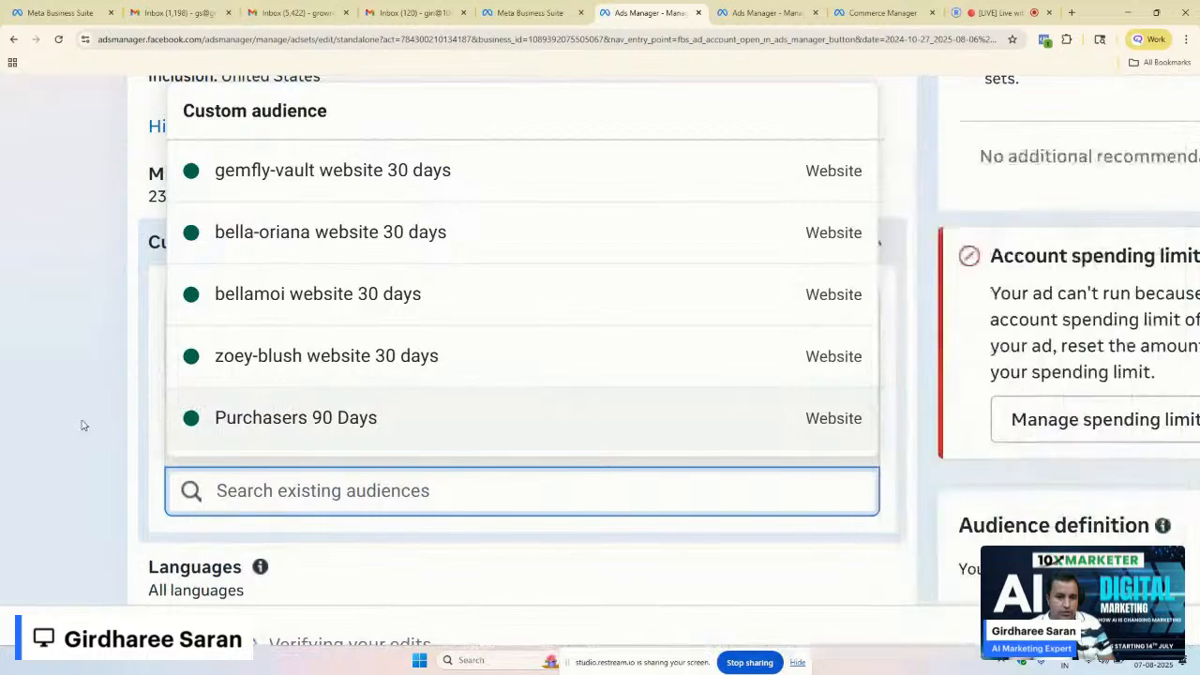
left_click(82, 425)
Step: Remove both website audiences from the custom audience exclusion
mouse_move(852, 351)
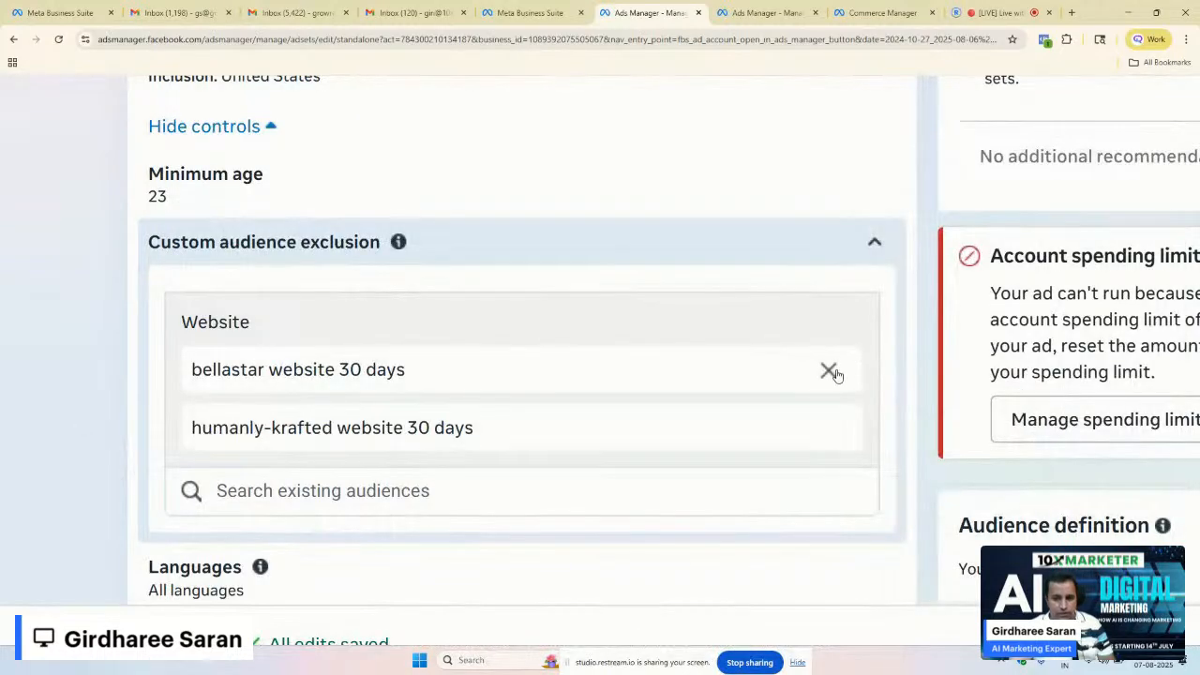
left_click(830, 371)
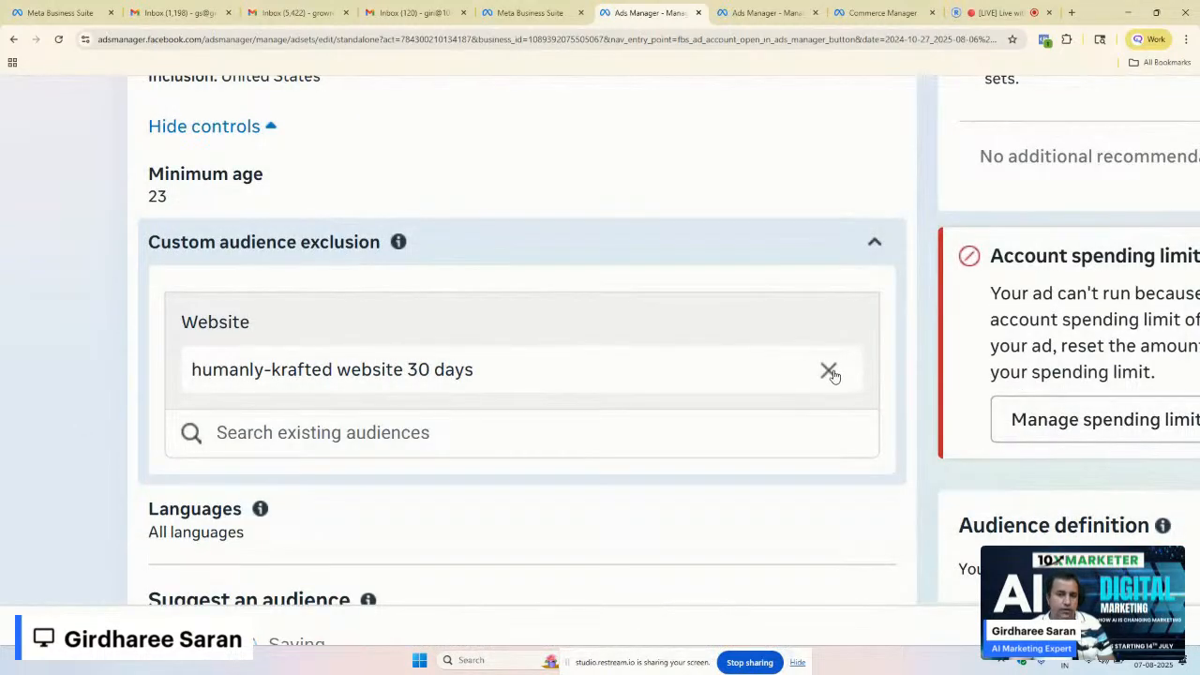
left_click(830, 371)
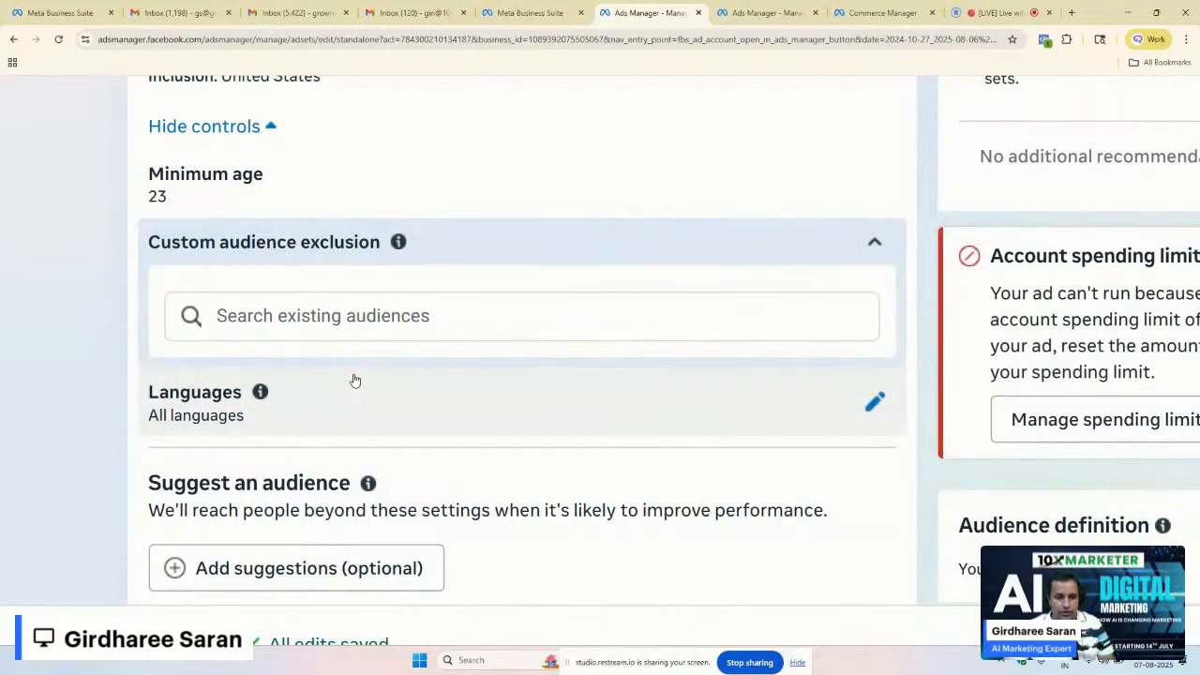
Step: Open the languages control, read its guidance and close it without choosing a language
scroll(127, 445, "down", 1)
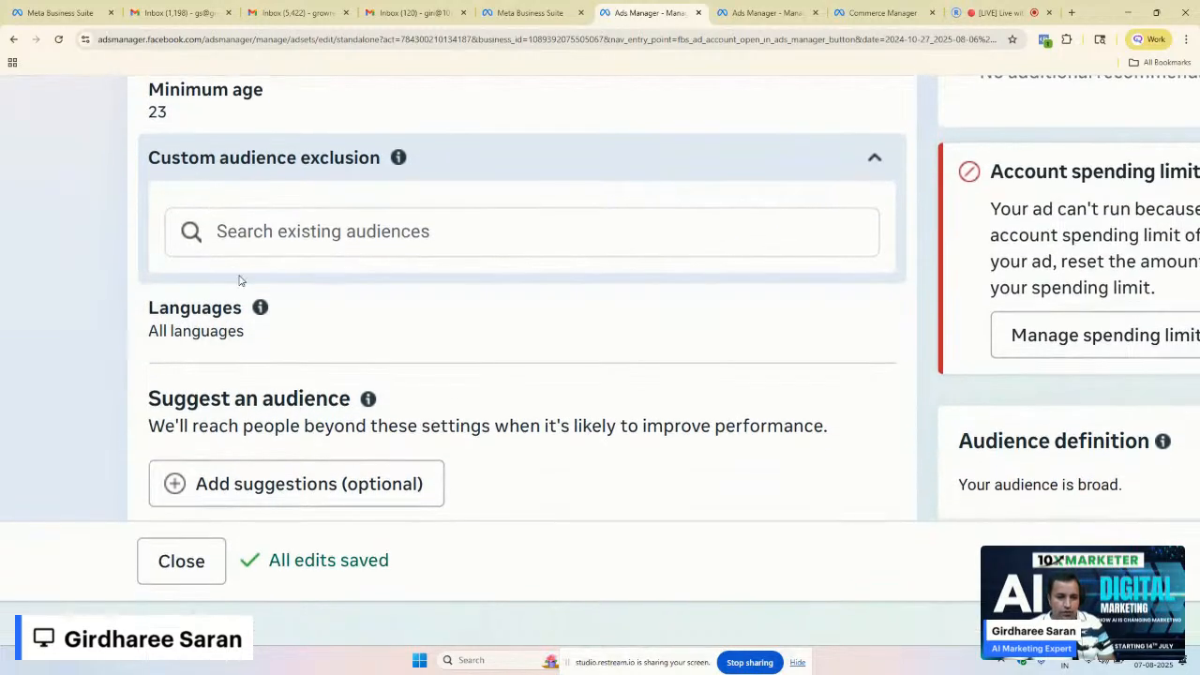
left_click(289, 333)
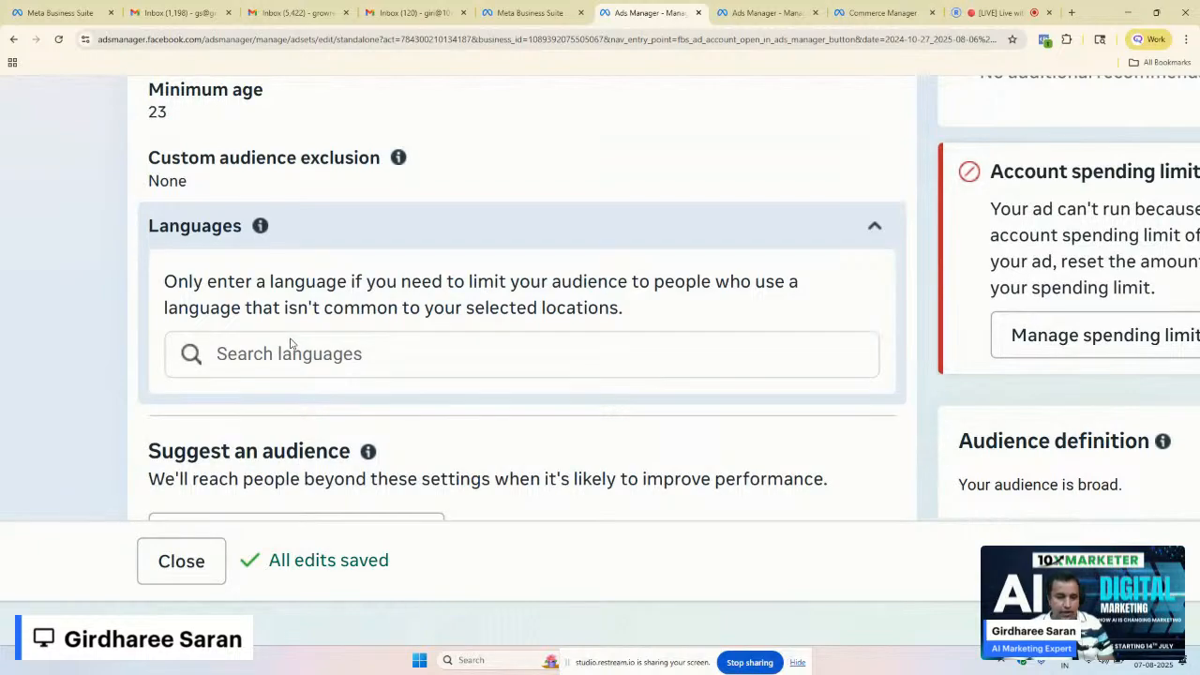
left_click(291, 348)
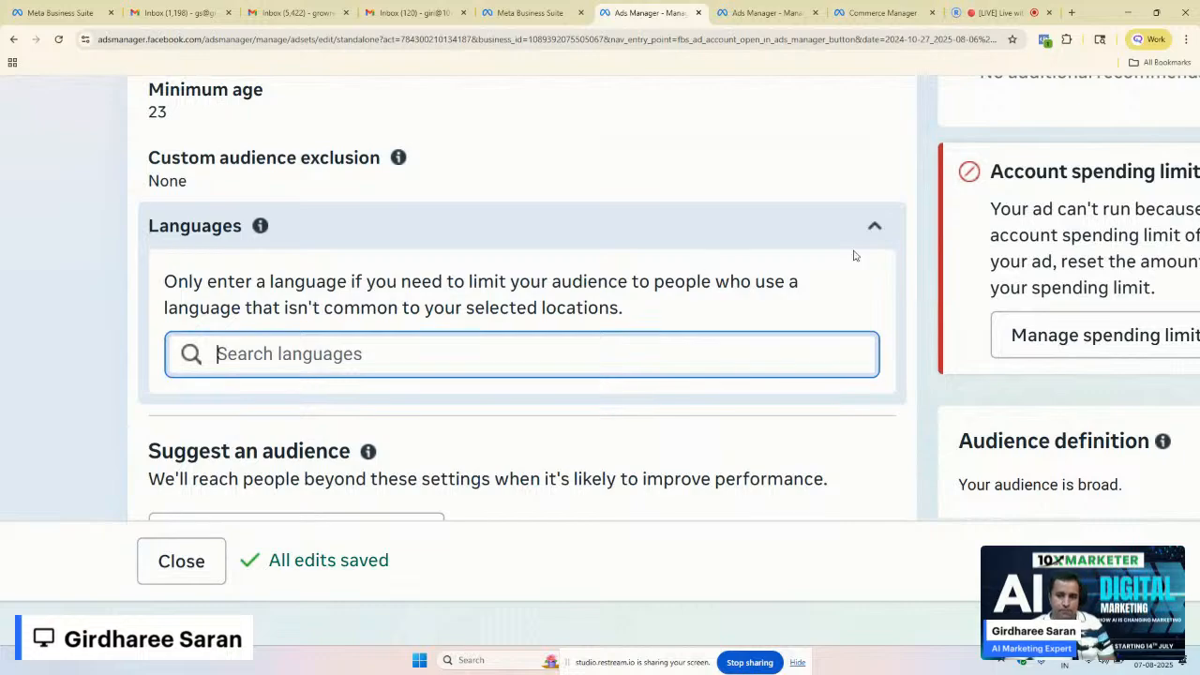
left_click(874, 227)
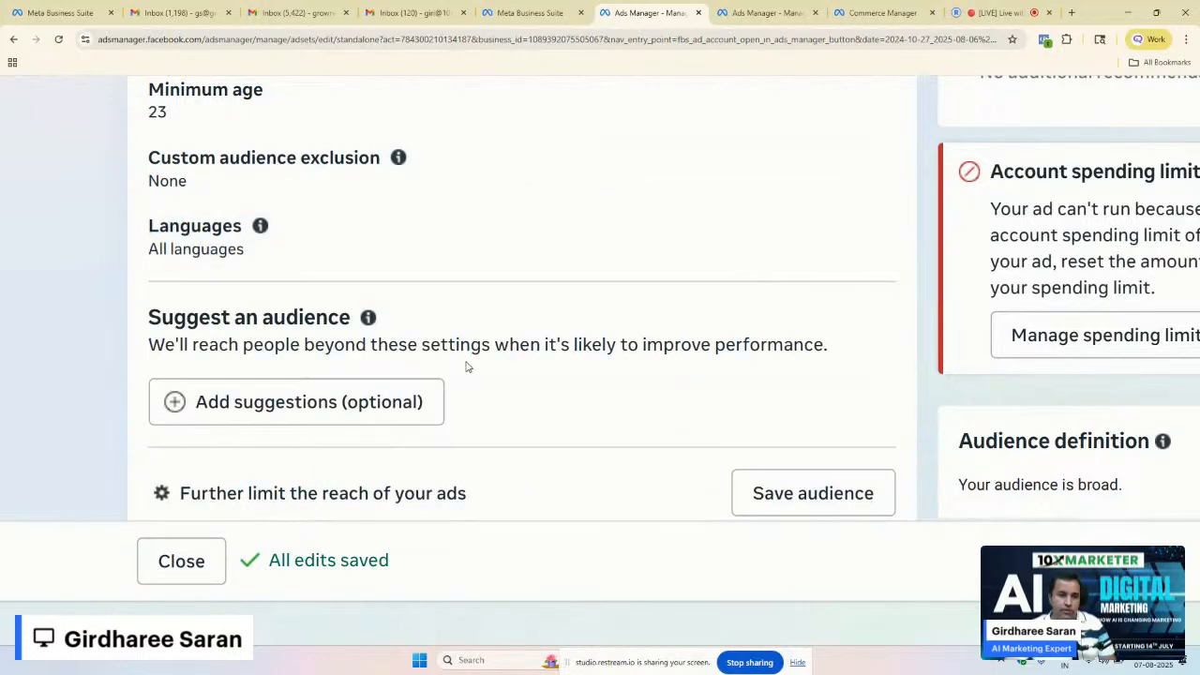
Step: Show the optional audience suggestions and view the gender choices, leaving the suggestion at all genders
left_click(322, 402)
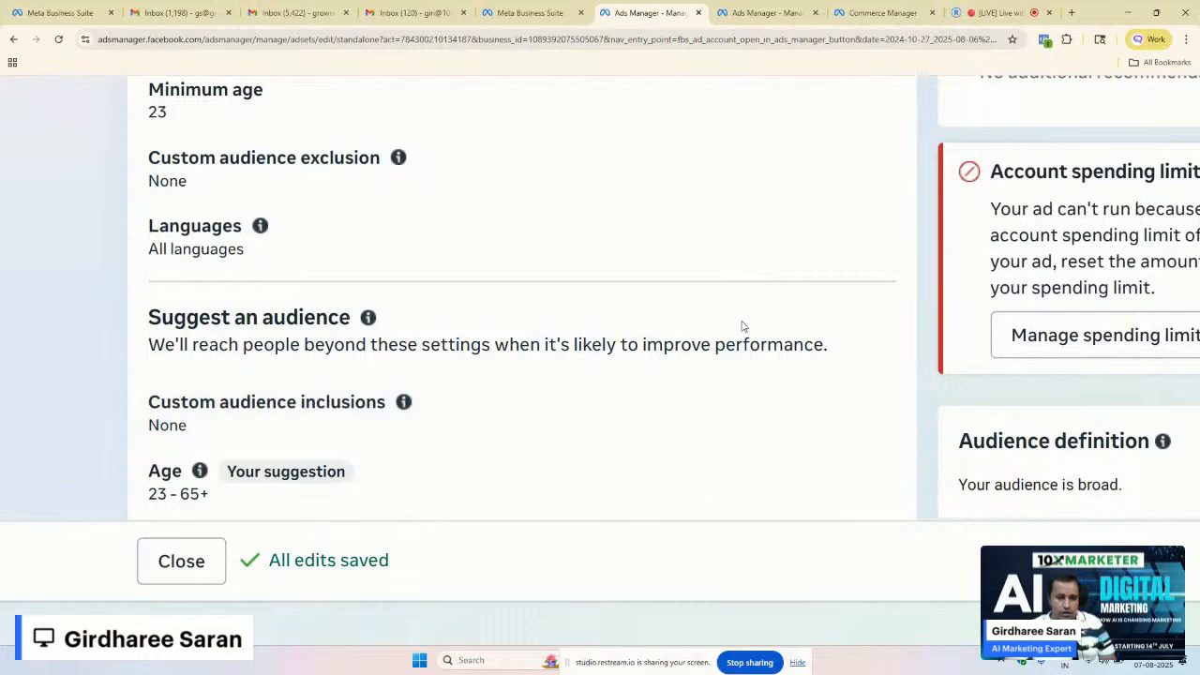
scroll(472, 329, "down", 3)
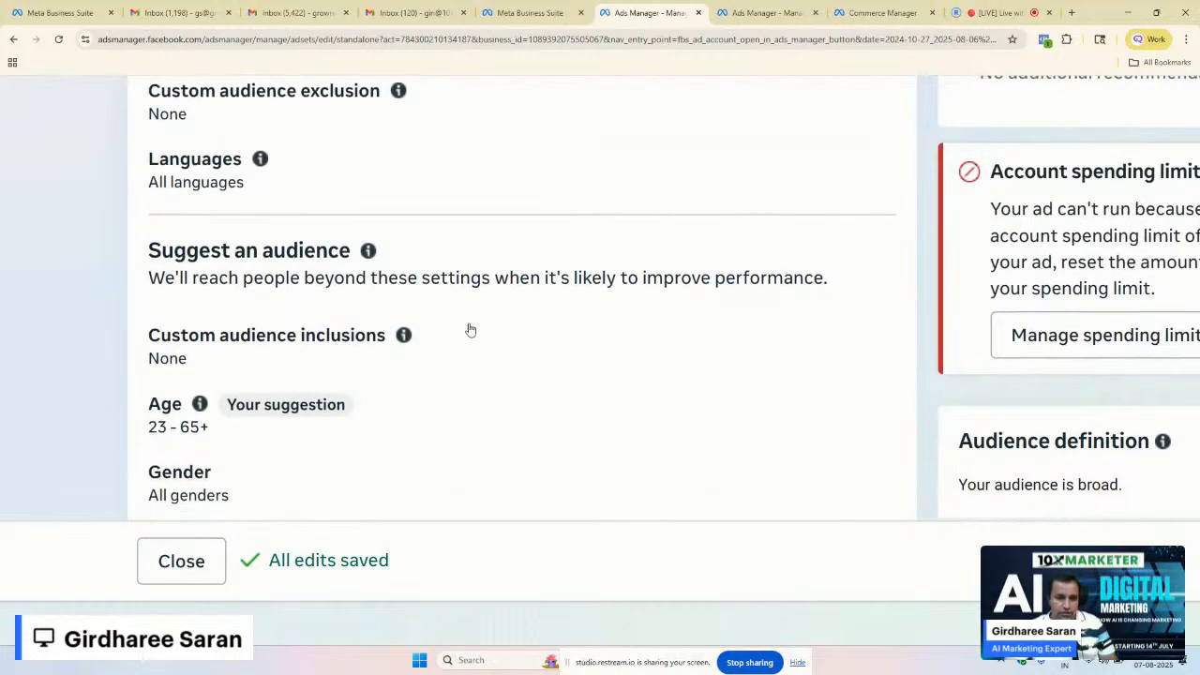
scroll(200, 206, "up", 1)
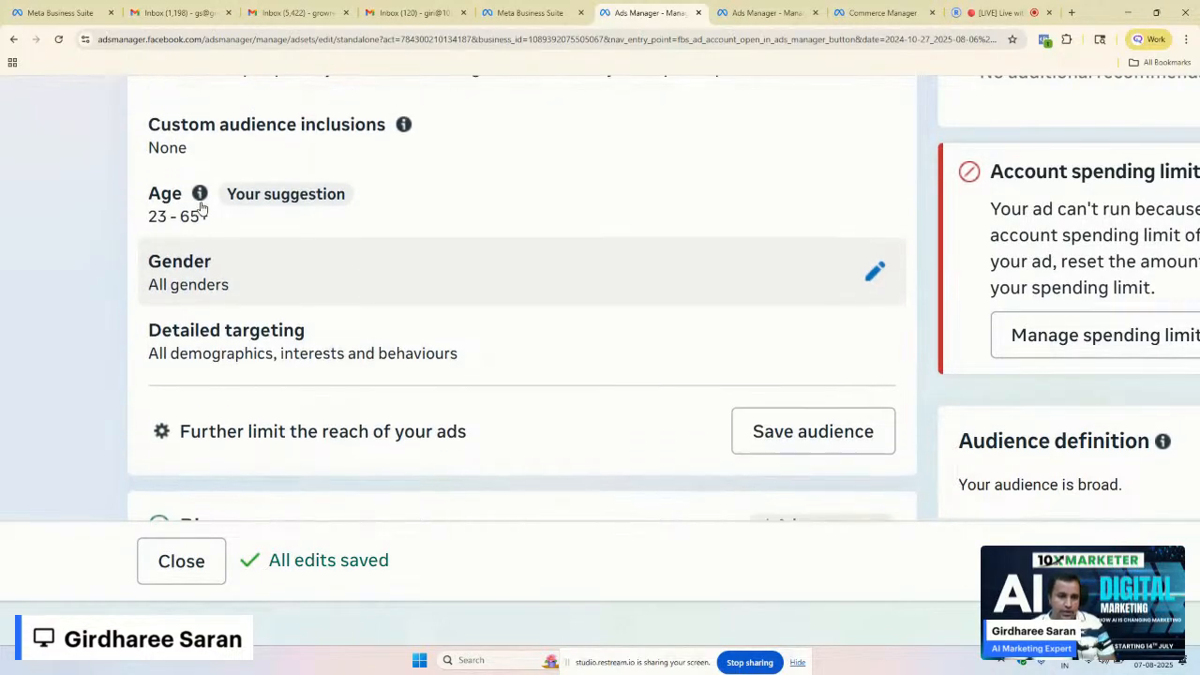
left_click(242, 303)
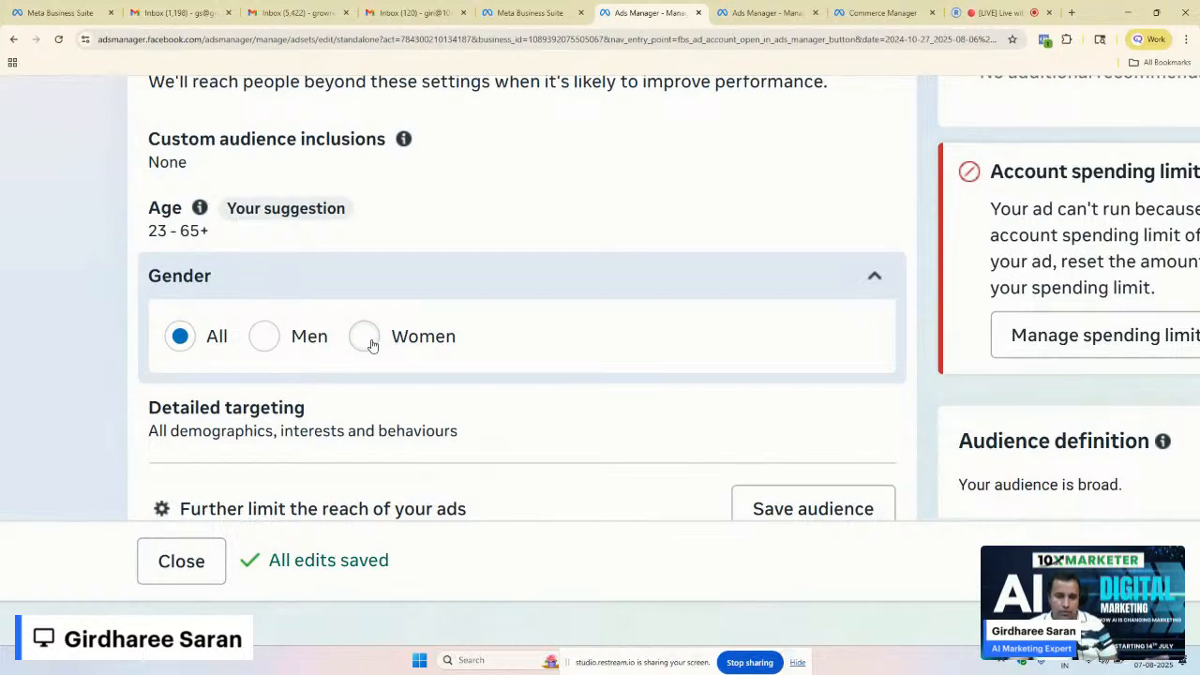
left_click(240, 272)
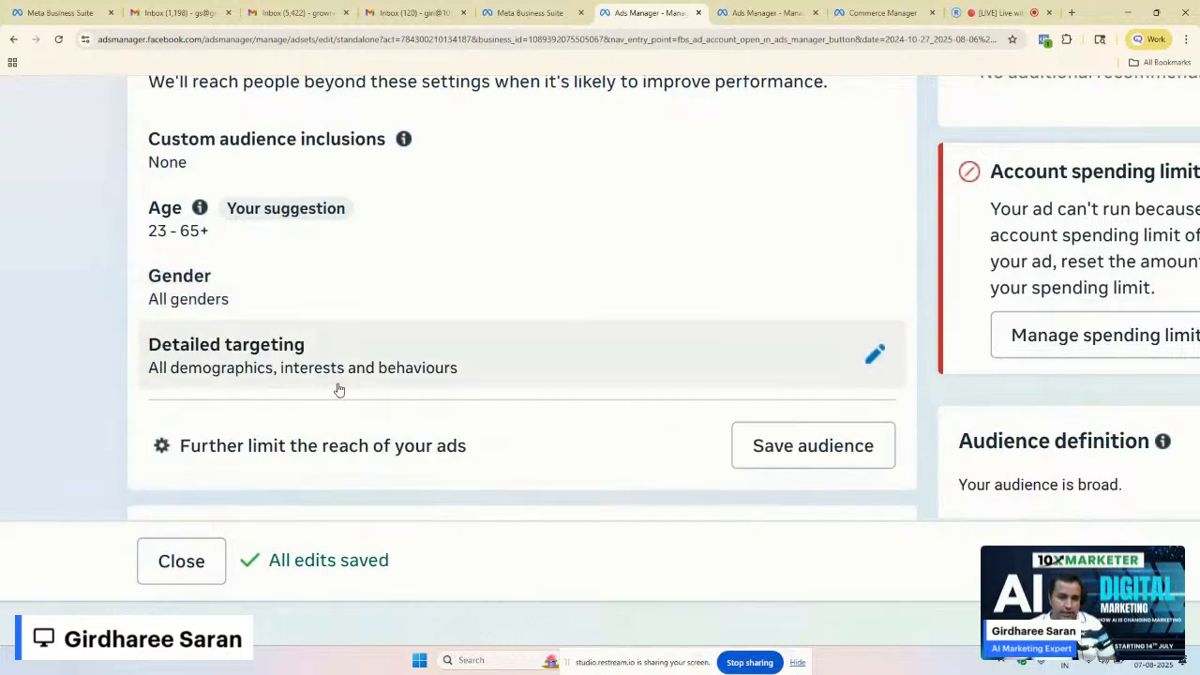
Step: Browse the detailed targeting categories, look into Demographics and close the setting without selecting anything
left_click(430, 372)
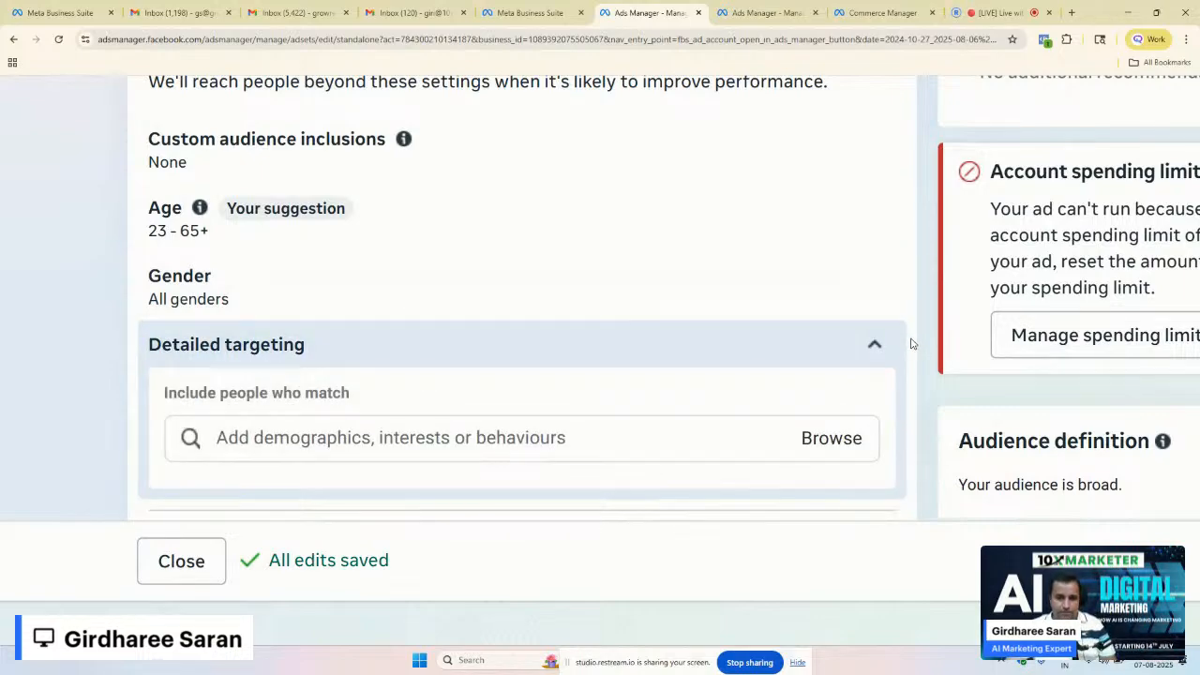
left_click(812, 447)
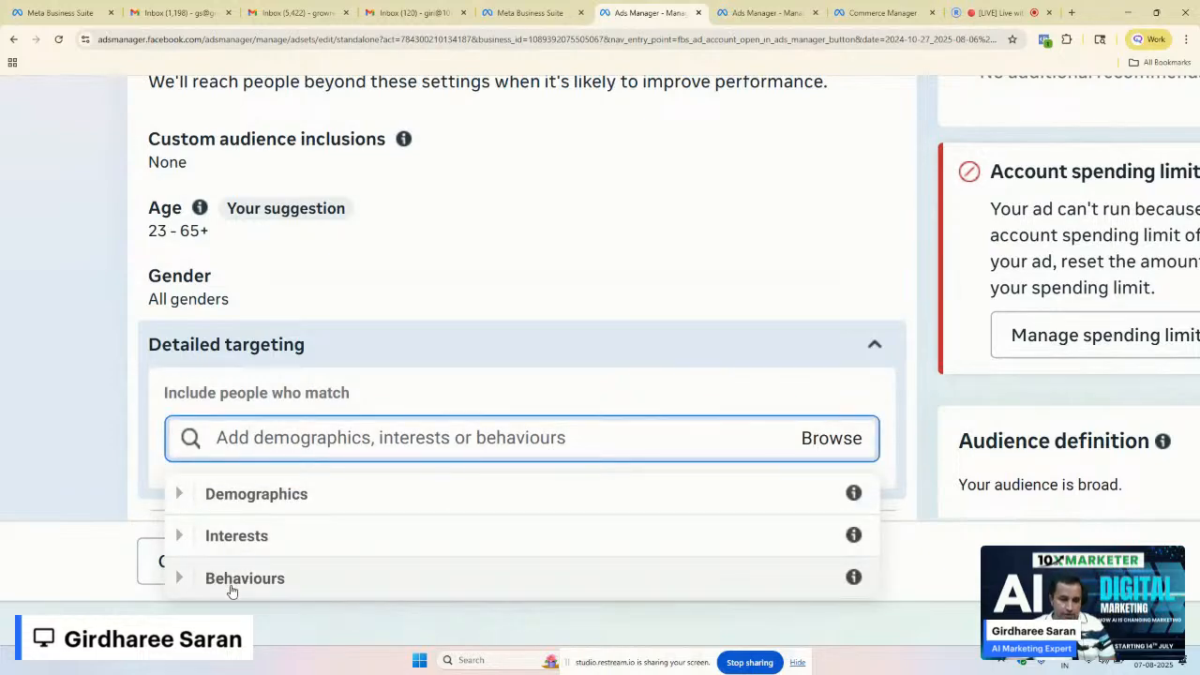
left_click(241, 497)
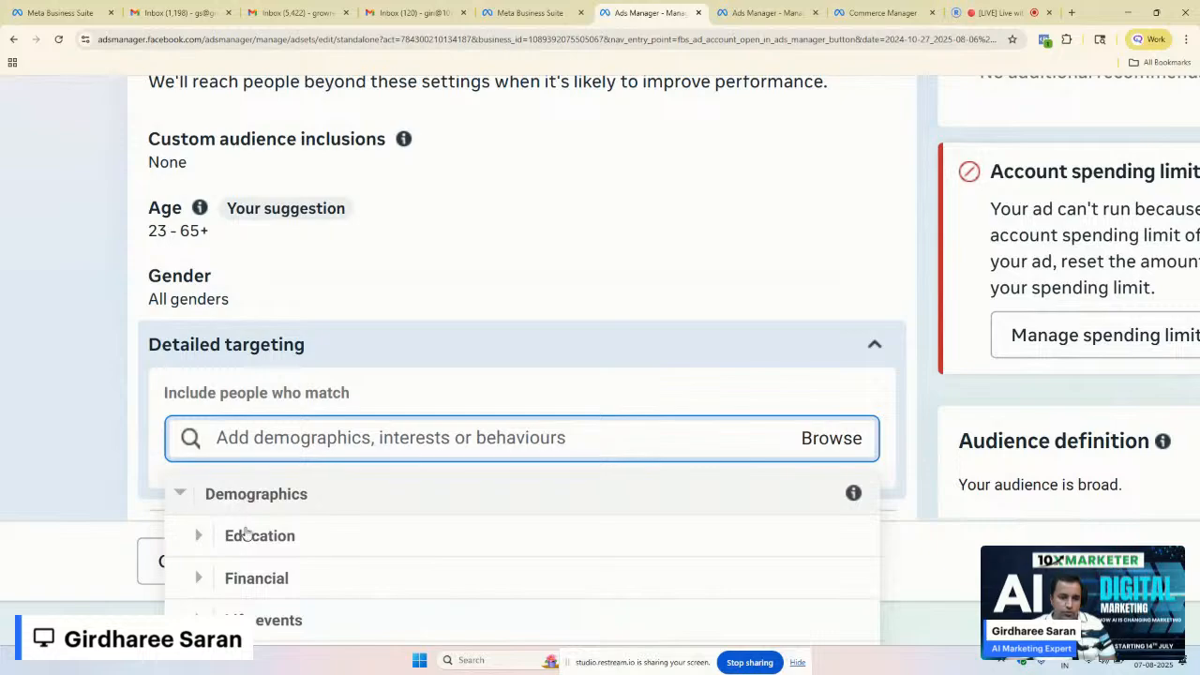
left_click(181, 494)
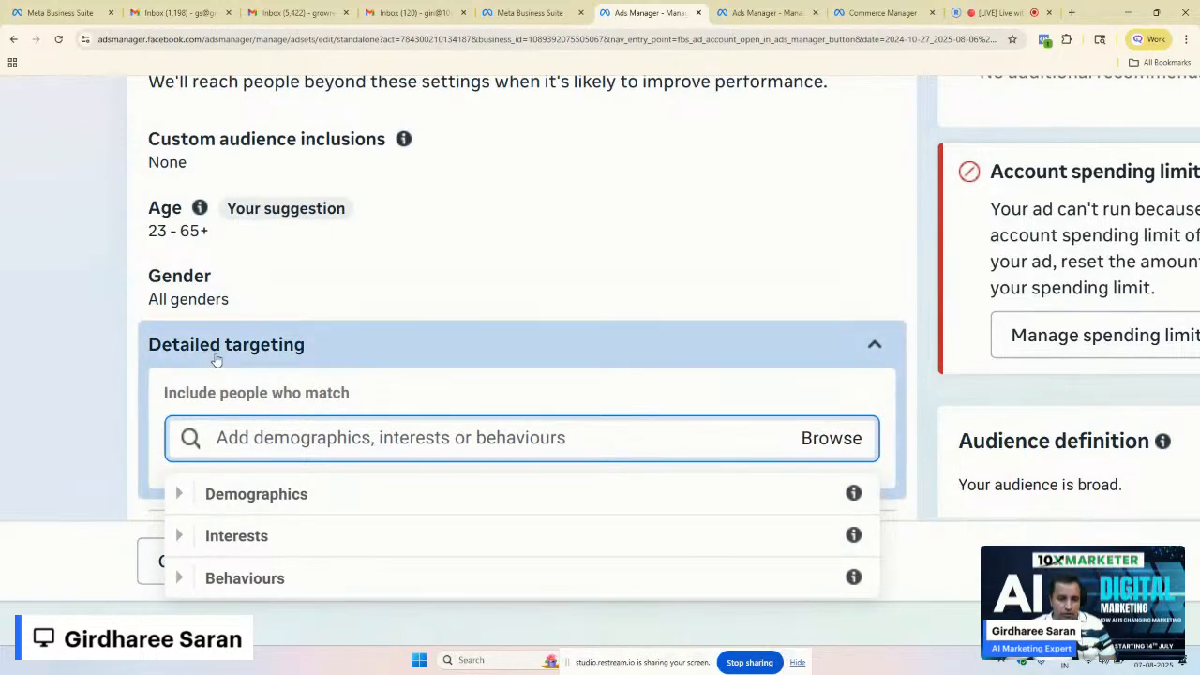
left_click(874, 345)
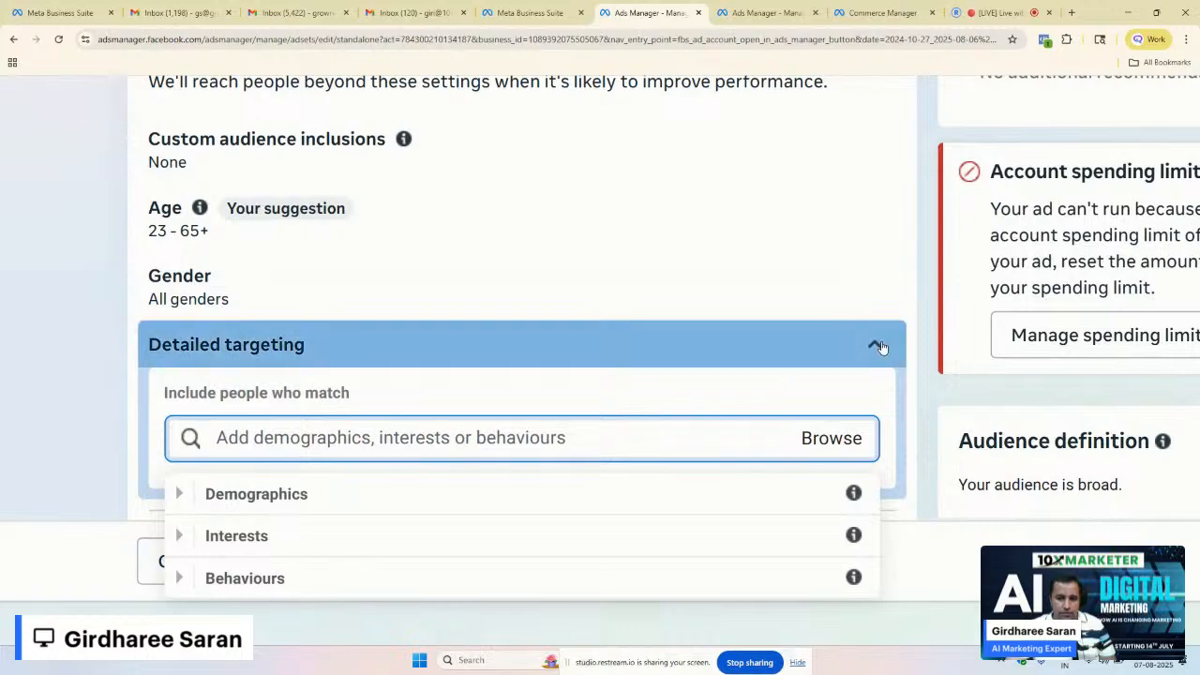
Step: Review the audience controls and the suggested audience section, briefly opening the detailed targeting and age suggestions
scroll(769, 348, "down", 5)
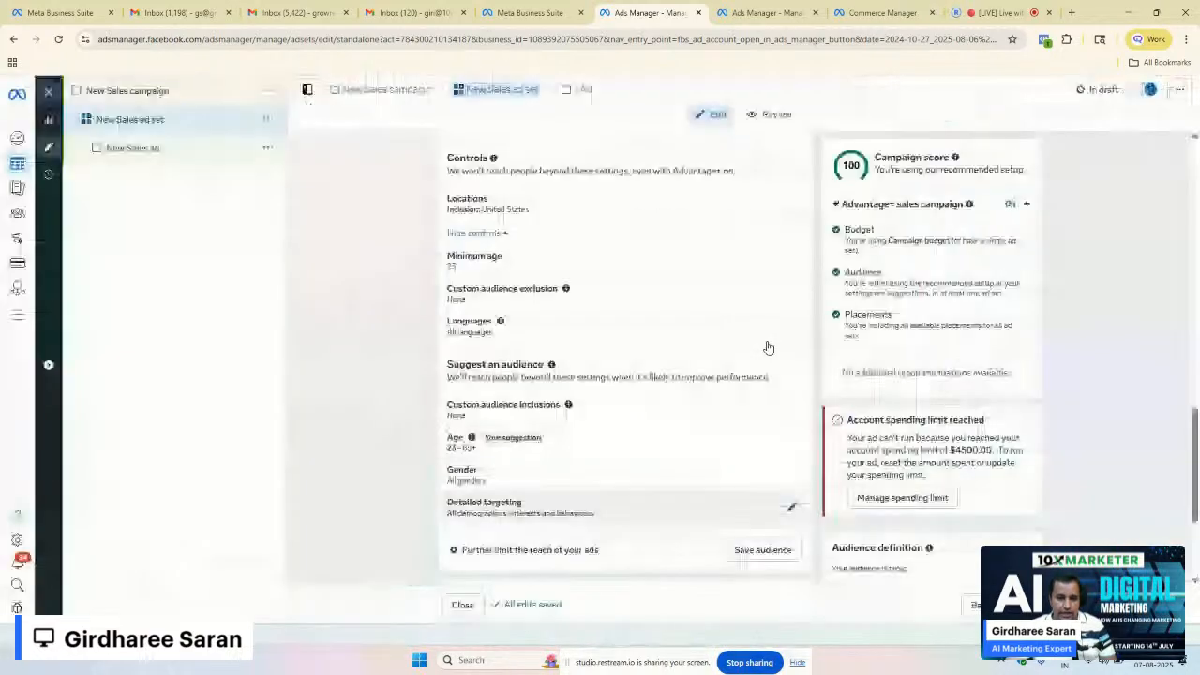
scroll(568, 254, "up", 3)
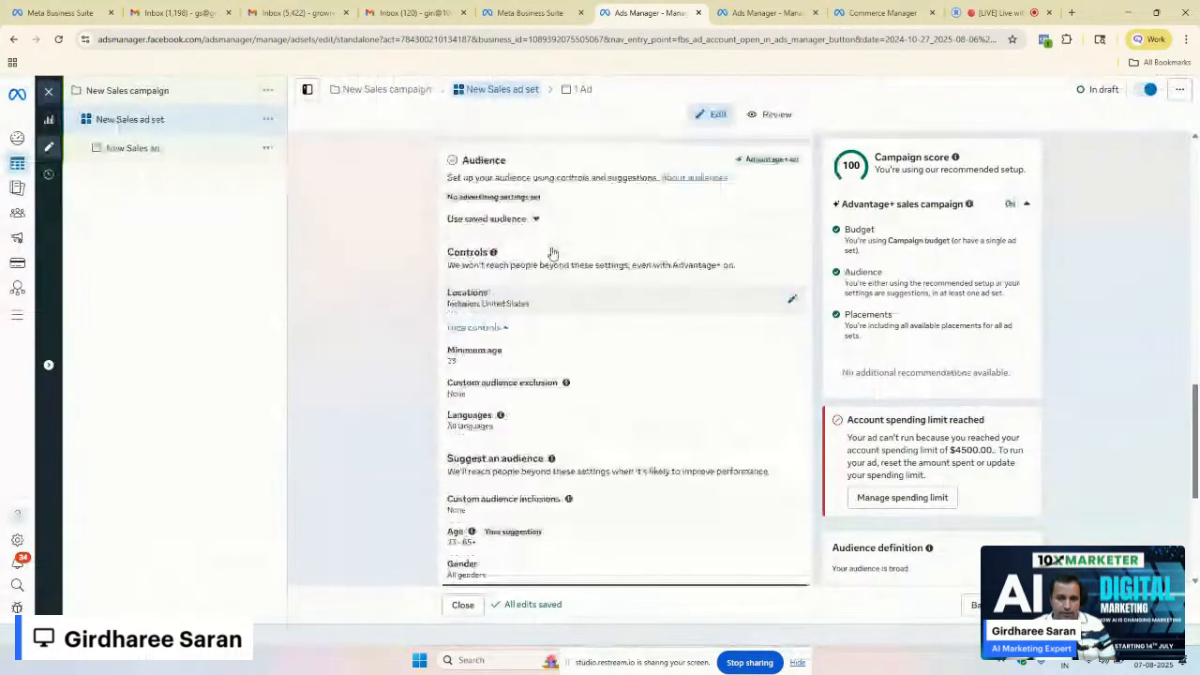
scroll(635, 378, "down", 1)
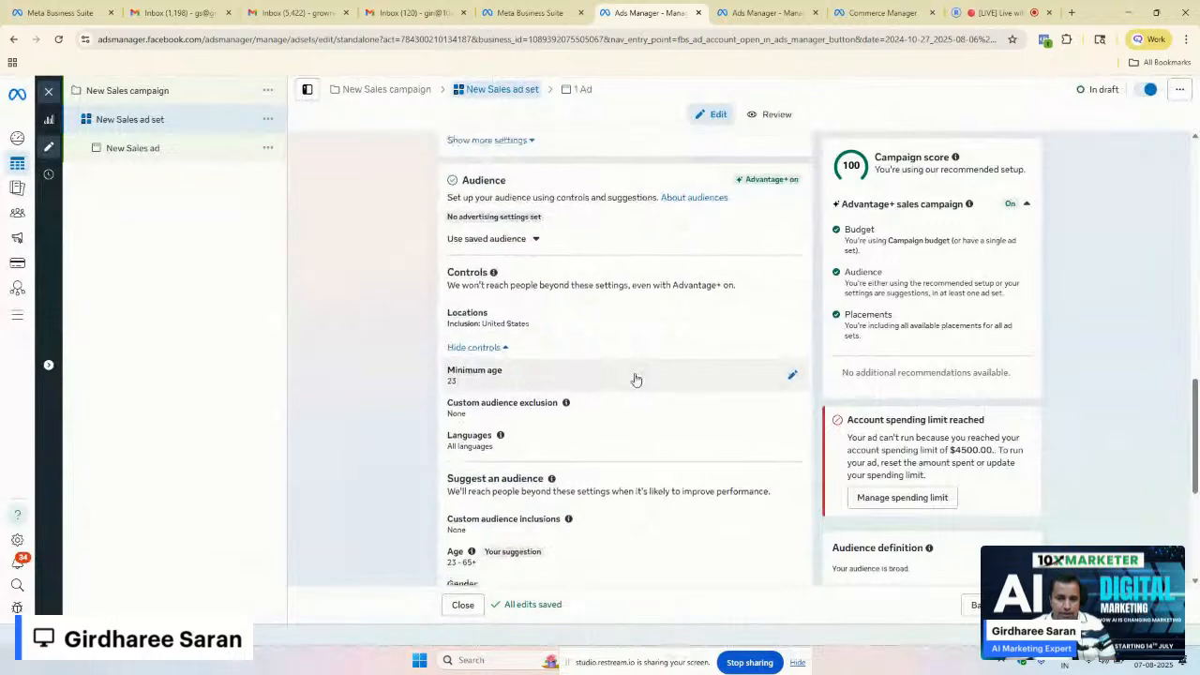
scroll(621, 432, "down", 4)
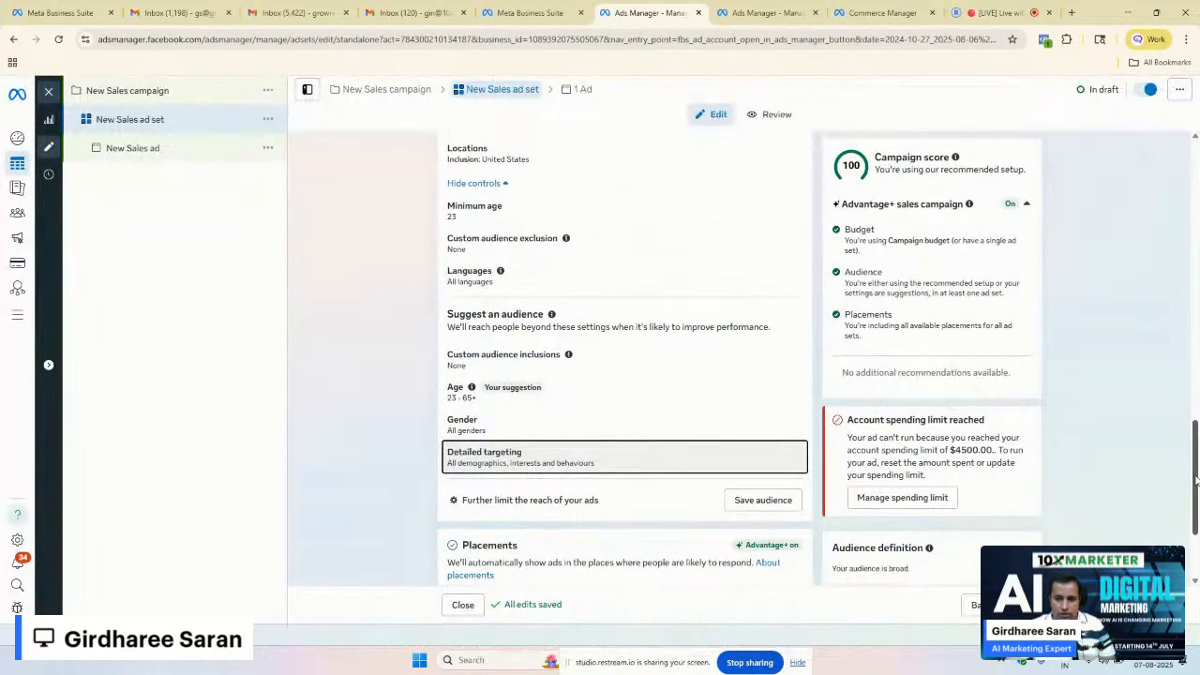
mouse_move(1196, 481)
left_mouse_down()
mouse_move(1196, 536)
mouse_move(1198, 475)
left_mouse_up()
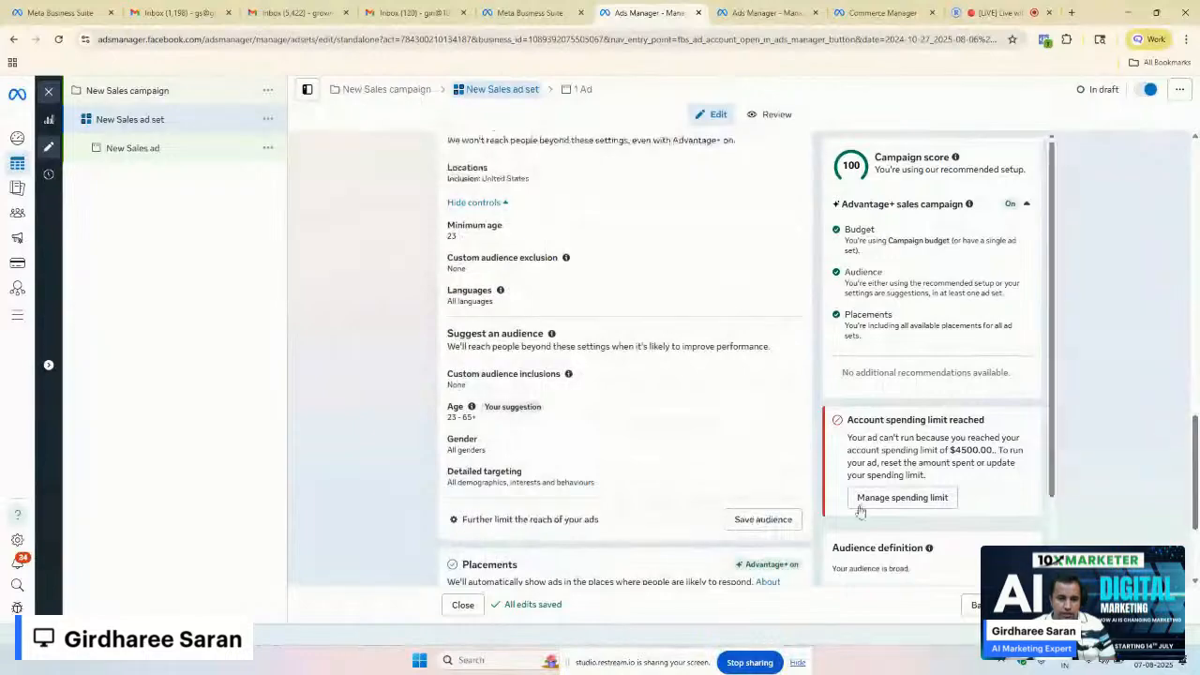
left_click(566, 481)
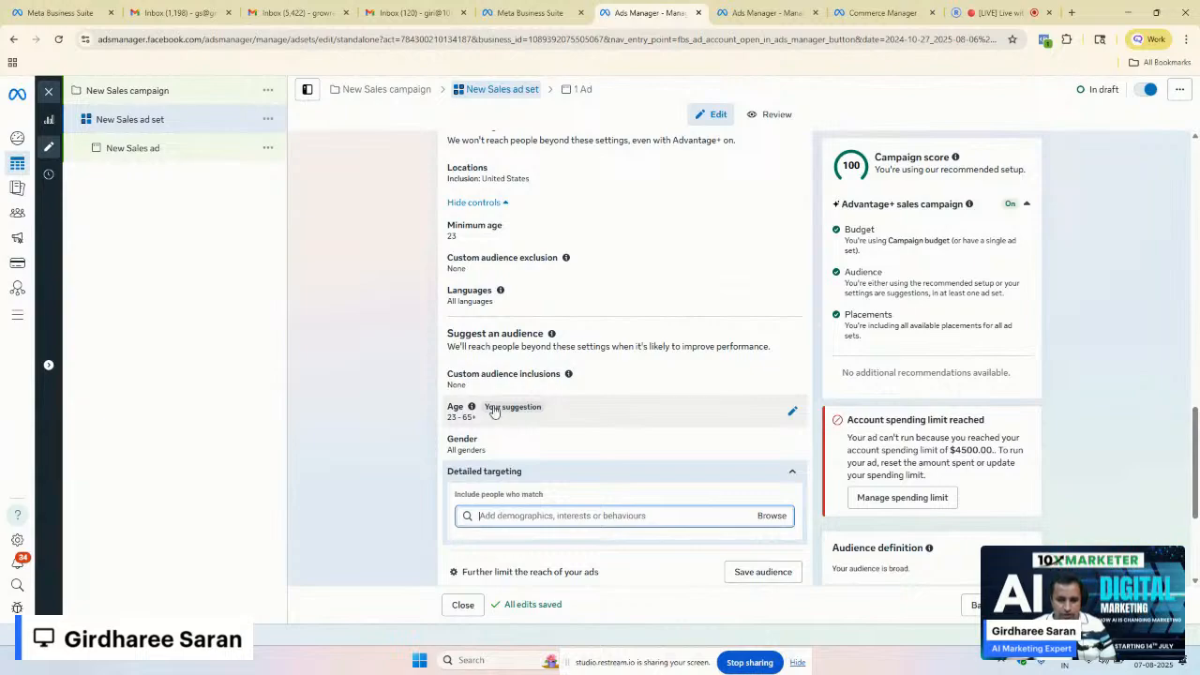
left_click(793, 414)
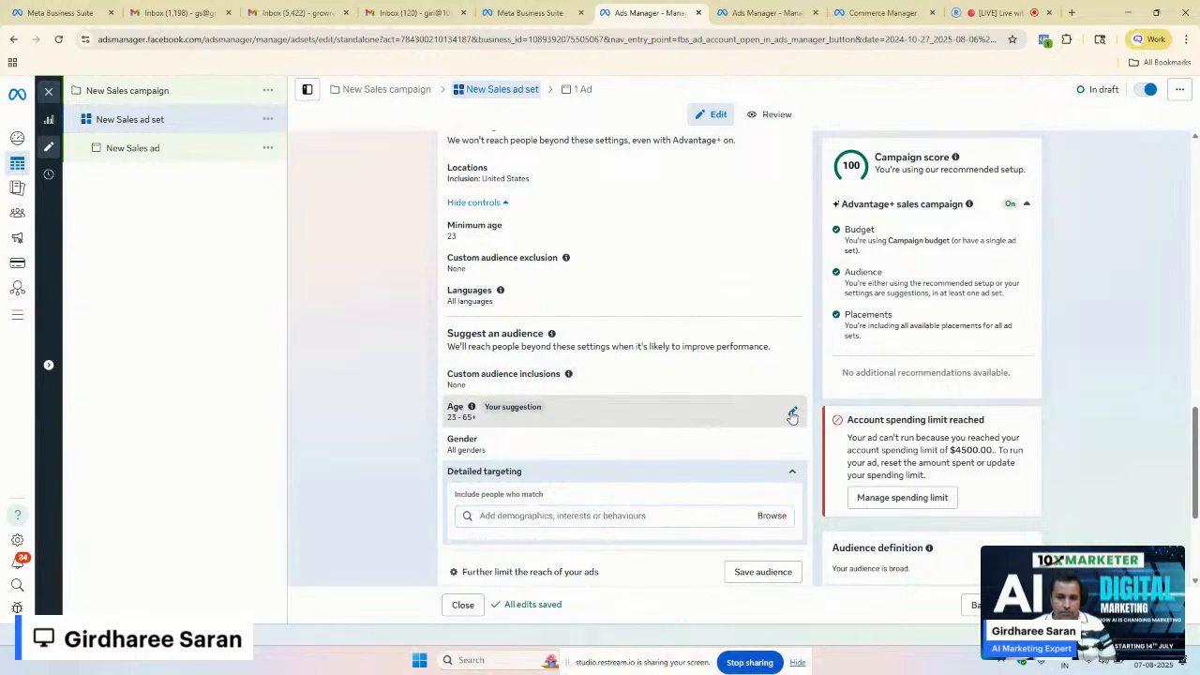
left_click(792, 413)
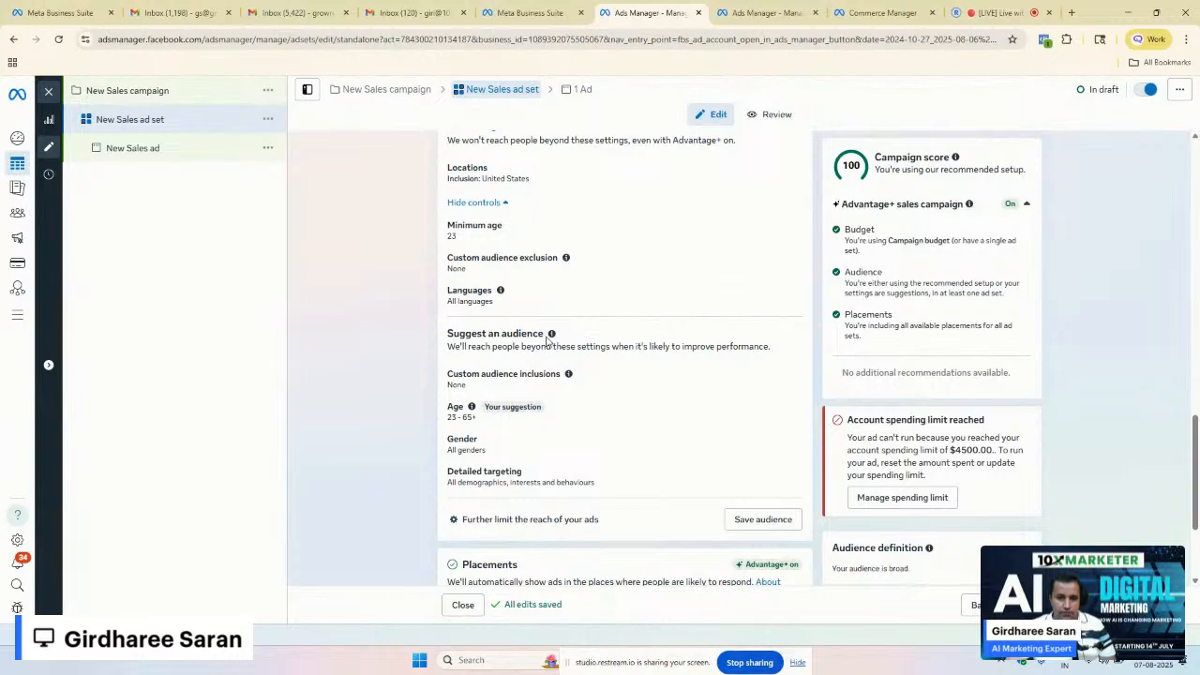
triple_click(475, 342)
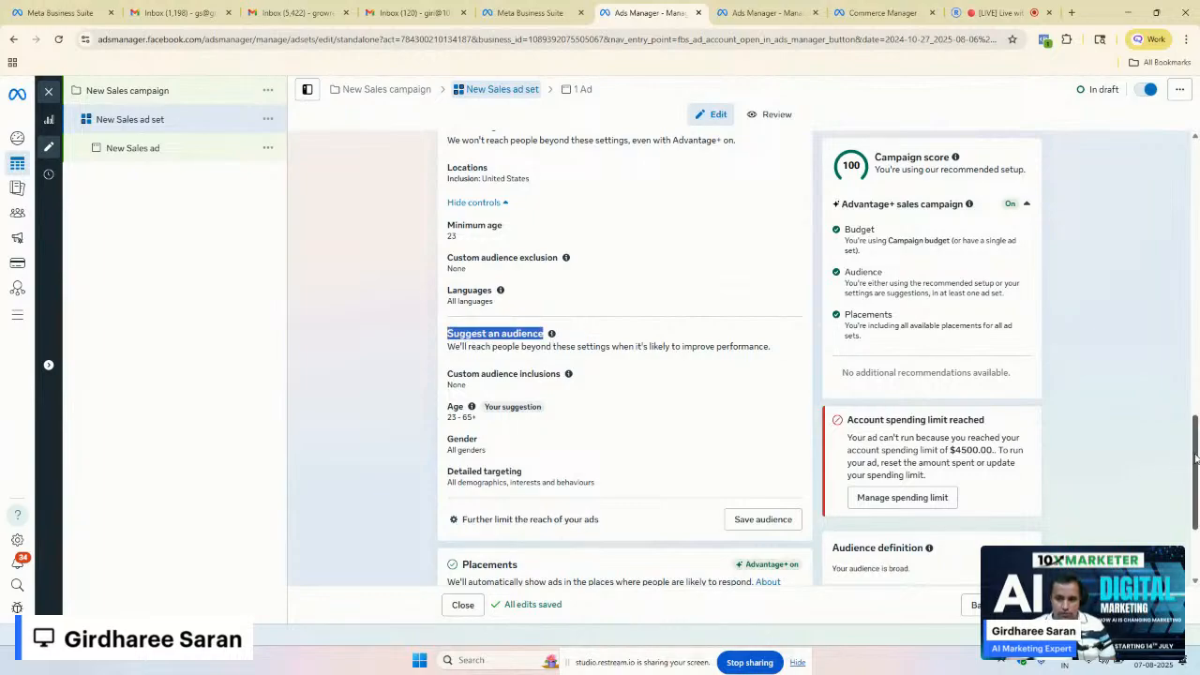
Step: Open the option to further limit the reach of the ads, read the notice and dismiss it without switching setup
left_click_drag(1196, 456, 1196, 502)
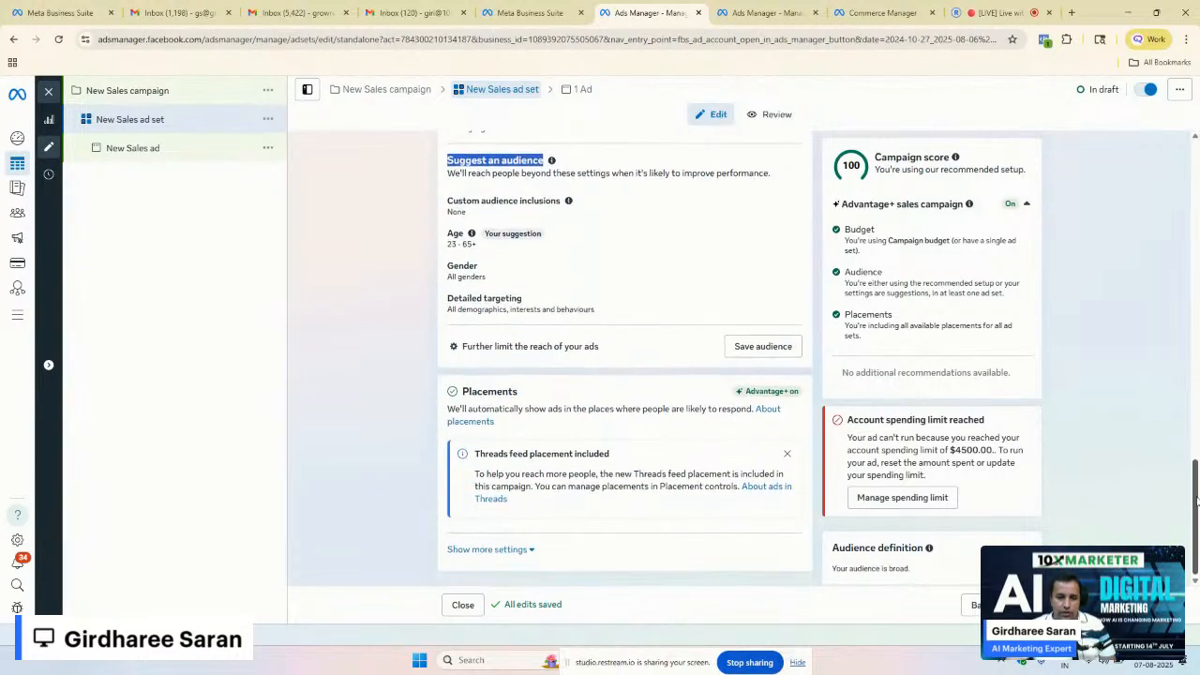
left_click(550, 346)
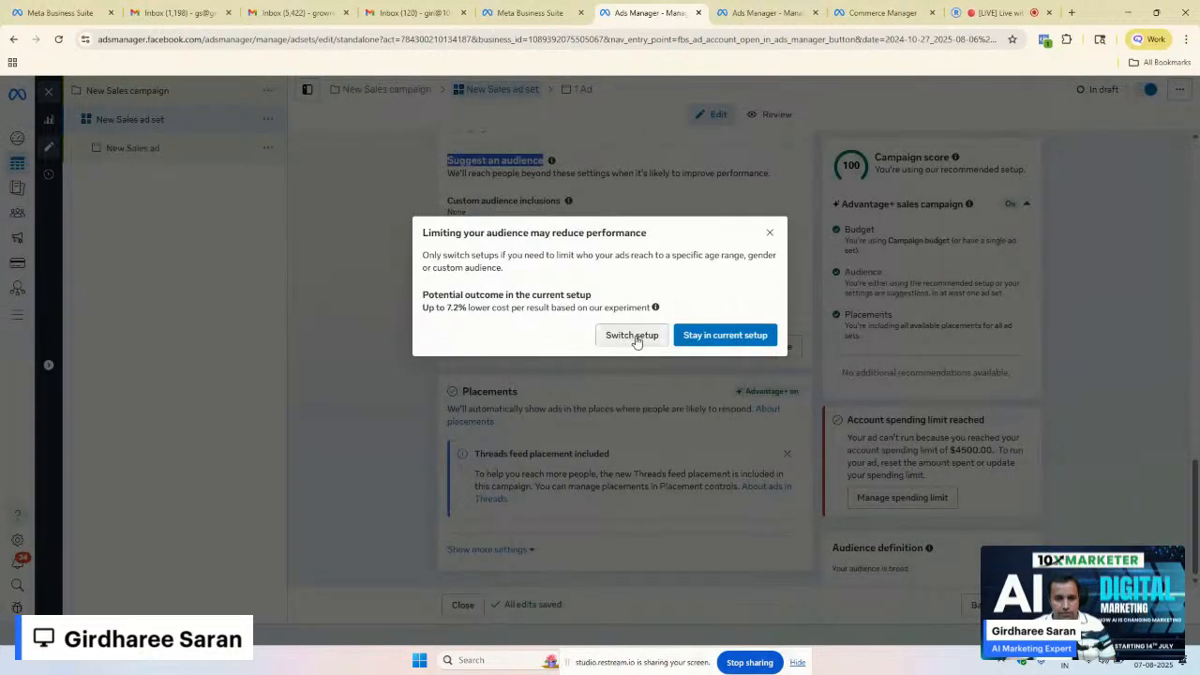
left_click(772, 235)
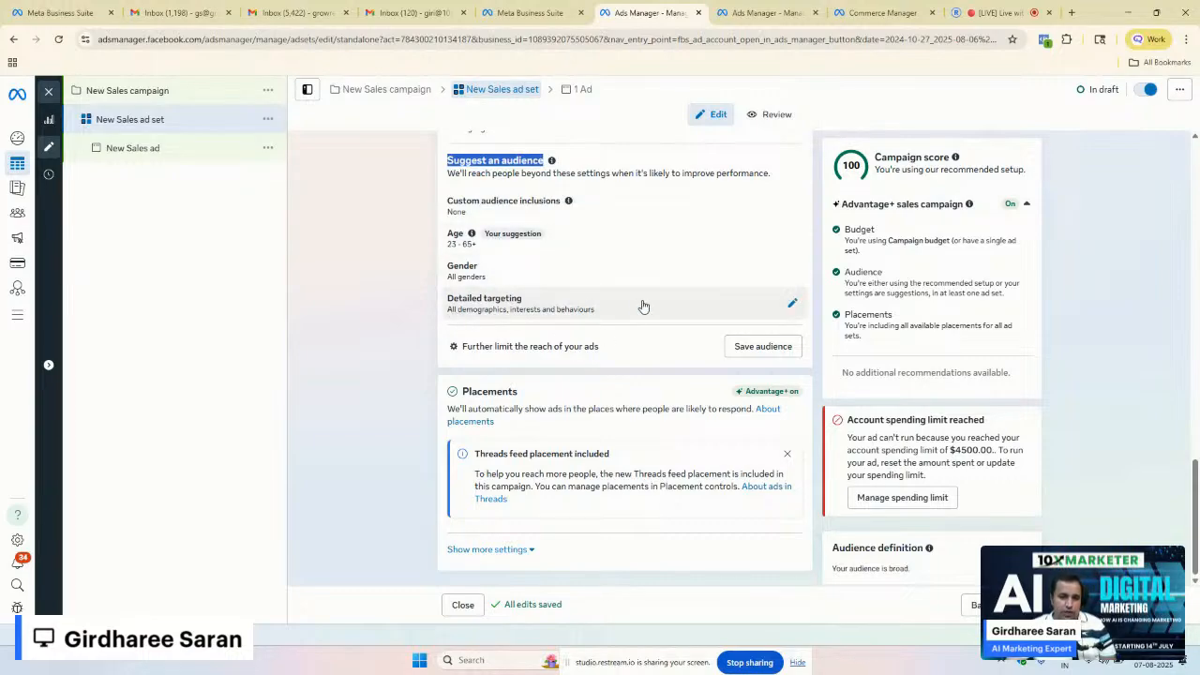
Step: Add the education level "At high school" from Demographics > Education to the detailed targeting suggestion
left_click(789, 306)
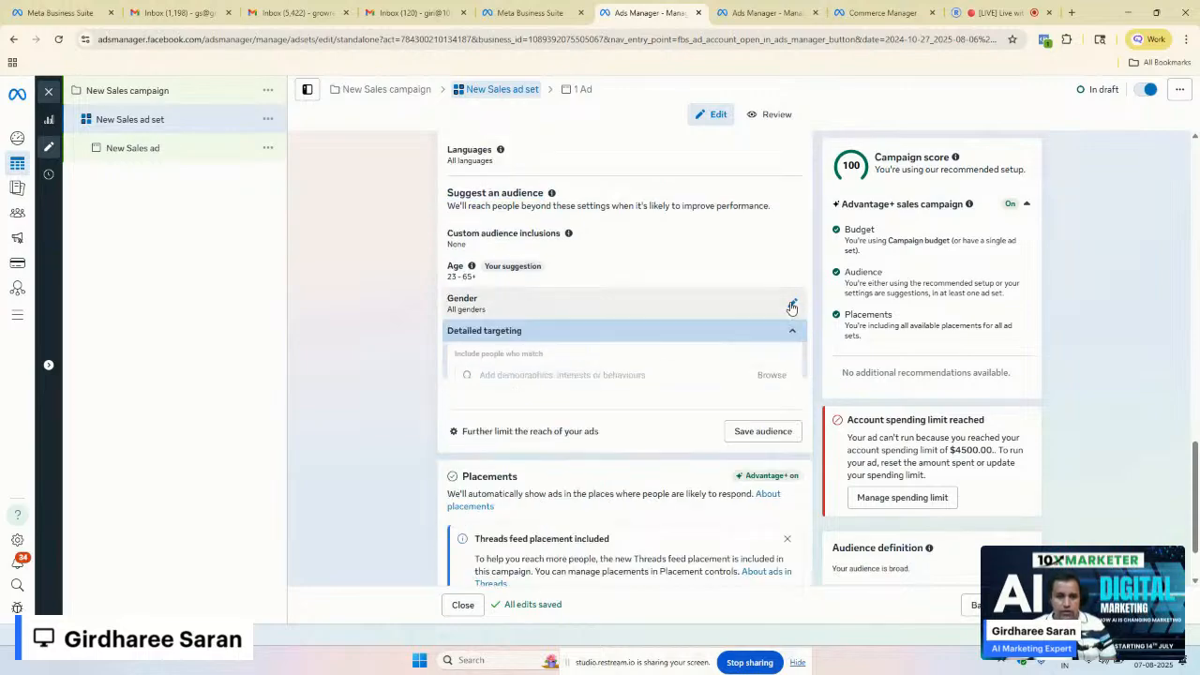
left_click(768, 376)
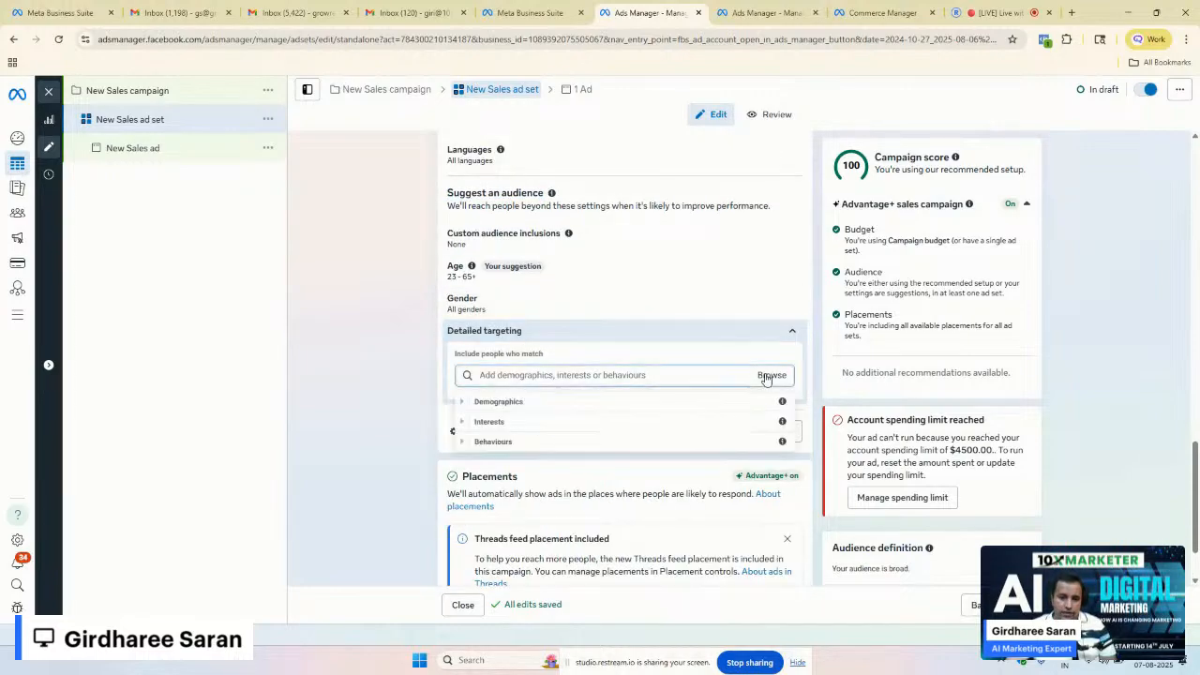
left_click(463, 404)
left_click(497, 422)
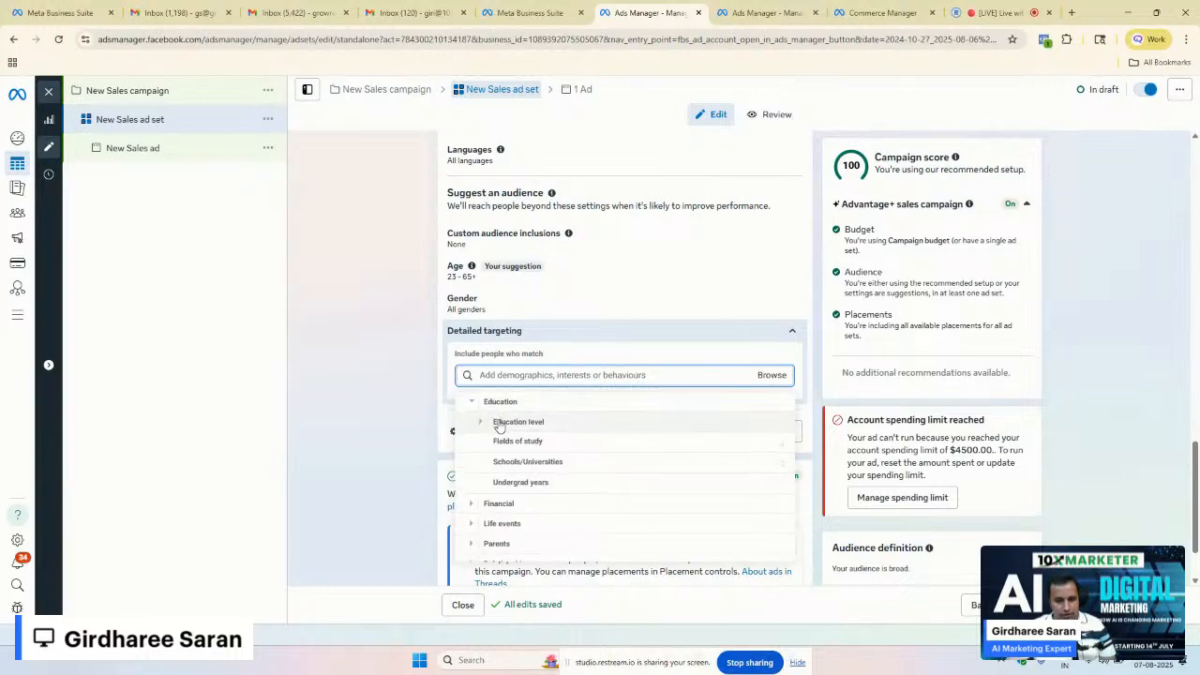
left_click(513, 424)
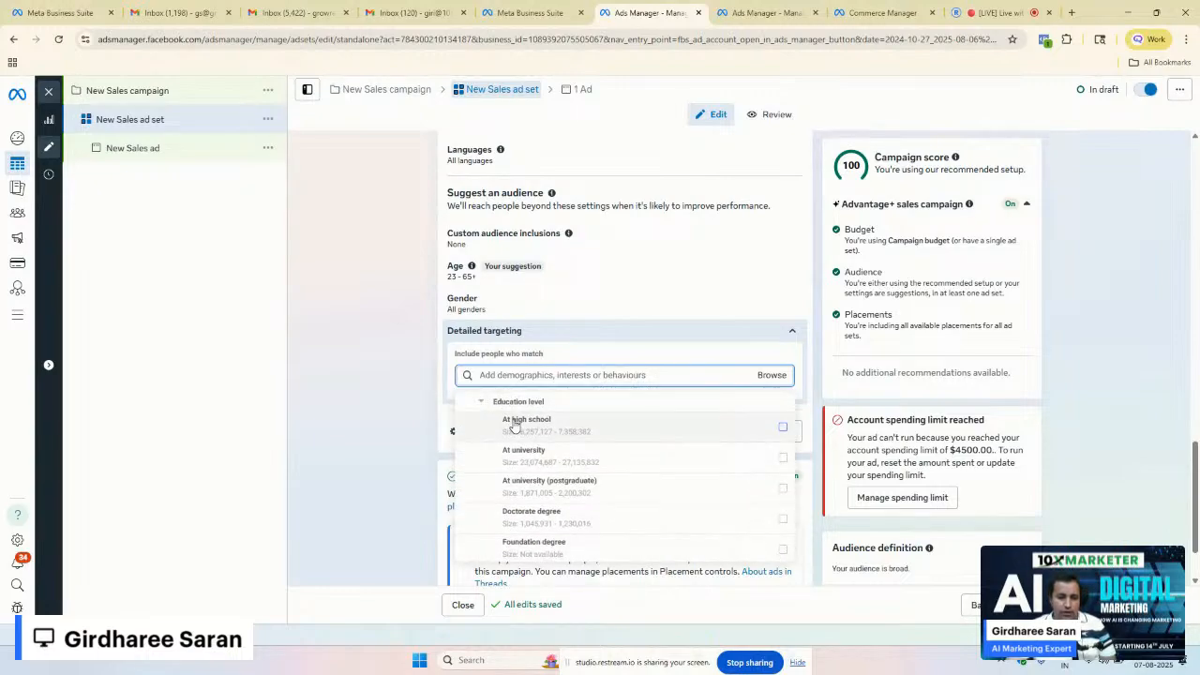
left_click(514, 424)
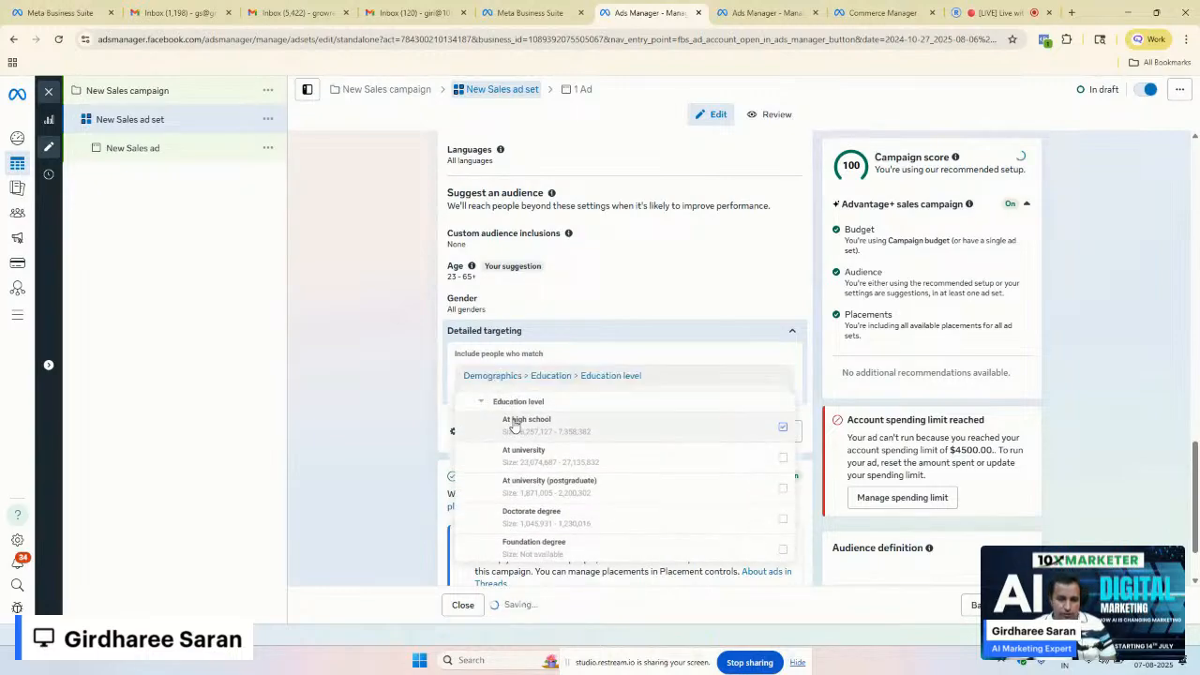
left_click(447, 366)
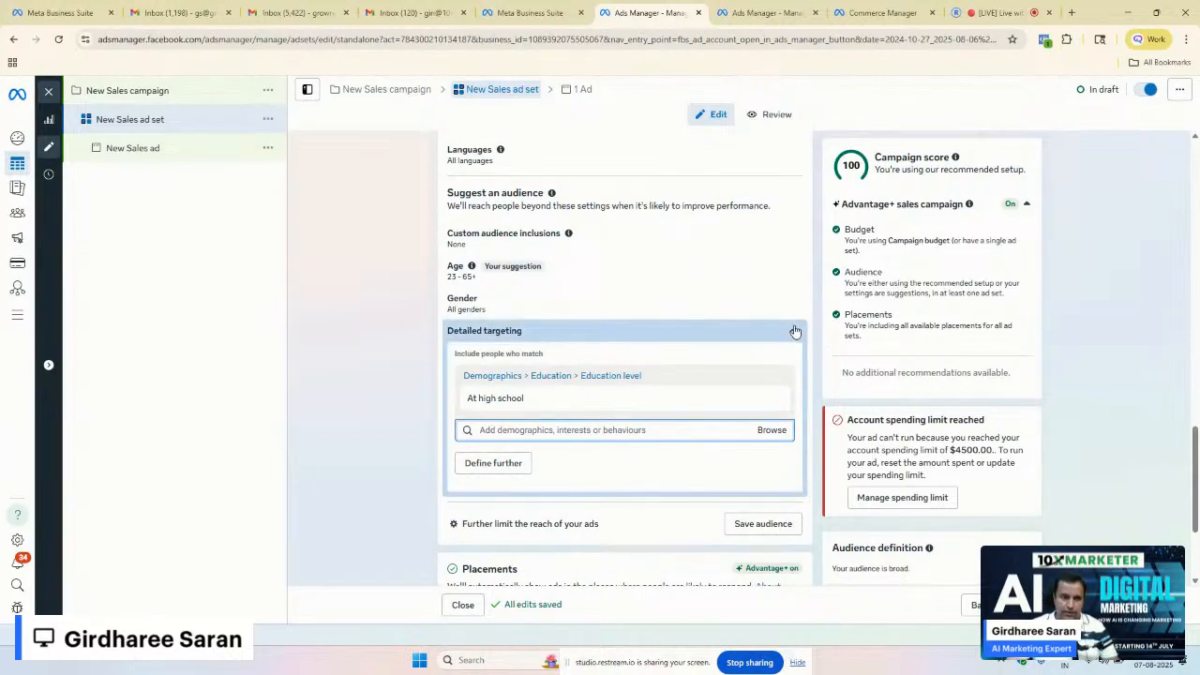
Step: Look at the Audiences entry among the Ads Manager tools without opening it
mouse_move(14, 235)
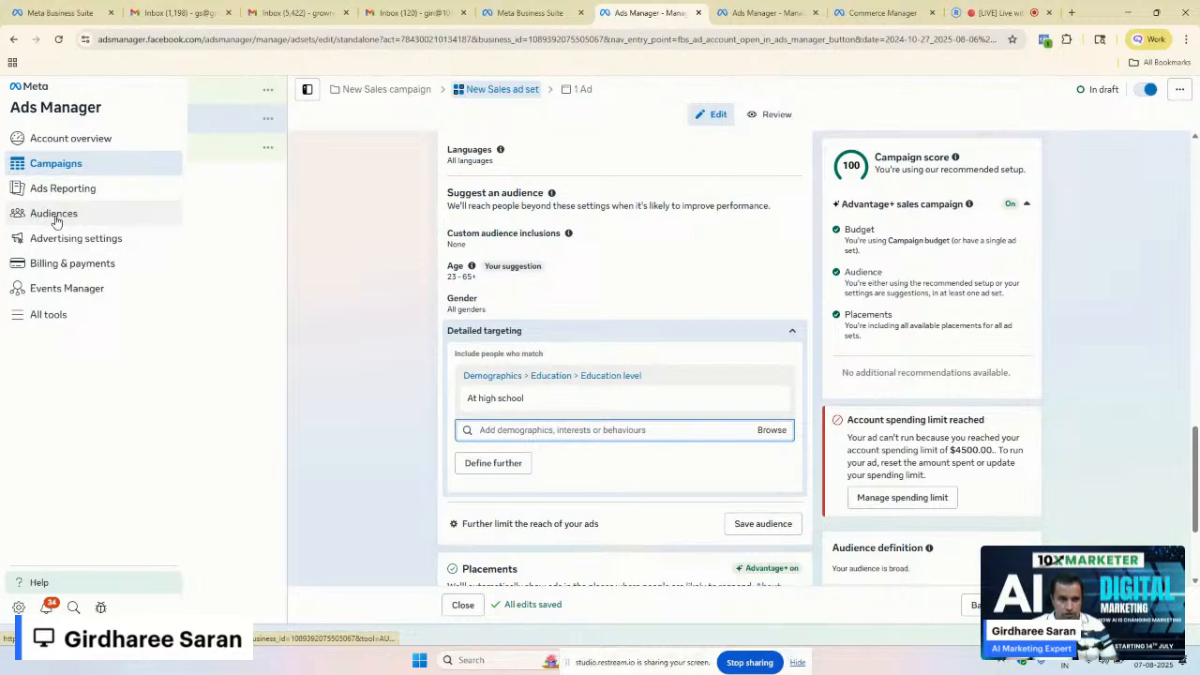
scroll(56, 221, "up", 5)
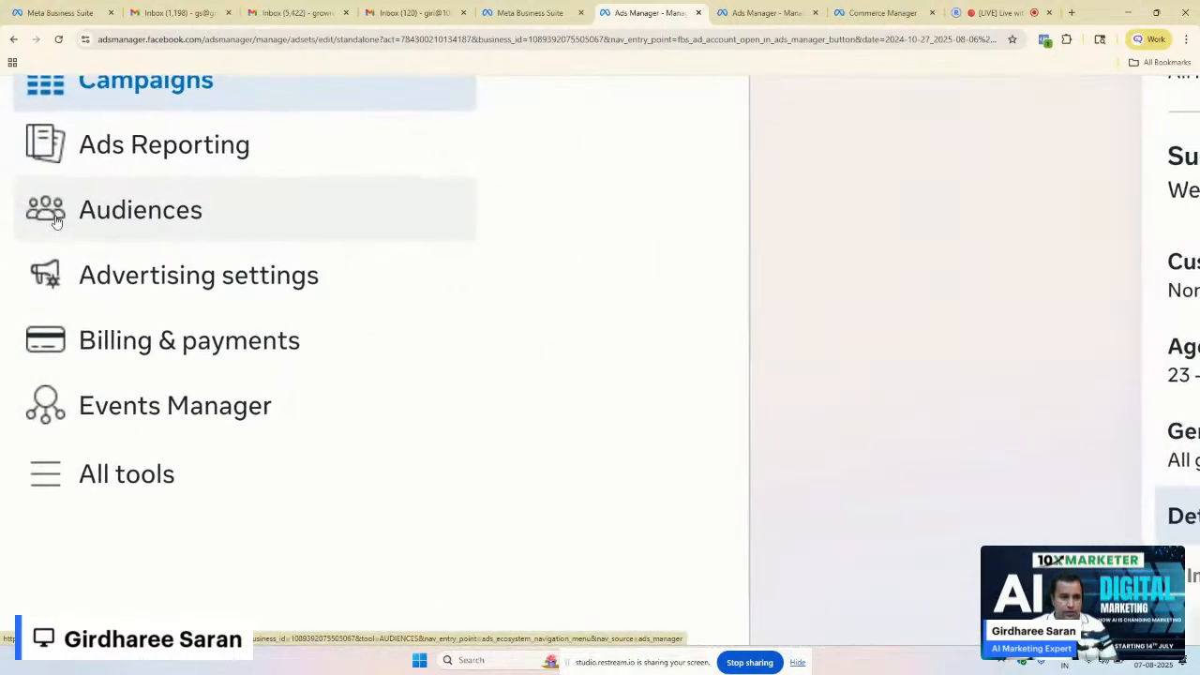
scroll(56, 222, "down", 5)
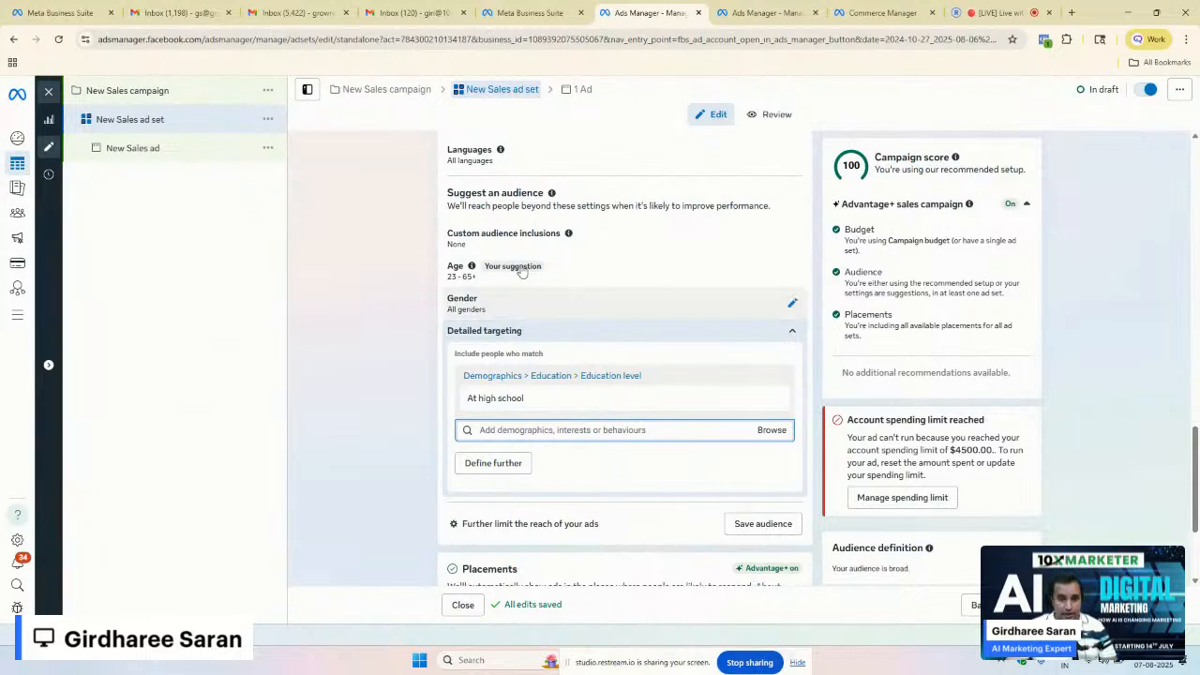
Step: Collapse the detailed targeting suggestion and dismiss the Threads feed placement notice in the Placements section
left_click(792, 333)
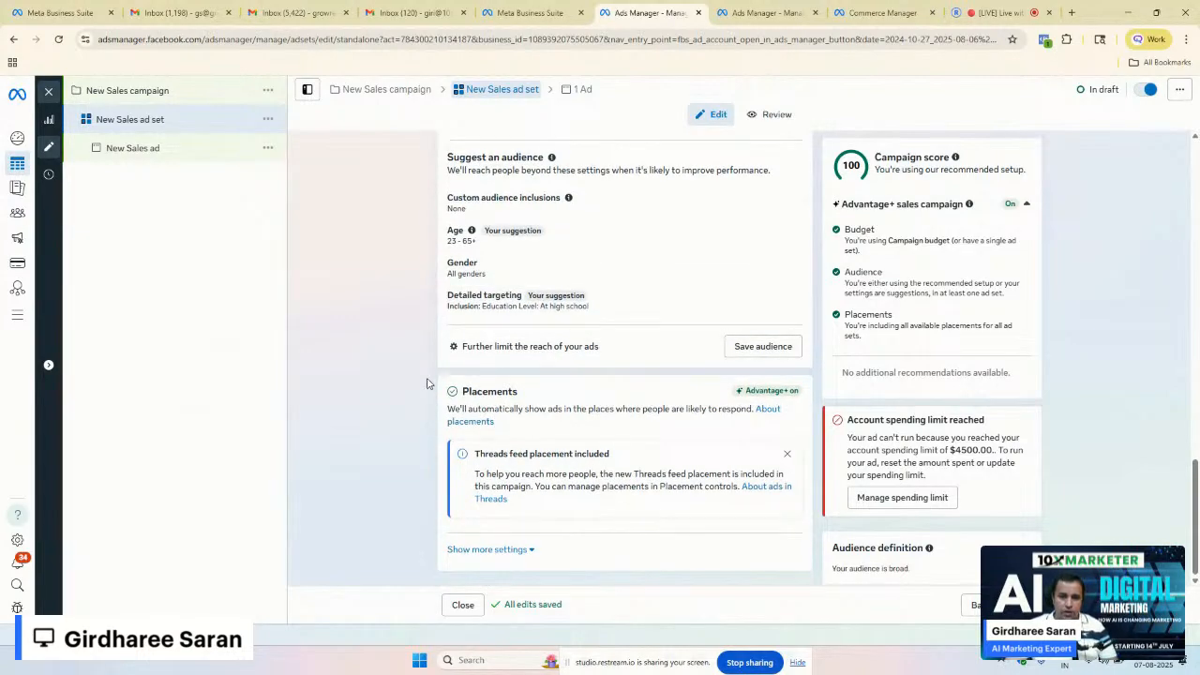
left_click_drag(1195, 485, 1196, 452)
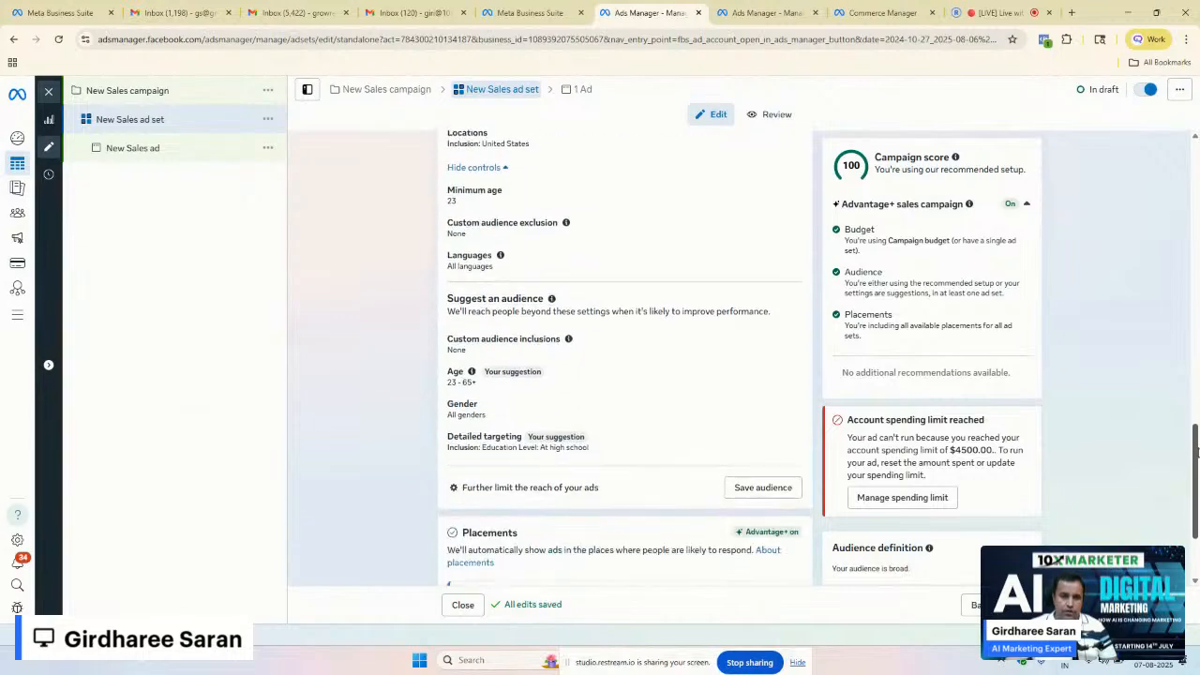
left_click_drag(1197, 453, 1197, 522)
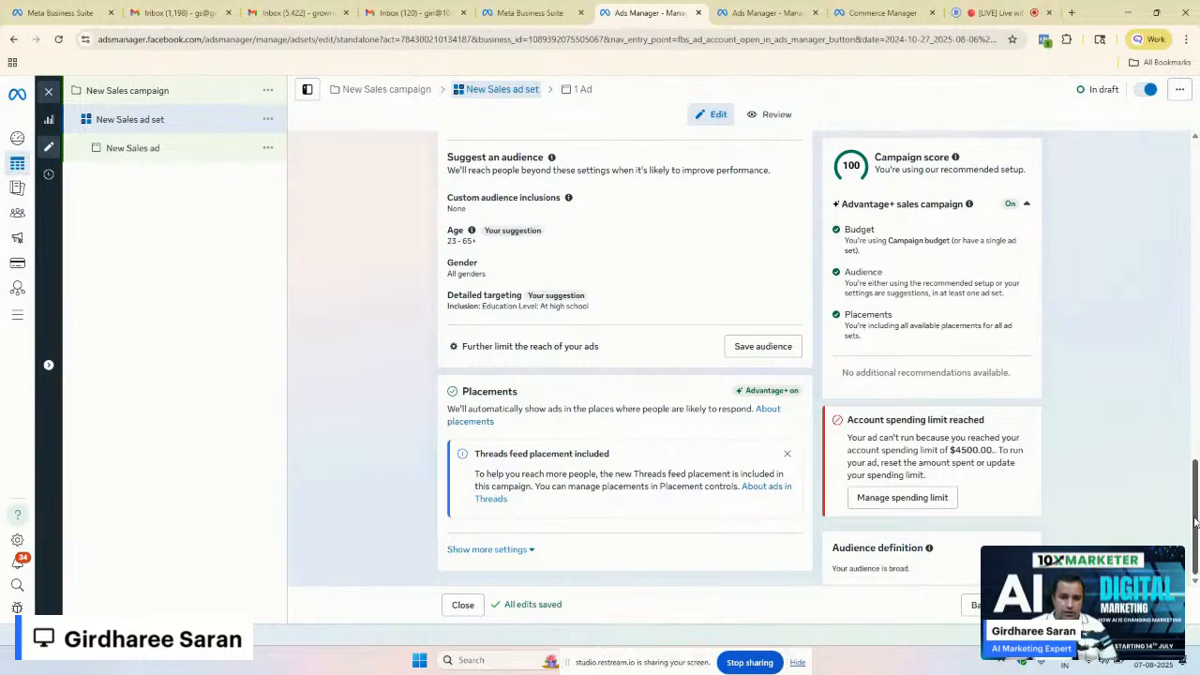
left_click(787, 454)
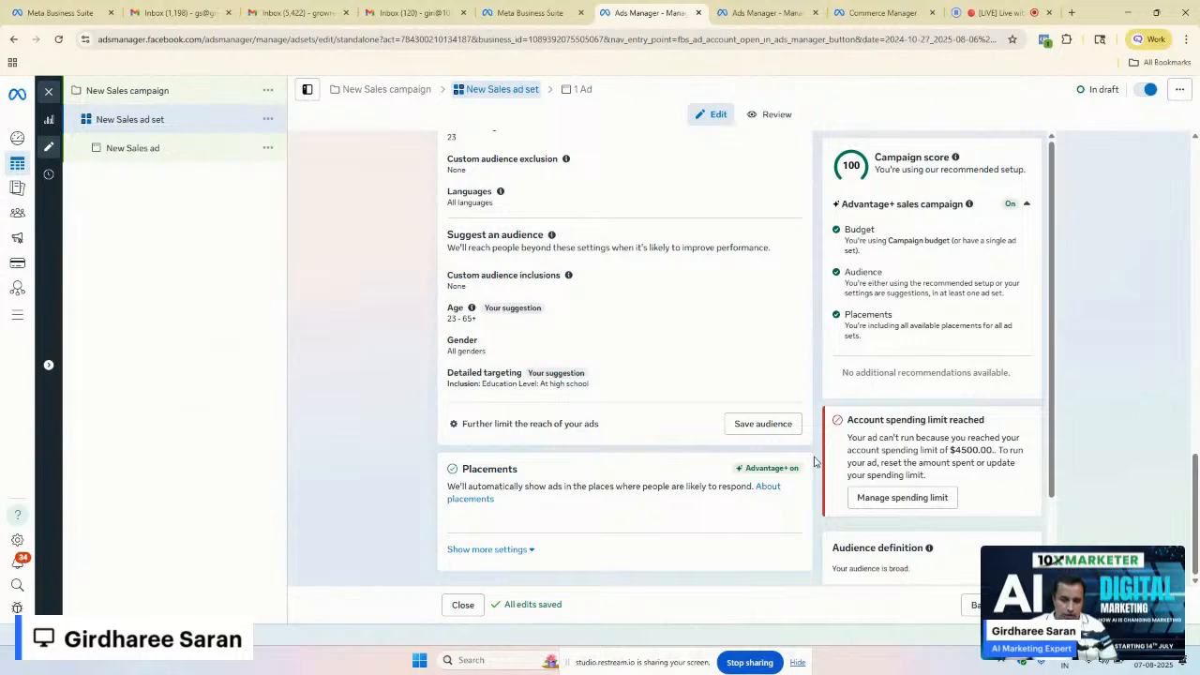
left_click_drag(1052, 396, 1052, 462)
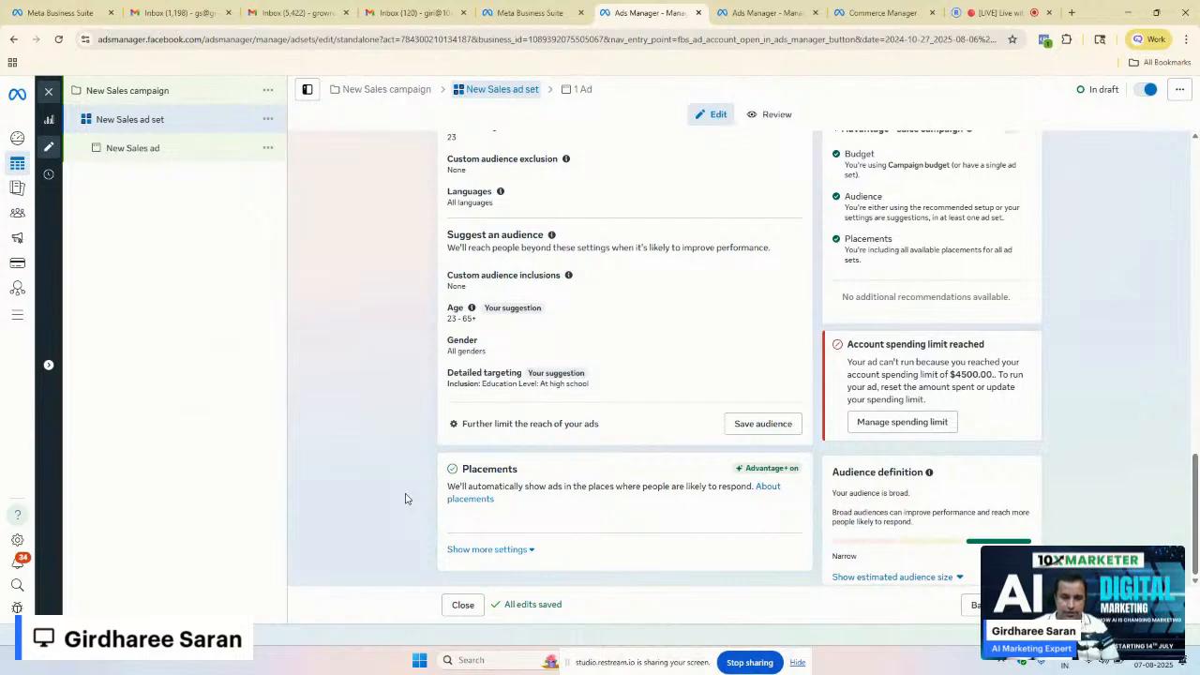
Step: Show the additional placement settings and look through the device type and mobile device choices under Devices and operating systems
left_click(470, 552)
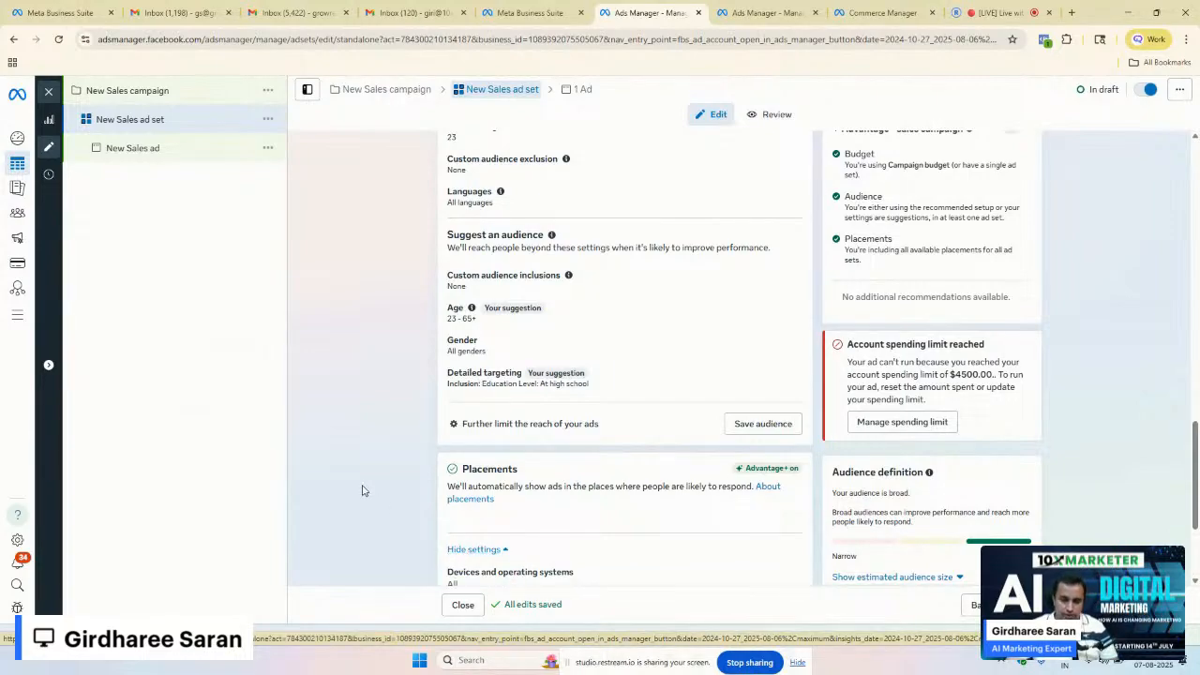
left_click_drag(1197, 458, 1199, 534)
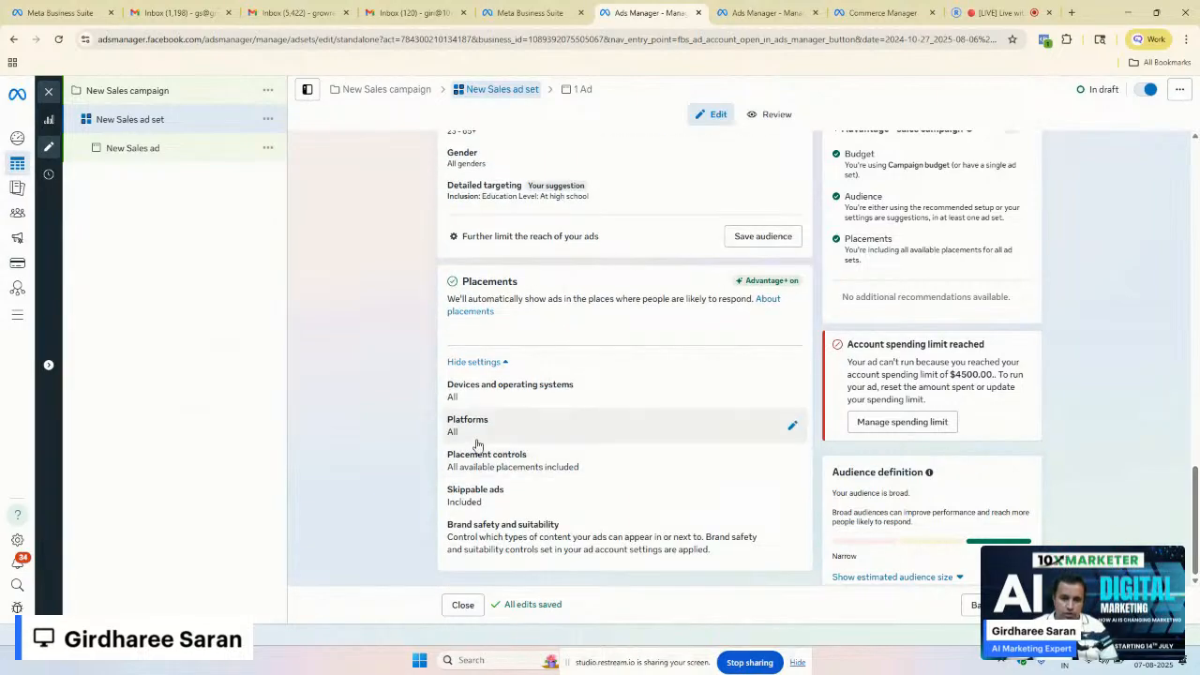
scroll(476, 445, "up", 5)
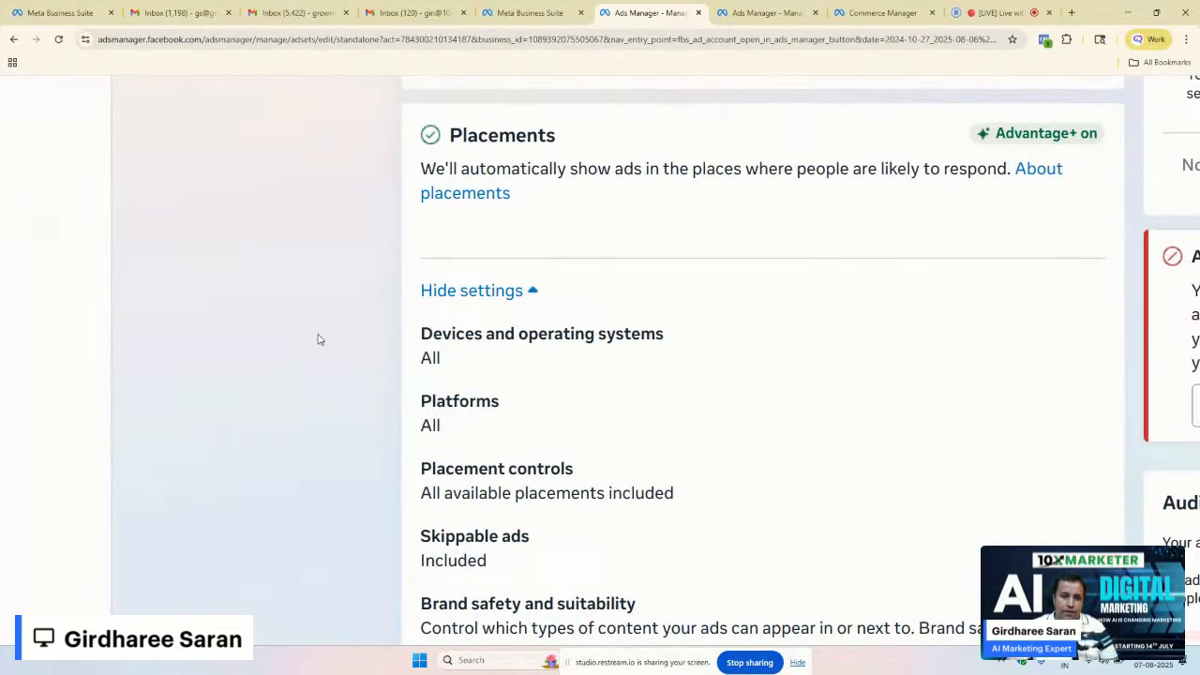
scroll(316, 340, "right", 1)
left_click(402, 356)
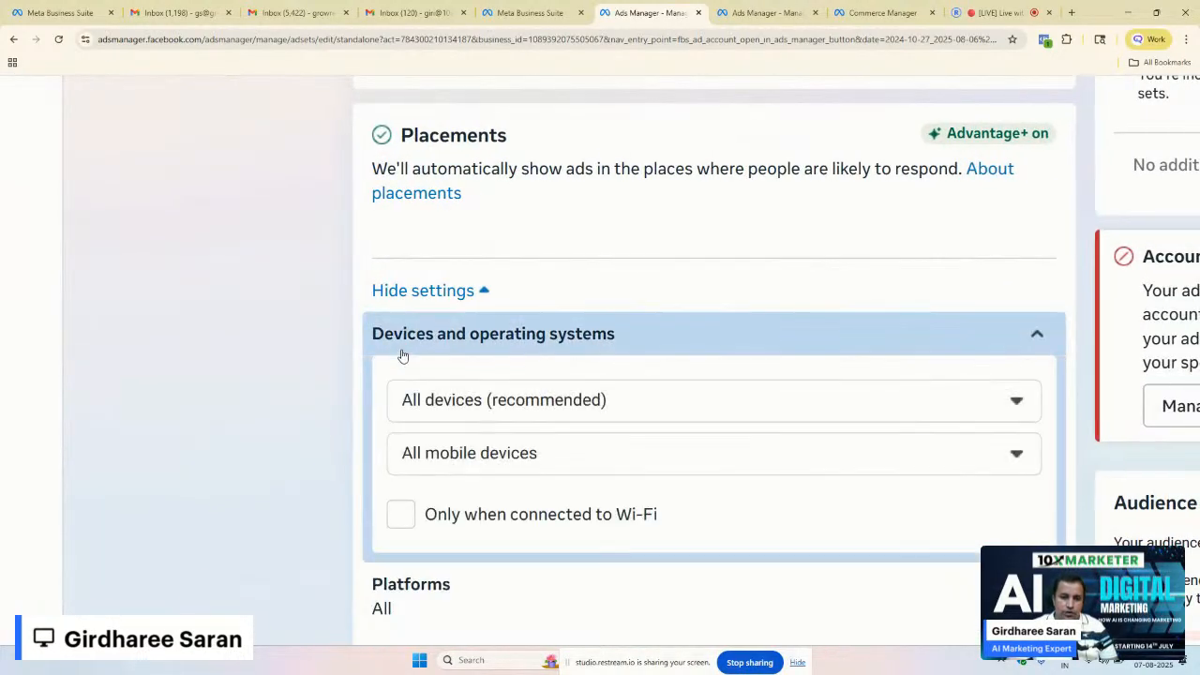
left_click(459, 413)
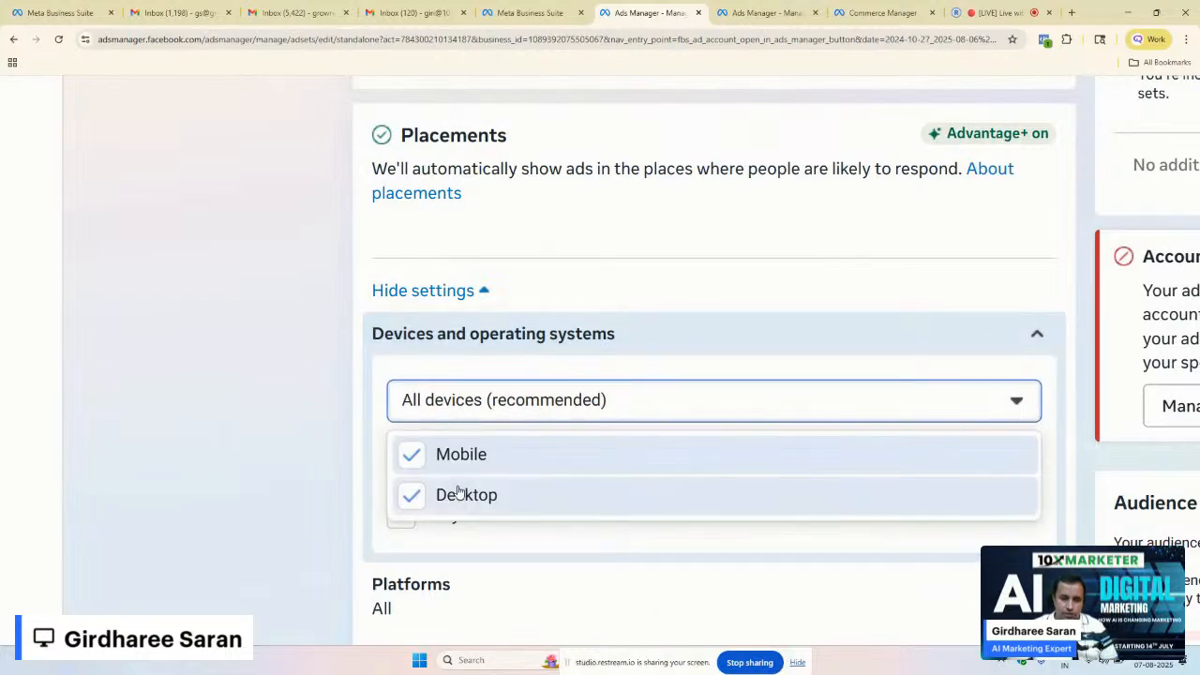
left_click(459, 404)
left_click(459, 456)
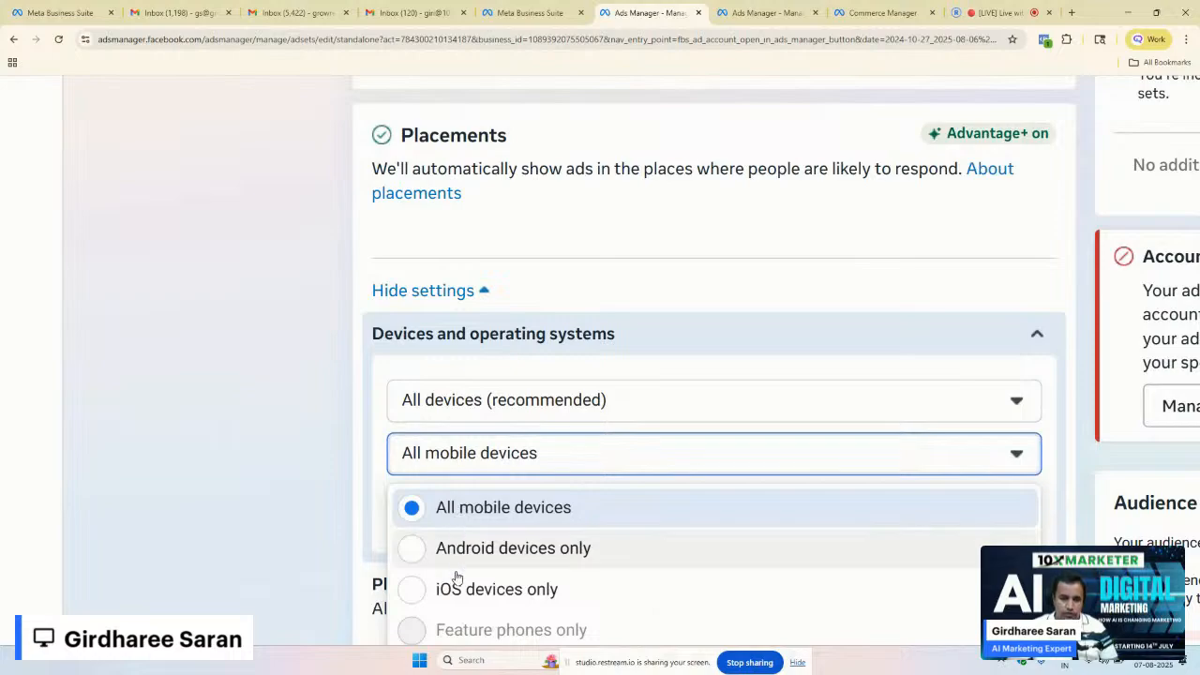
left_click(469, 452)
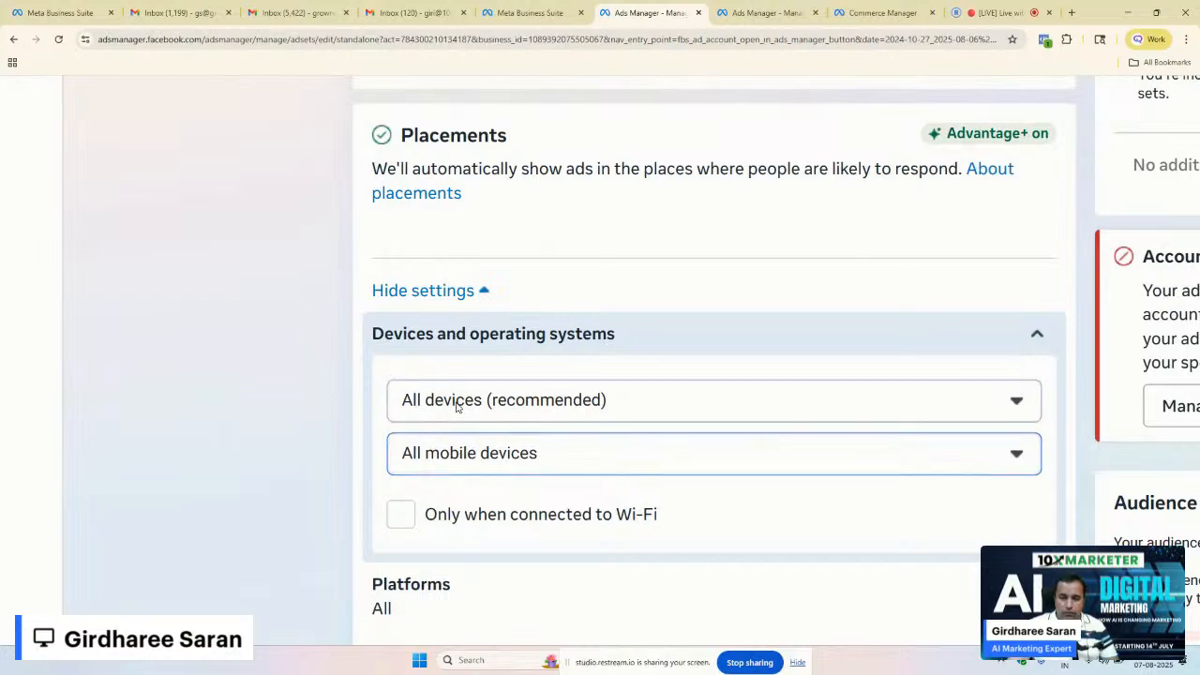
Step: Try excluding Desktop from the placement devices, then include it again
left_click(460, 406)
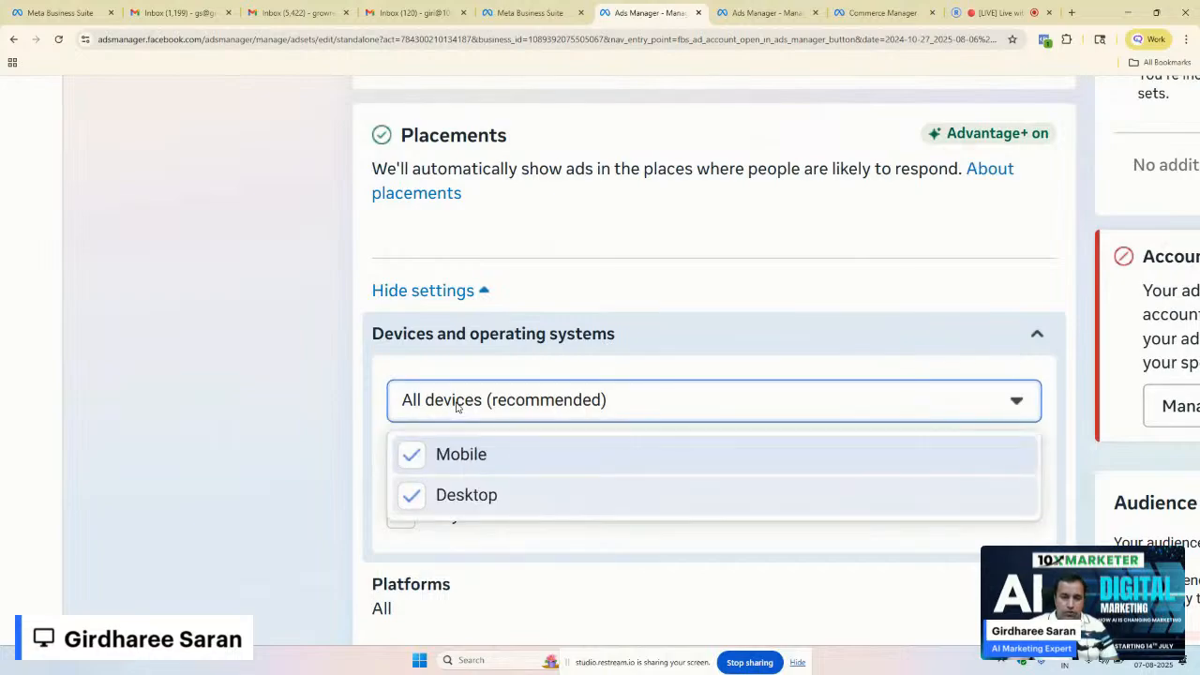
left_click(447, 496)
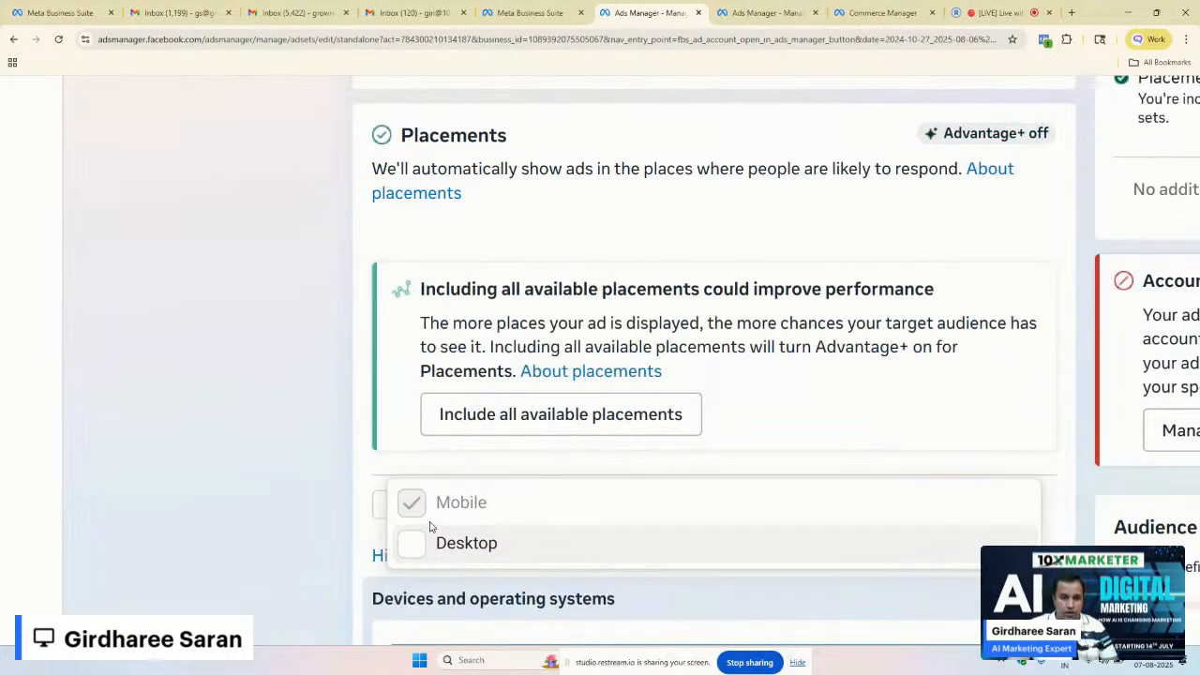
left_click(431, 547)
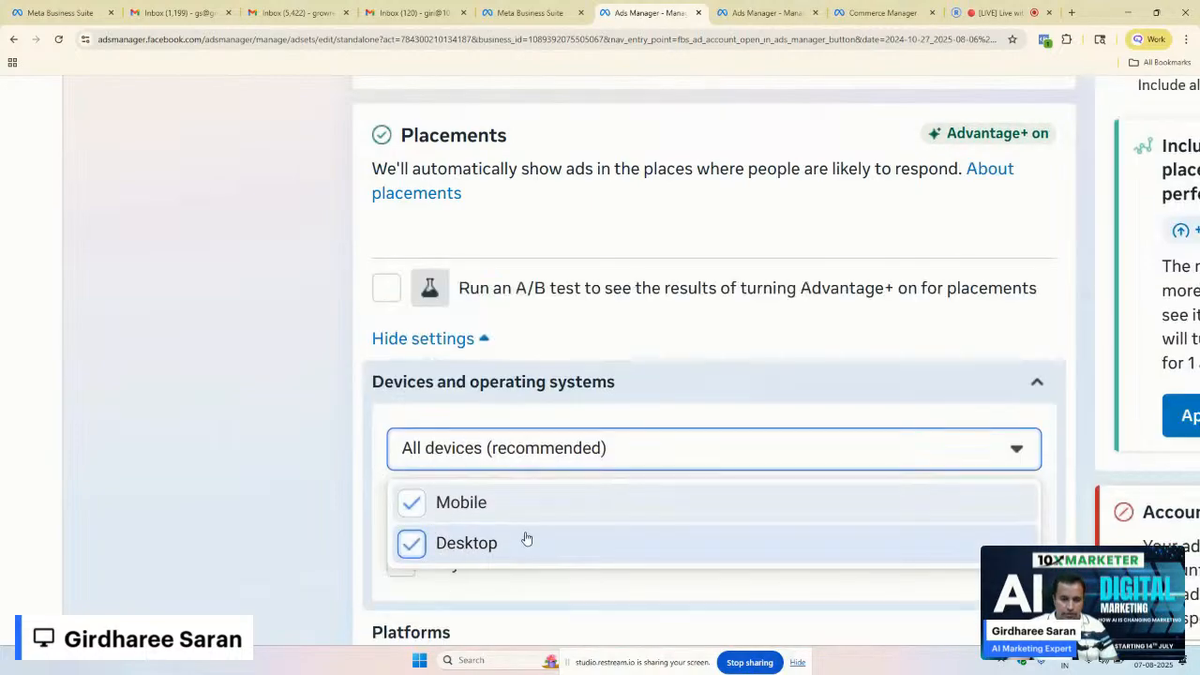
left_click(488, 452)
Step: Examine the mobile device choices and the "Only when connected to Wi-Fi" option, then close Devices and operating systems
left_click(495, 492)
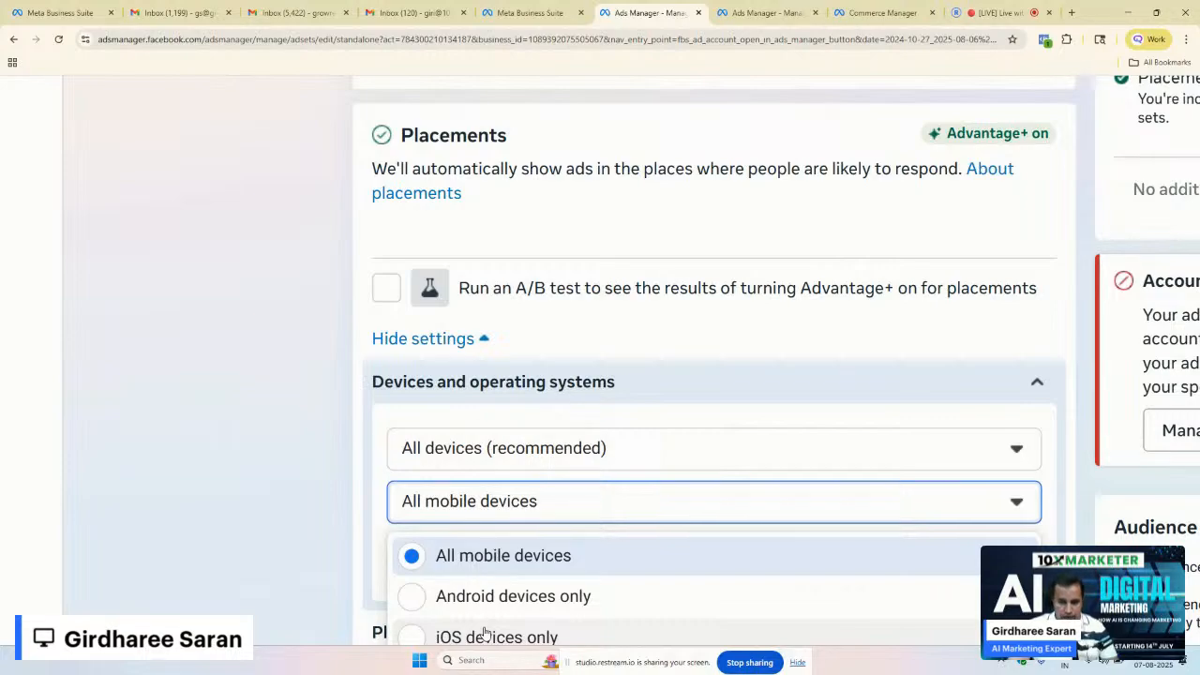
left_click(476, 491)
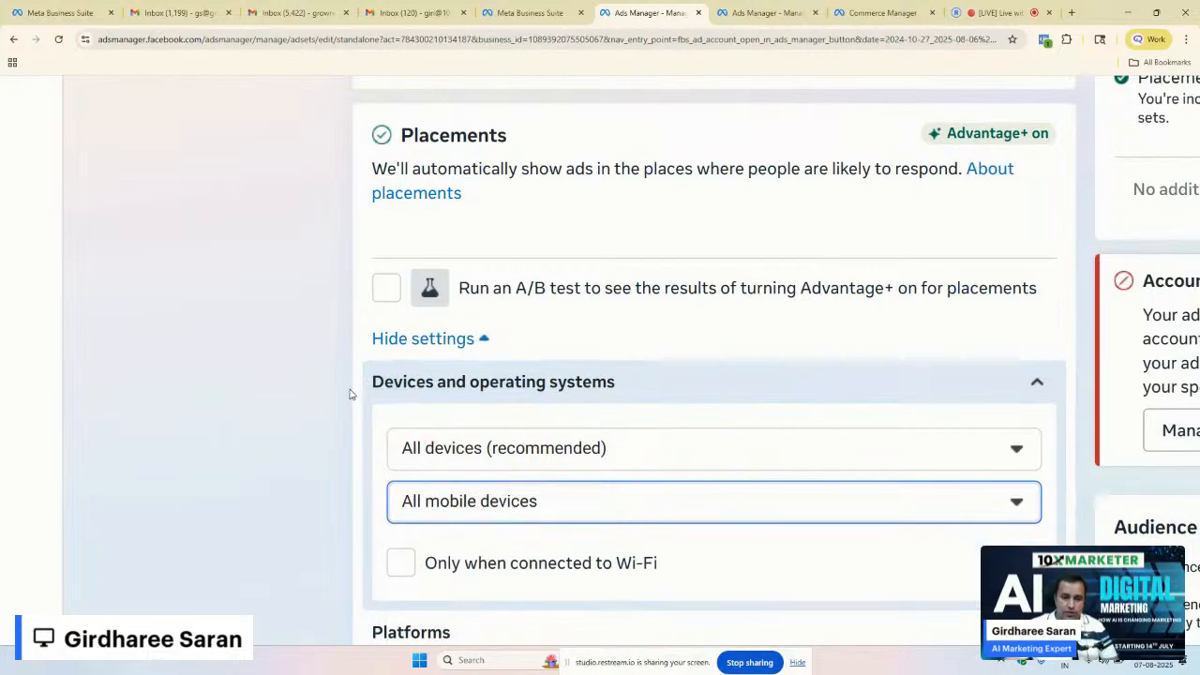
scroll(349, 394, "down", 3)
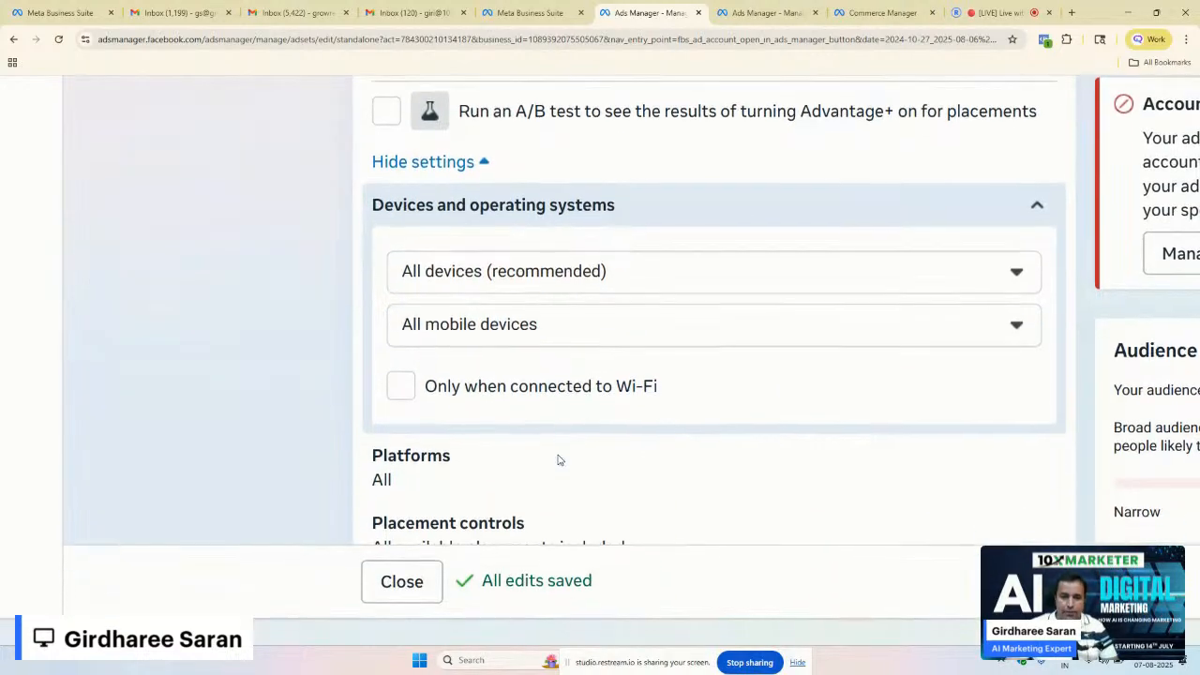
key("ctrl+plus")
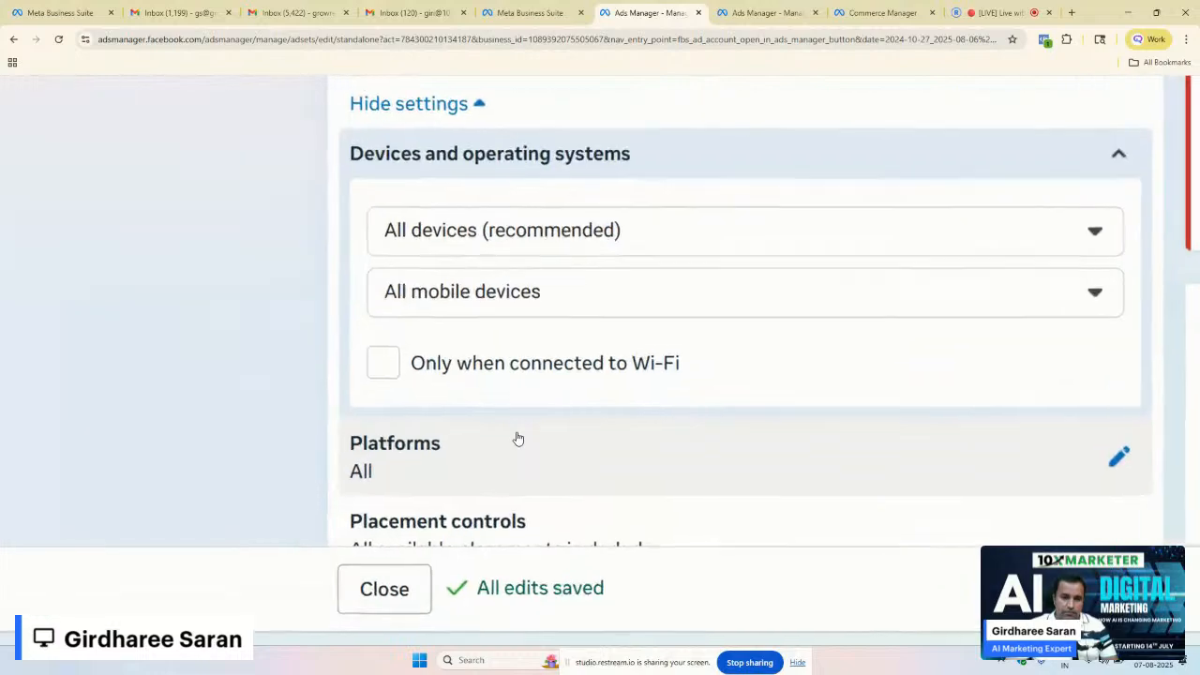
key("ctrl+plus")
key("ctrl+plus")
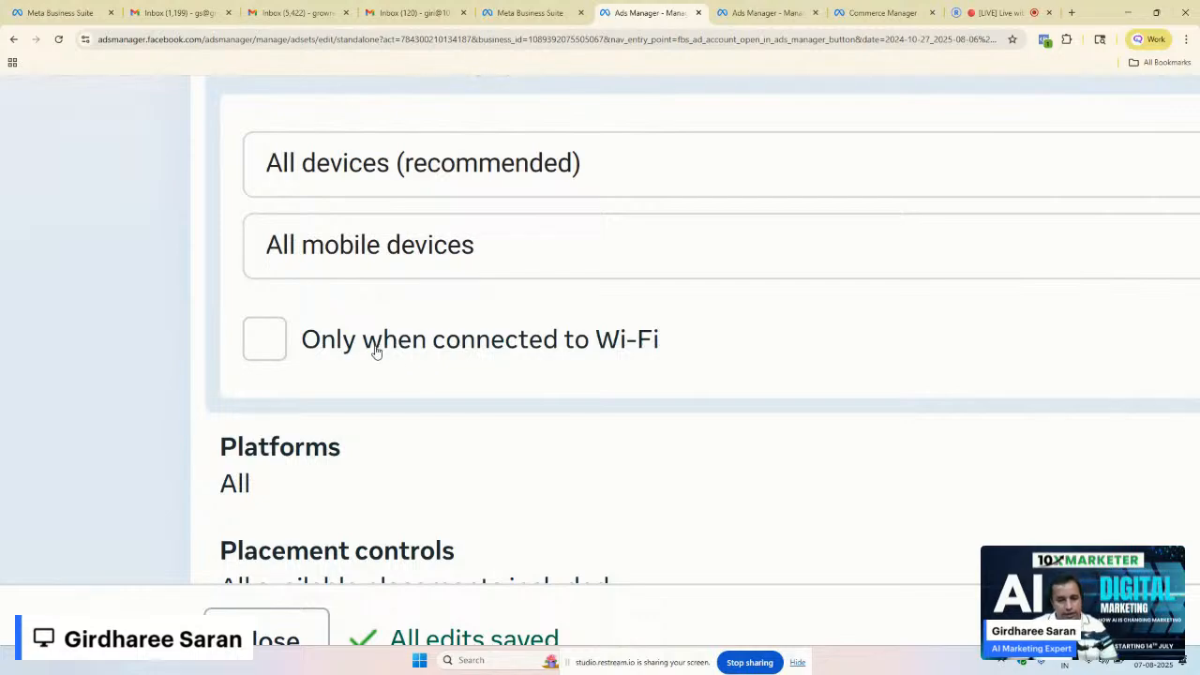
scroll(376, 352, "up", 3)
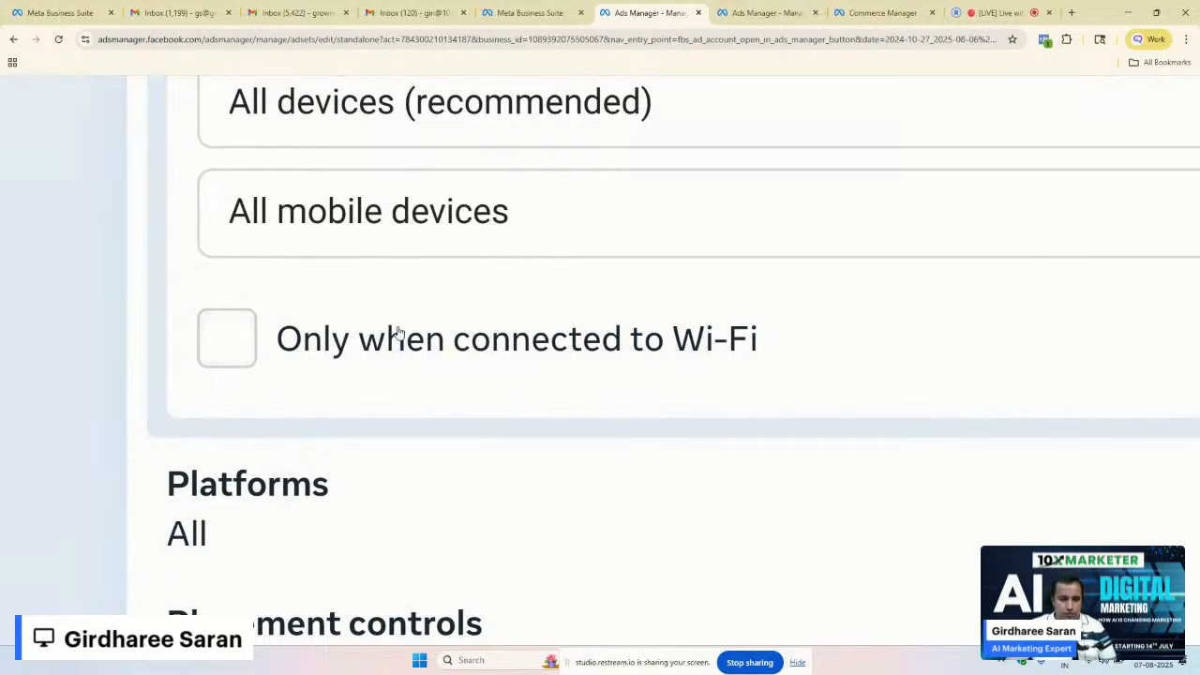
scroll(326, 359, "down", 5)
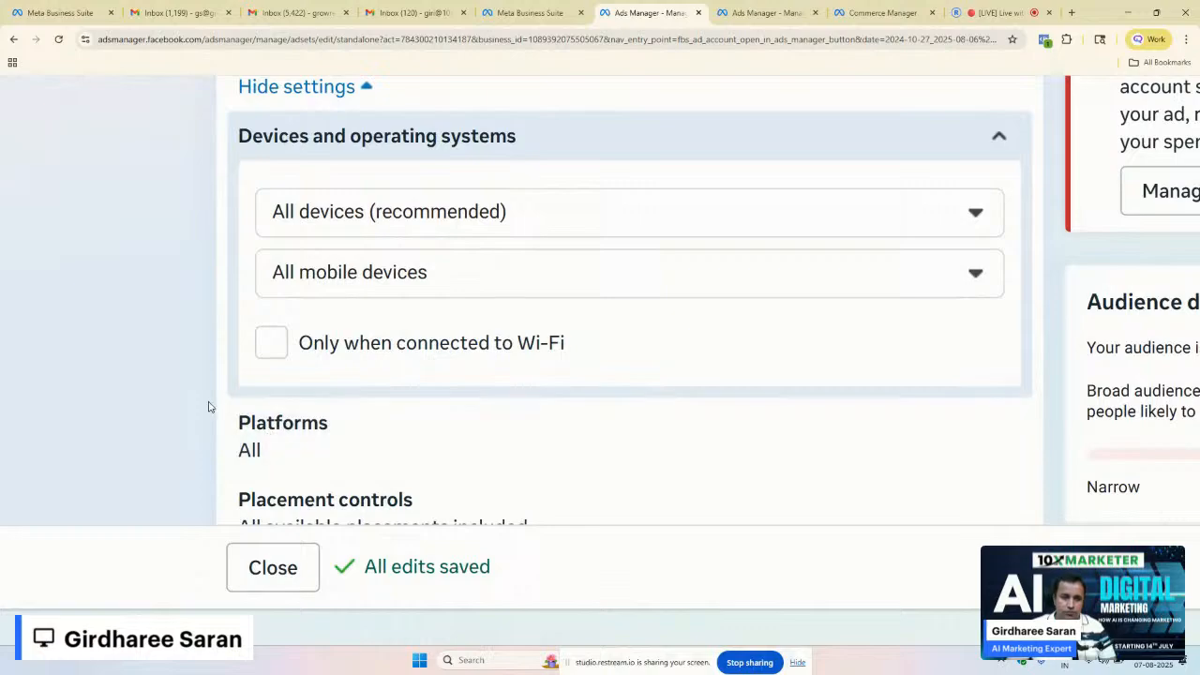
scroll(225, 413, "down", 1)
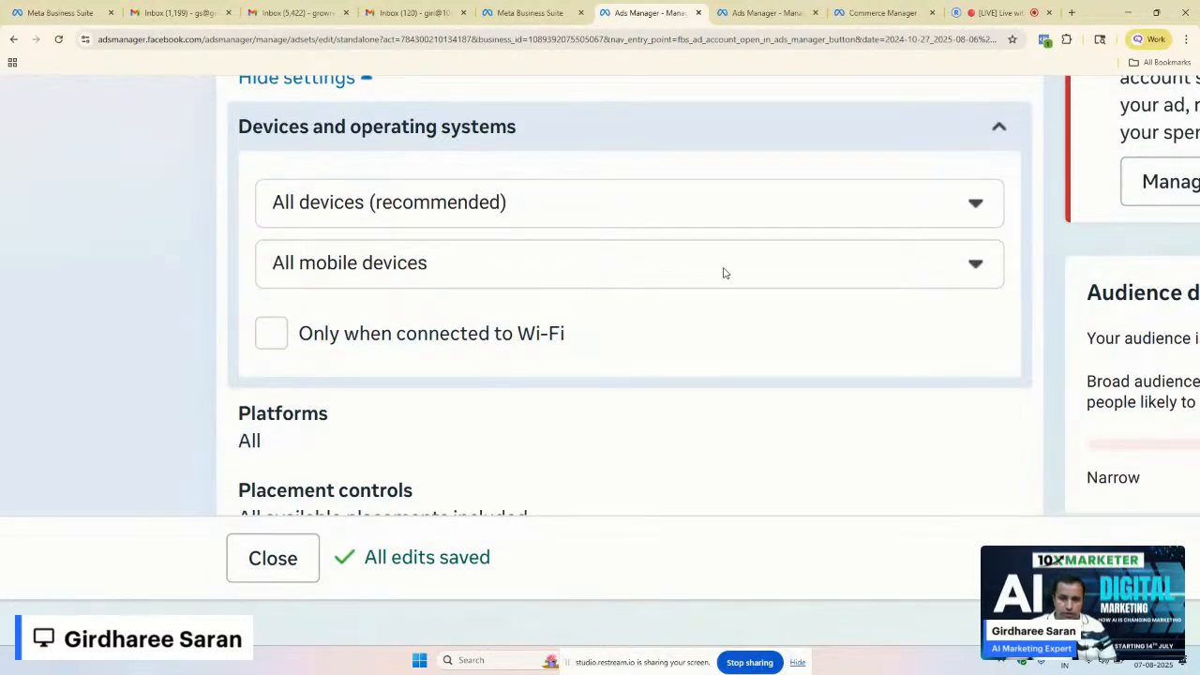
left_click(1020, 123)
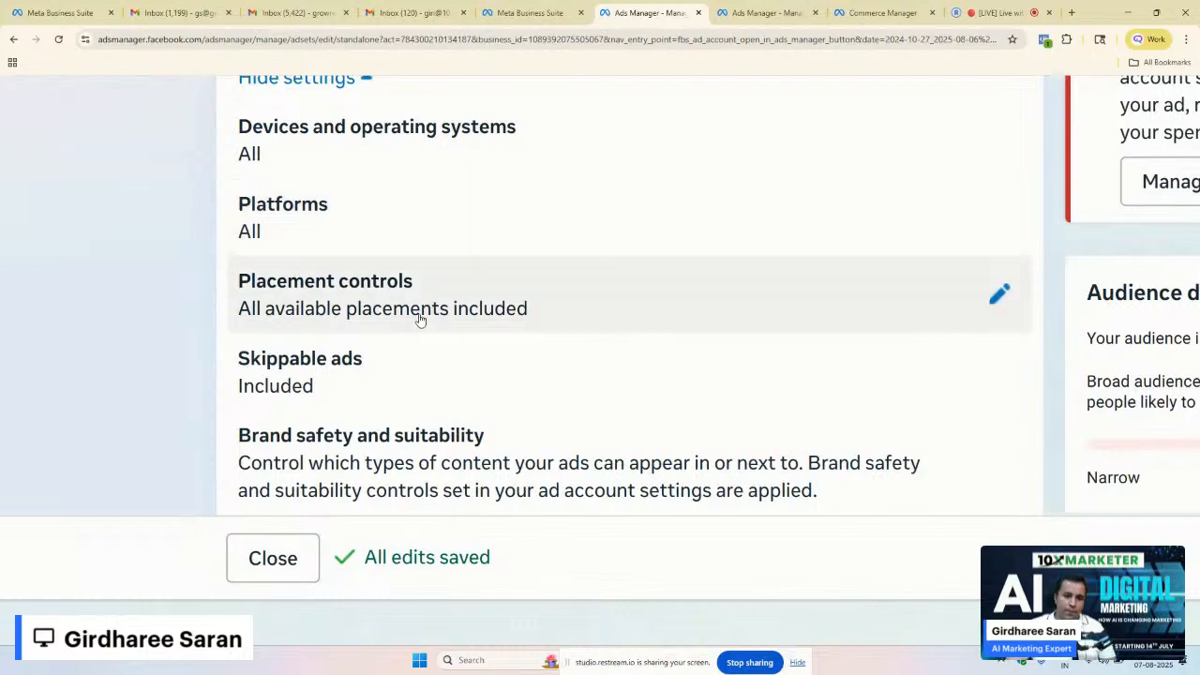
Step: Open the placement controls and review the placement categories and their preview
left_click(360, 307)
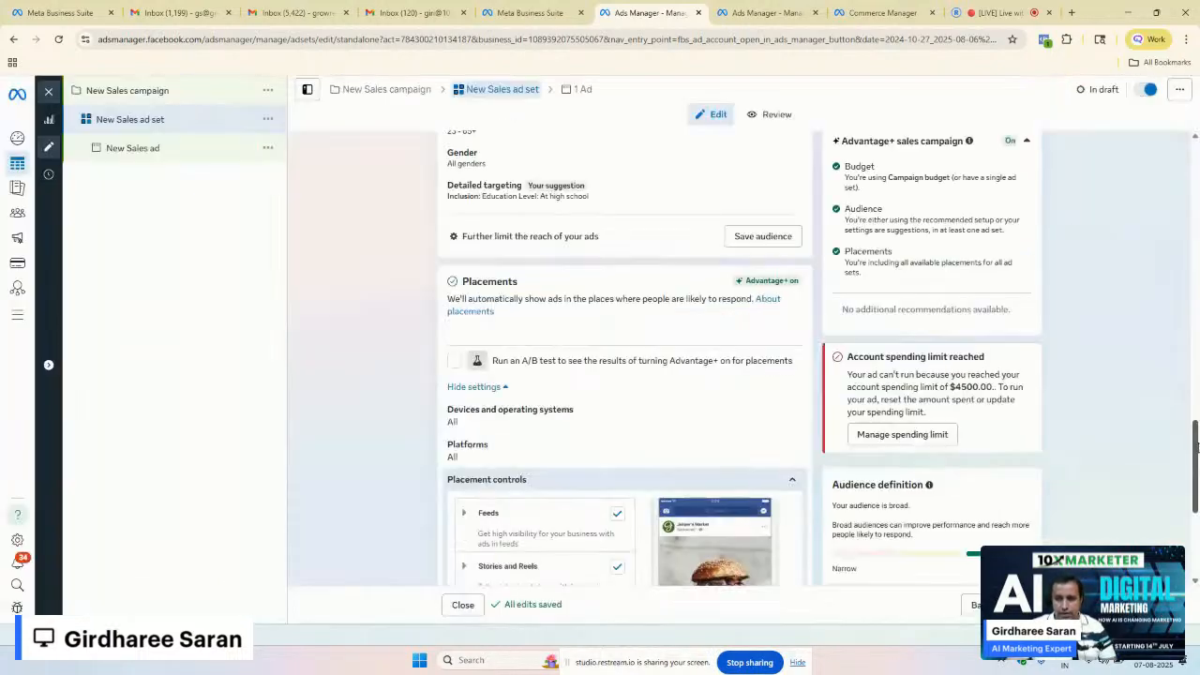
scroll(1197, 457, "down", 3)
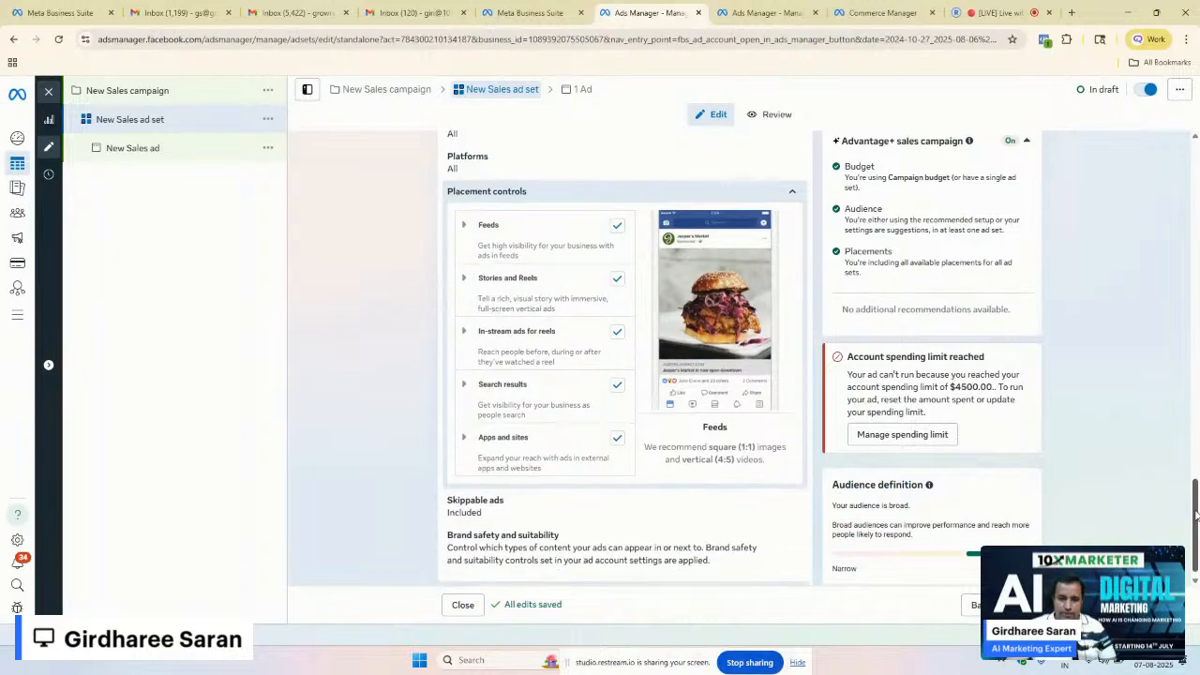
scroll(582, 378, "up", 5)
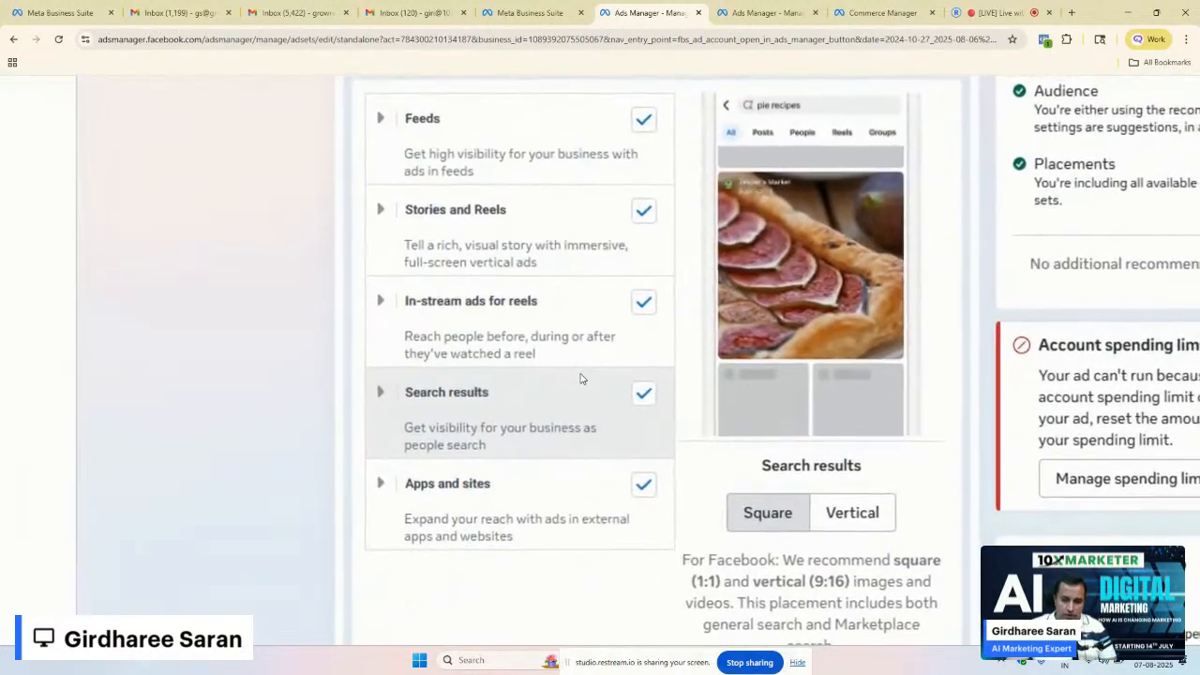
scroll(581, 379, "down", 5)
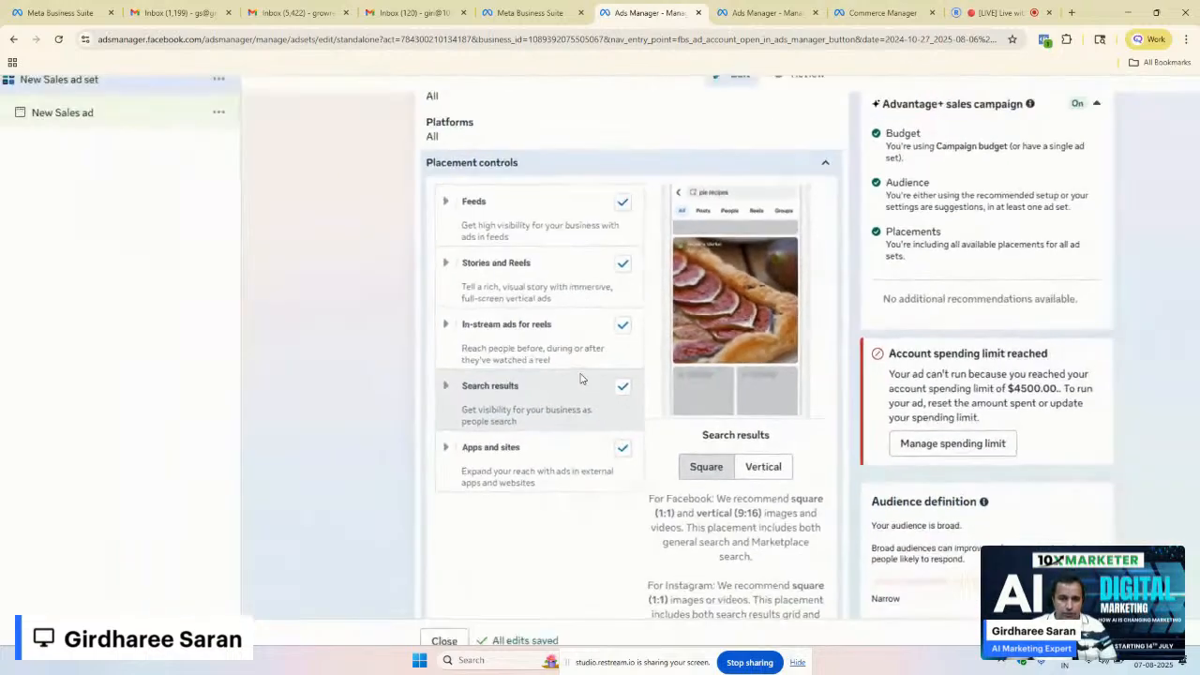
Step: Open the Platforms setting for the placements and exclude Threads
left_click(471, 152)
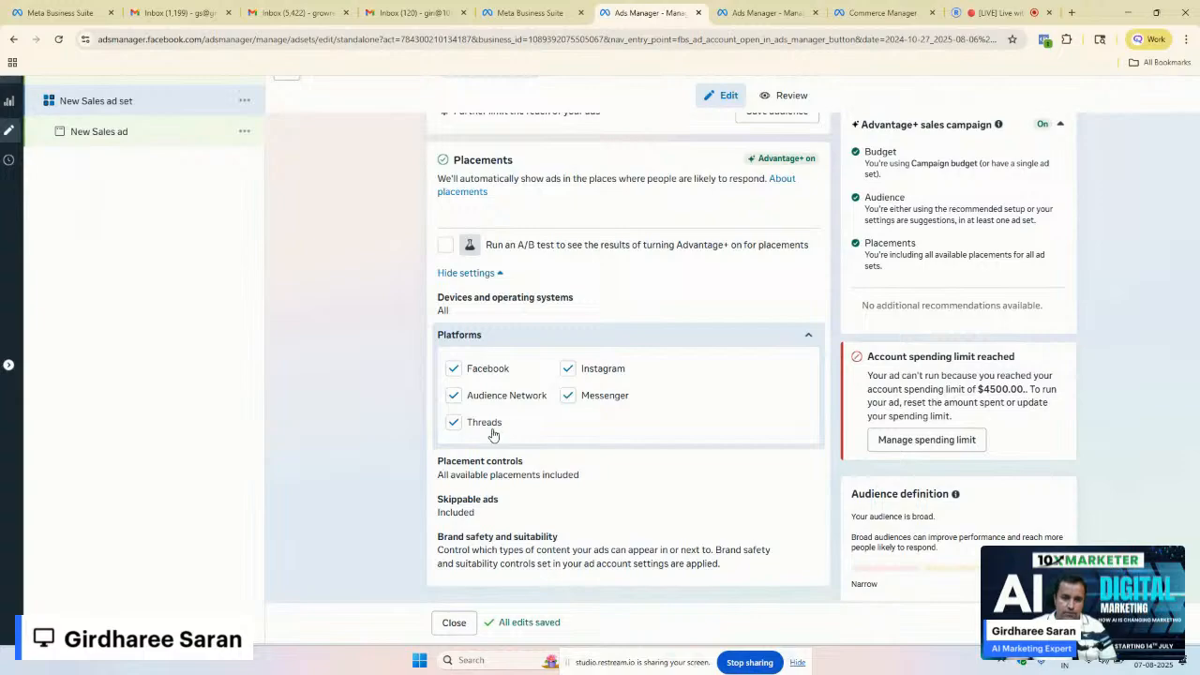
scroll(493, 435, "up", 5)
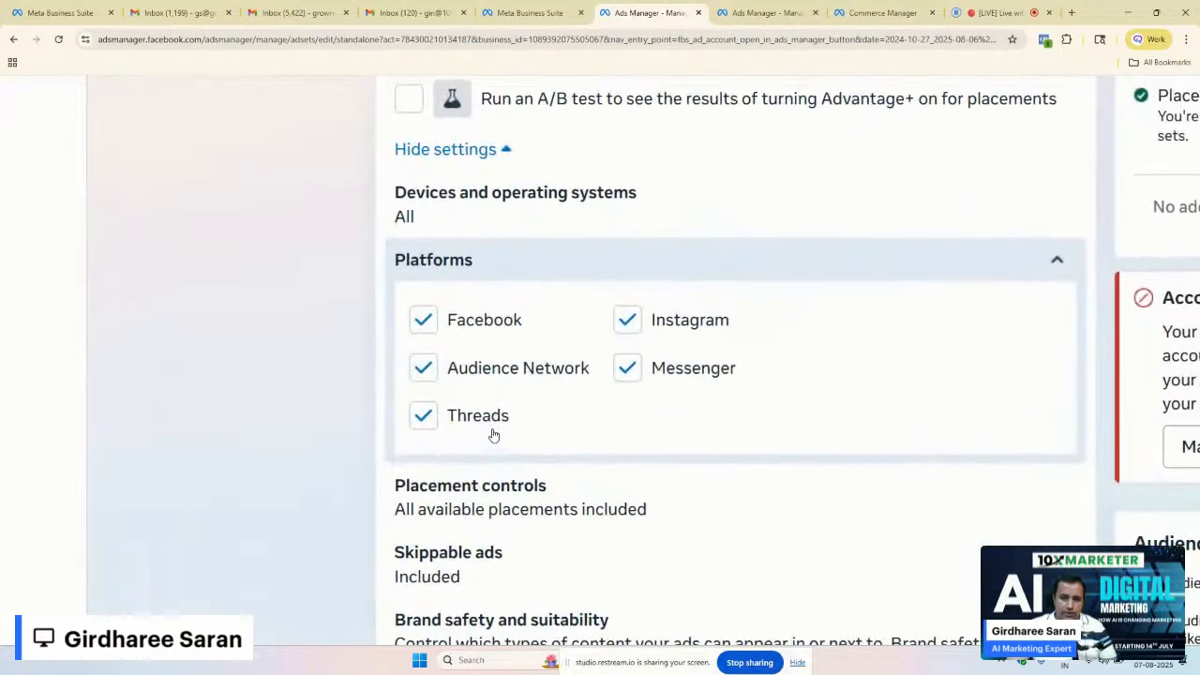
scroll(502, 389, "up", 3)
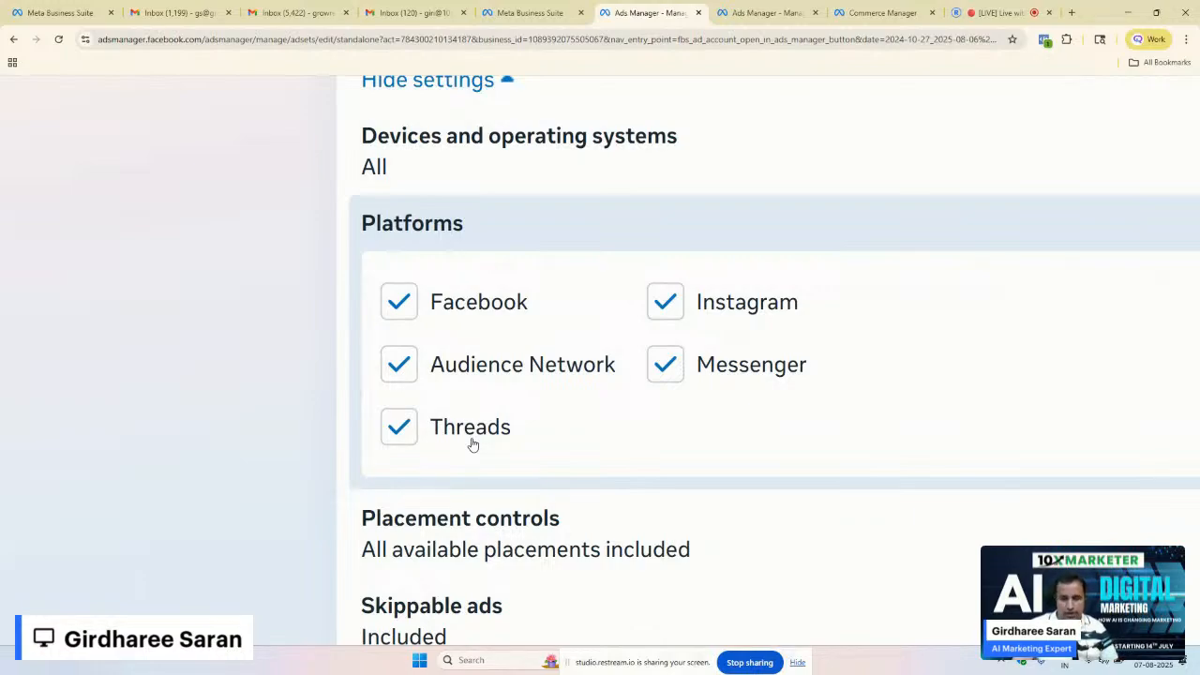
left_click(400, 427)
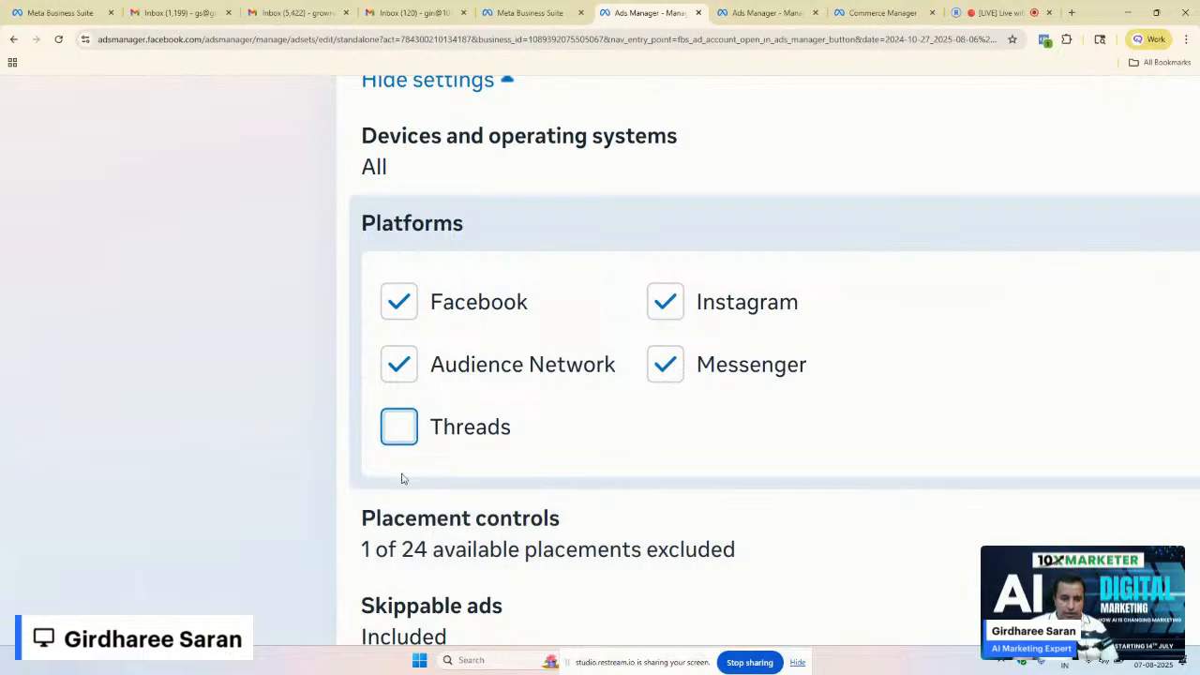
left_click(399, 441)
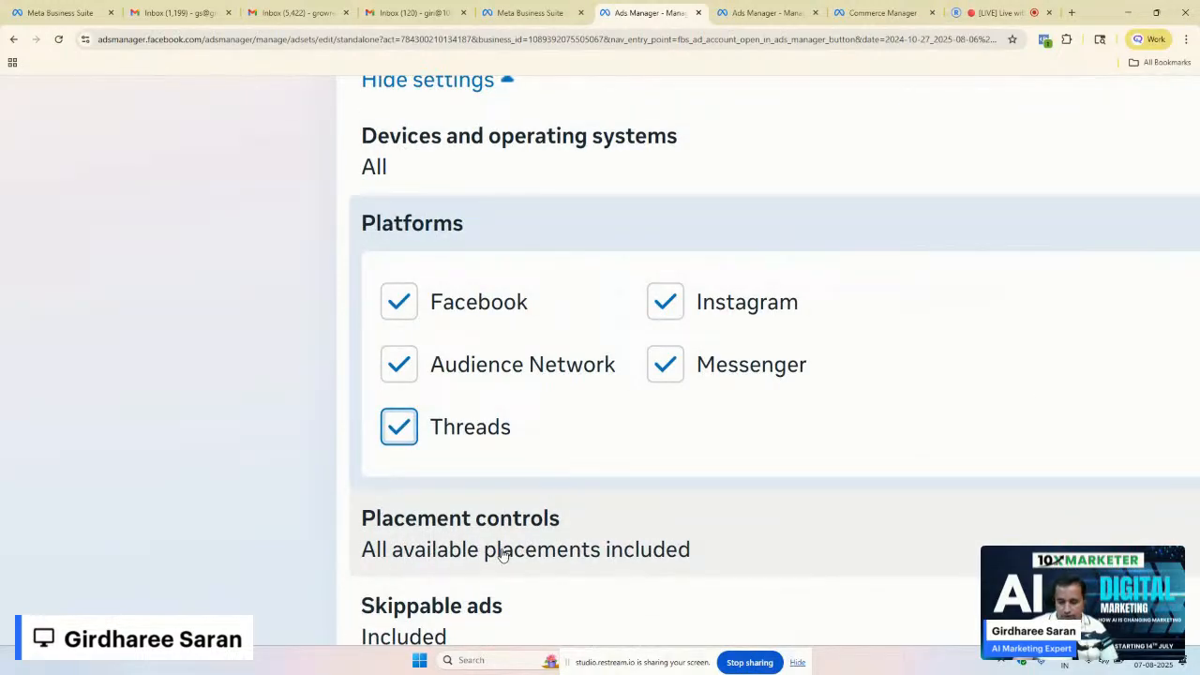
left_click(394, 435)
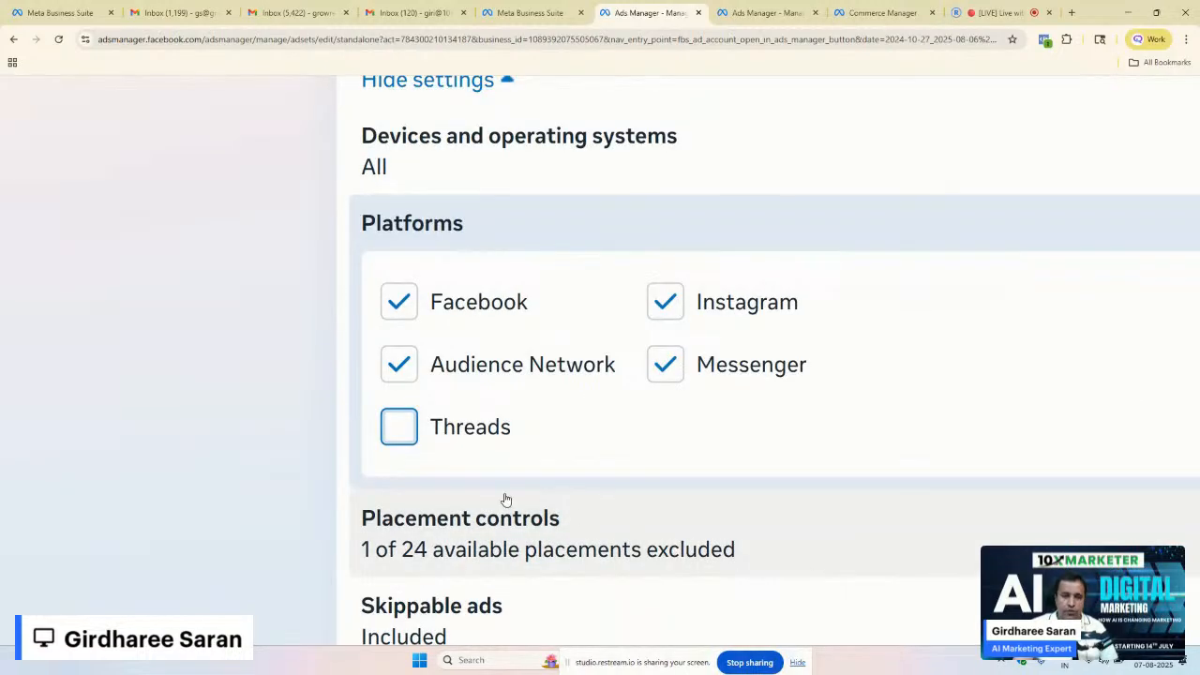
scroll(400, 366, "up", 3)
scroll(403, 417, "up", 1)
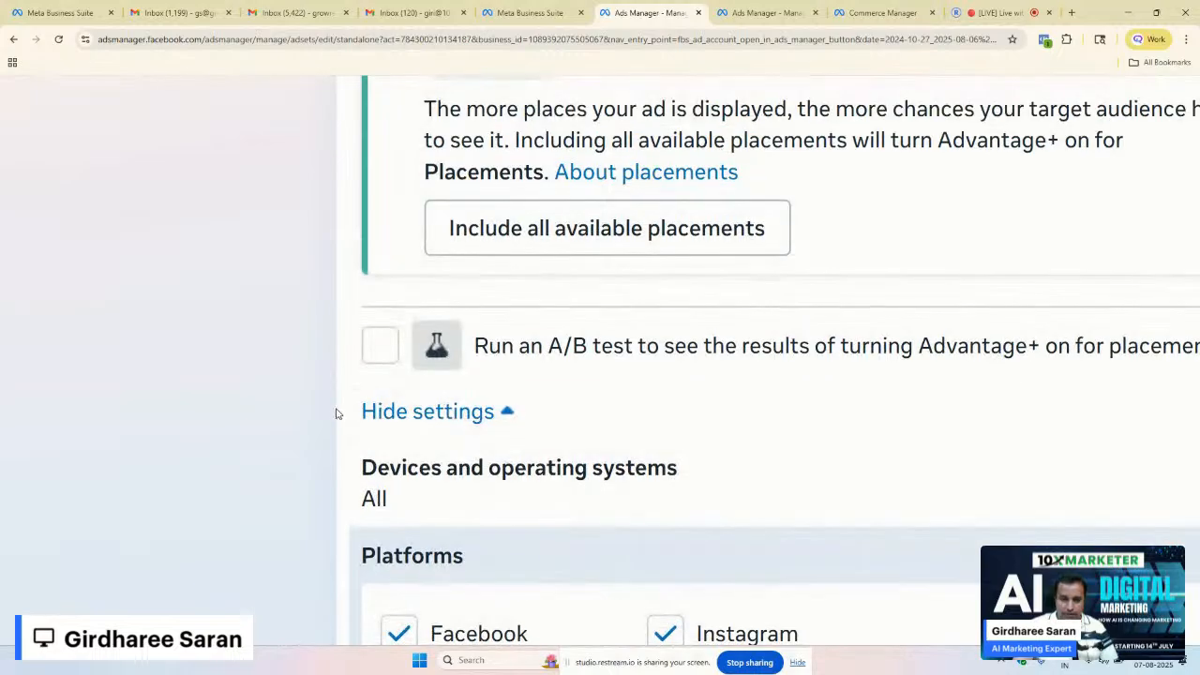
Step: Review which platforms are included in the ad set's Platforms setting, including the Audience Network and Threads choices
scroll(337, 414, "down", 4)
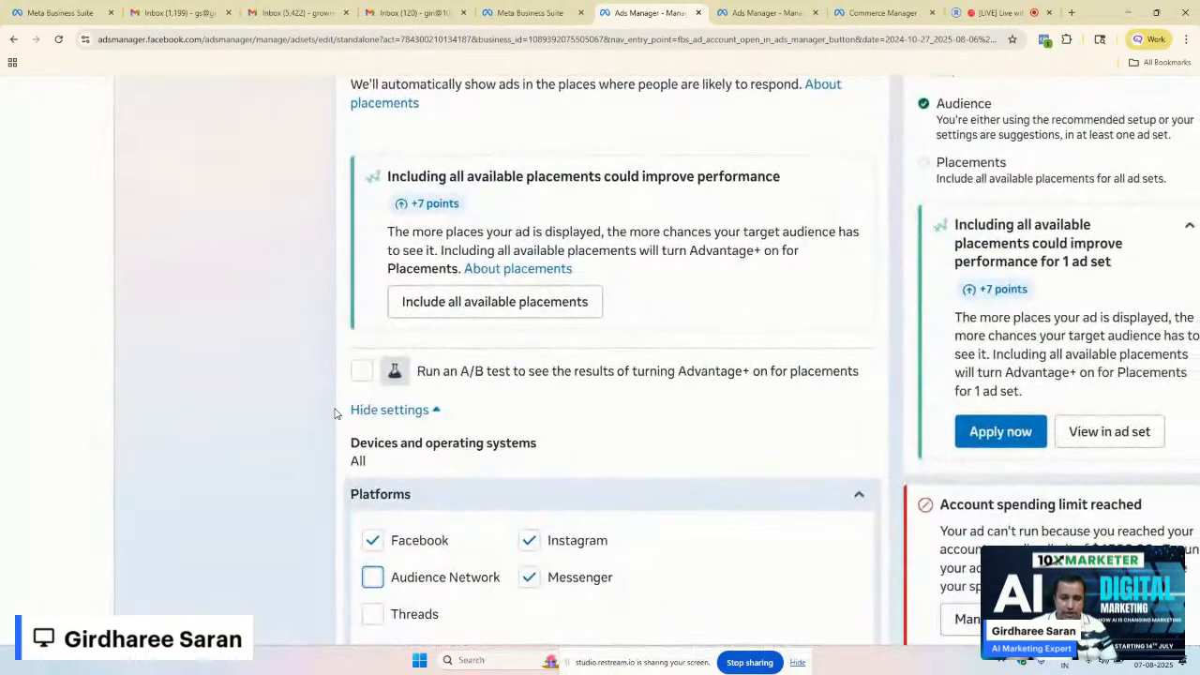
scroll(306, 489, "down", 1)
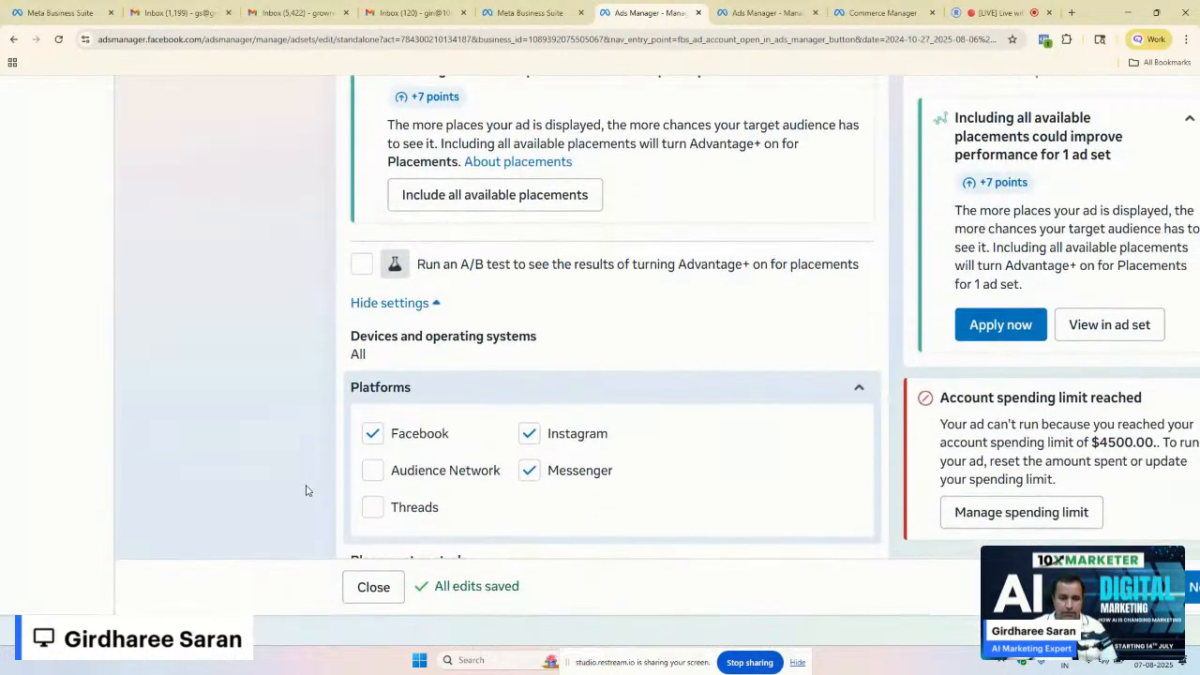
scroll(367, 485, "up", 2)
scroll(368, 487, "up", 1)
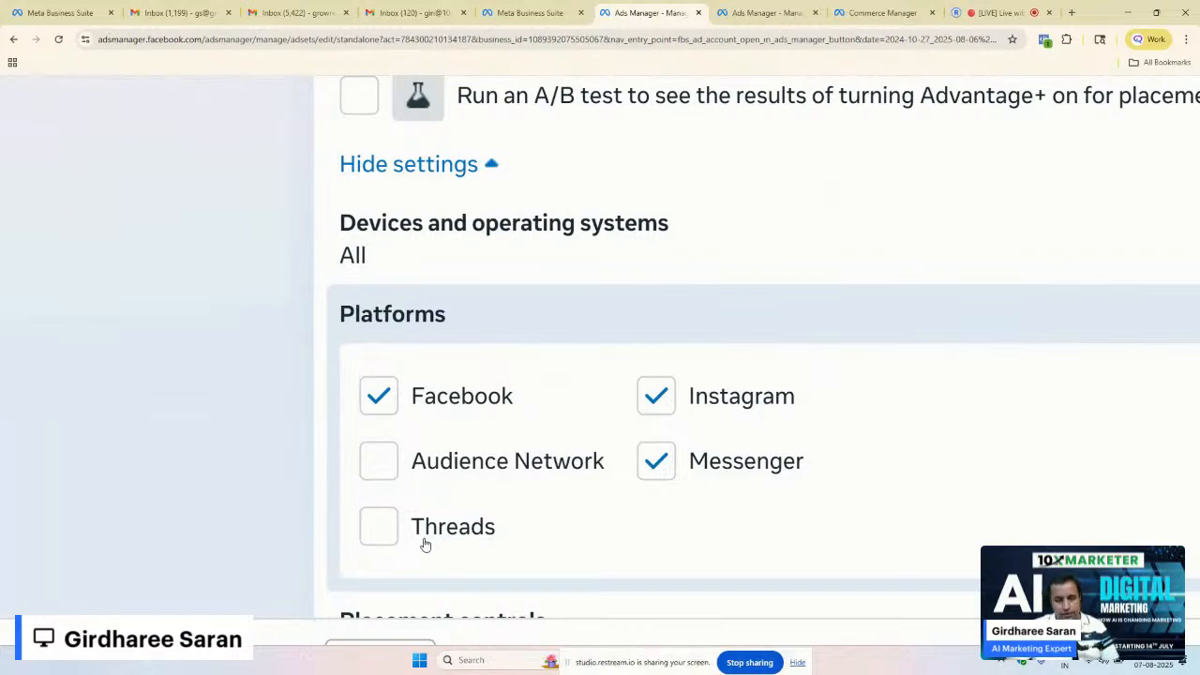
scroll(398, 531, "down", 3)
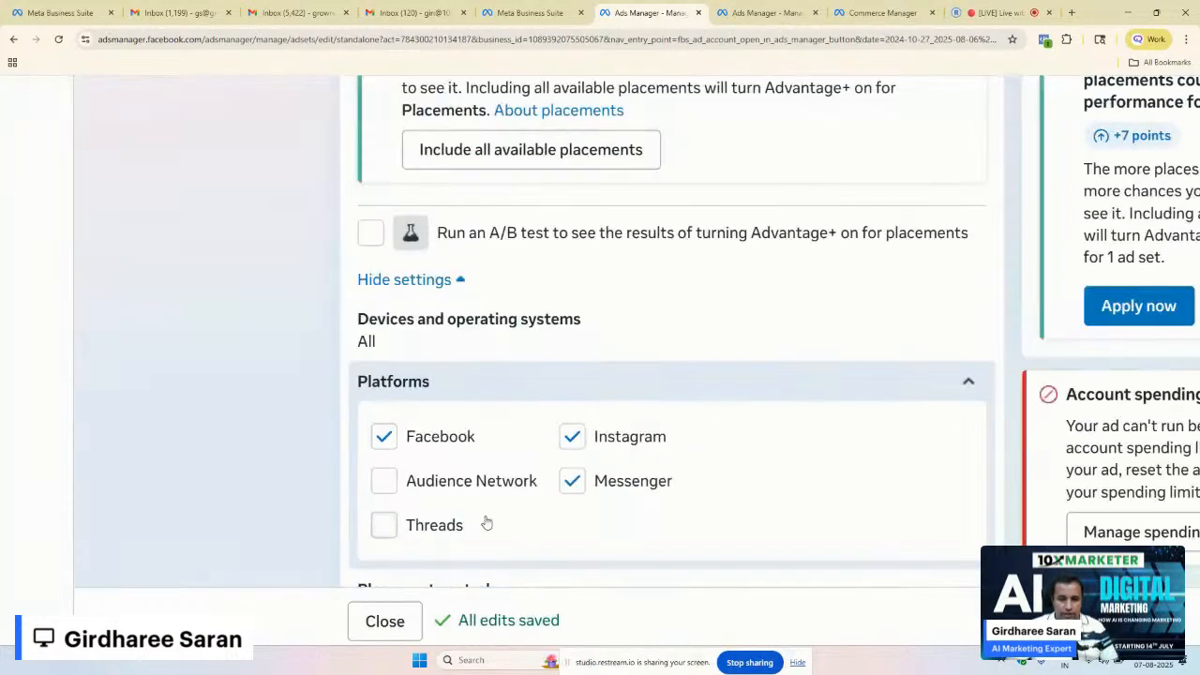
scroll(312, 383, "down", 1)
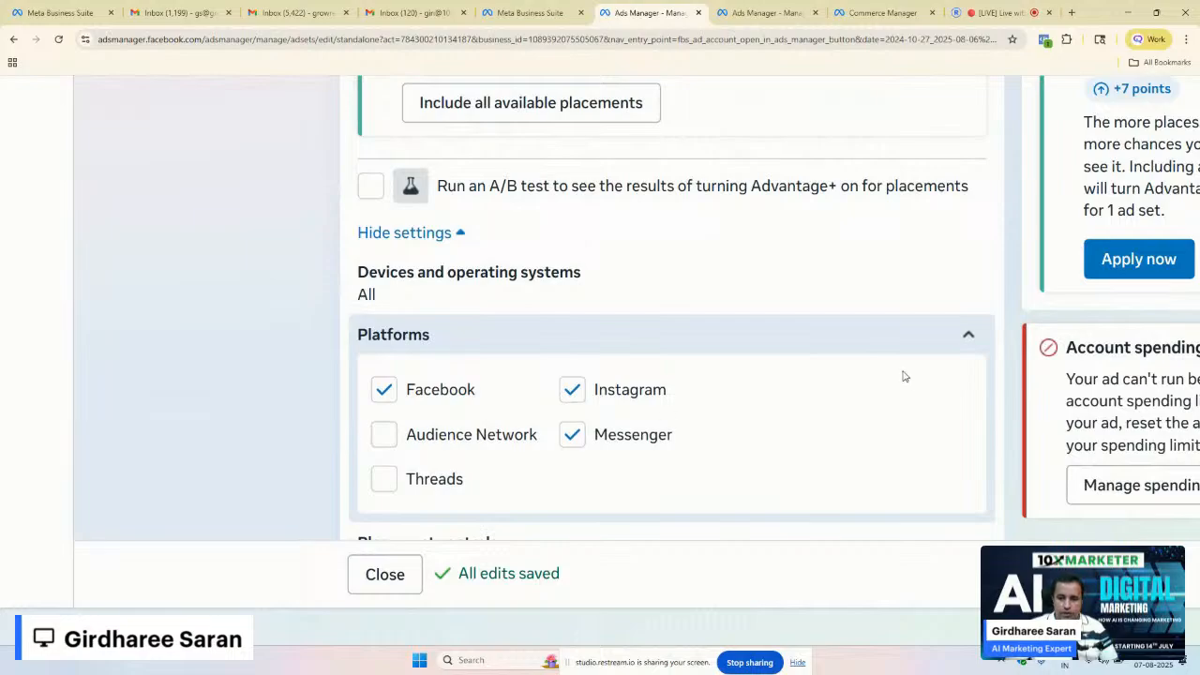
scroll(911, 381, "down", 5)
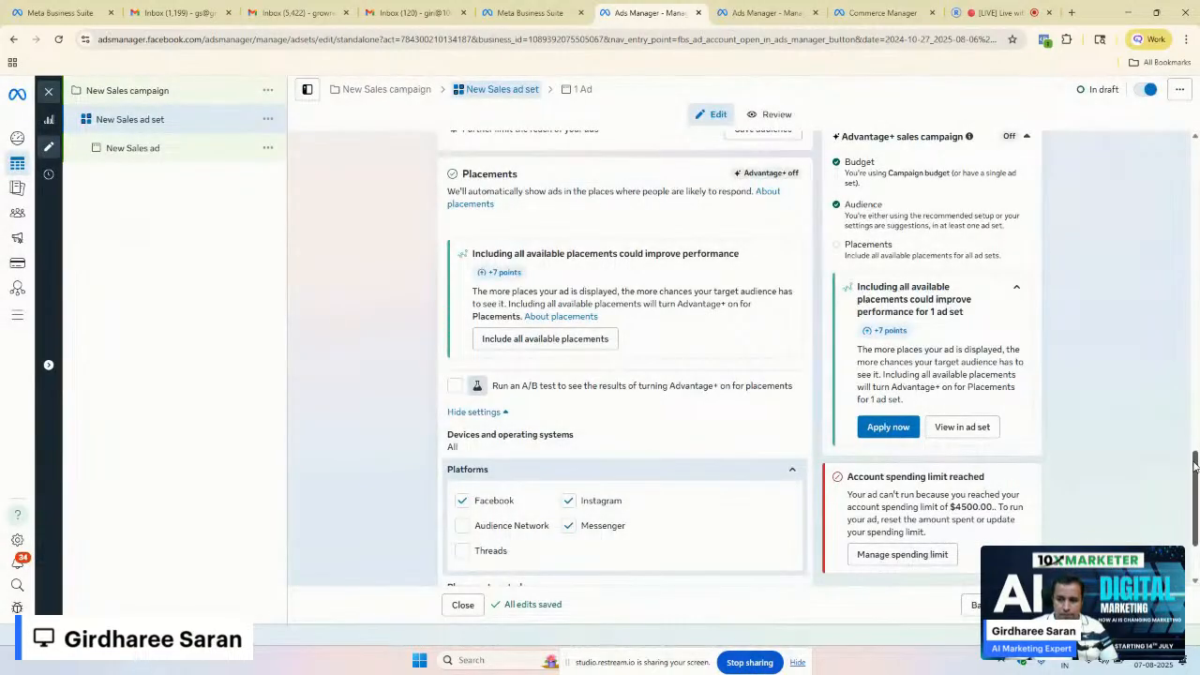
Step: Open the placement controls and examine the Feeds, Stories and Reels, In-stream ads for reels, and Search results categories with their previews
left_click_drag(1196, 469, 1199, 516)
scroll(525, 501, "up", 3)
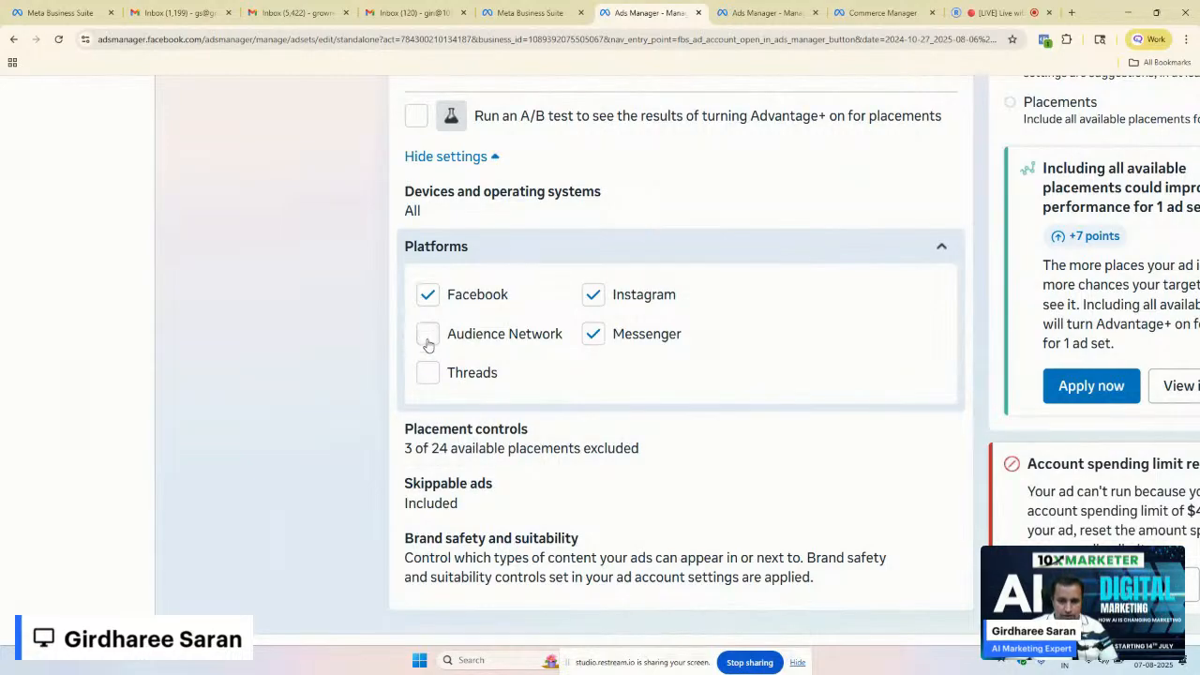
left_click(611, 453)
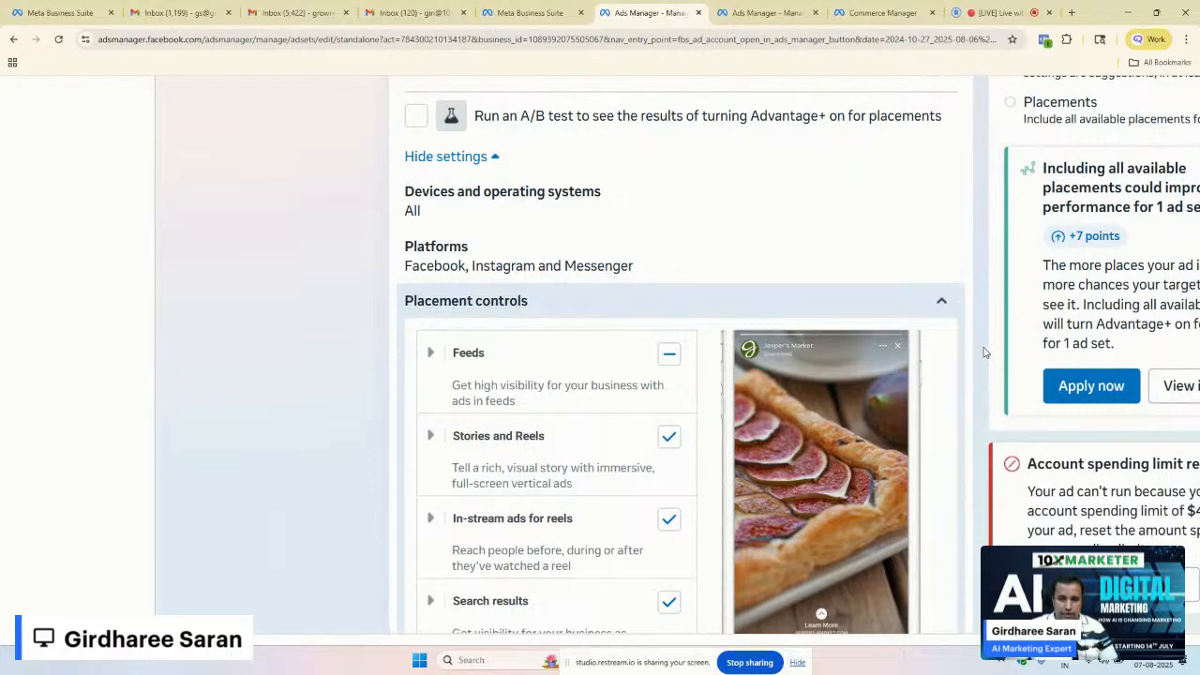
scroll(979, 355, "down", 1)
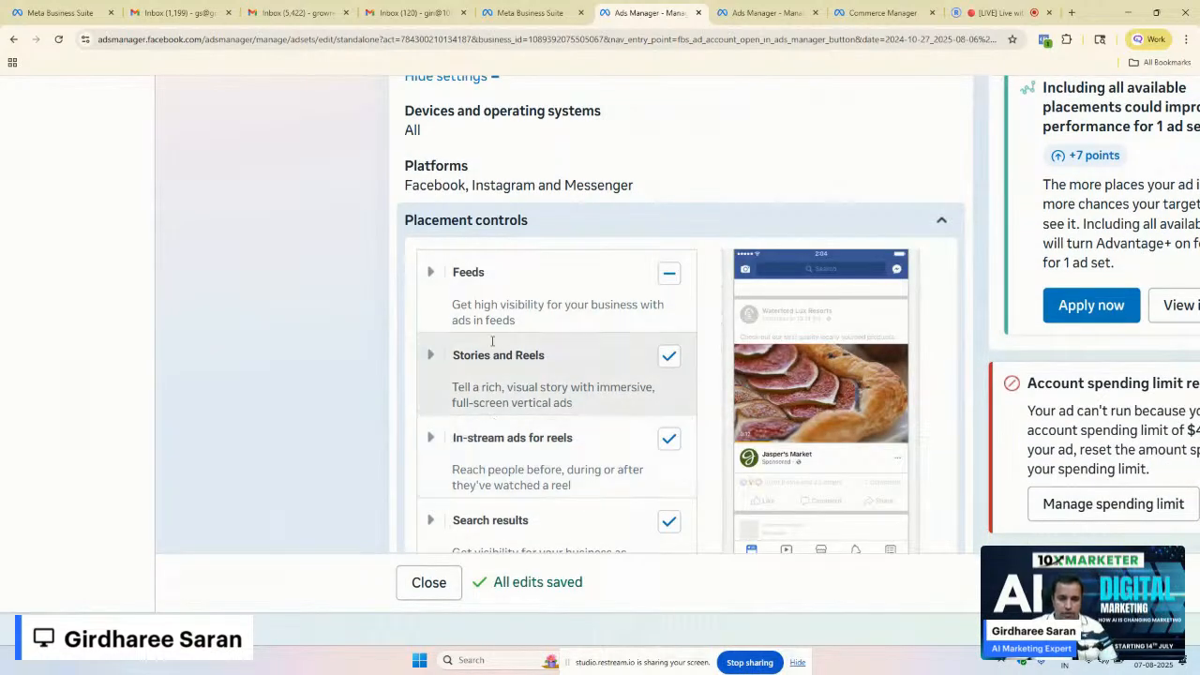
double_click(469, 273)
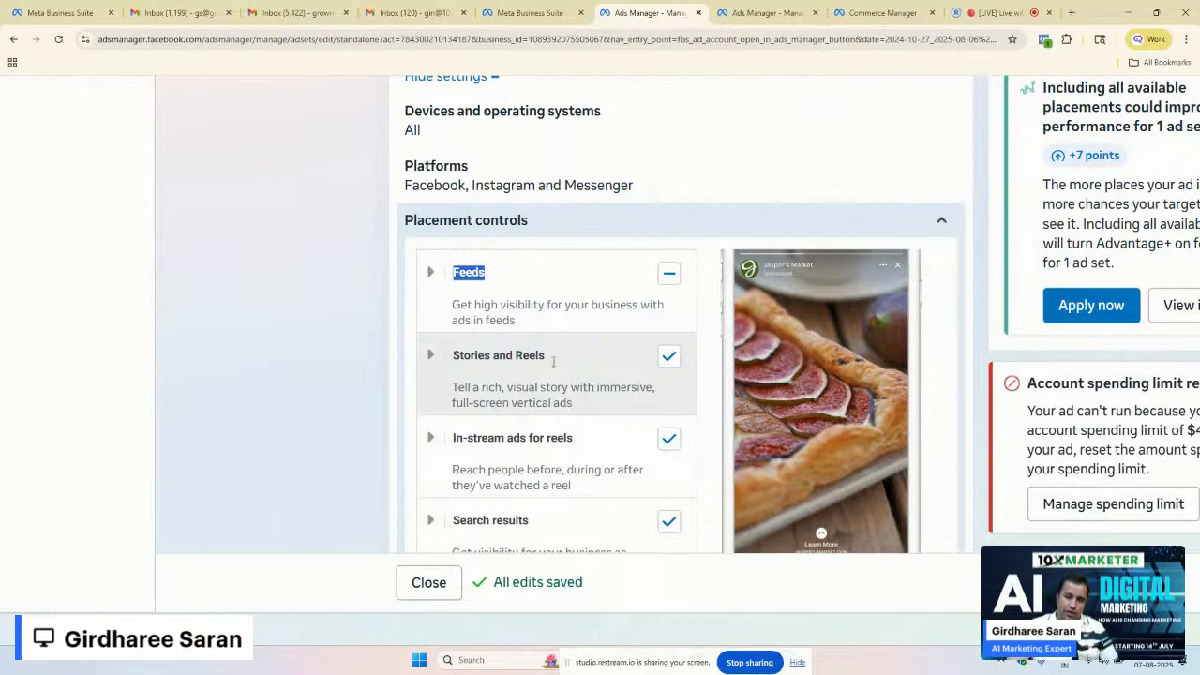
left_click(969, 330)
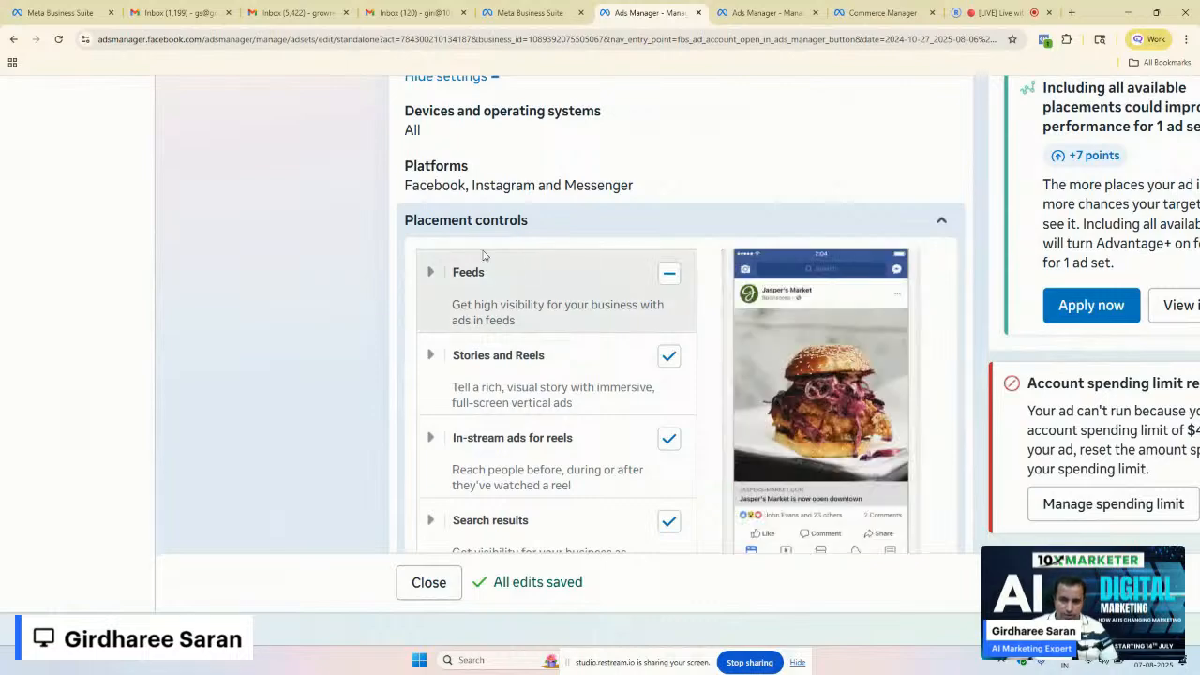
left_click_drag(459, 231, 967, 278)
left_click(969, 282)
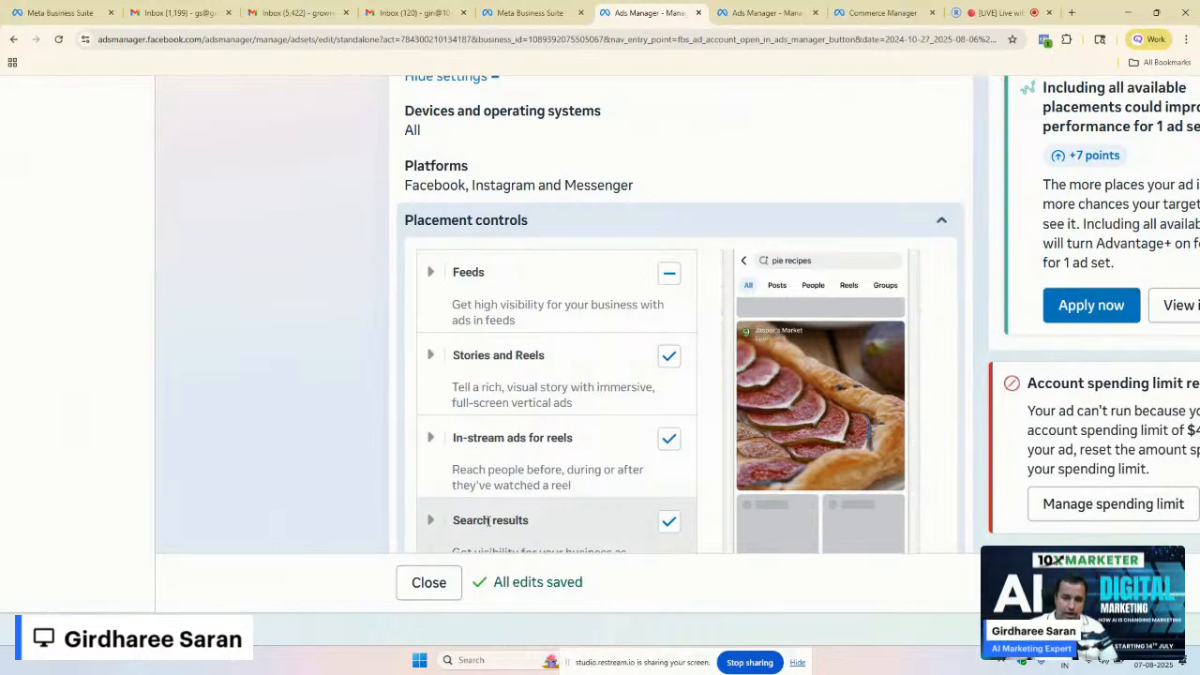
key("ctrl+minus")
key("ctrl+minus")
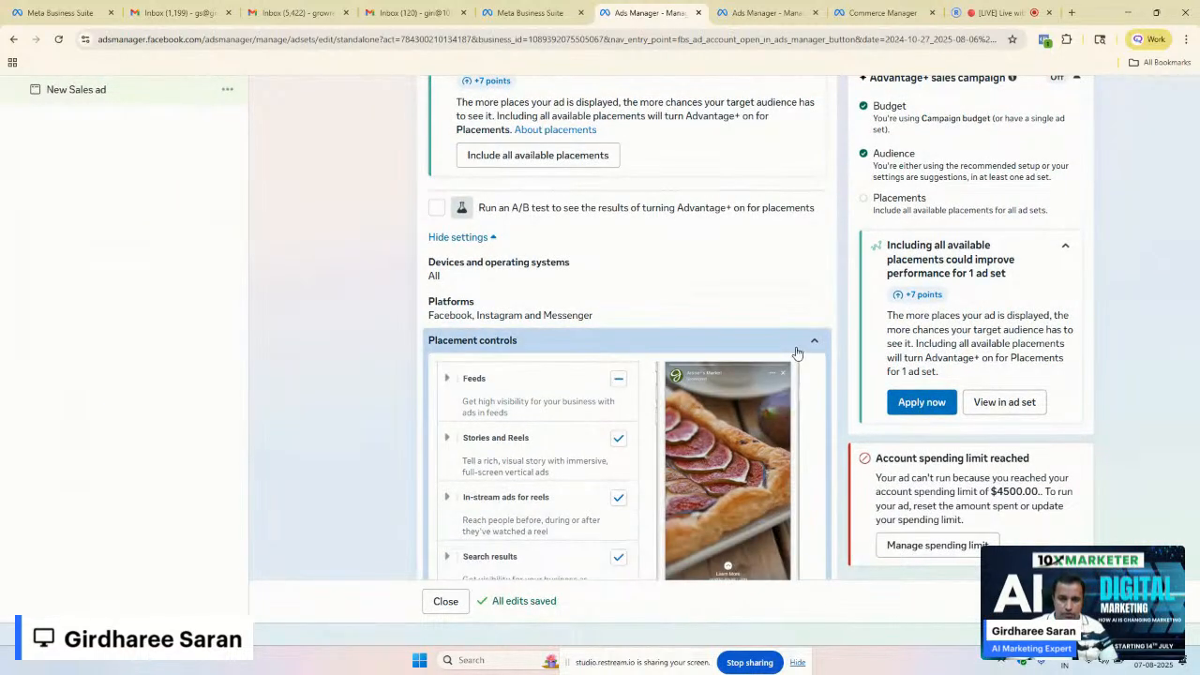
double_click(418, 350)
key("ctrl+minus")
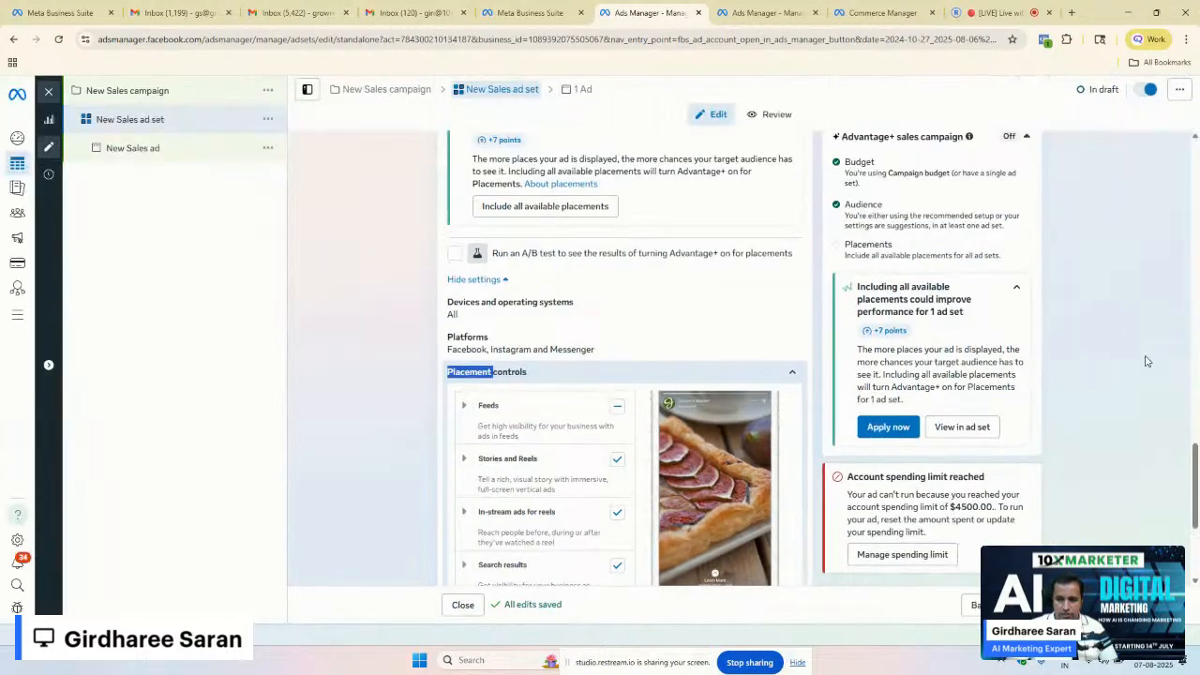
Step: Examine the placement categories in the ad set's Placement controls, including the Apps and sites option
left_click_drag(1198, 463, 1198, 496)
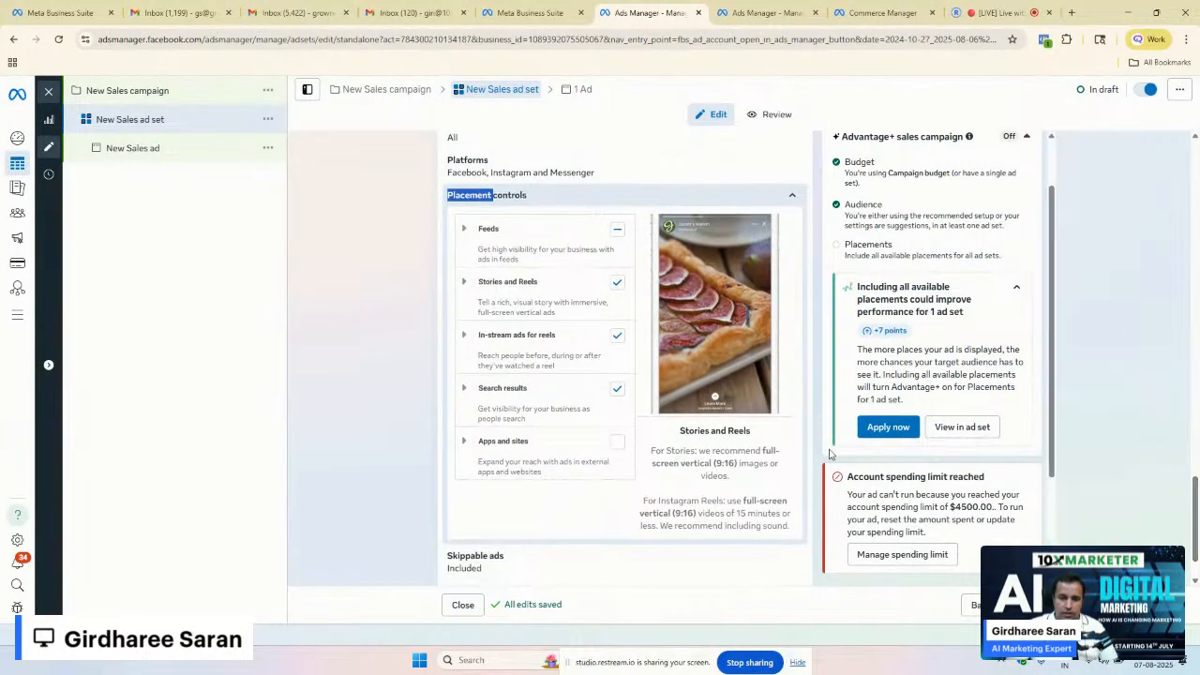
scroll(476, 466, "up", 5, "ctrl")
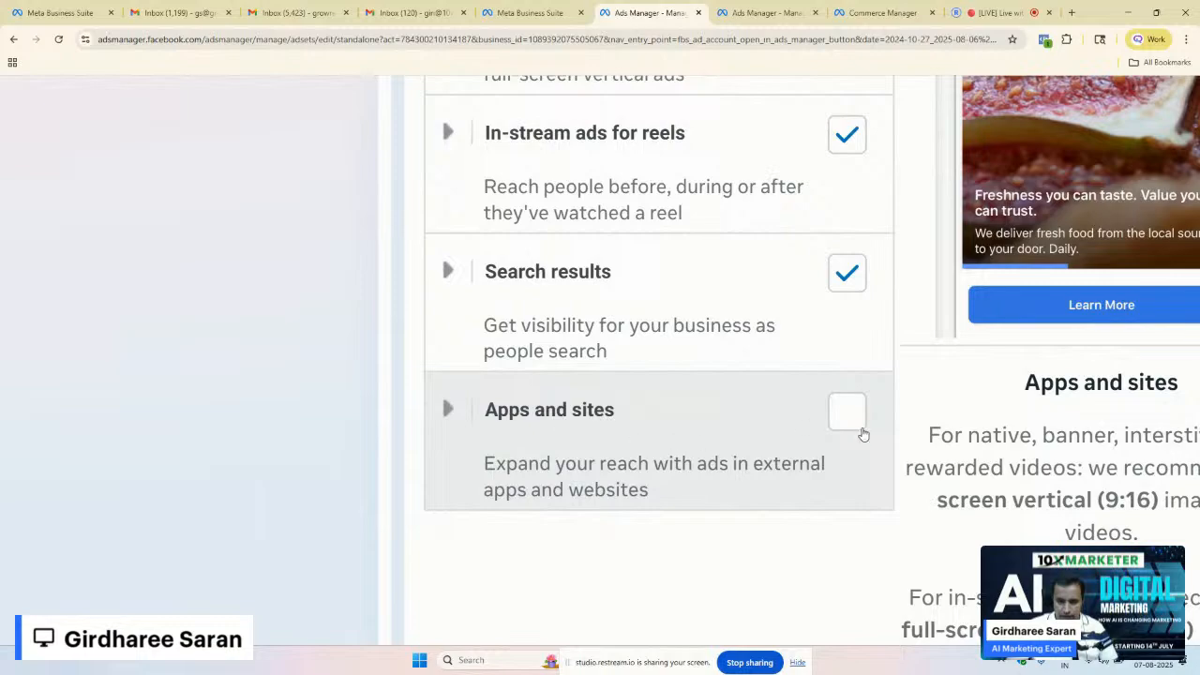
scroll(864, 431, "down", 4)
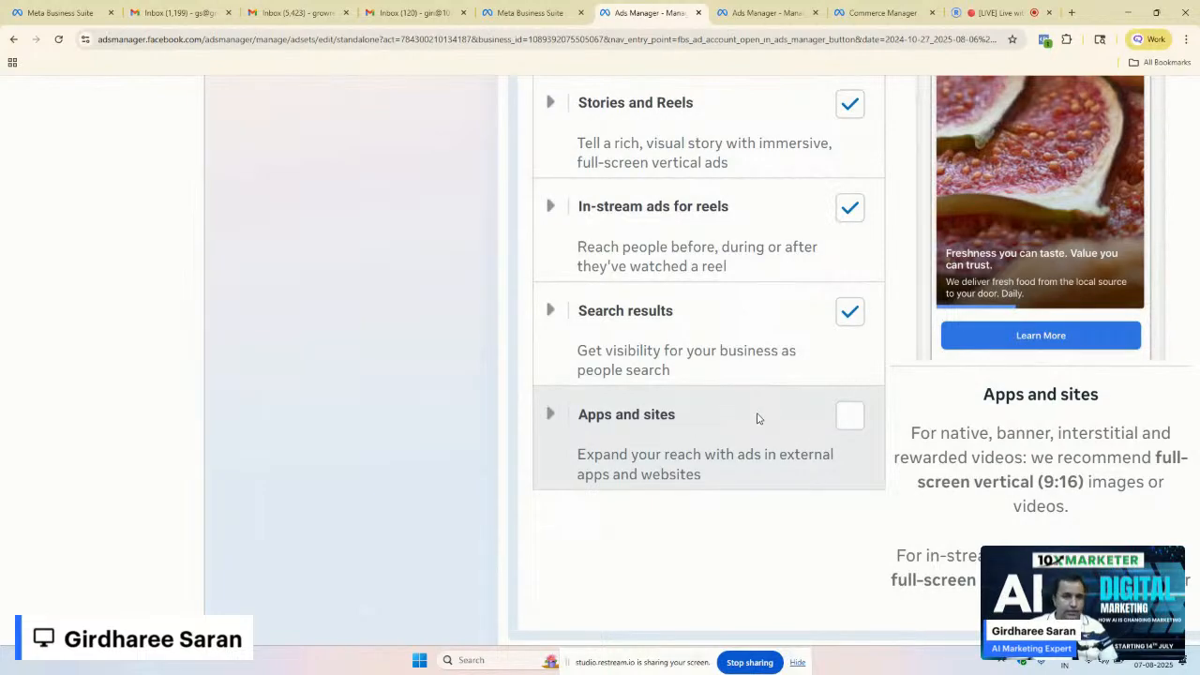
key("ctrl+minus")
key("ctrl+minus")
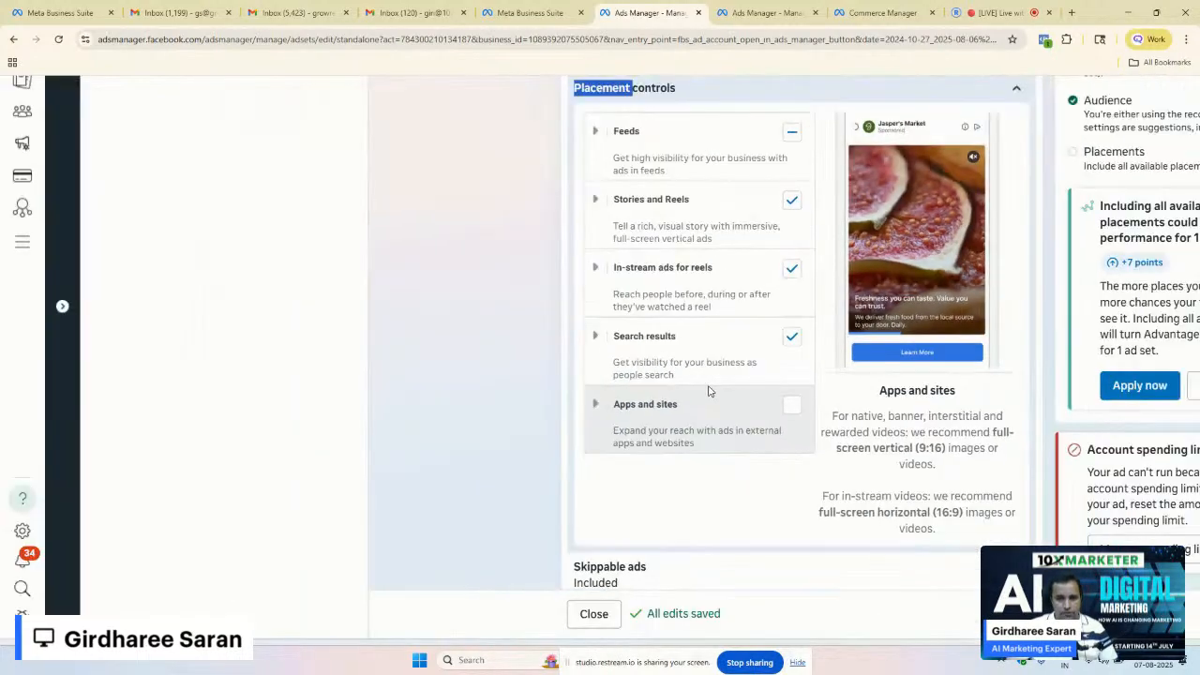
Step: Expand the Feeds category and review the individual Facebook, Instagram, Messenger and Threads feed placements
left_click(595, 131)
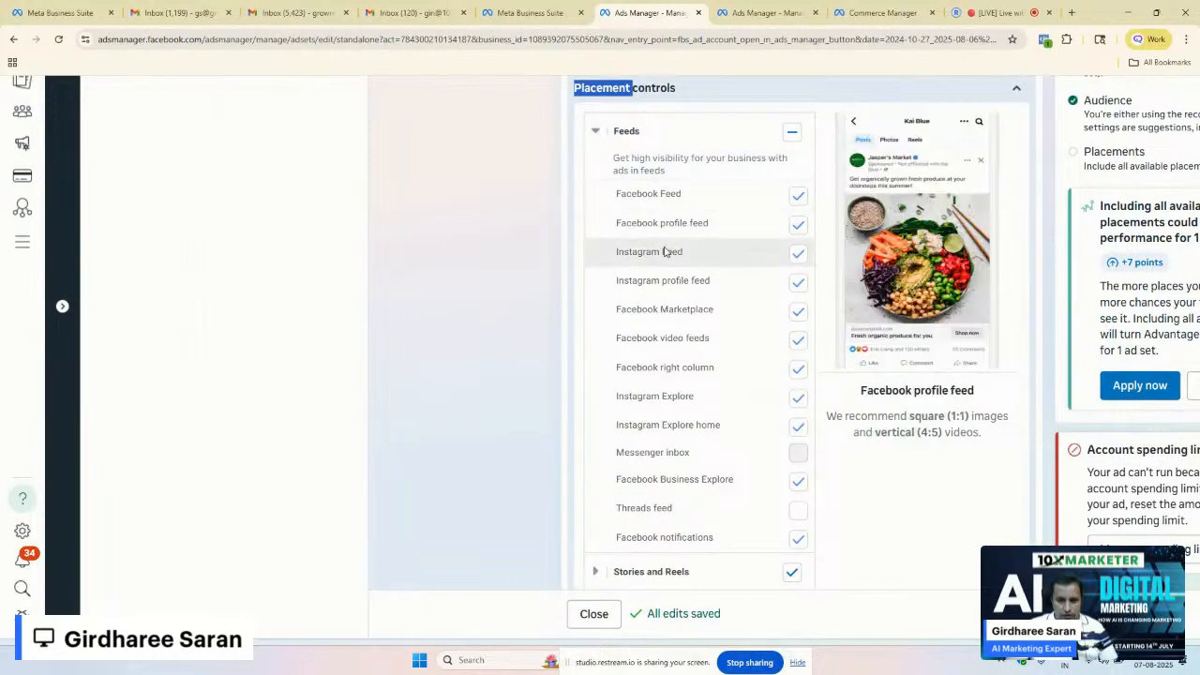
key("ctrl+plus")
key("ctrl+plus")
key("ctrl+plus")
key("ctrl+plus")
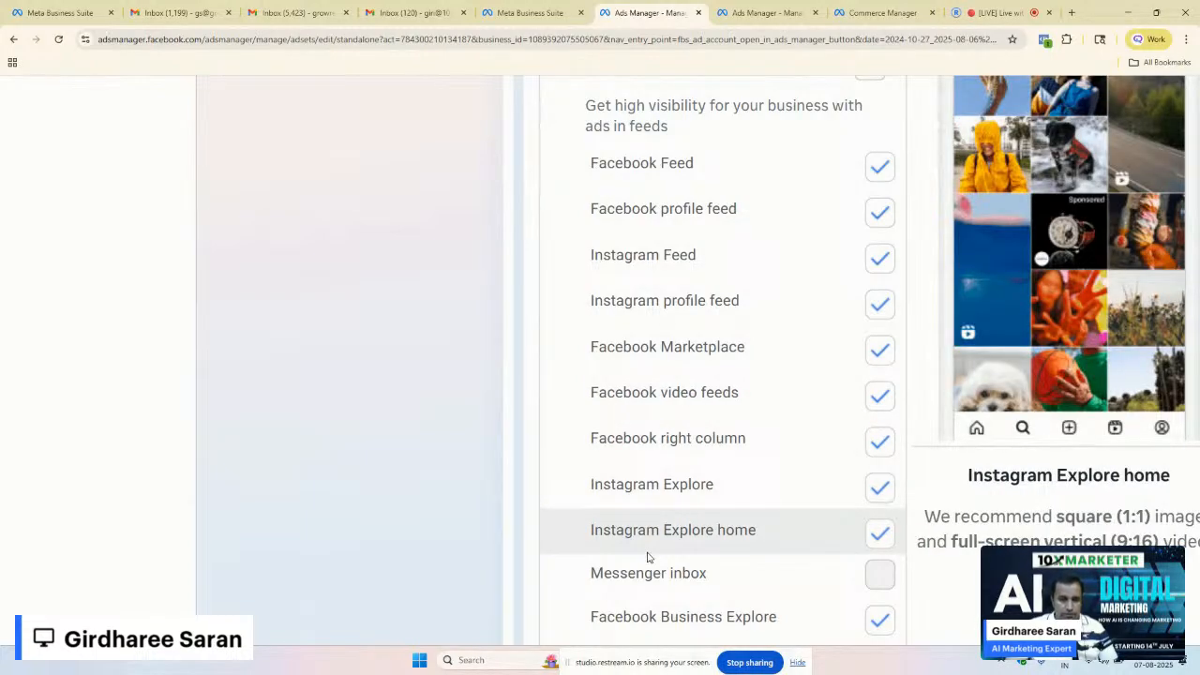
scroll(608, 451, "down", 4)
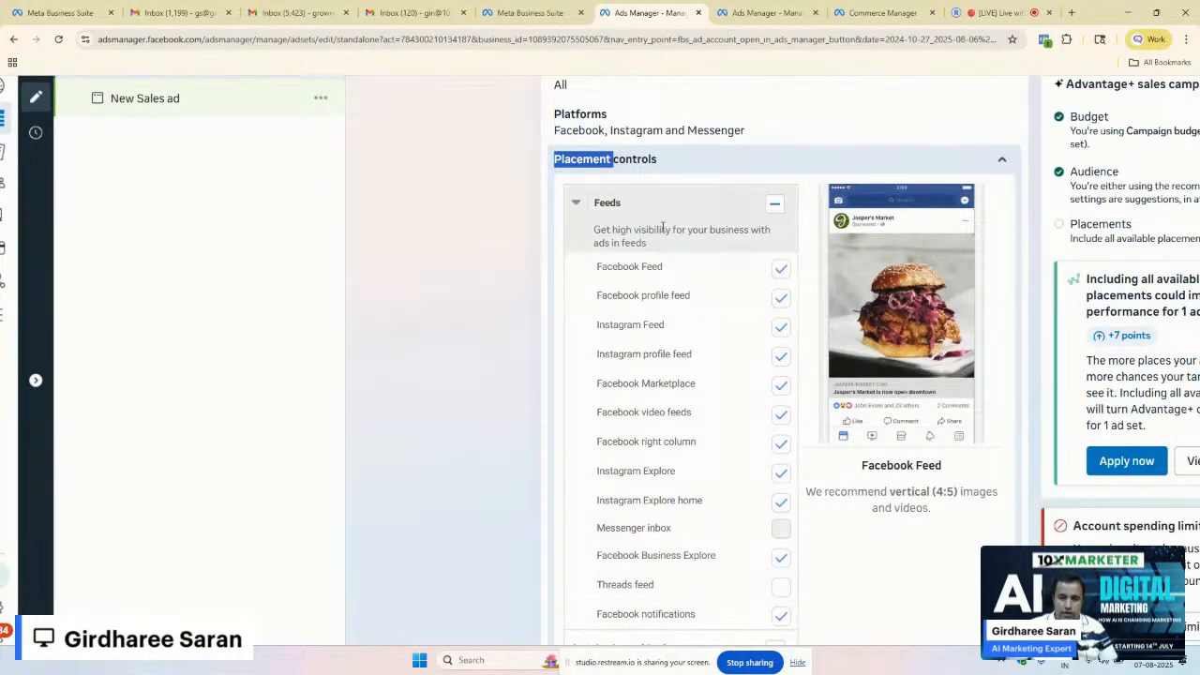
left_click(577, 204)
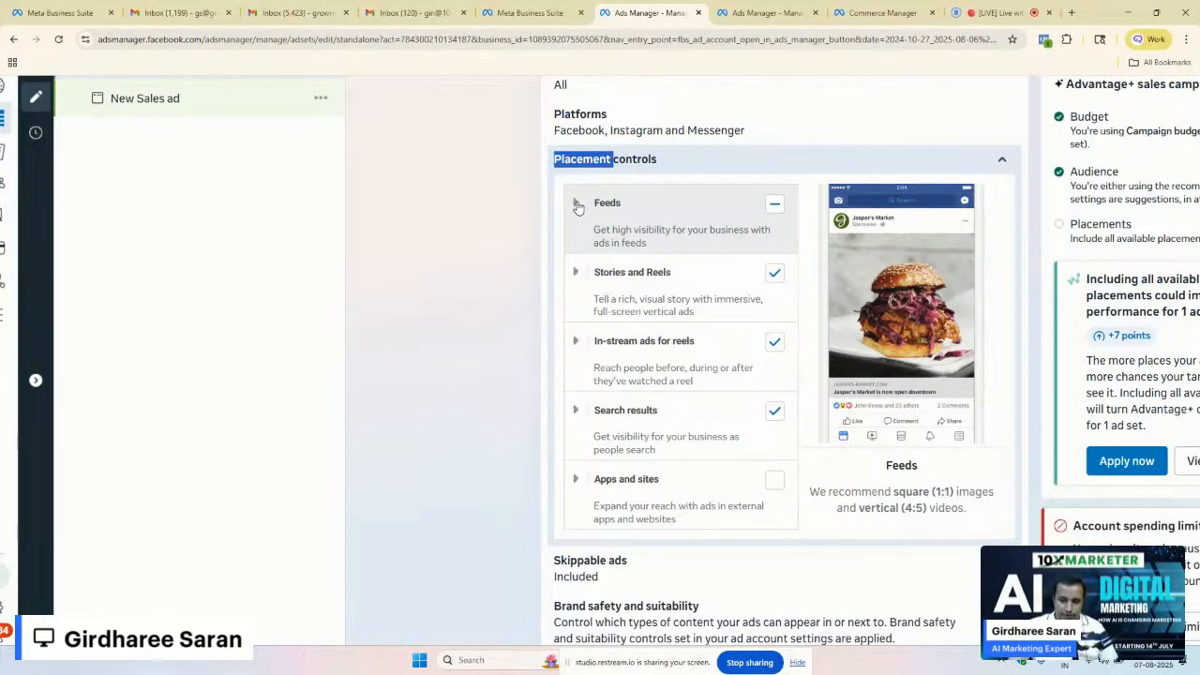
left_click(576, 204)
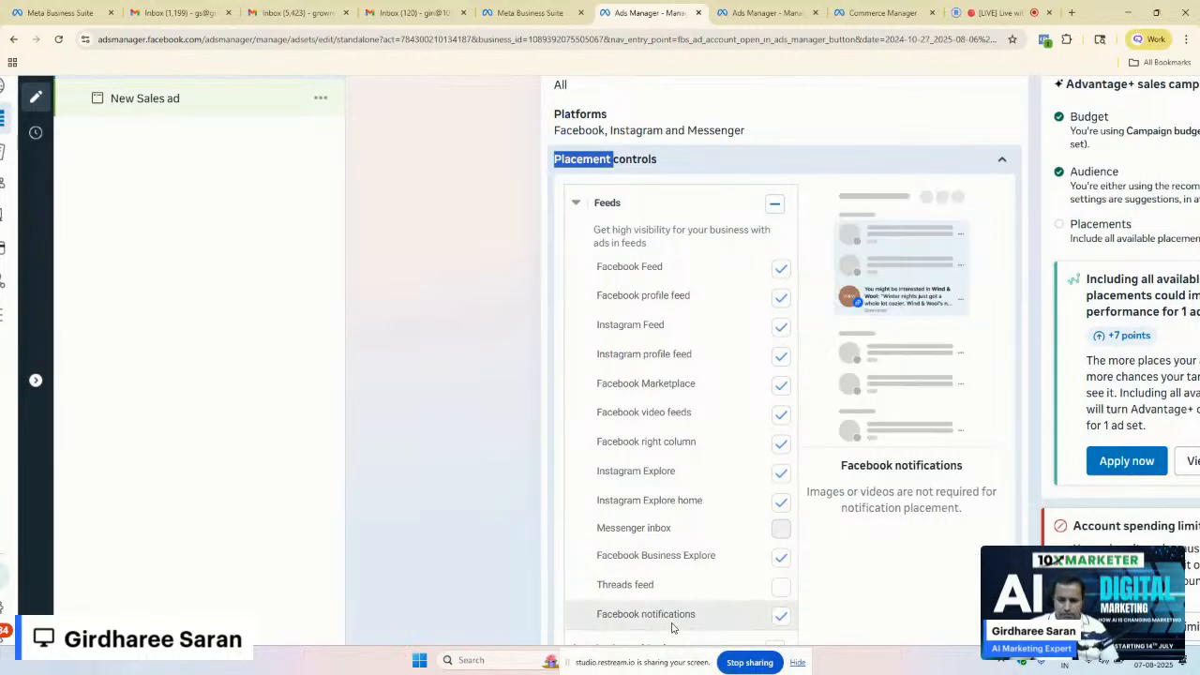
Step: Include all available Feeds placements in the ad set and close the Placement controls editing
scroll(673, 628, "up", 5)
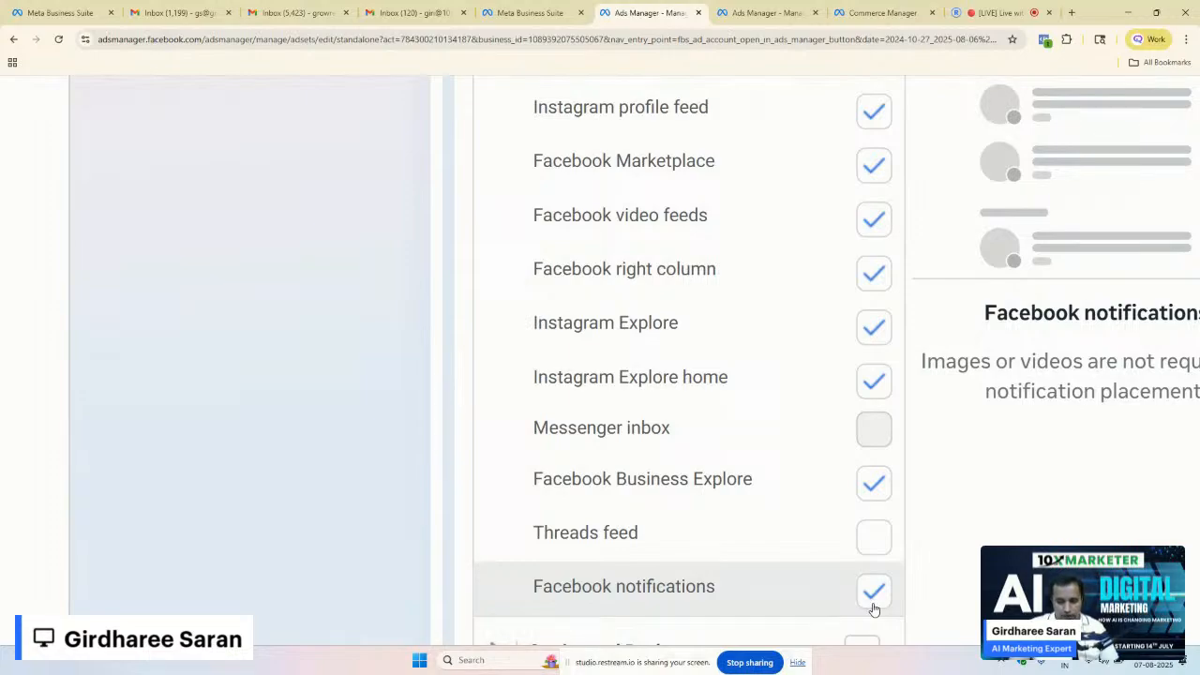
scroll(874, 610, "down", 5)
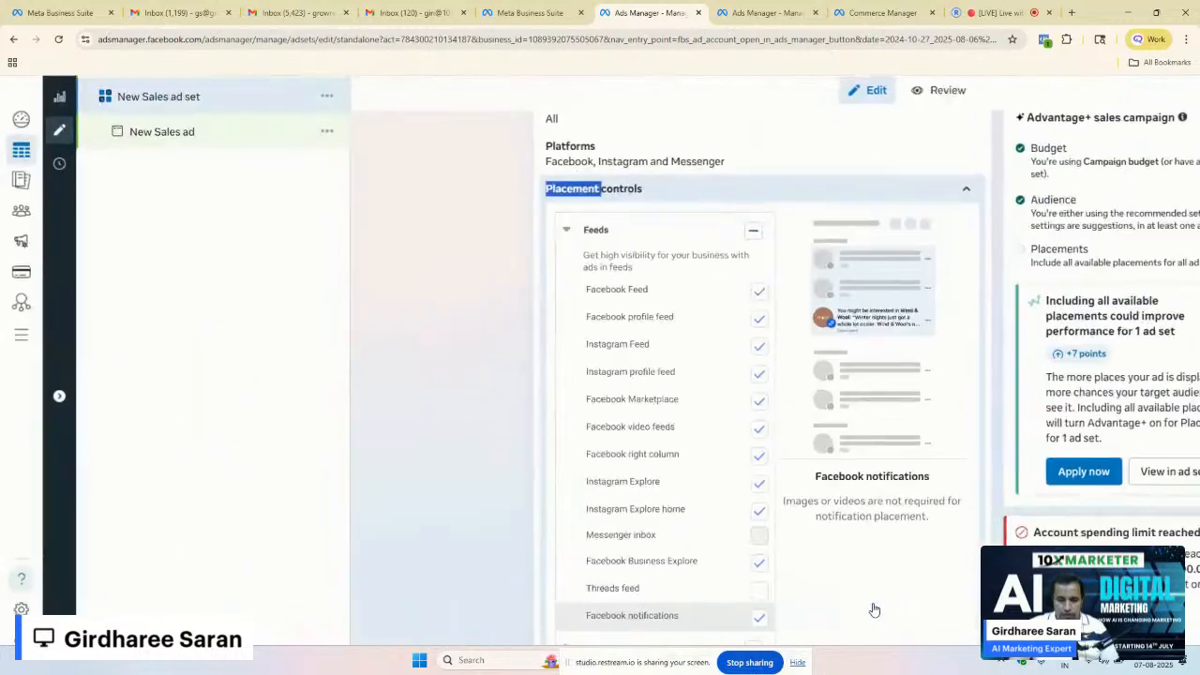
left_click(730, 246)
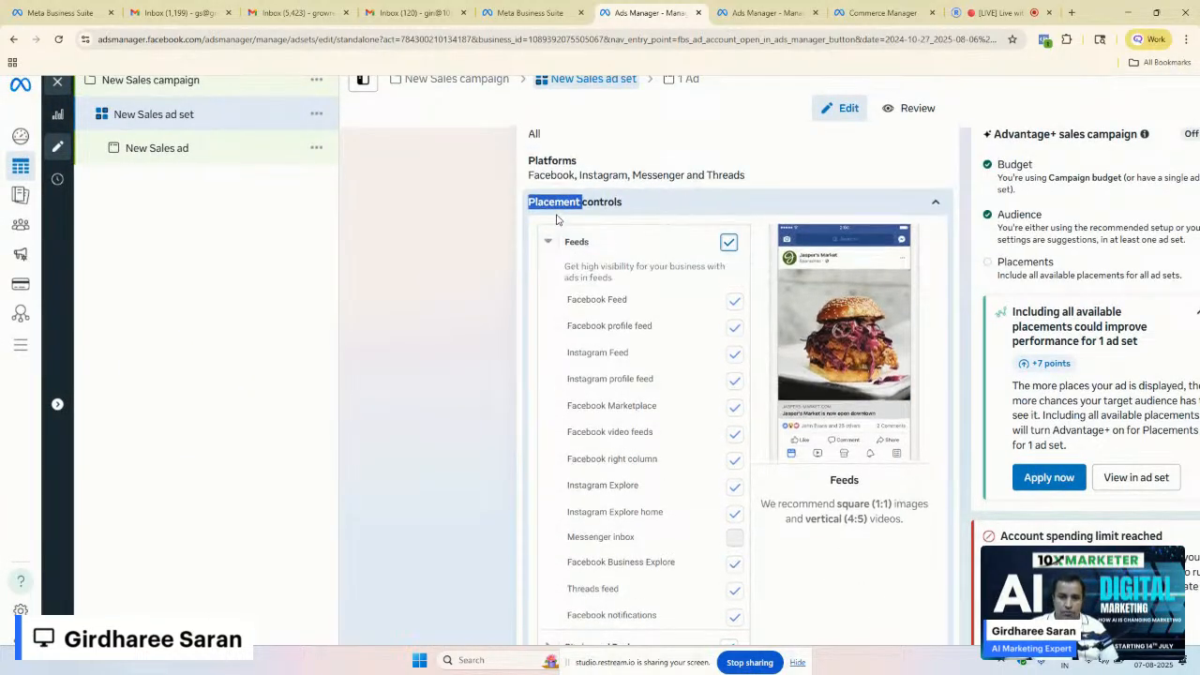
left_click(599, 201)
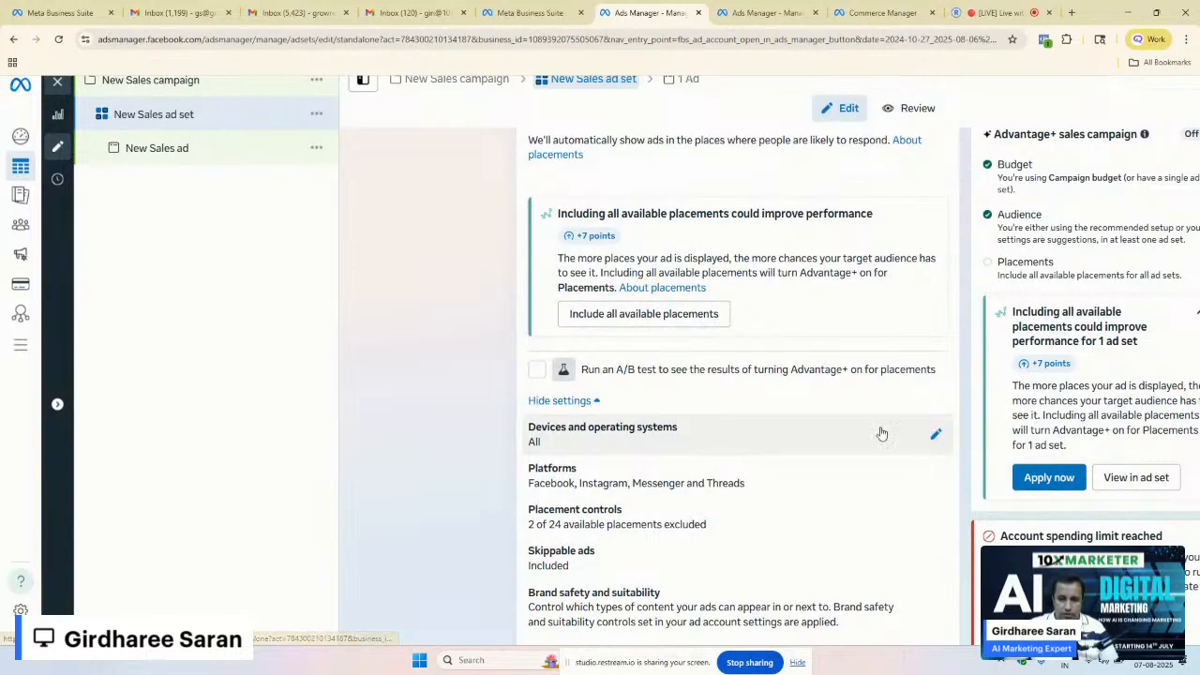
key("ctrl+minus")
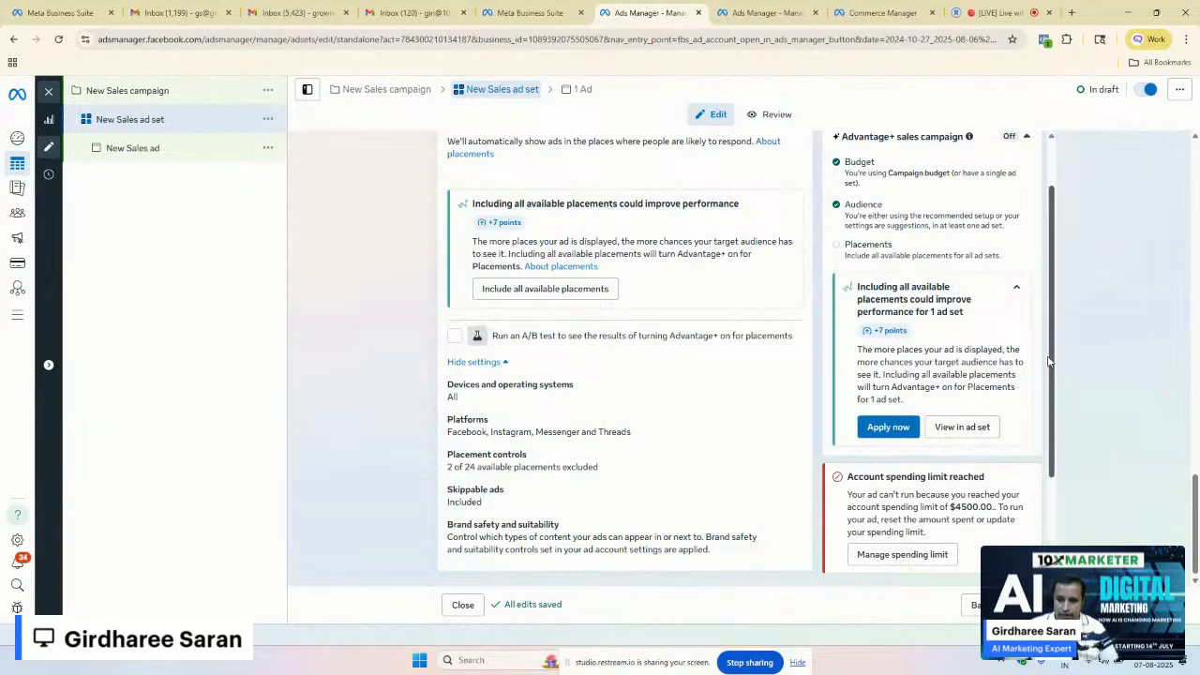
Step: Open the ad set's Skippable ads setting and examine its exclusion option for in-stream reels
left_click_drag(1052, 362, 1051, 470)
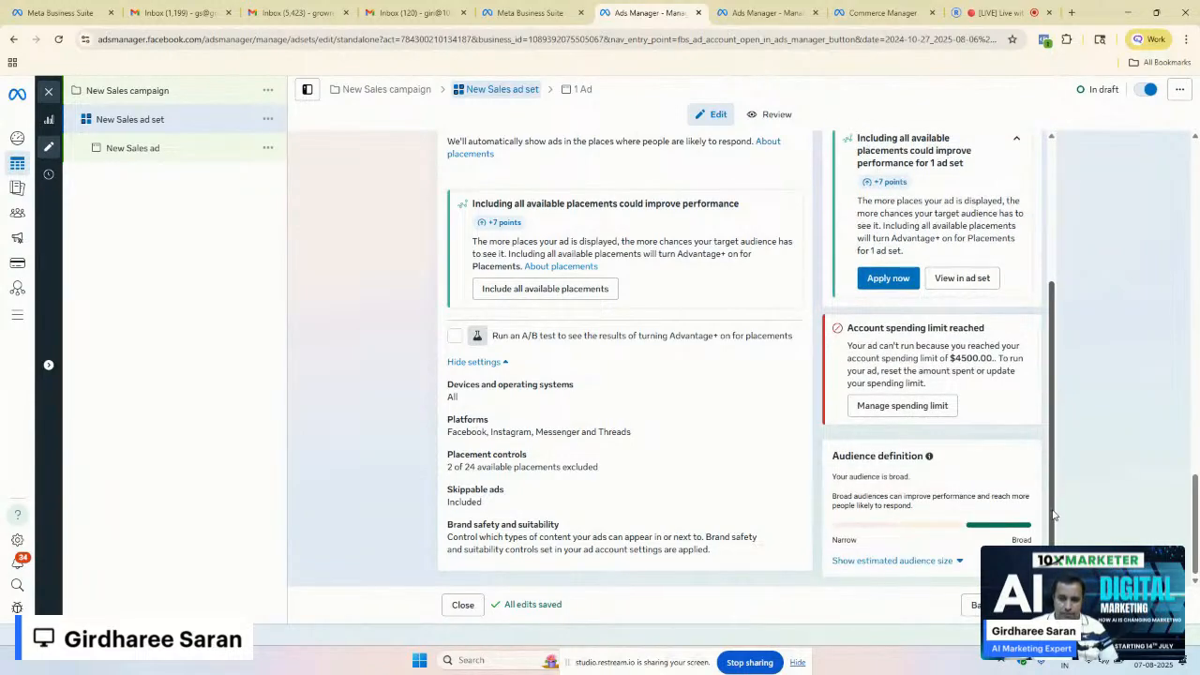
double_click(404, 474)
left_click(411, 466)
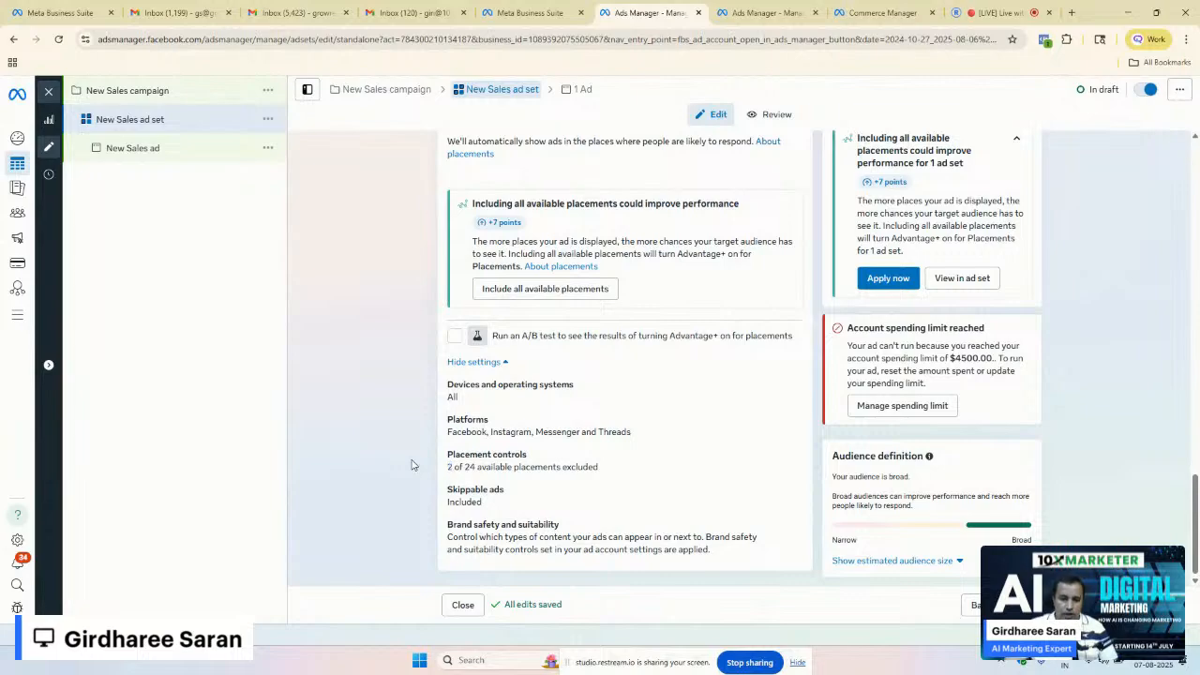
left_click(469, 507)
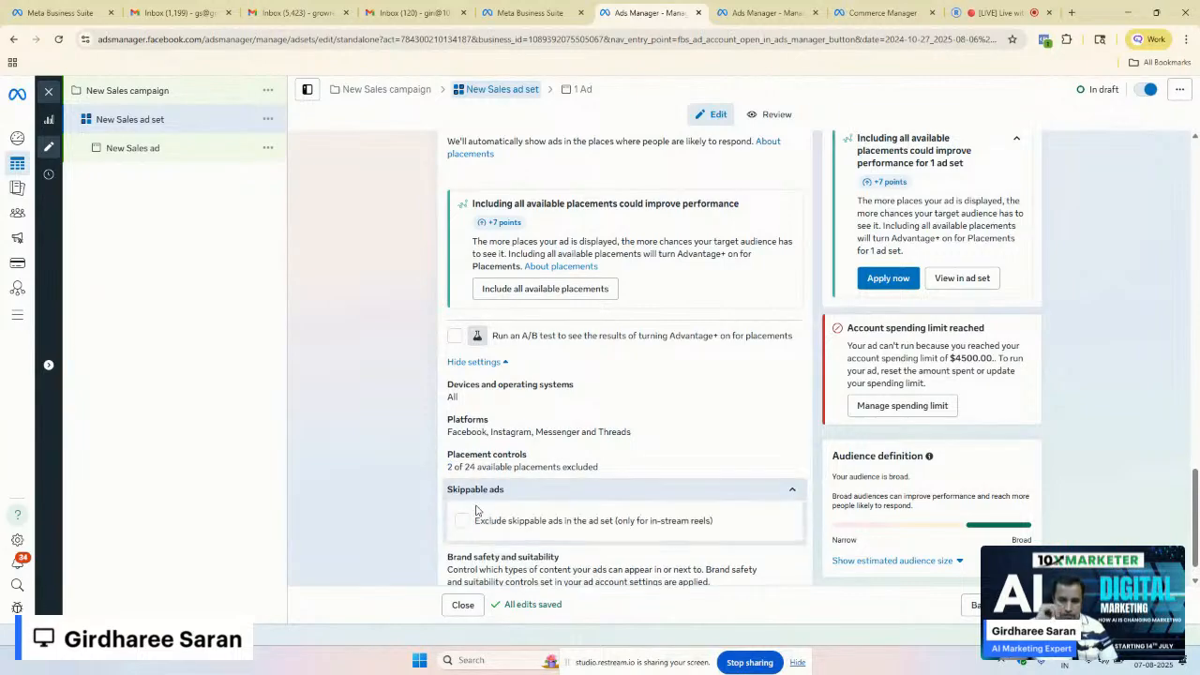
scroll(428, 500, "up", 5)
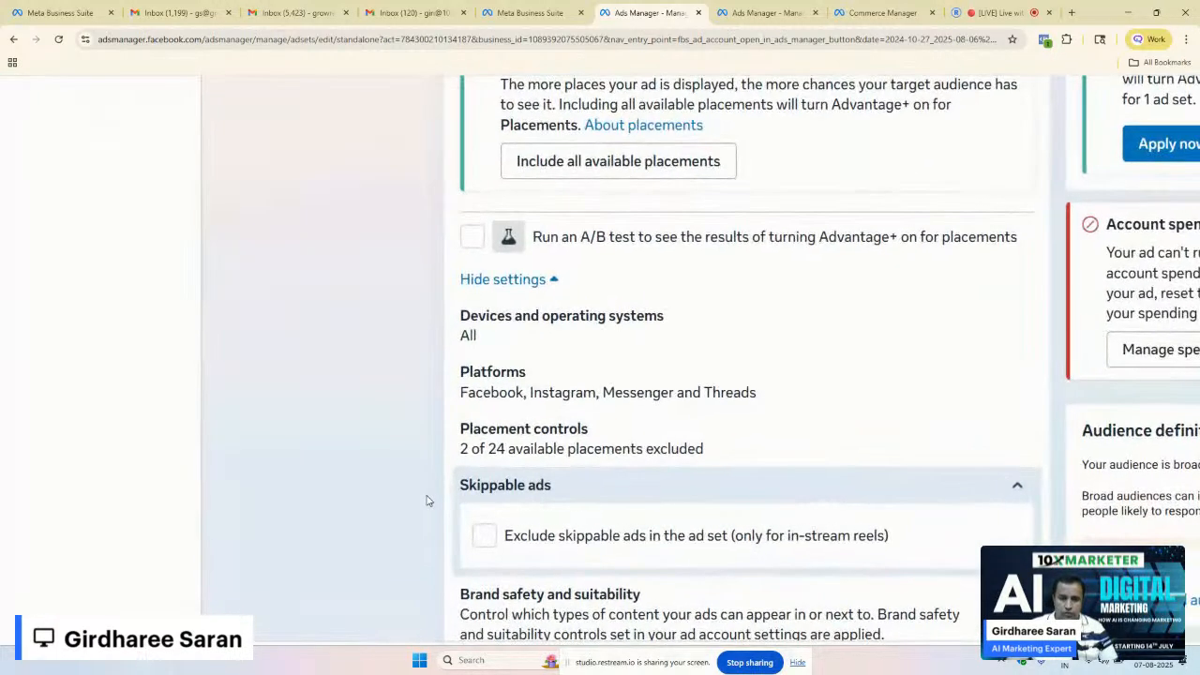
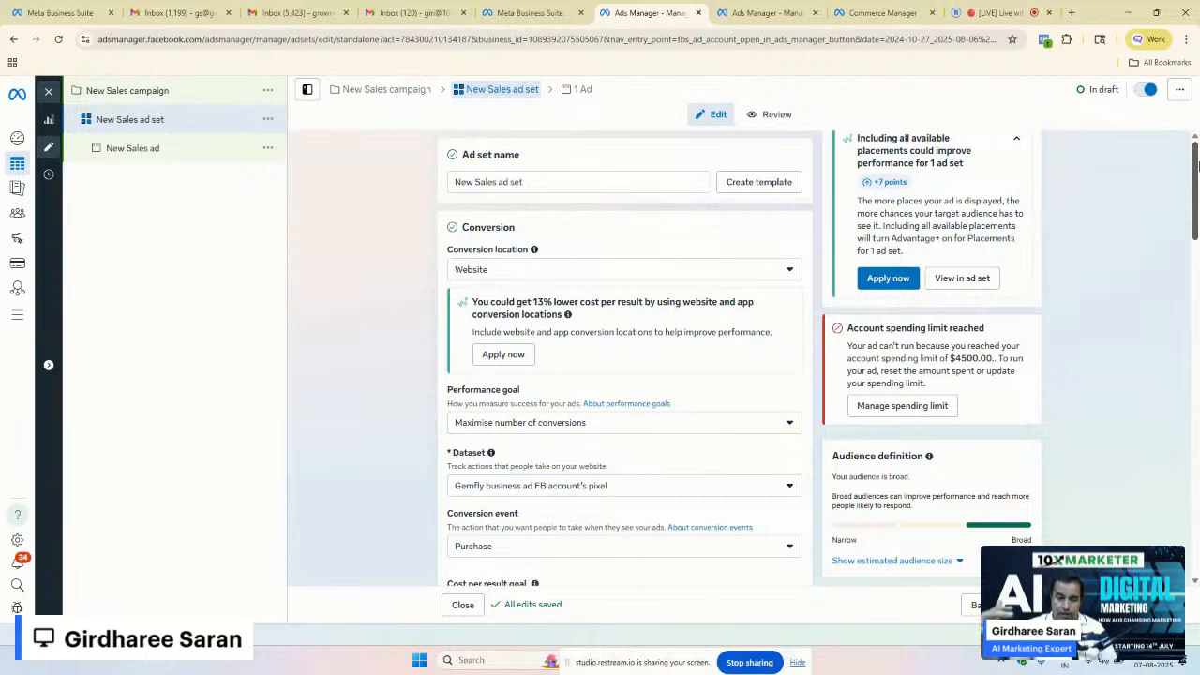
Step: Review the ad set's conversion, audience and placement settings from beginning to end
left_click_drag(1197, 166, 1186, 376)
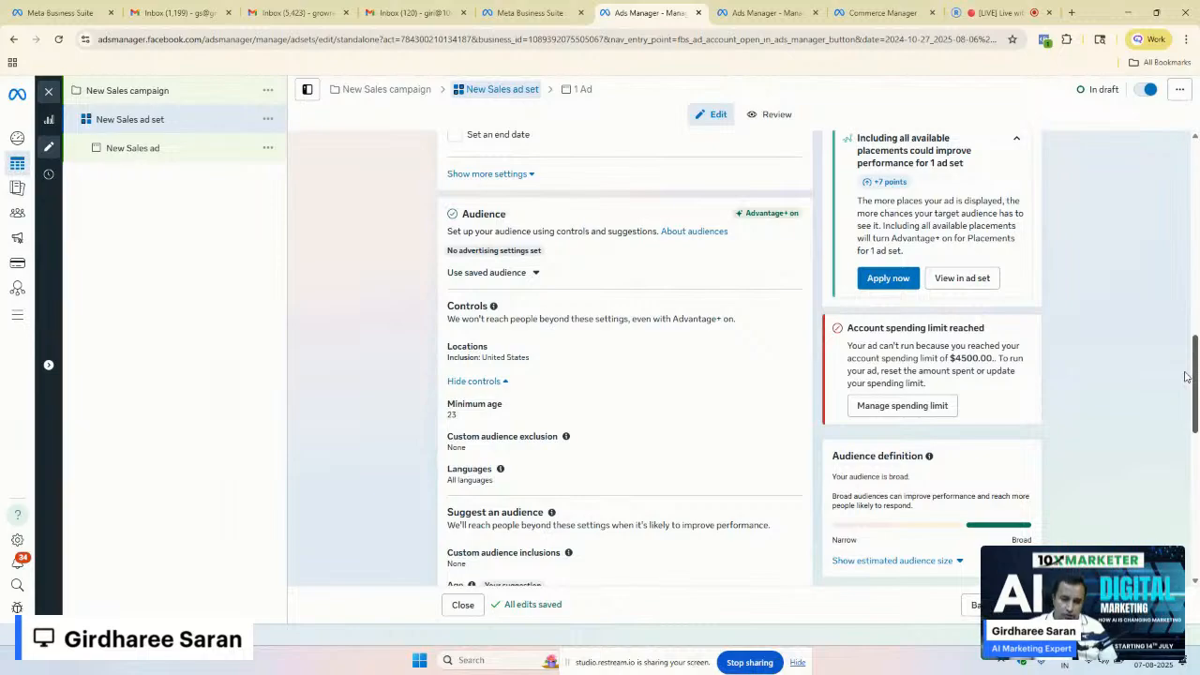
left_click_drag(1186, 376, 1185, 388)
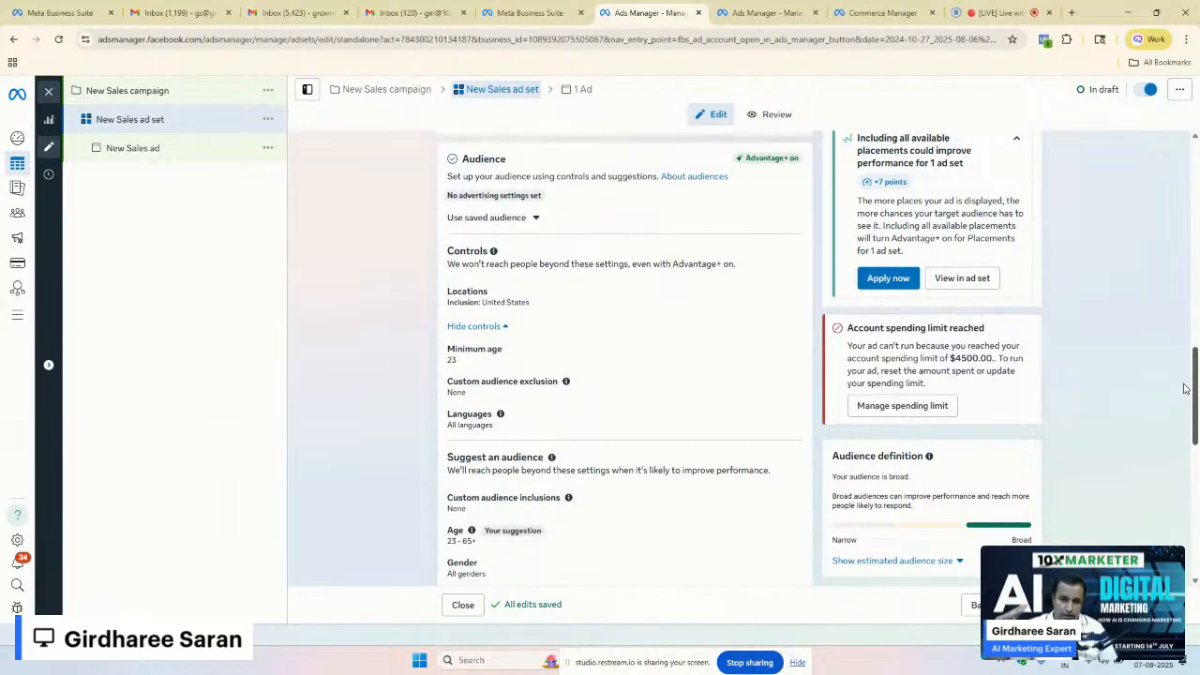
left_click_drag(1185, 388, 1179, 516)
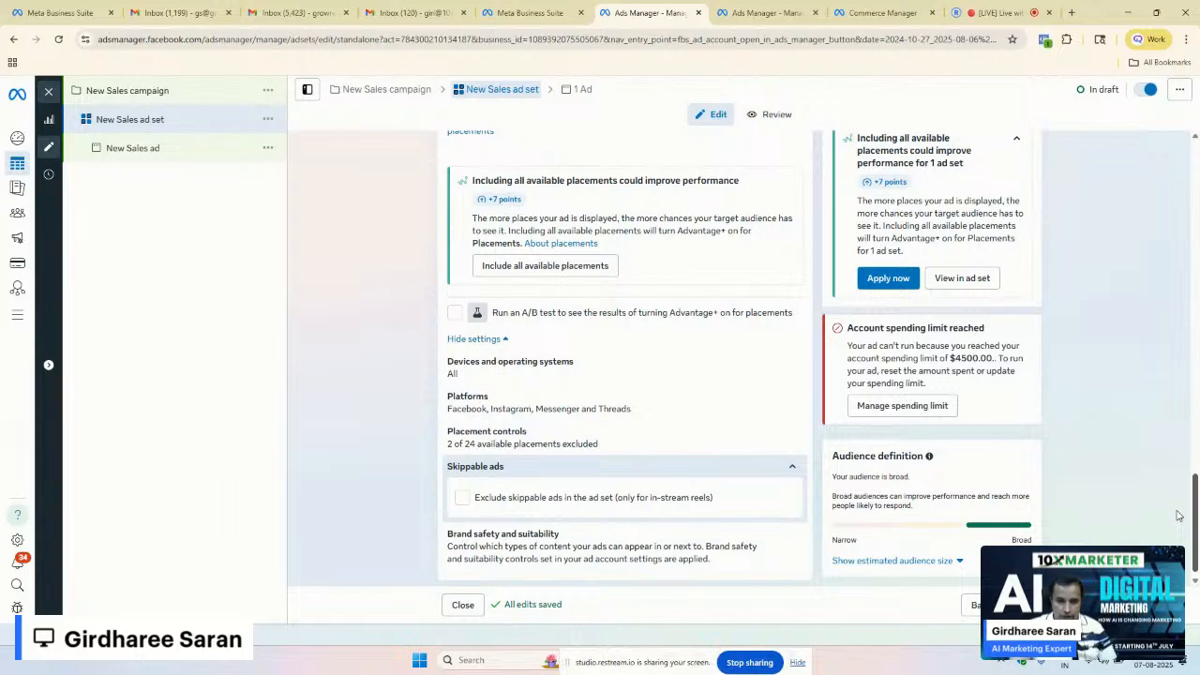
scroll(1179, 516, "down", 1)
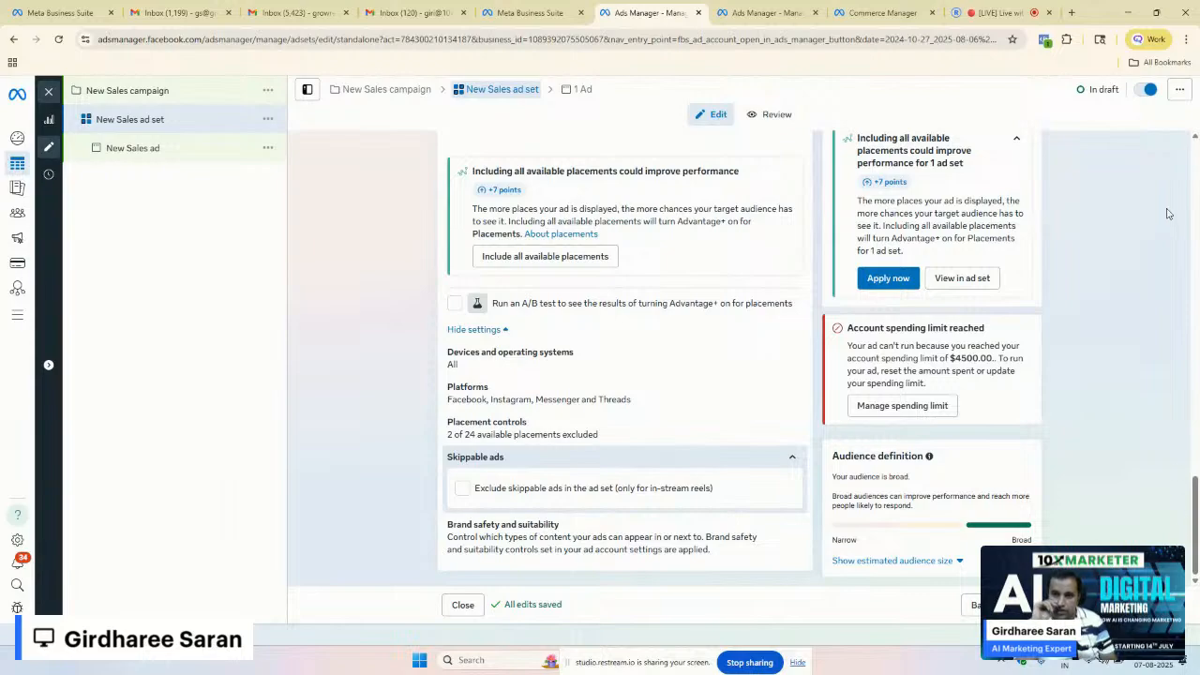
Step: Open the Live Class Attendance form in a new browser tab and copy its responder link
left_click(1072, 17)
type("live")
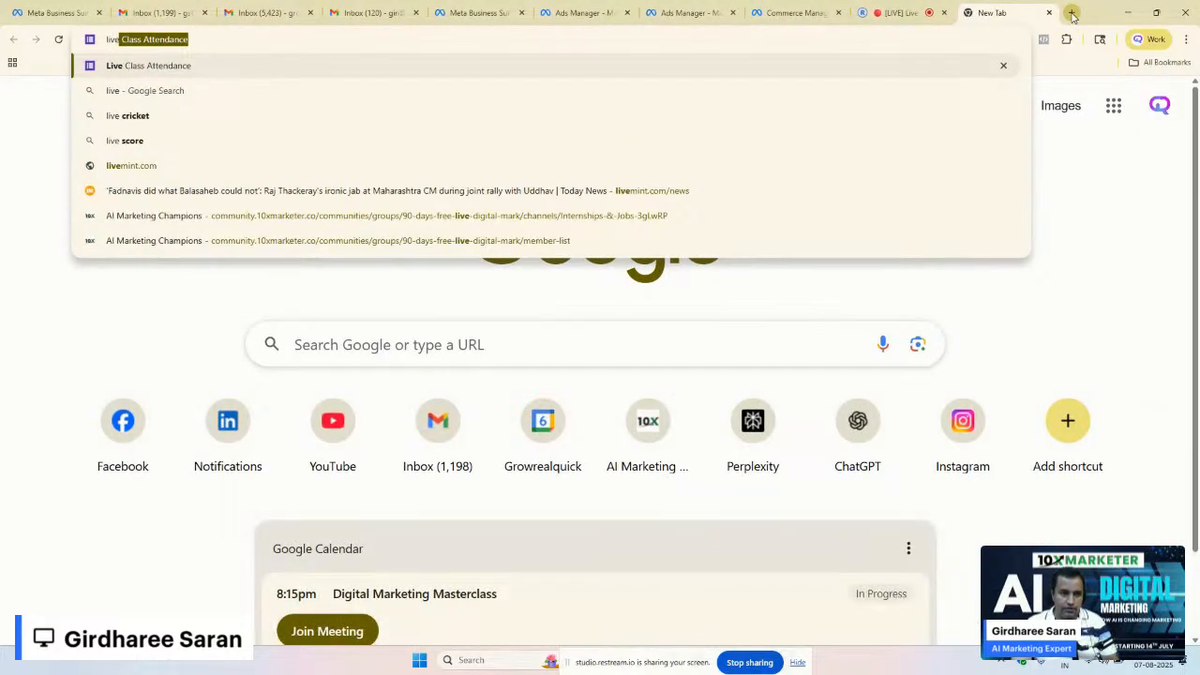
key("Return")
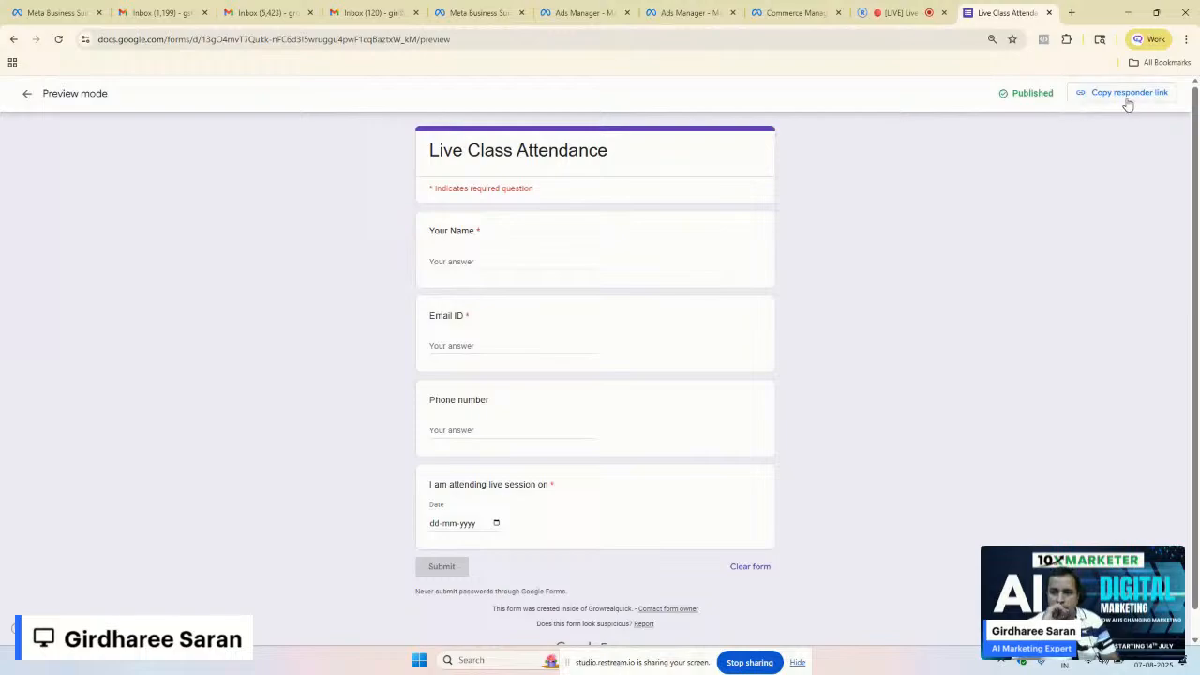
left_click(1126, 99)
left_click(1026, 164)
left_click(1155, 167)
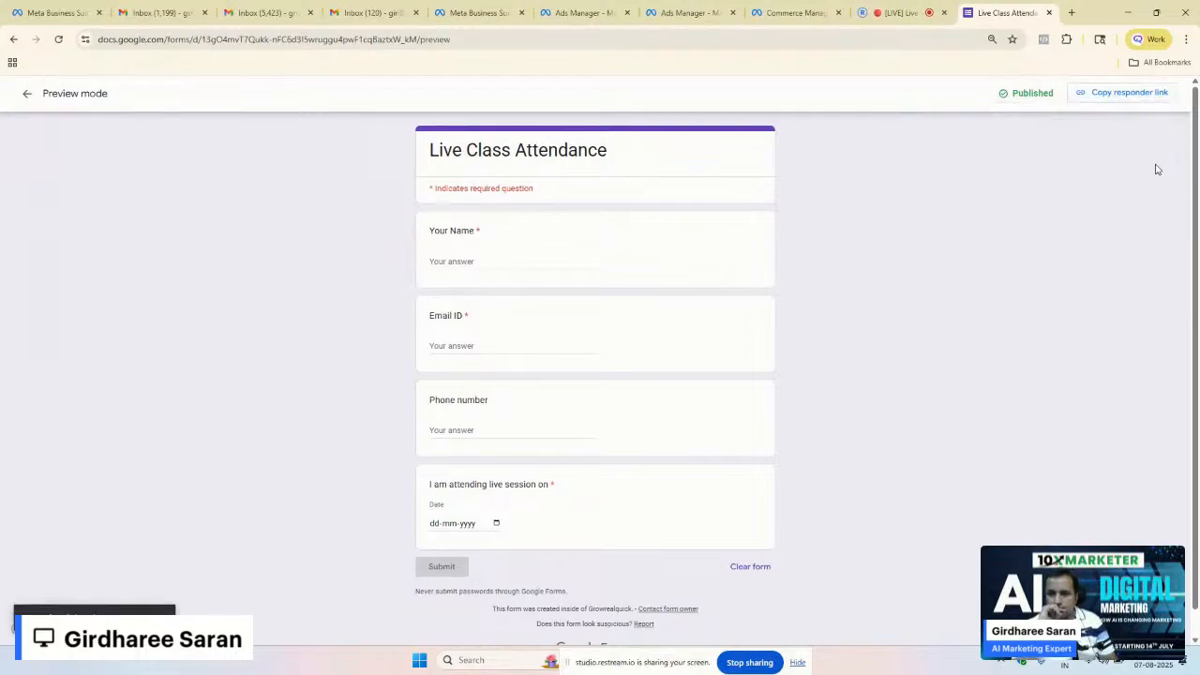
Step: Switch to the Restream studio and open the live chat to share the attendance form link
left_click(898, 15)
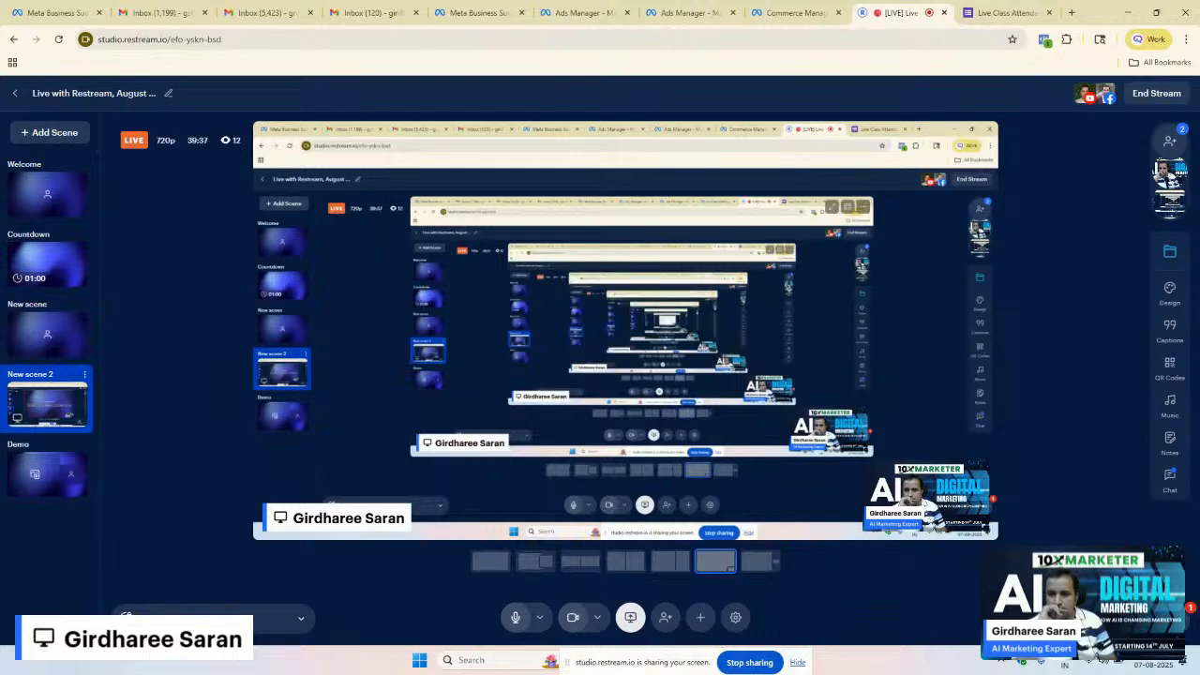
left_click(1171, 478)
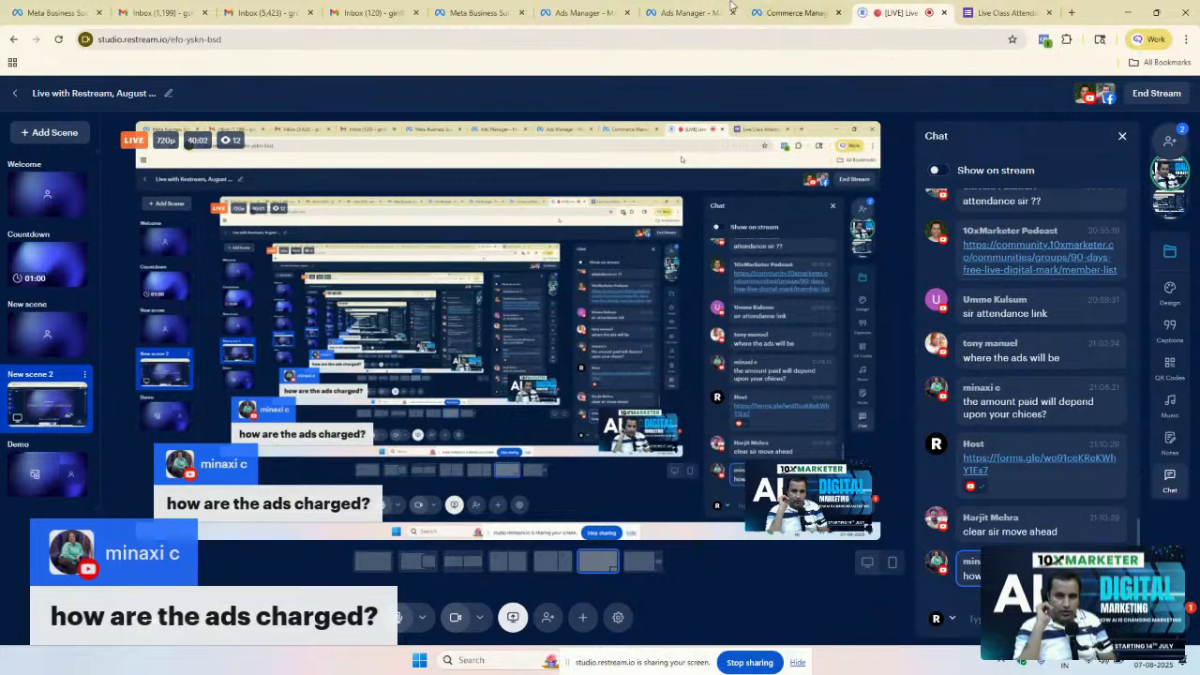
Step: Return to Ads Manager and open the New Sales ad of the New Sales campaign for editing
left_click(793, 12)
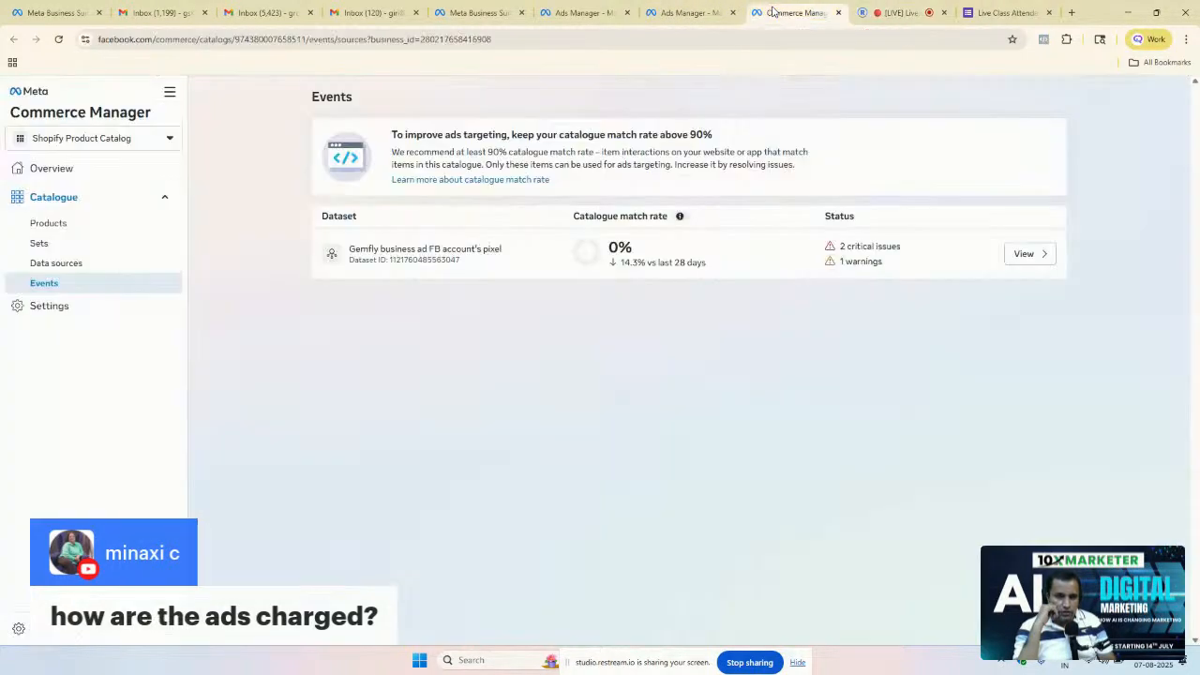
left_click(681, 14)
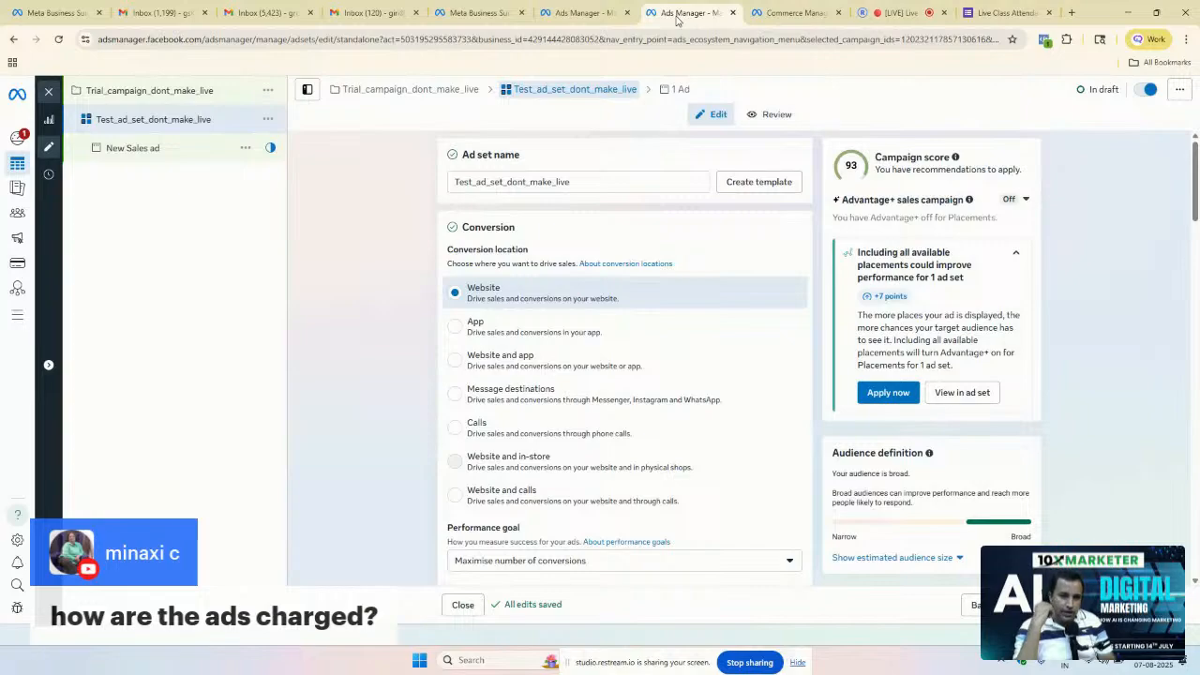
left_click(553, 9)
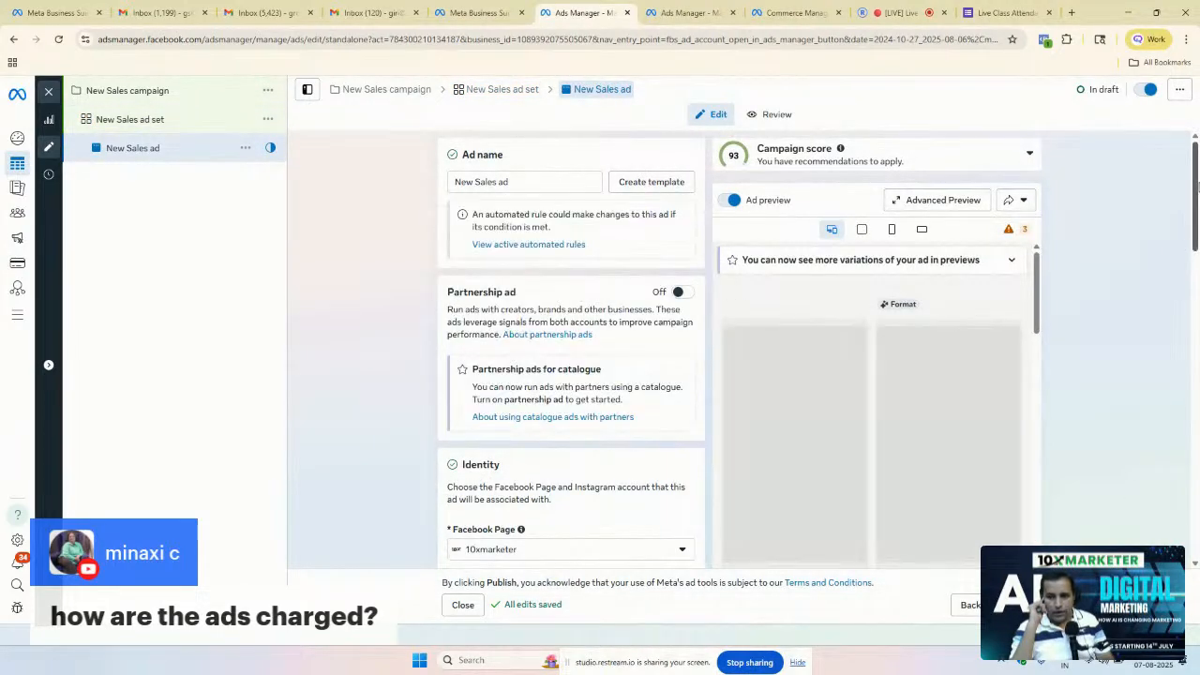
Step: Set the ad's Facebook Page to GemFly from the Gemfly business ad FB account
left_click_drag(1197, 187, 1198, 254)
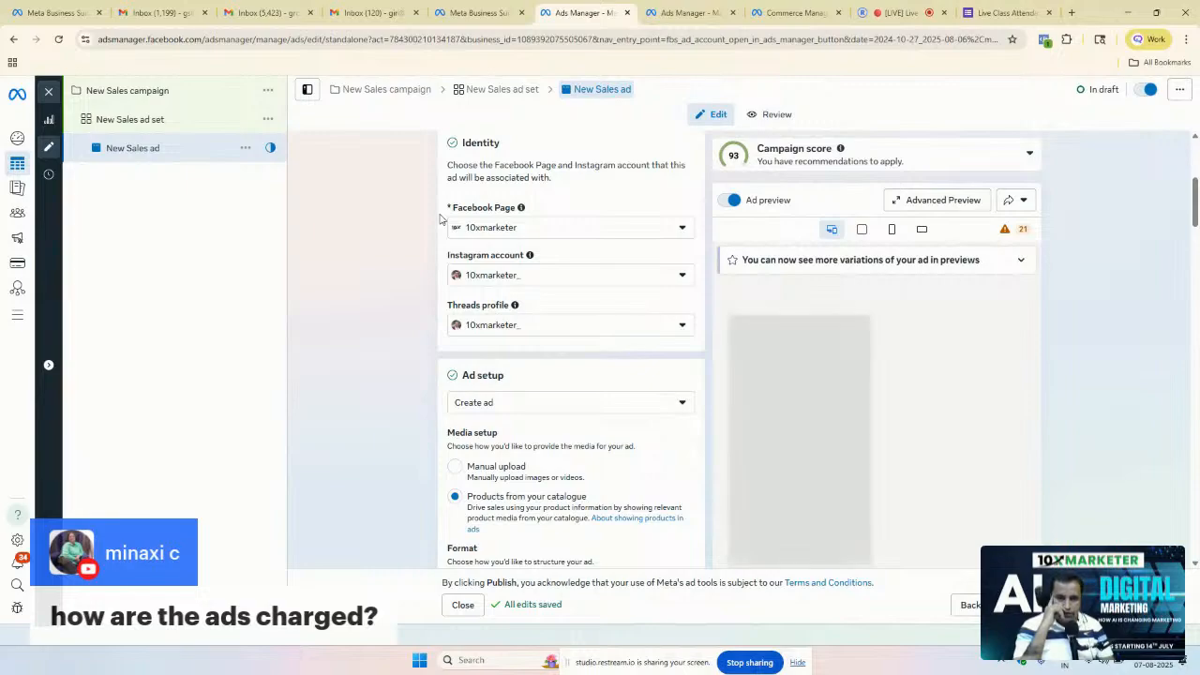
left_click(509, 229)
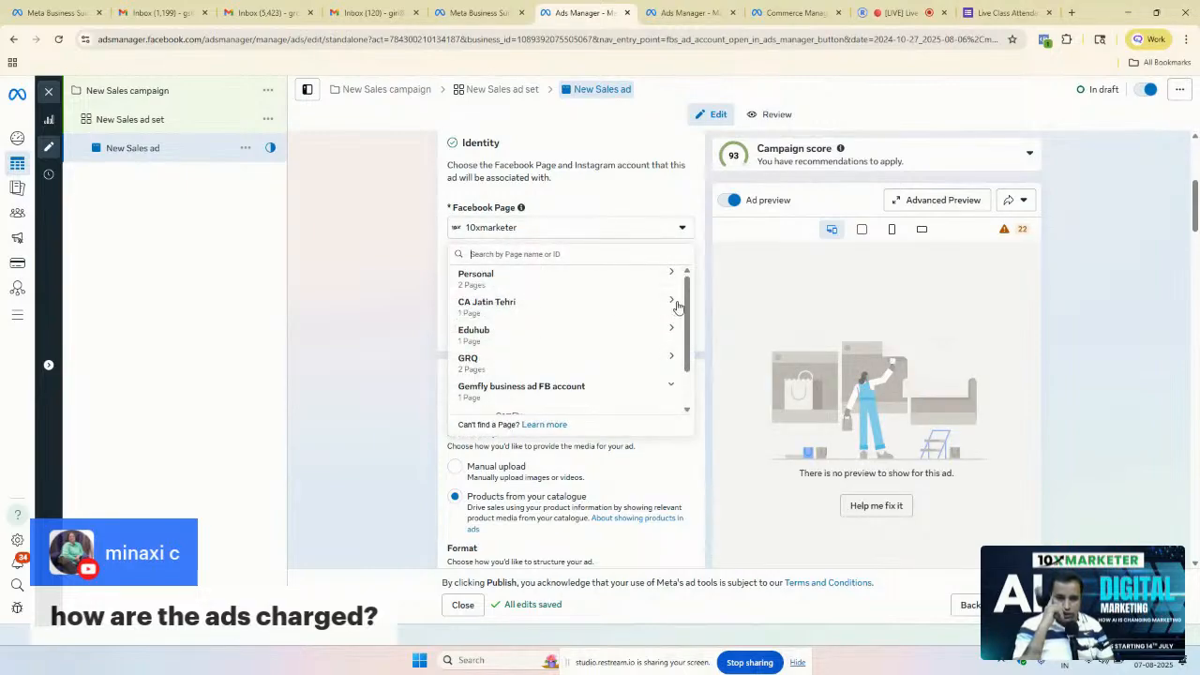
scroll(683, 308, "up", 3)
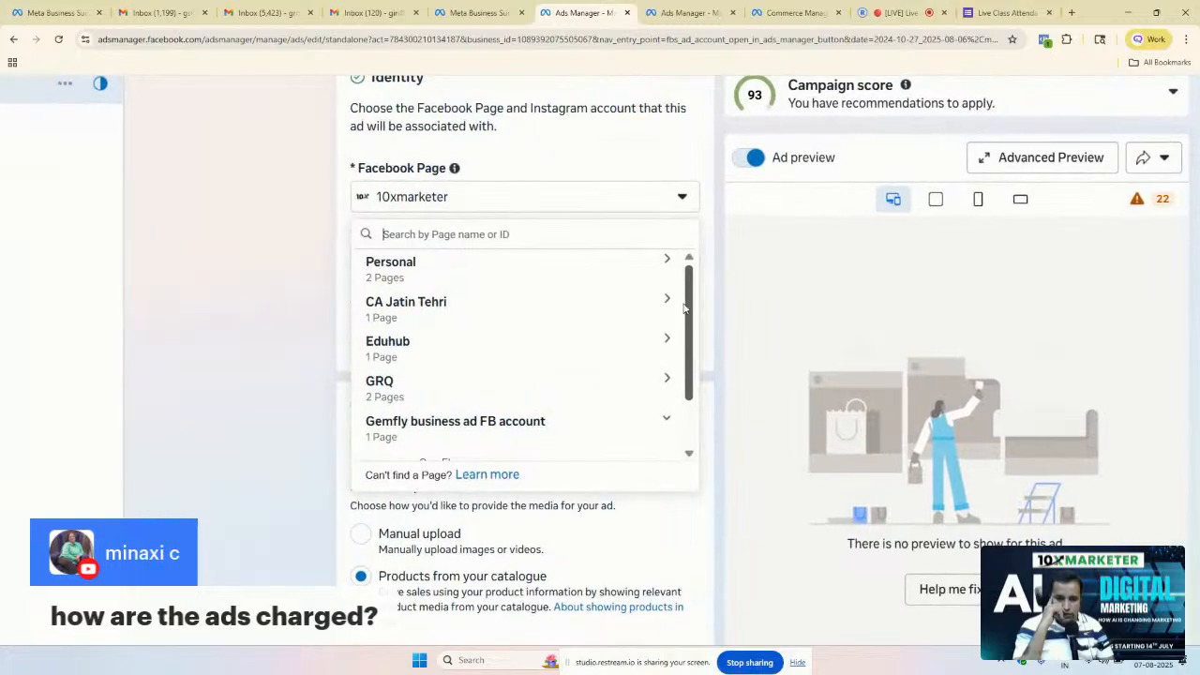
left_click_drag(694, 321, 691, 360)
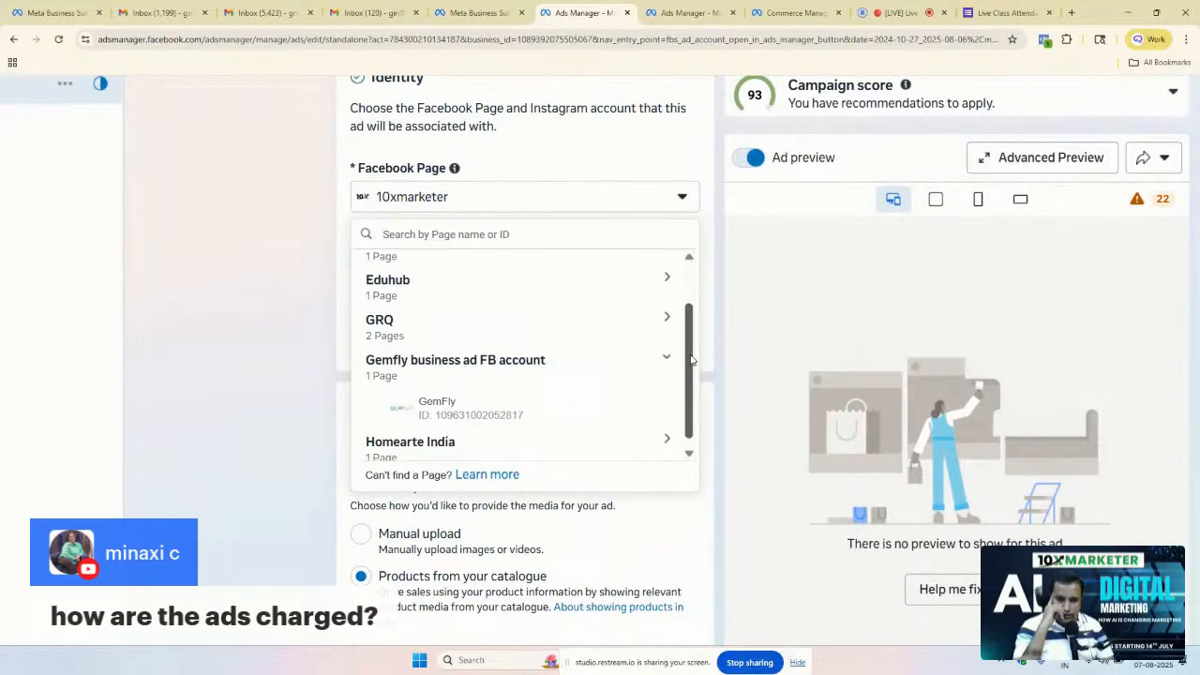
left_click(442, 413)
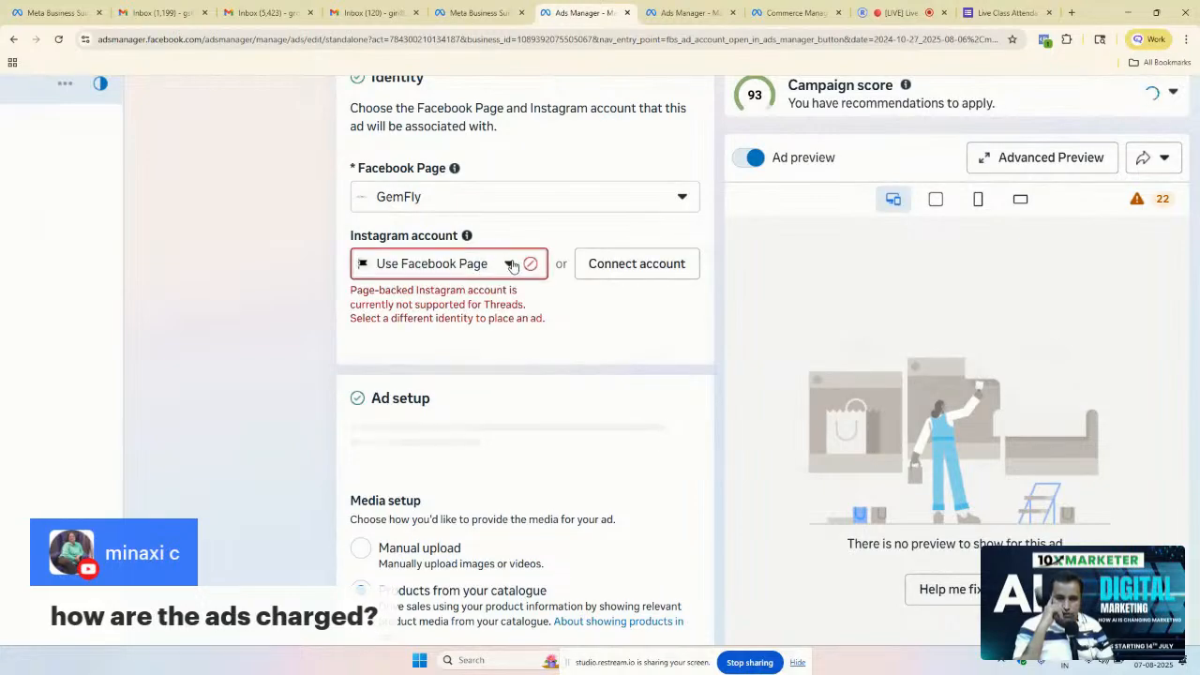
Step: Set the ad's Instagram account to thegemfly instead of using the Facebook Page
left_click(512, 266)
left_click(512, 266)
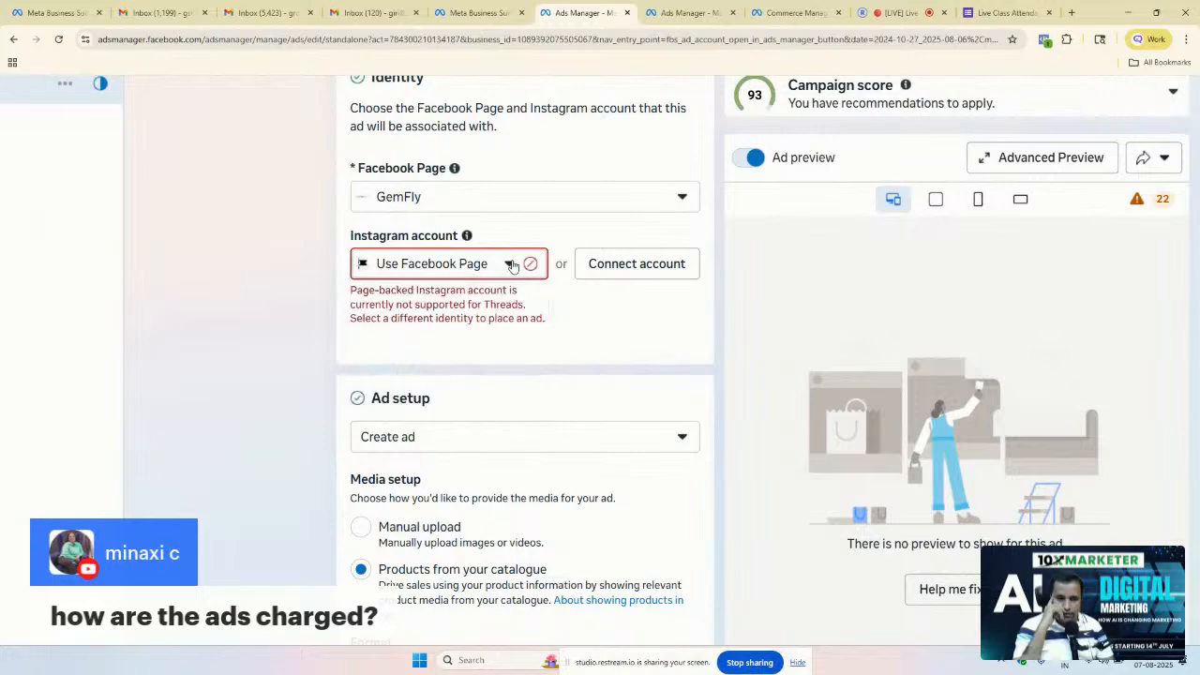
left_click(512, 266)
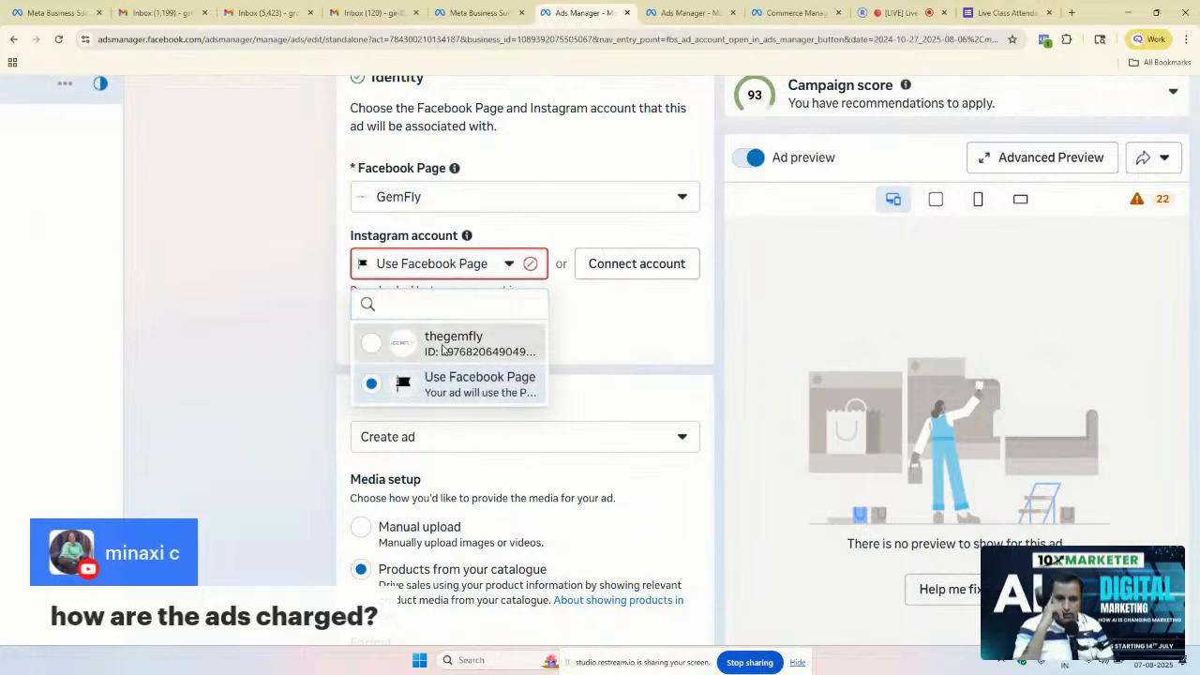
left_click(445, 345)
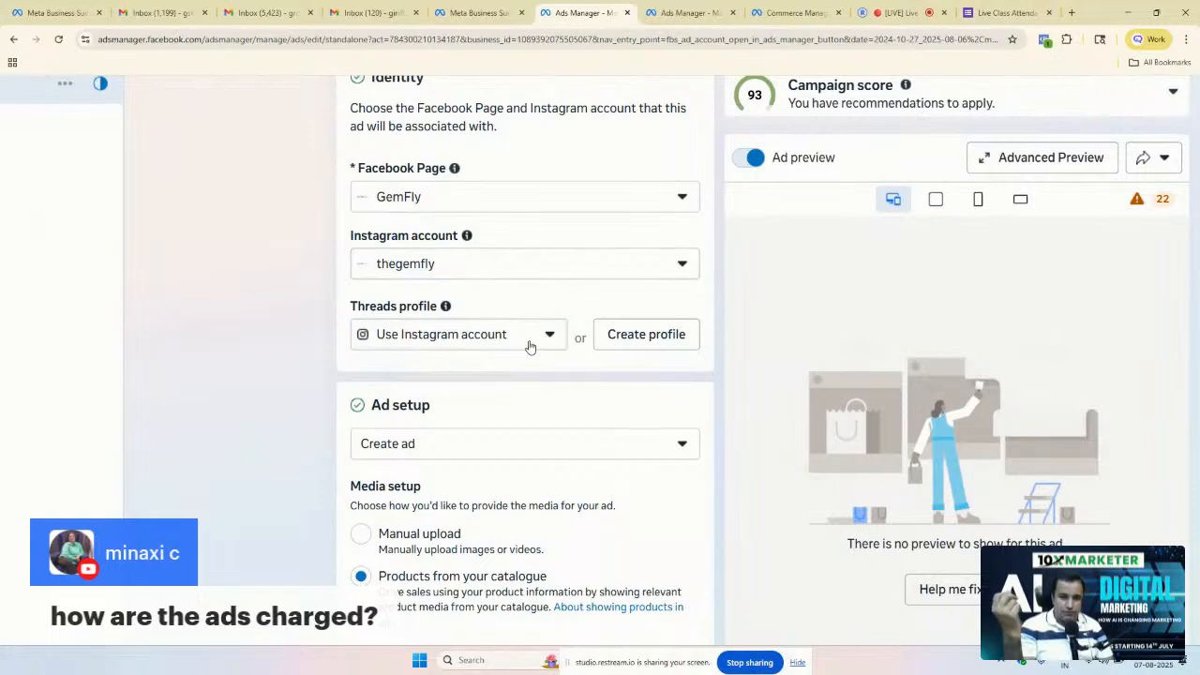
Step: Check the available Threads profile choices and leave the ad on Use Instagram account
scroll(436, 352, "up", 3)
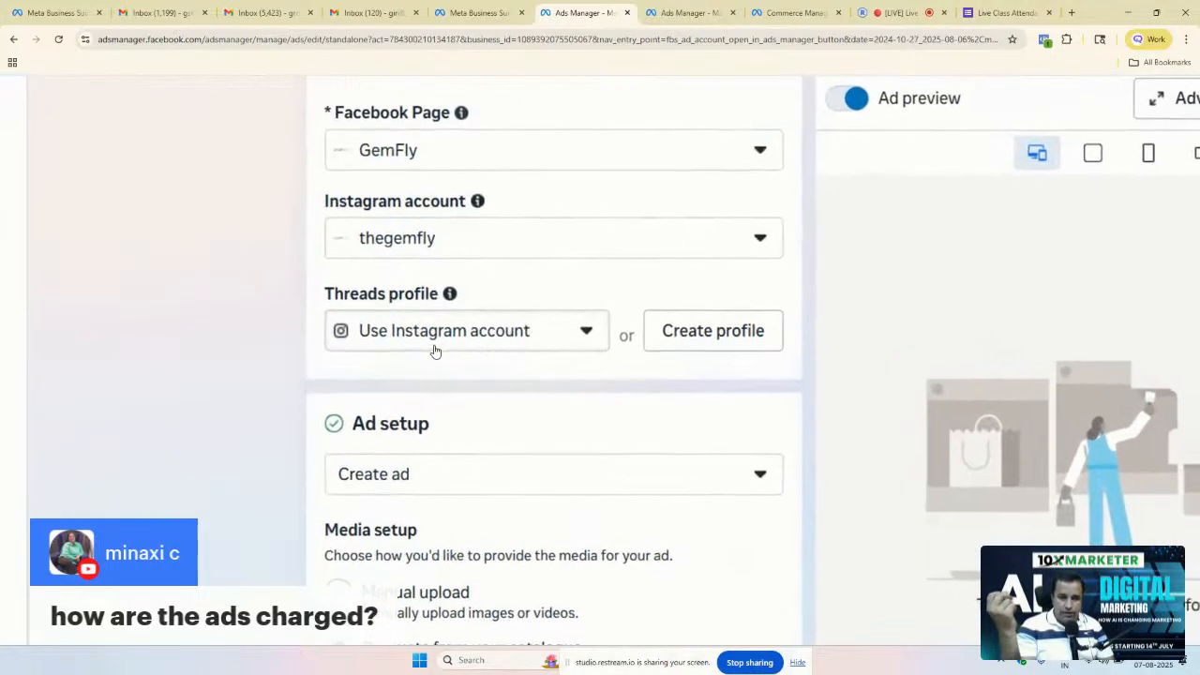
left_click(435, 349)
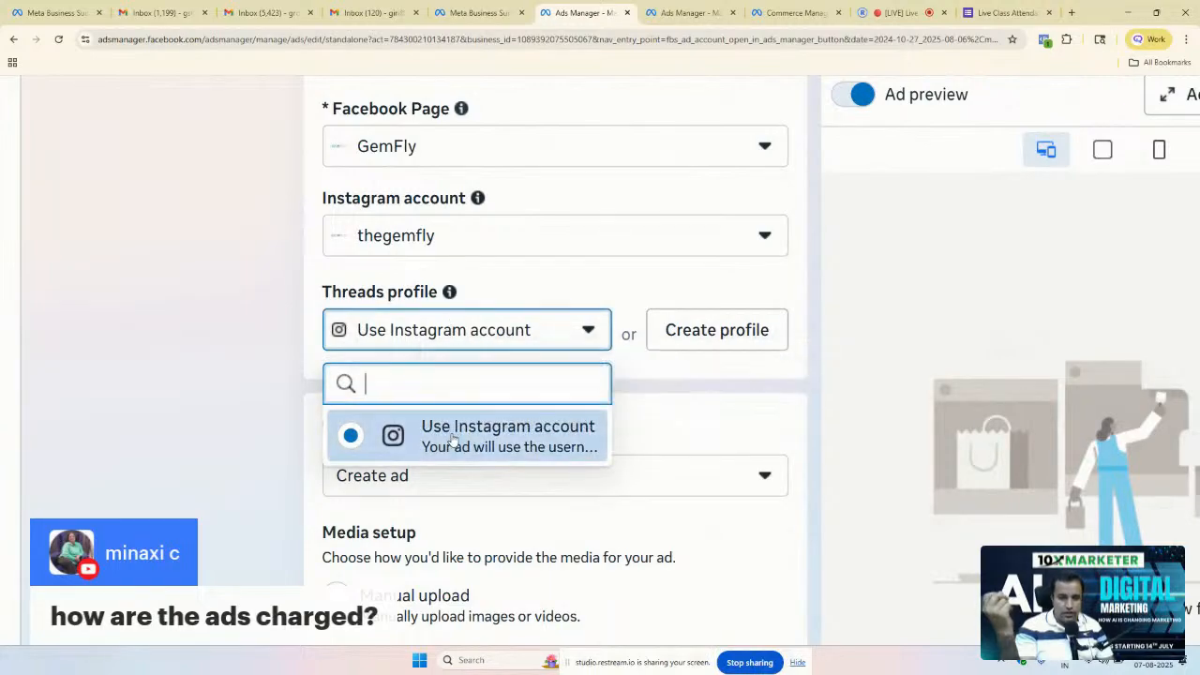
left_click(409, 327)
key("ctrl+minus")
key("ctrl+minus")
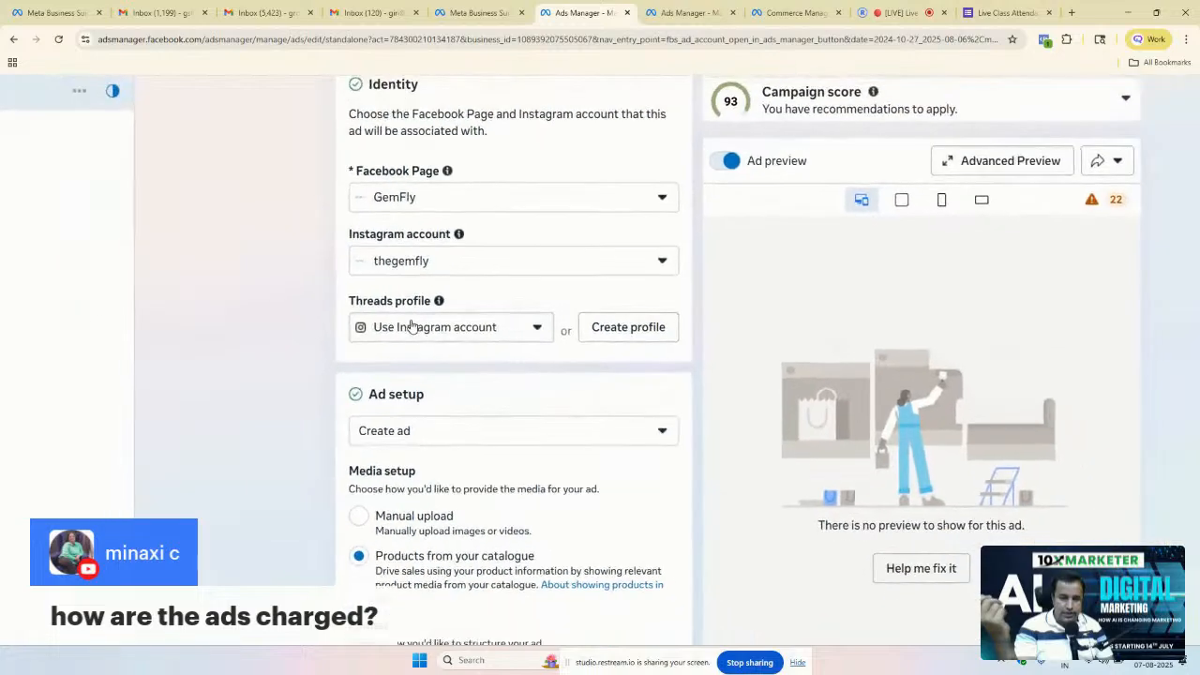
Step: Look through the ad setup choices, including Use existing post, and keep Create ad
scroll(320, 413, "down", 2)
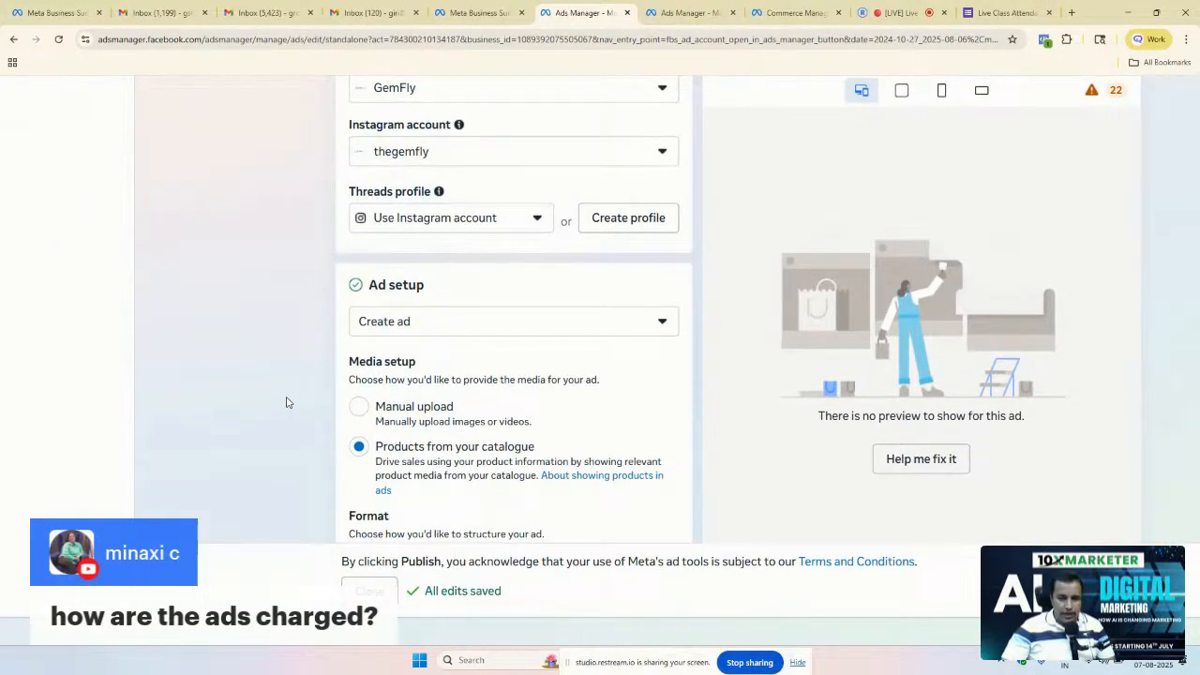
left_click(422, 320)
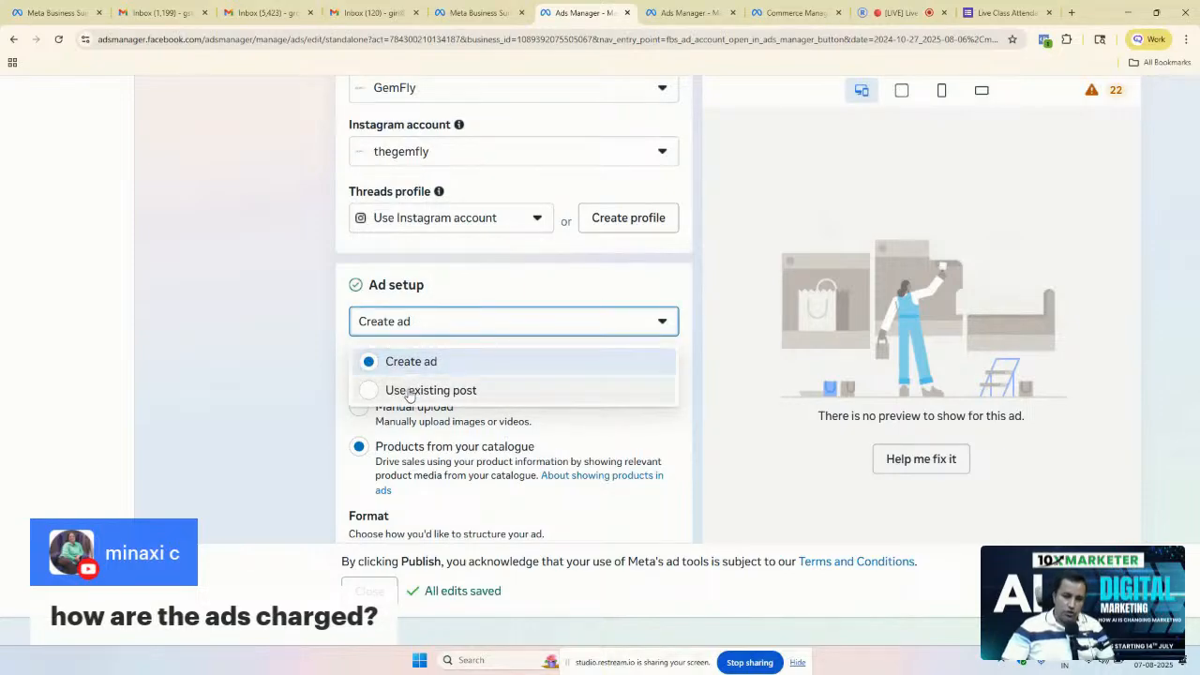
scroll(409, 396, "up", 4)
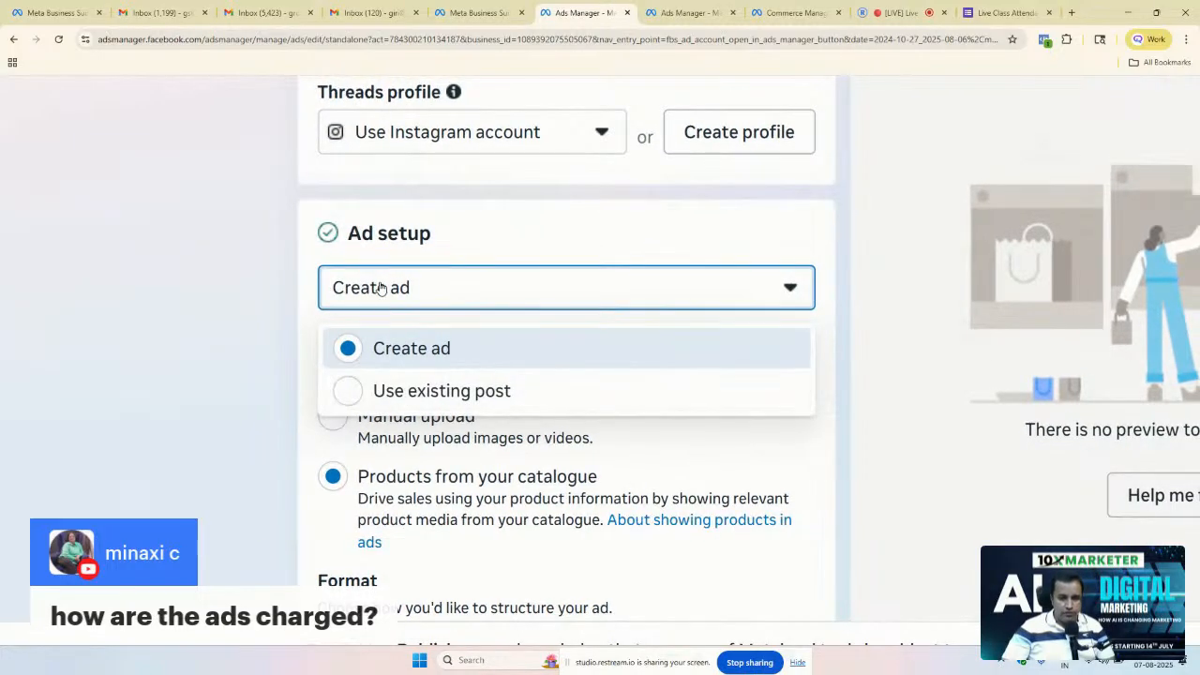
left_click(401, 348)
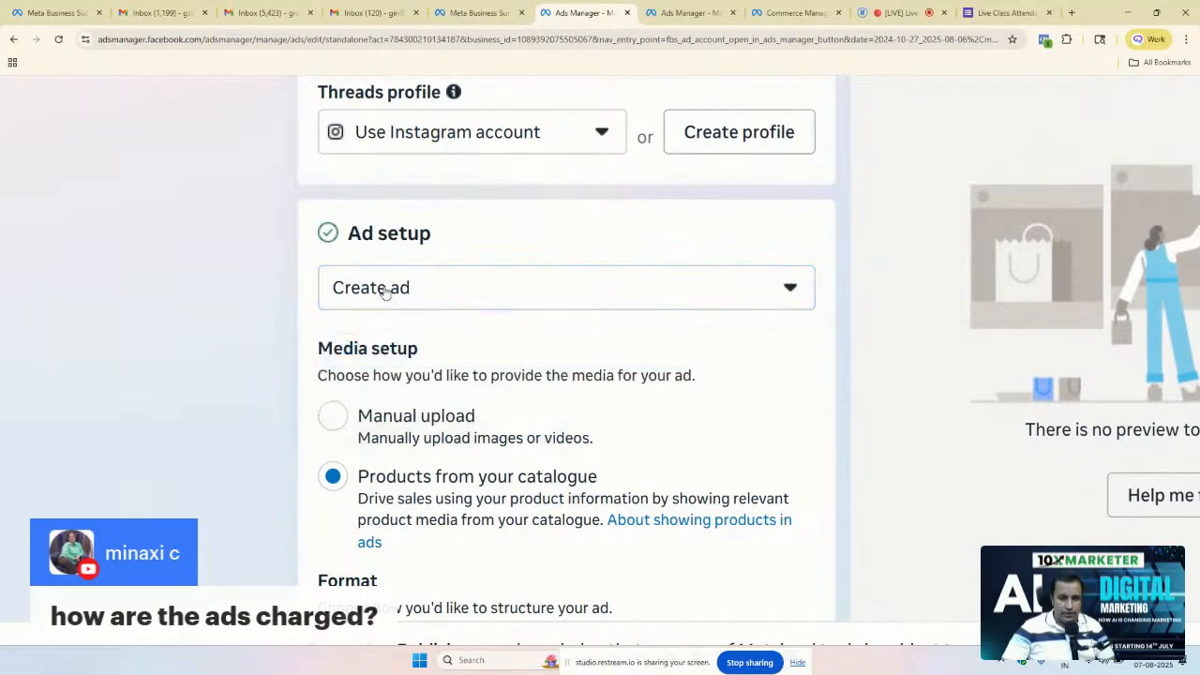
Step: Switch the ad's creative source to Manual upload
scroll(303, 335, "down", 2)
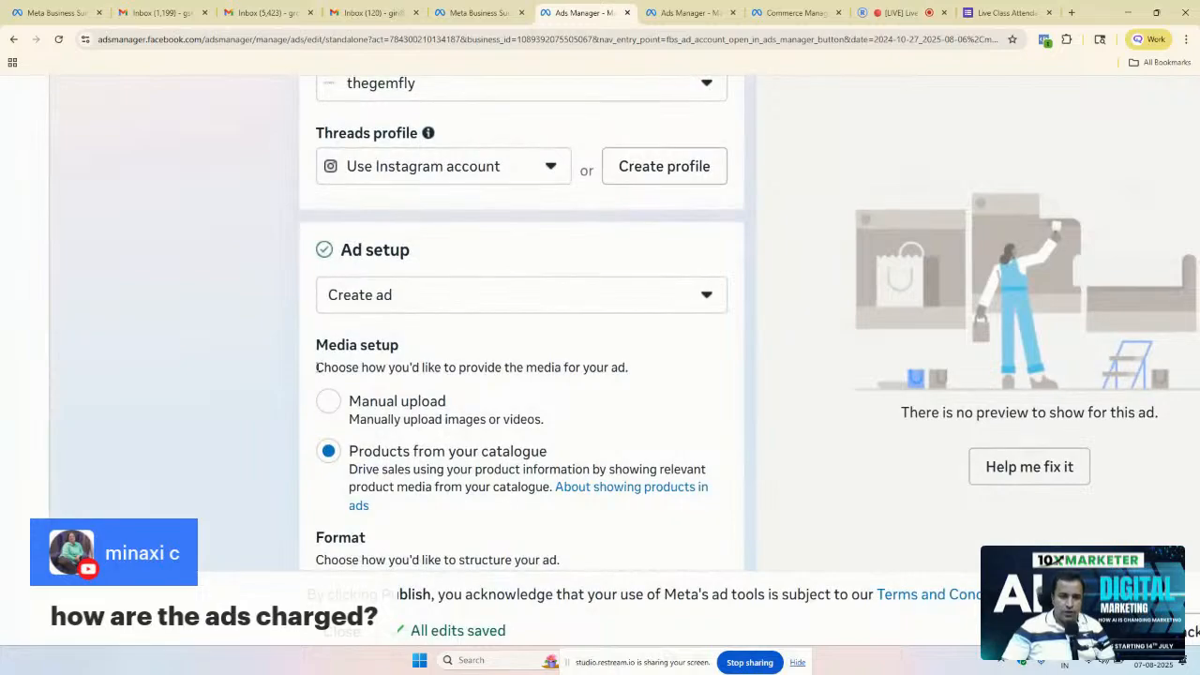
scroll(304, 371, "down", 1)
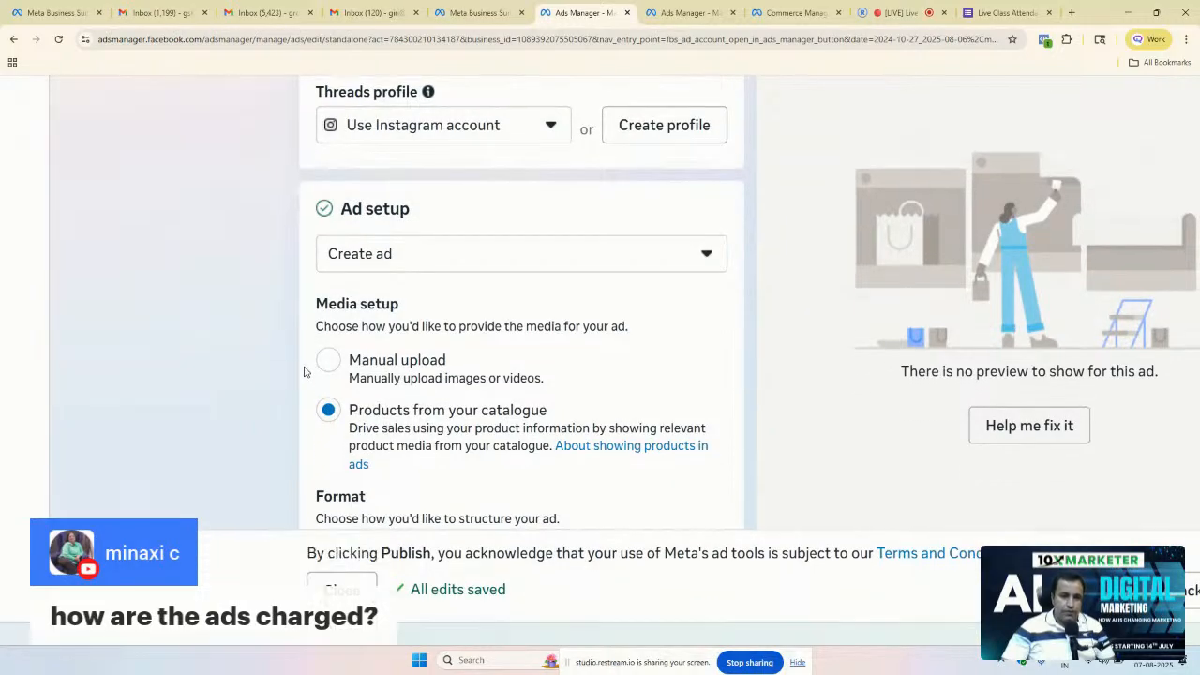
scroll(304, 365, "up", 2)
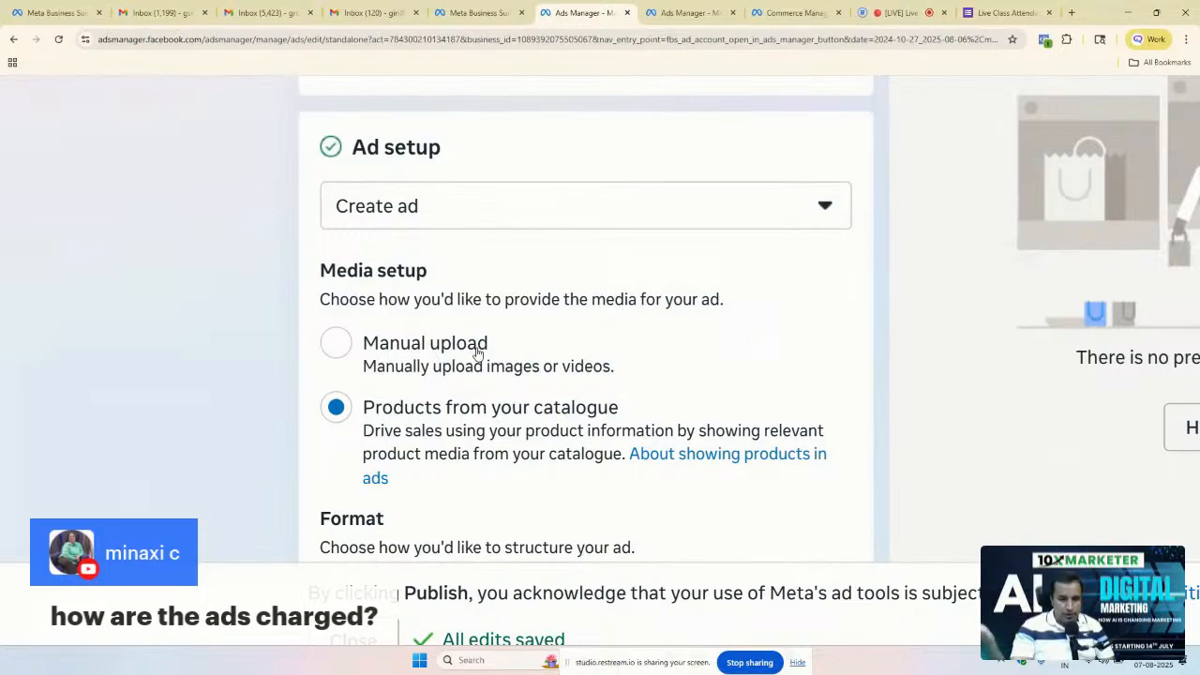
left_click(479, 352)
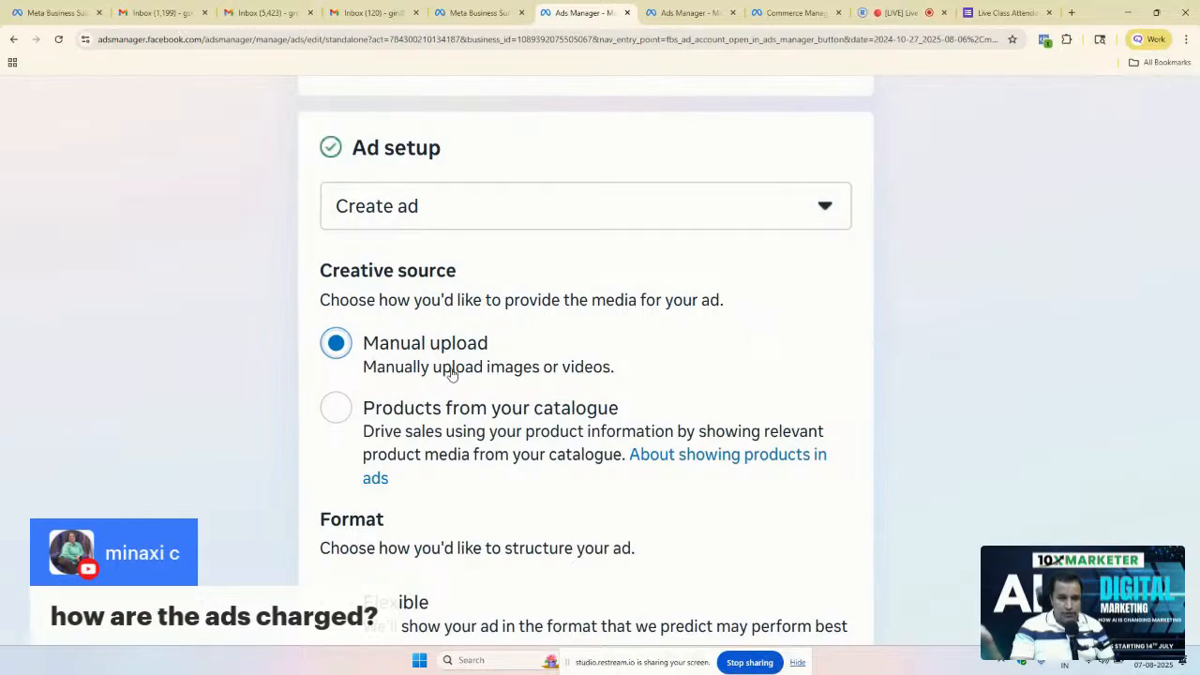
key("ctrl+minus")
key("ctrl+minus")
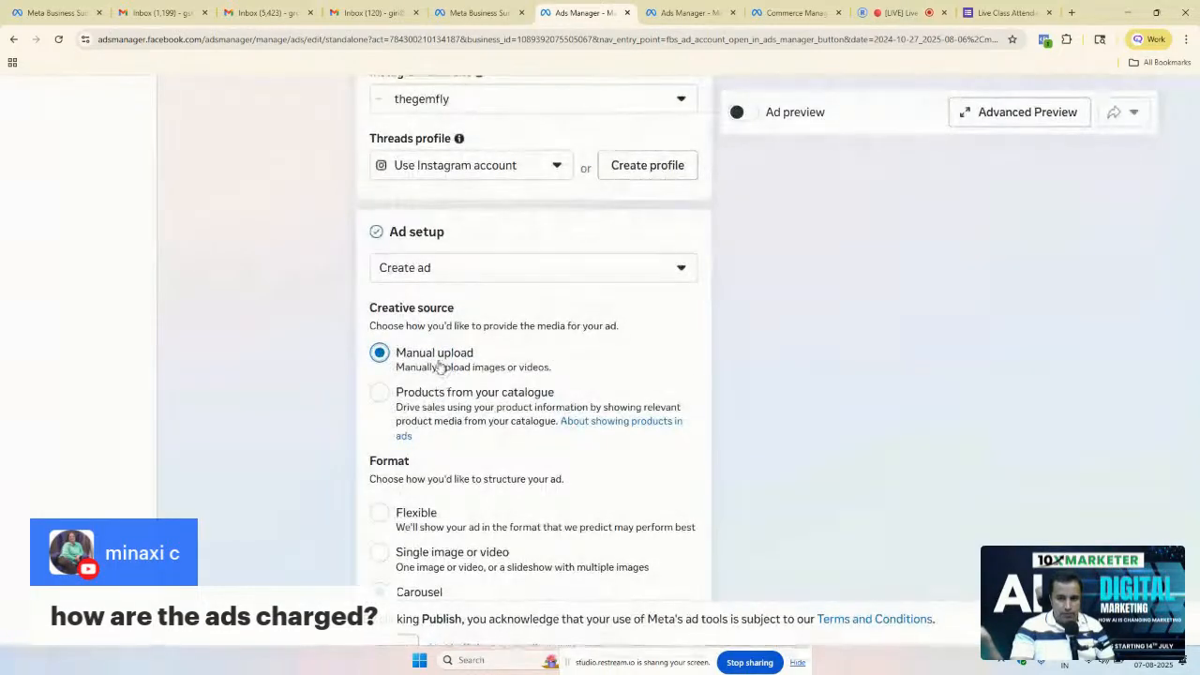
Step: Examine the ad format options offered for manually uploaded media, from Flexible to Collection
key("ctrl+minus")
key("ctrl+minus")
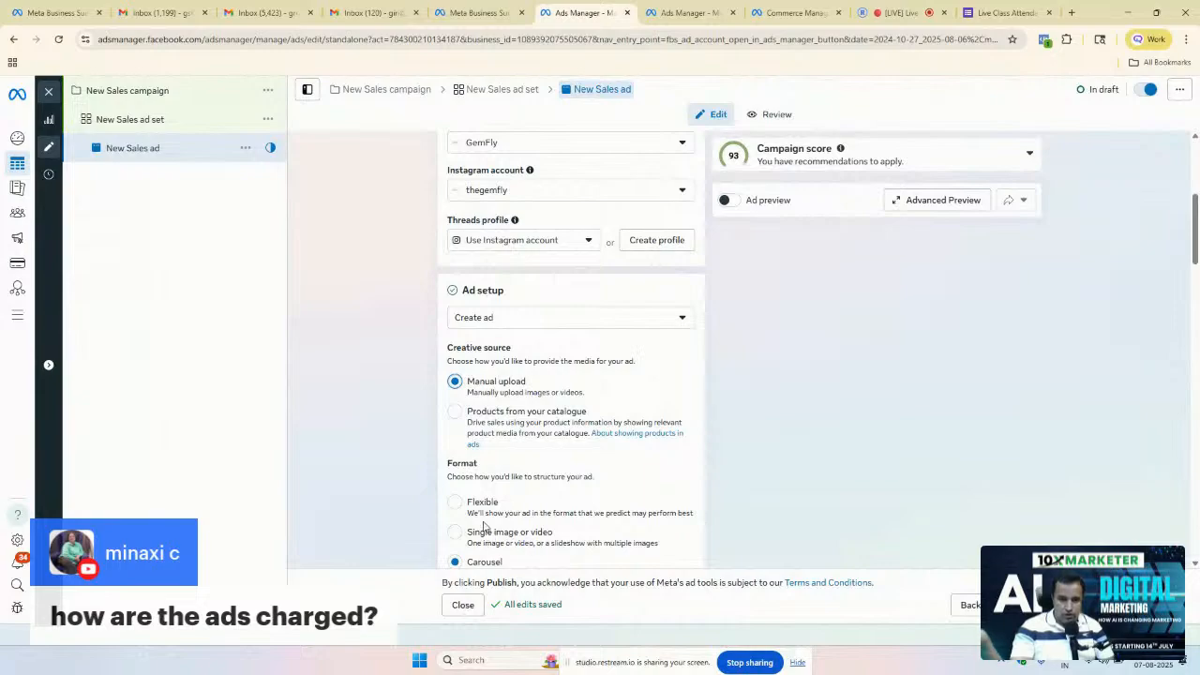
key("ctrl+plus")
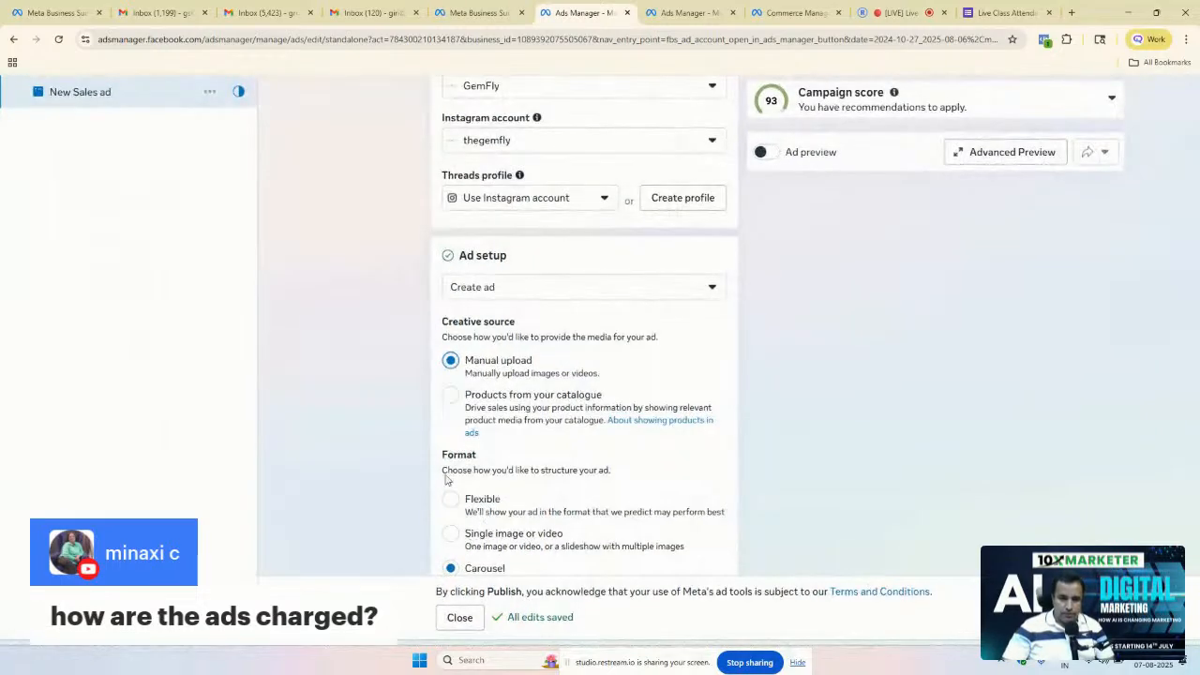
double_click(458, 455)
scroll(454, 456, "down", 1)
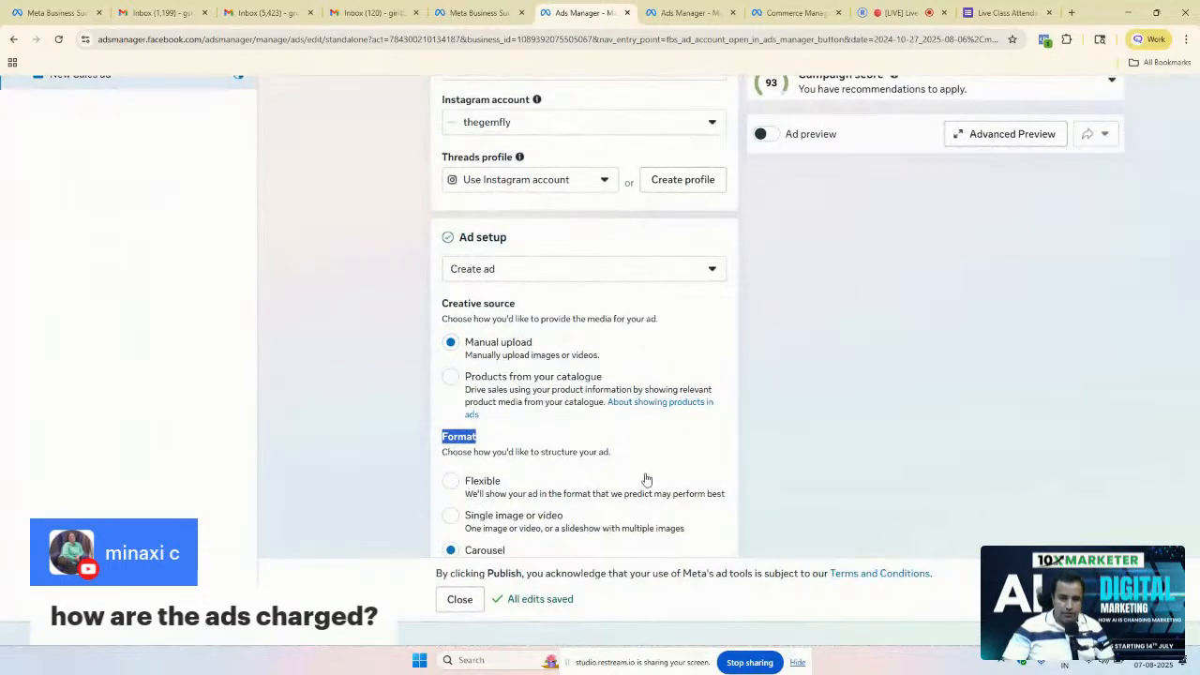
key("ctrl+minus")
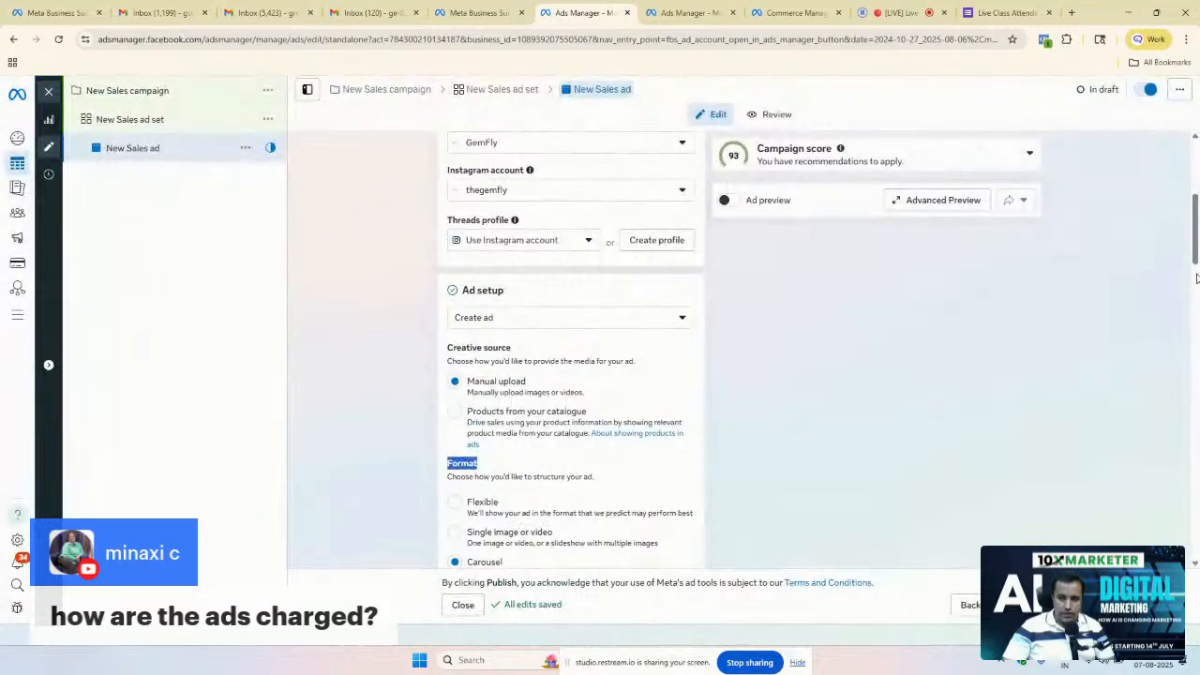
scroll(1197, 294, "down", 1)
mouse_move(1199, 295)
left_mouse_down()
mouse_move(1198, 337)
mouse_move(1199, 312)
left_mouse_up()
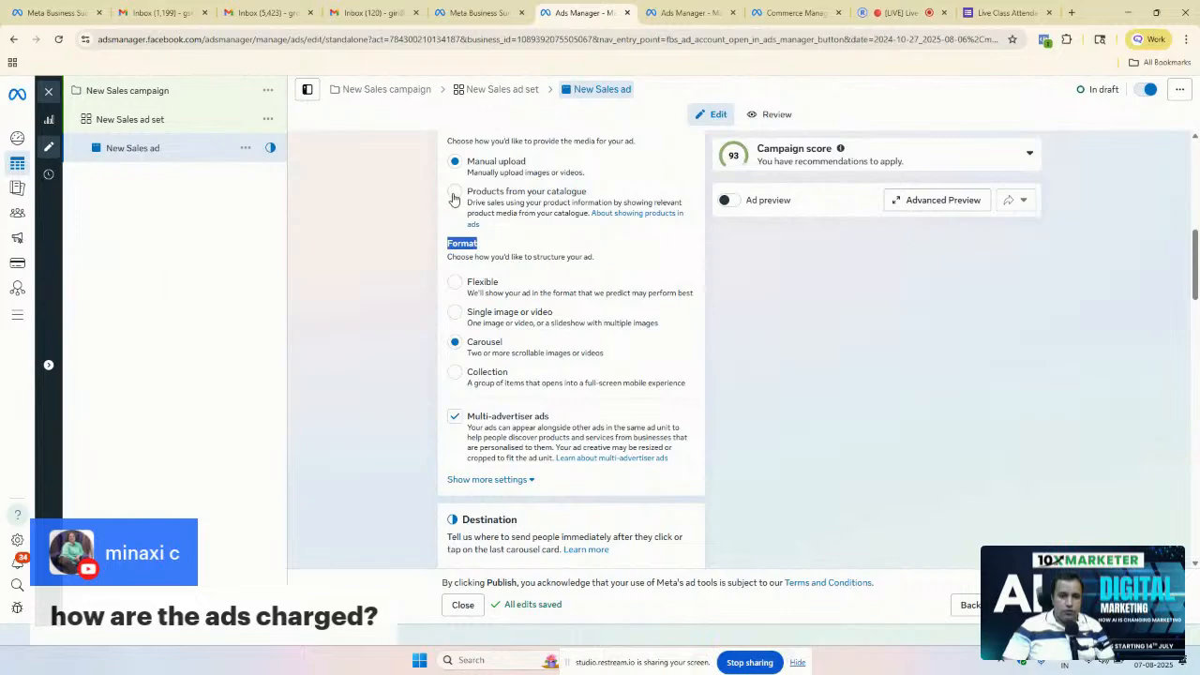
Step: Set the ad's creative source back to Products from your catalogue
key("ctrl+plus")
key("ctrl+plus")
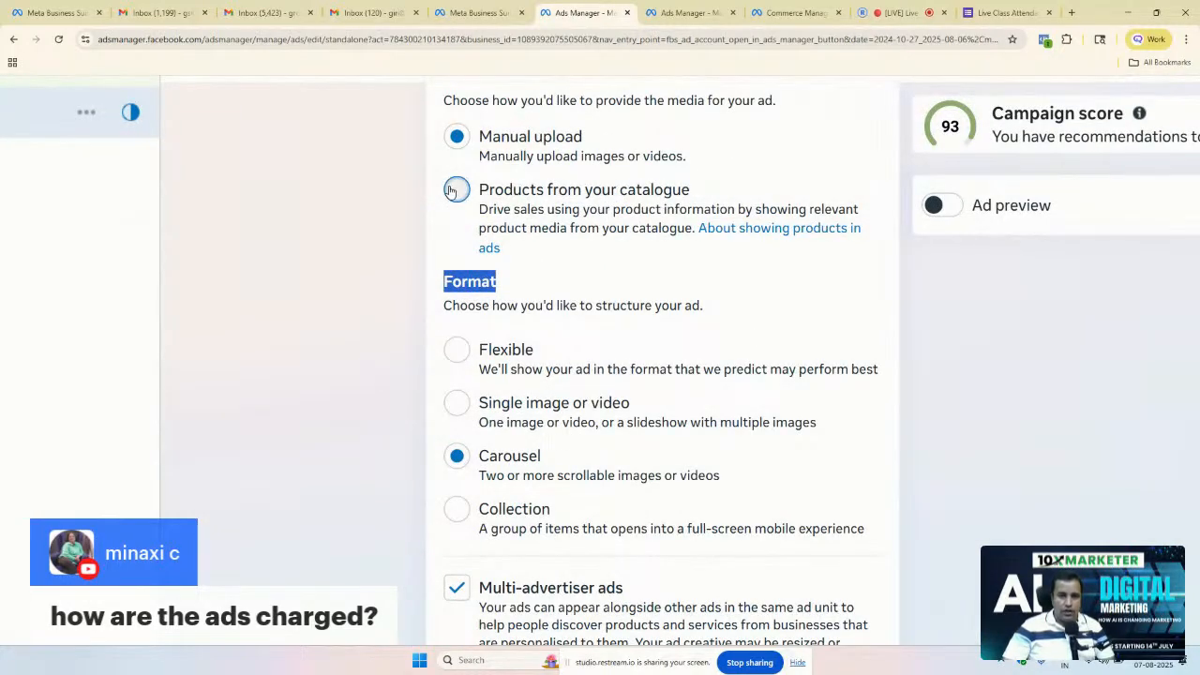
left_click(452, 191)
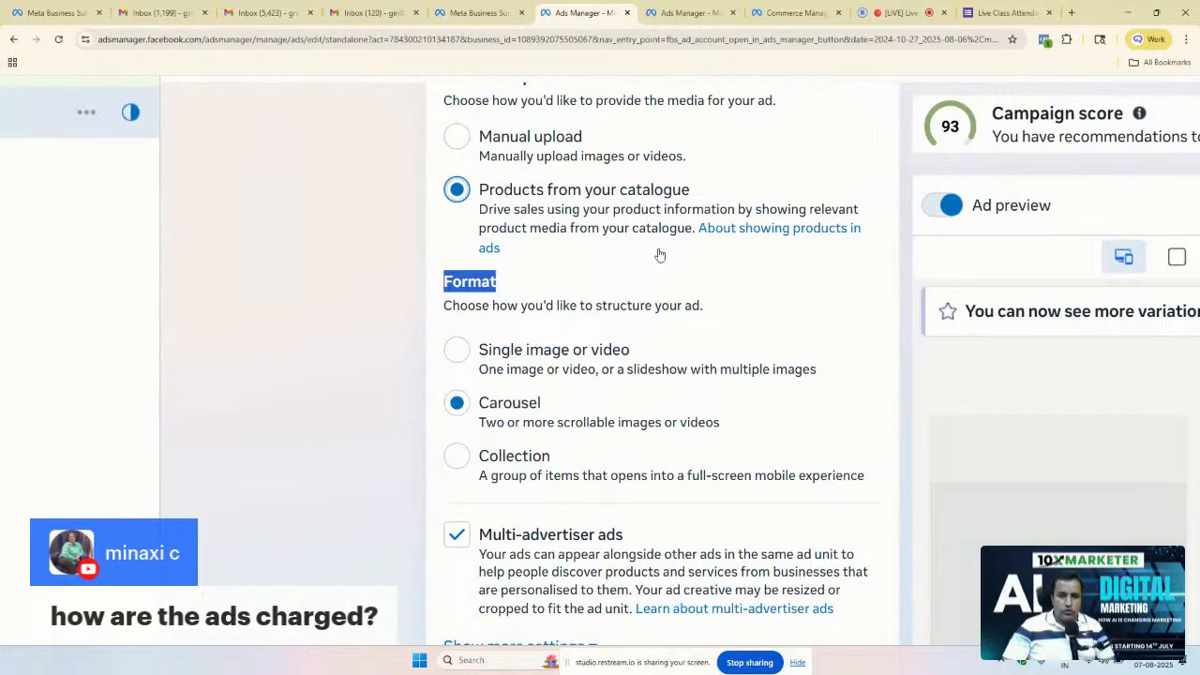
key("ctrl+minus")
key("ctrl+minus")
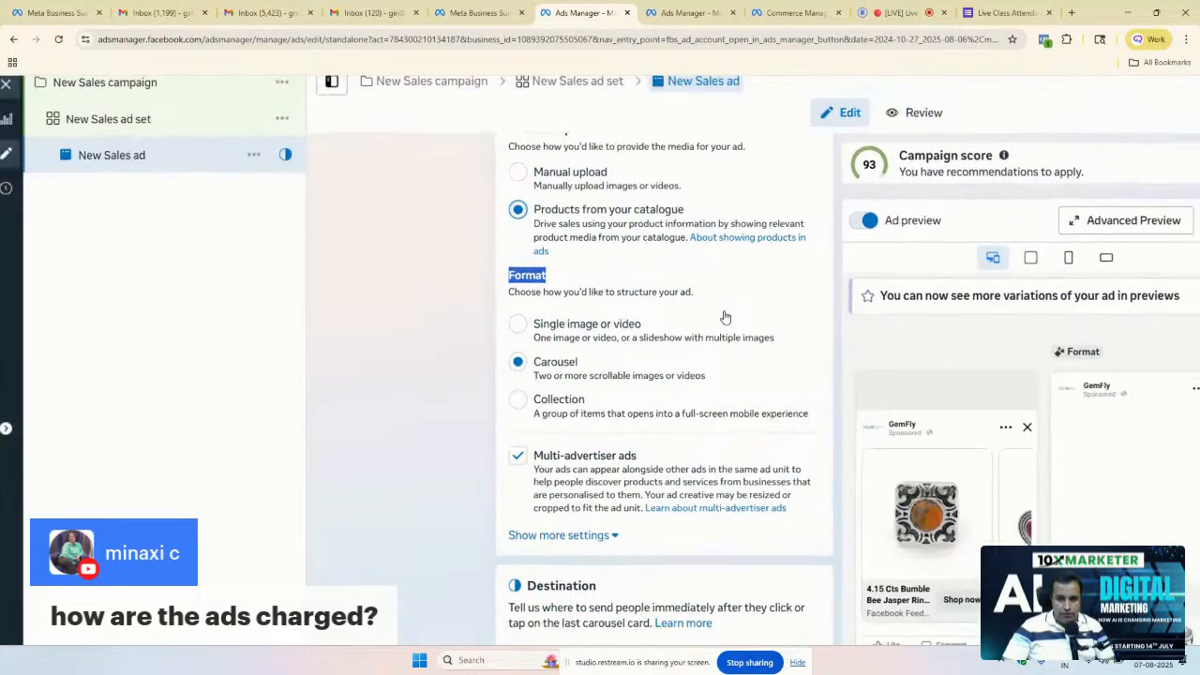
key("ctrl+minus")
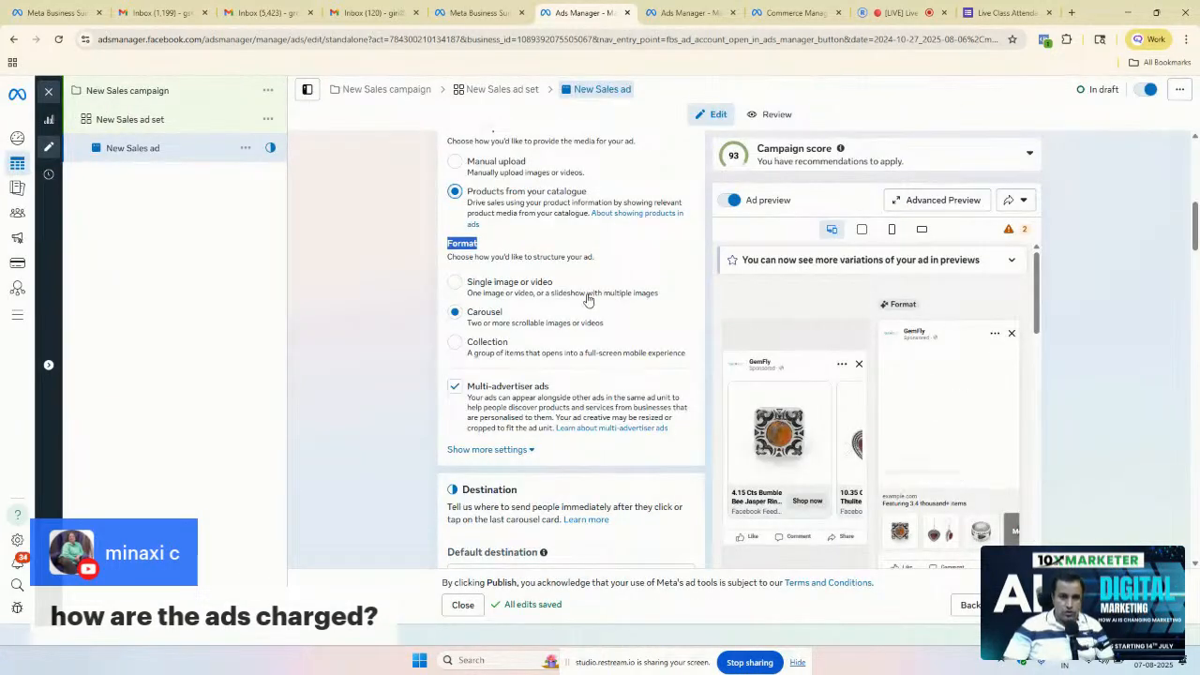
Step: Review the catalogue ad's format, Multi-advertiser ads and Destination sections together with the ad preview variations
key("ctrl+plus")
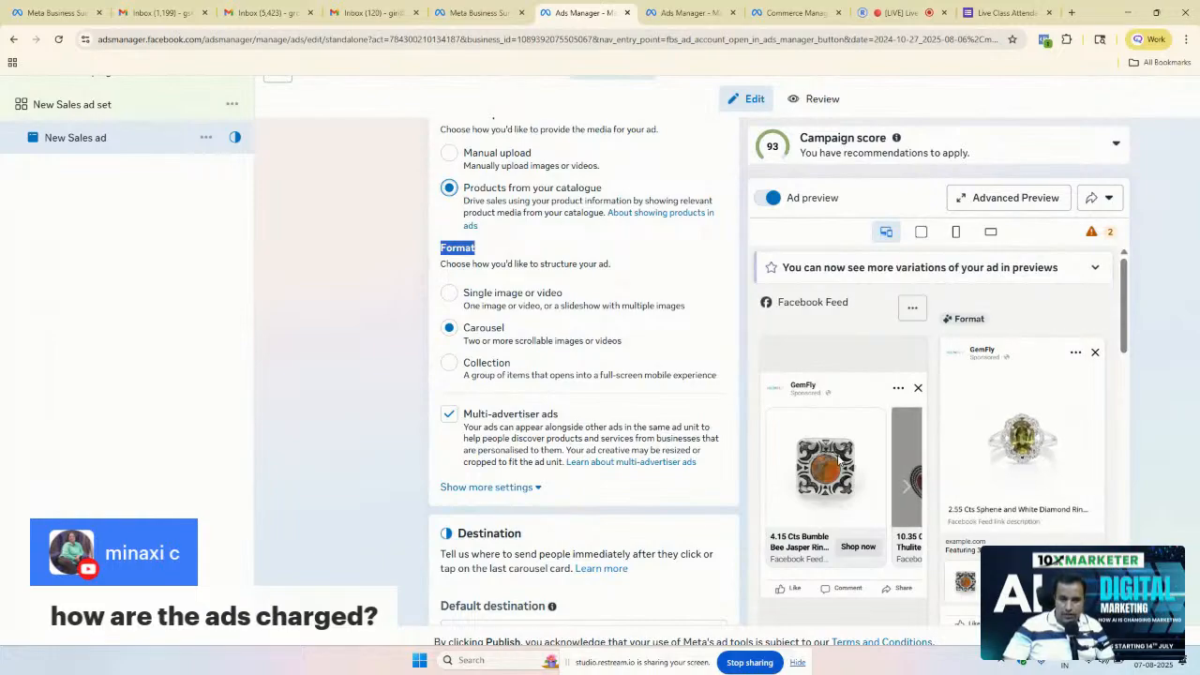
left_click(365, 338)
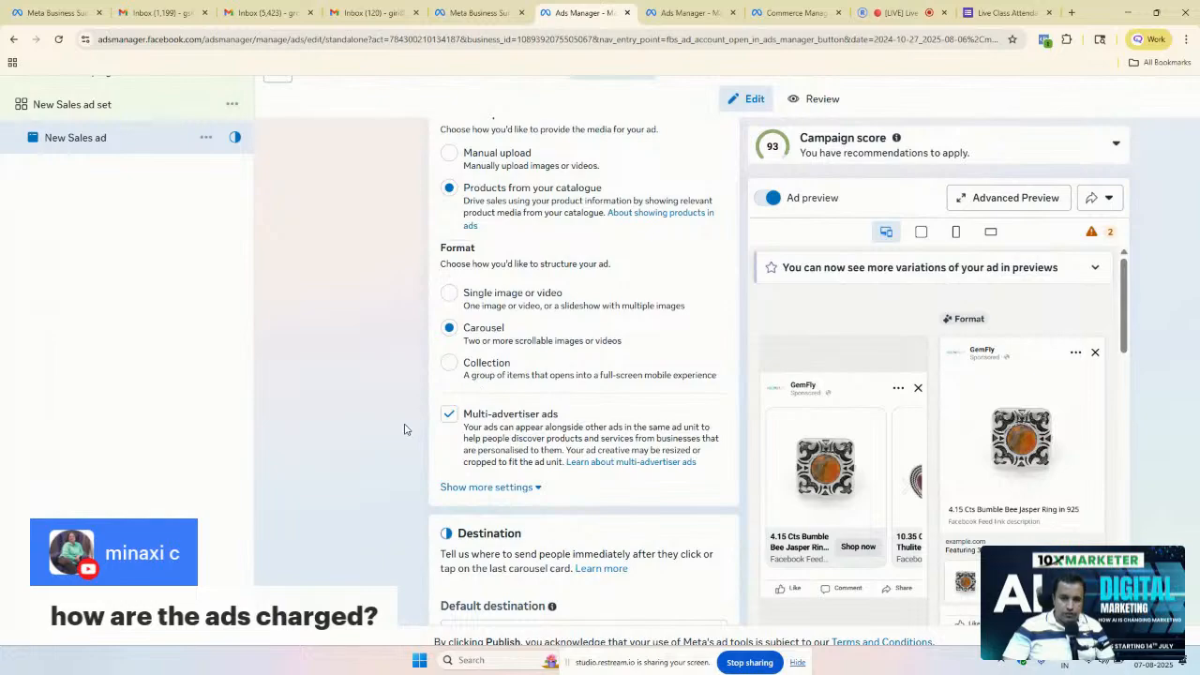
scroll(406, 429, "down", 1)
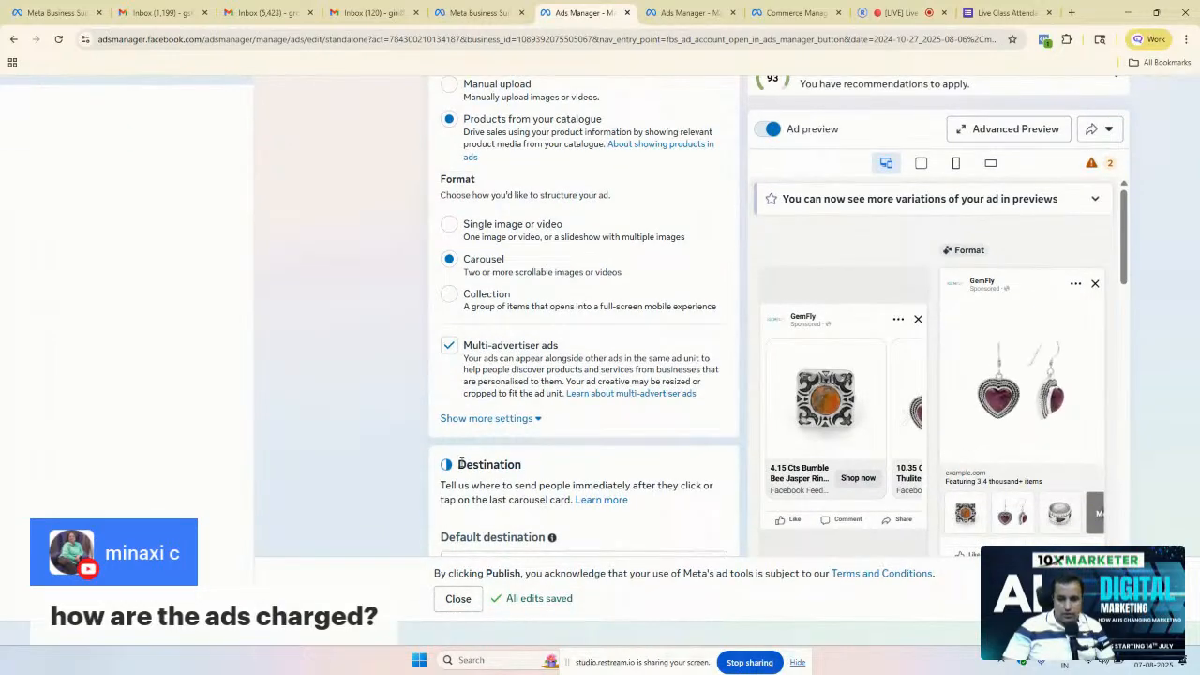
double_click(461, 462)
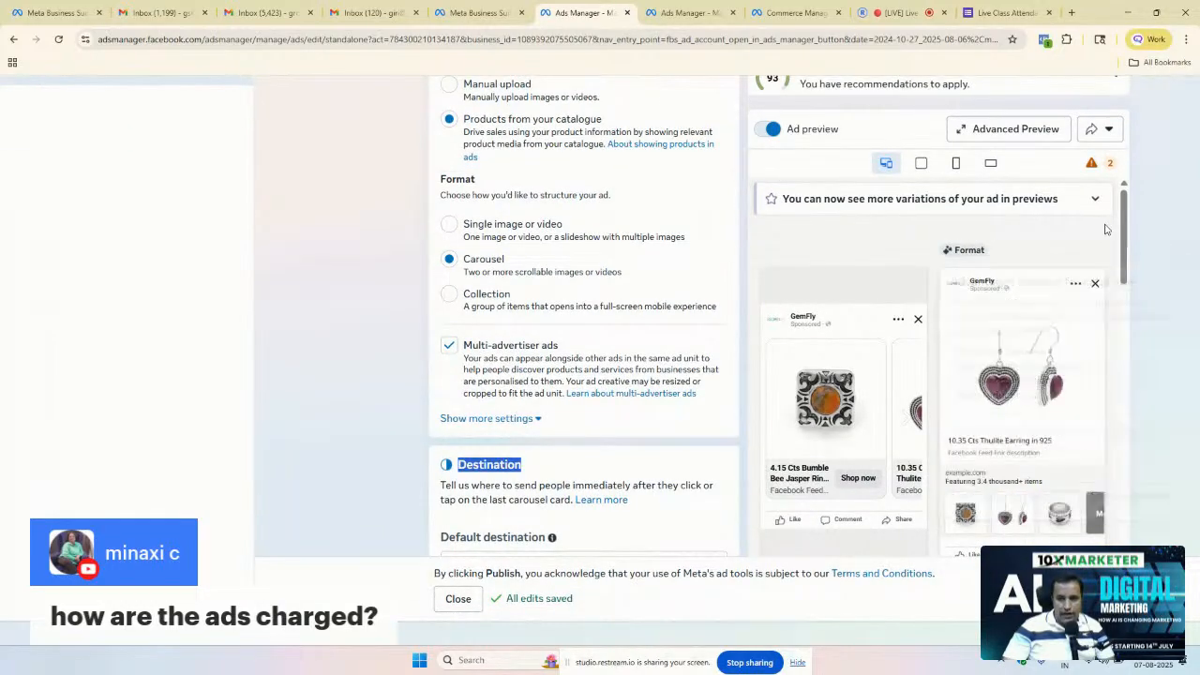
scroll(1125, 255, "down", 2)
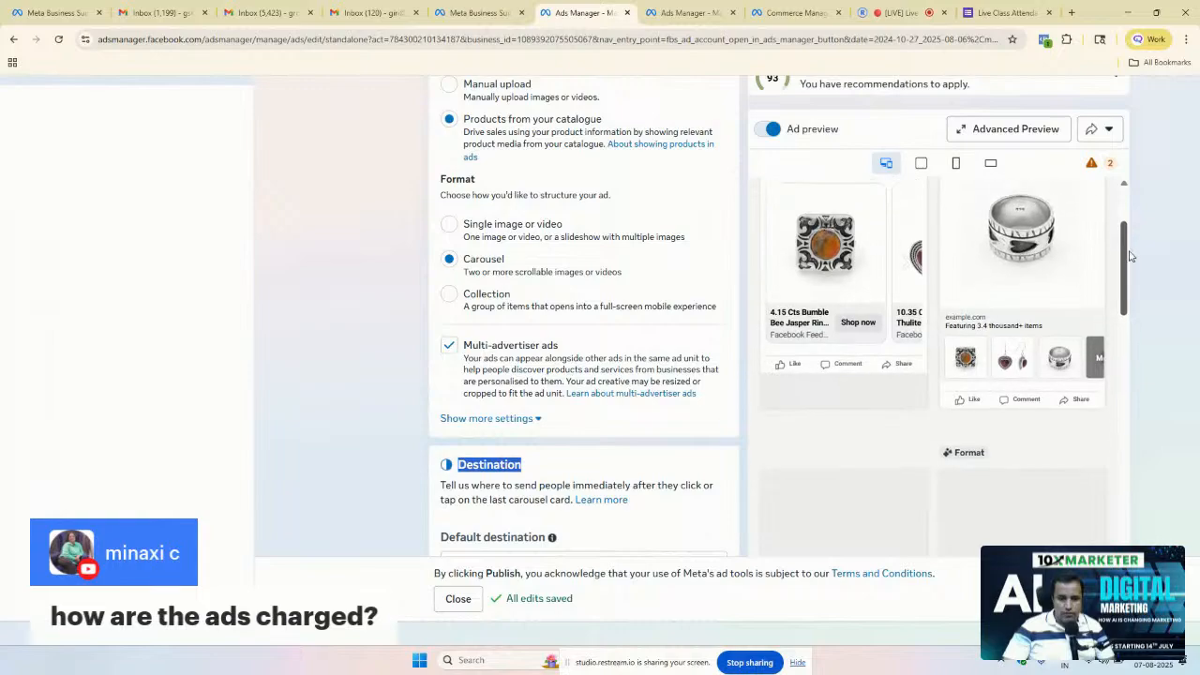
scroll(1128, 245, "up", 1)
left_click(449, 345)
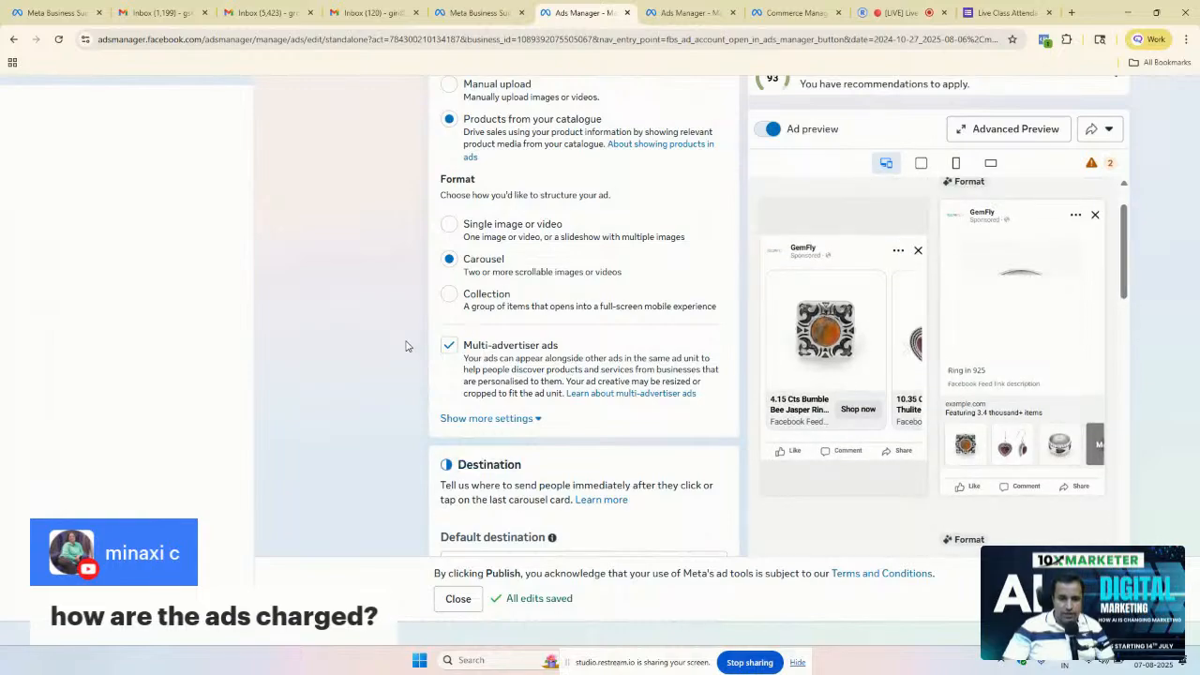
Step: Show the ad setup's additional settings to view the optional Schedule setting
left_click(458, 419)
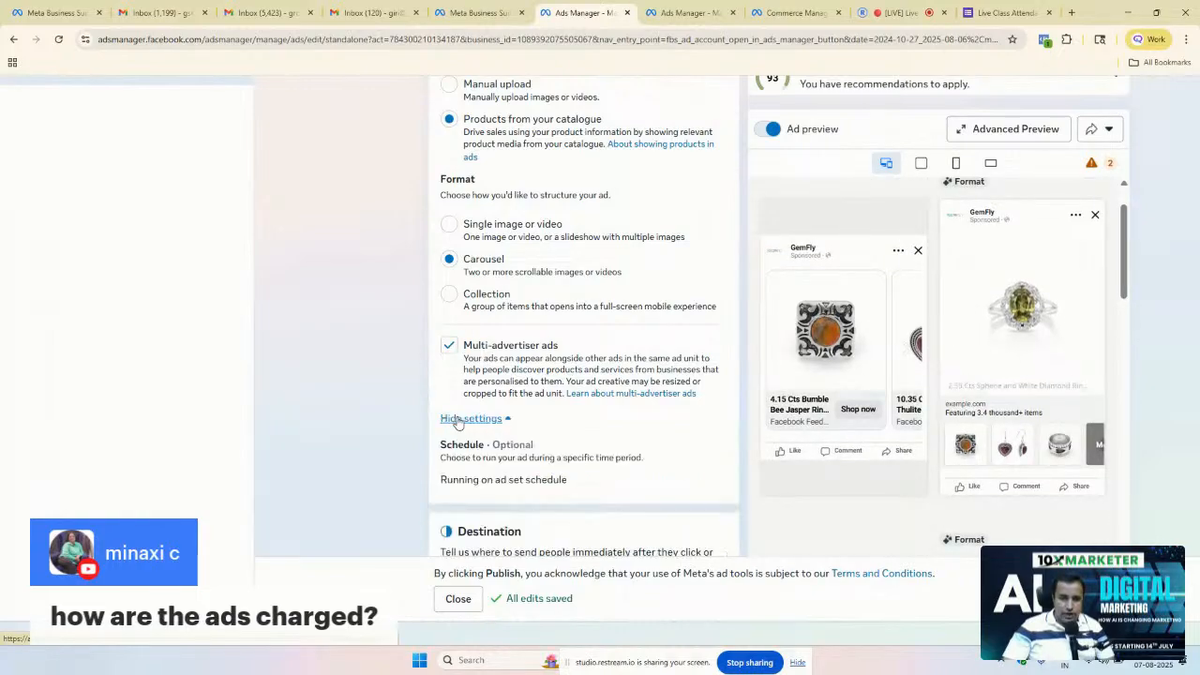
triple_click(462, 454)
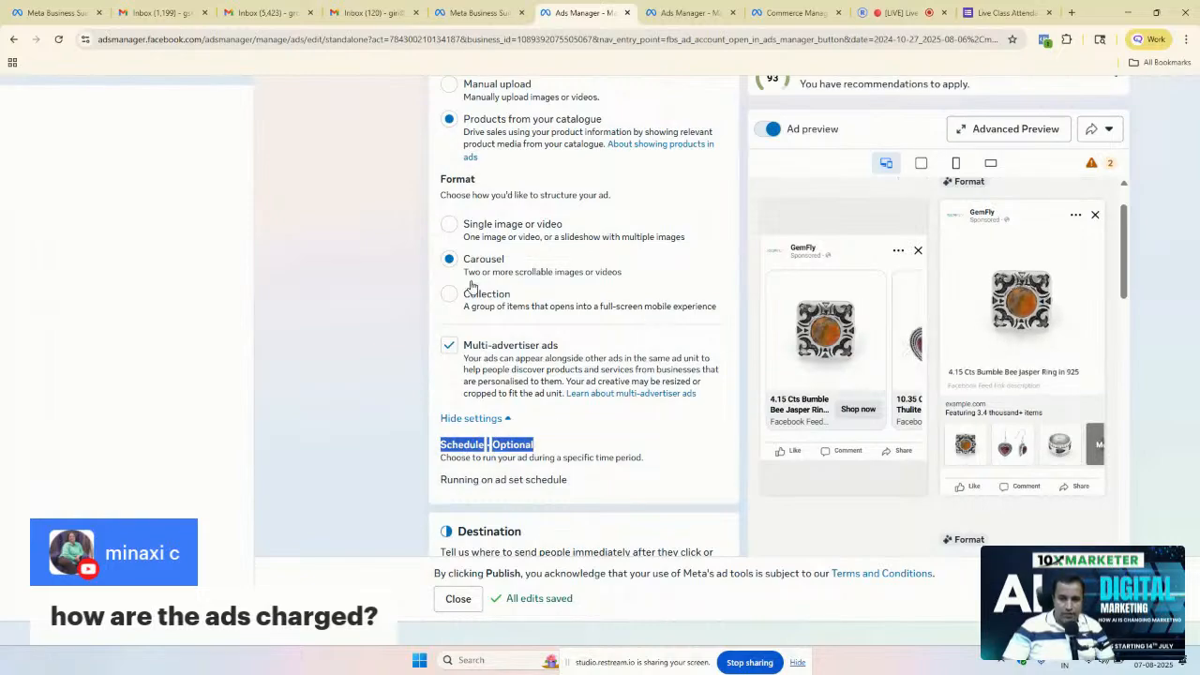
left_click(376, 334)
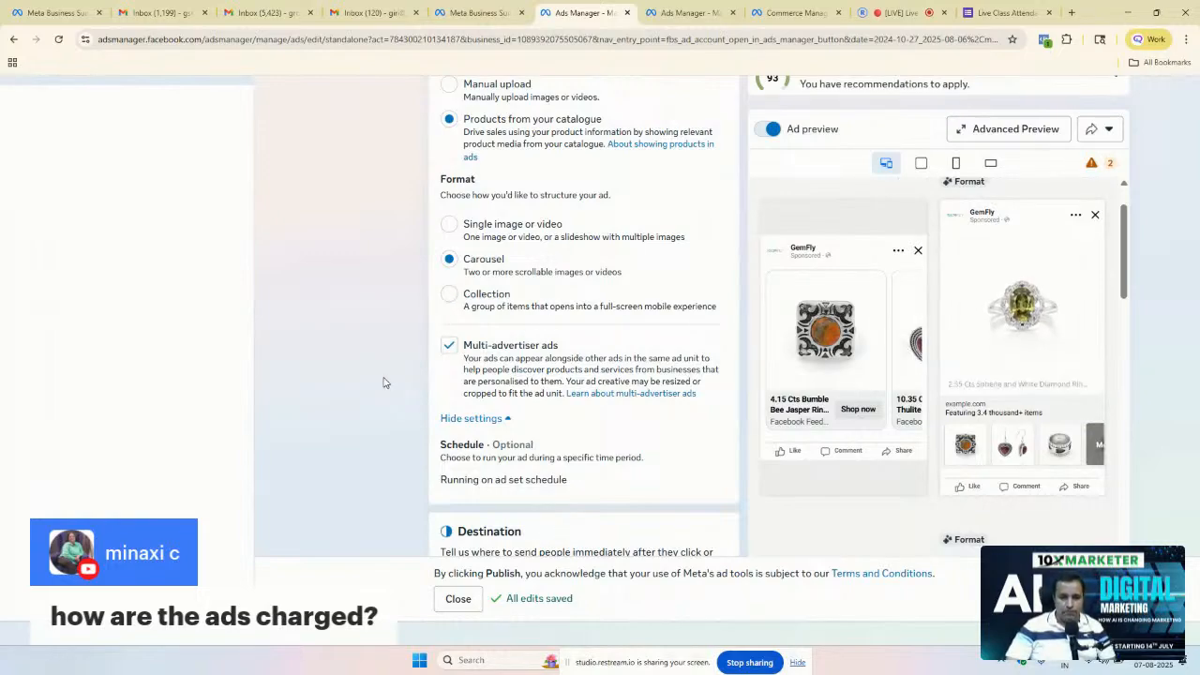
Step: Try the Single image or video format for the catalogue ad and return it to Carousel
left_click(452, 231)
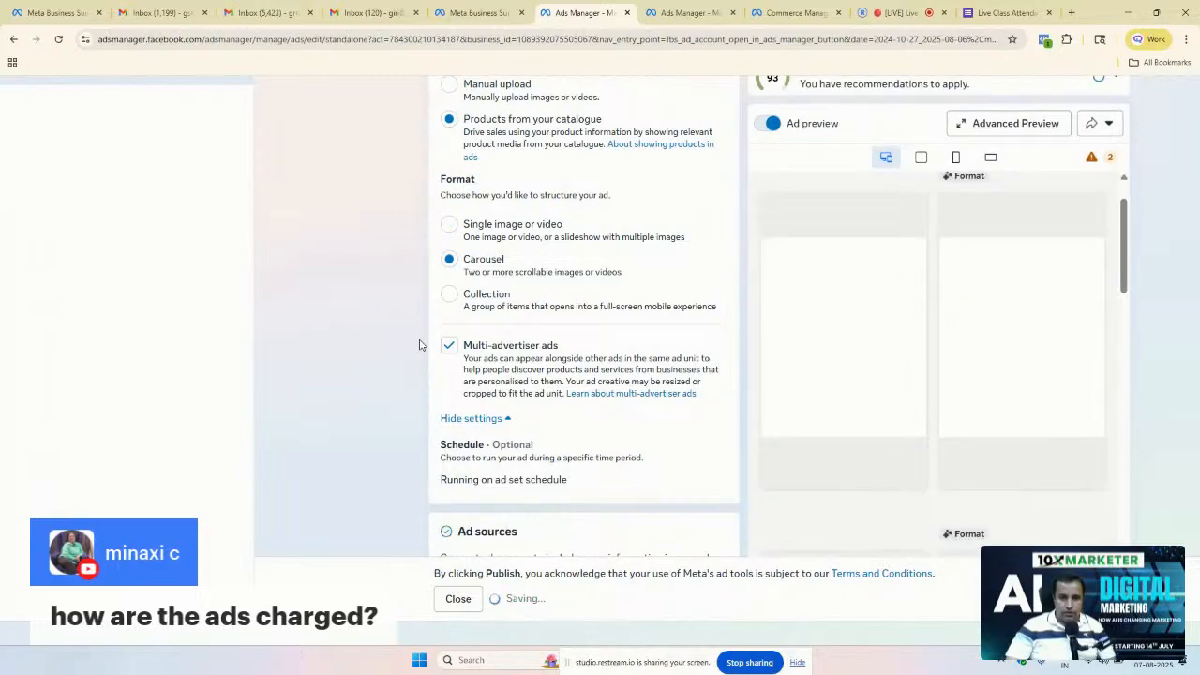
triple_click(450, 189)
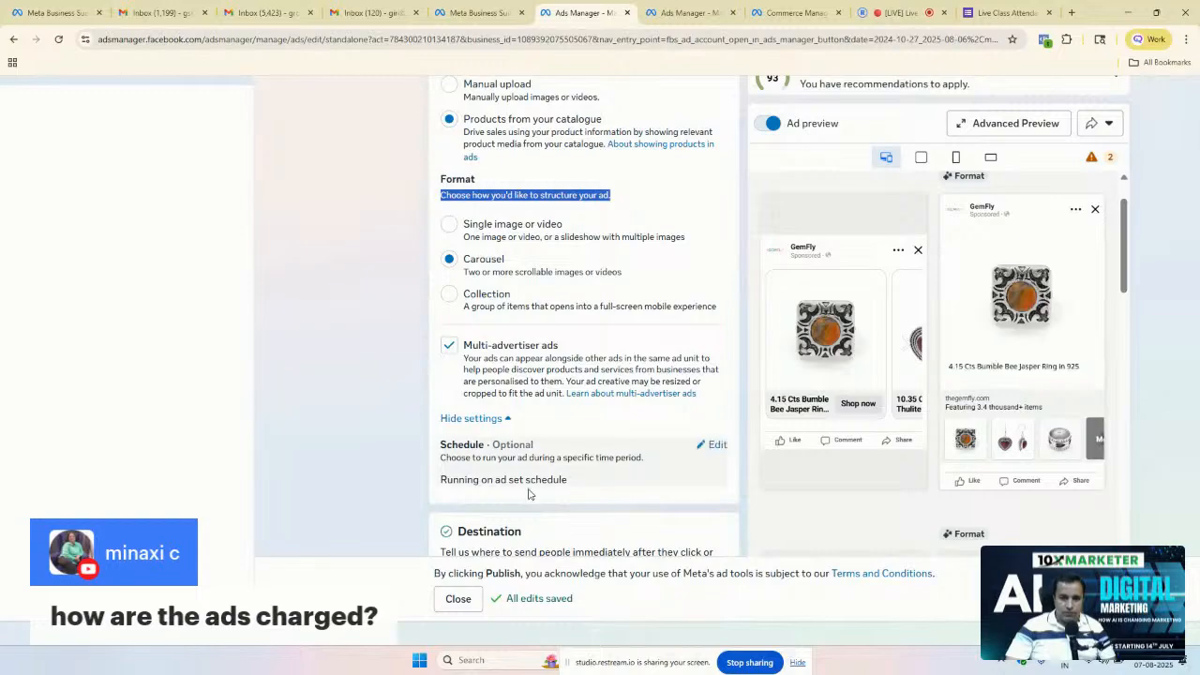
Step: Review the ad's Destination section, including the default destination, website deep links and end card settings
scroll(357, 476, "down", 2)
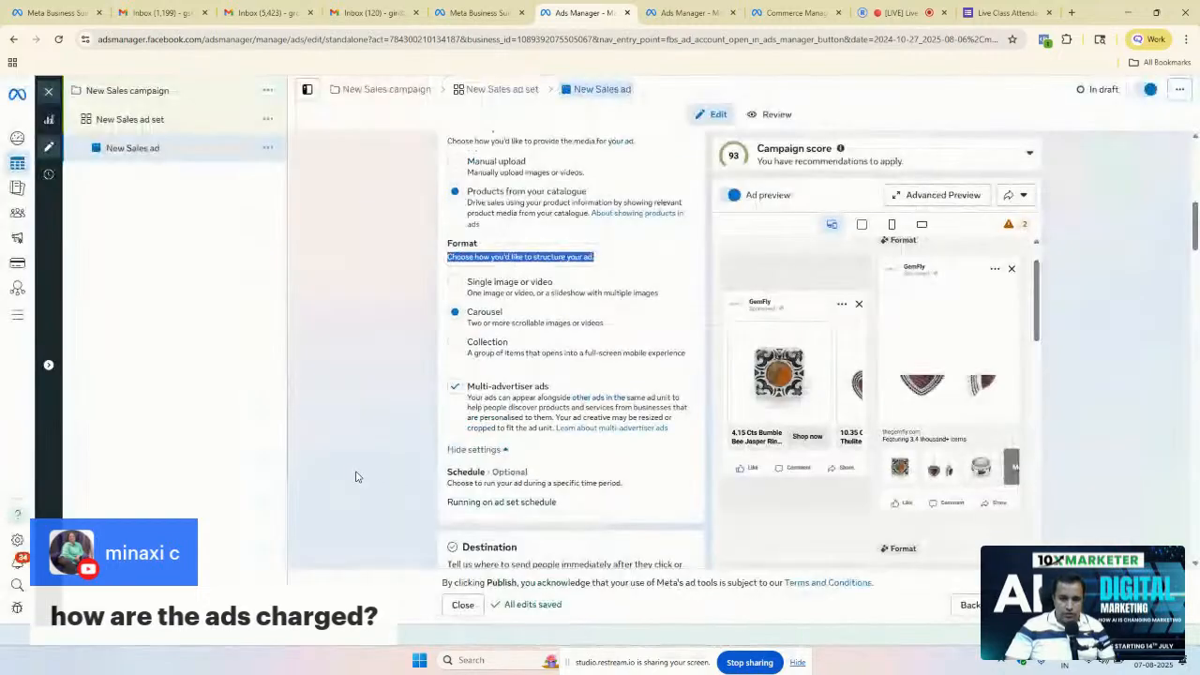
left_click_drag(1196, 244, 1196, 269)
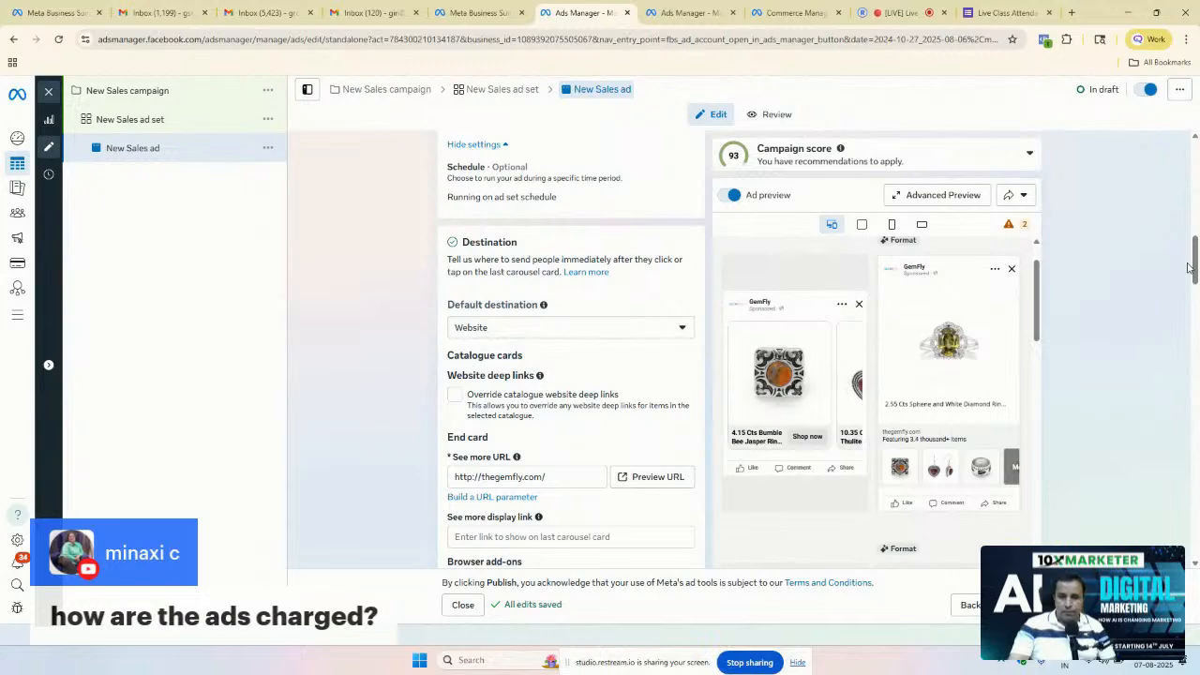
left_click_drag(1195, 270, 1196, 293)
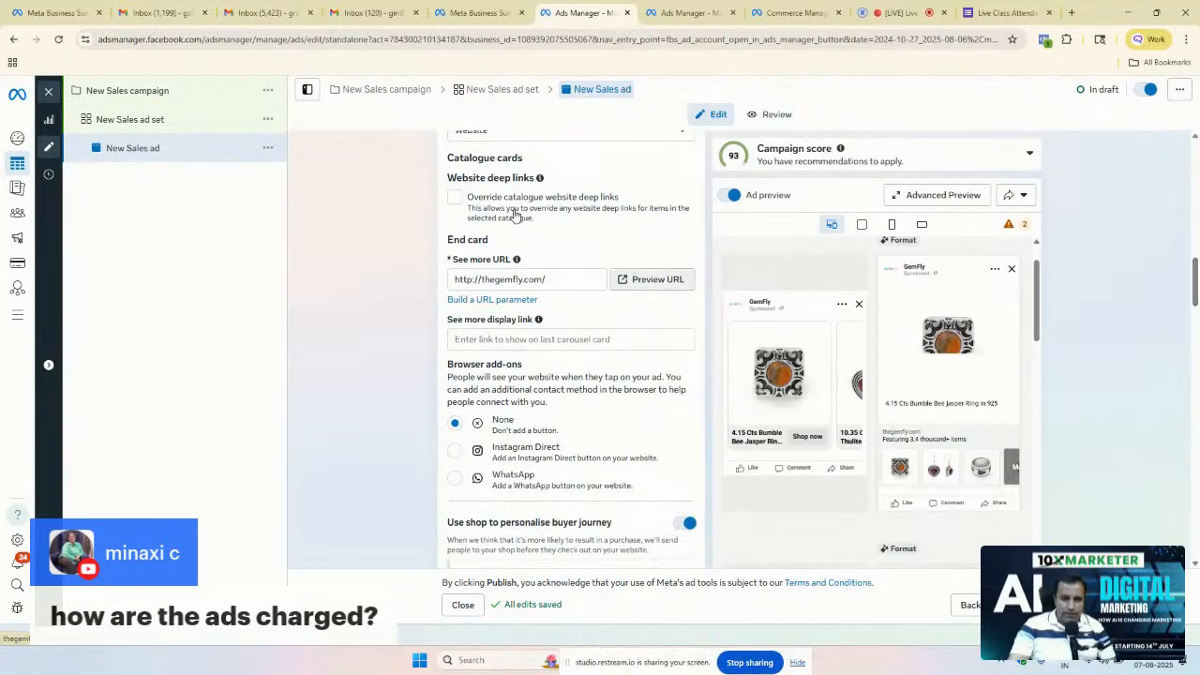
mouse_move(542, 179)
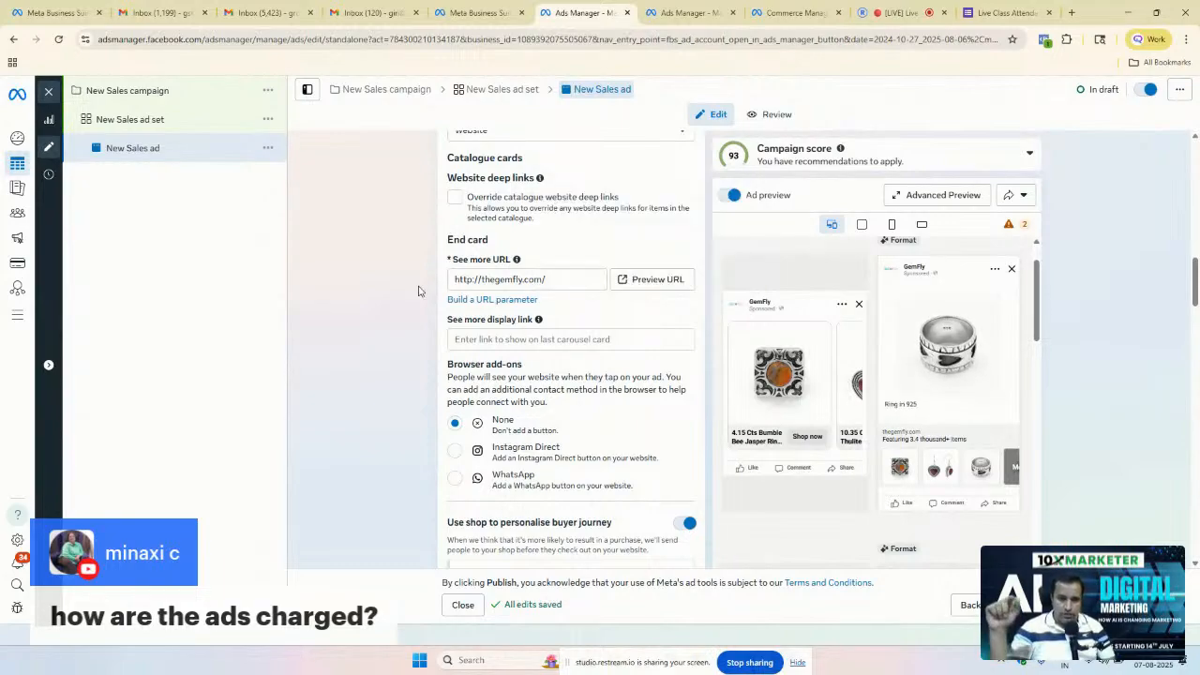
scroll(419, 291, "up", 3)
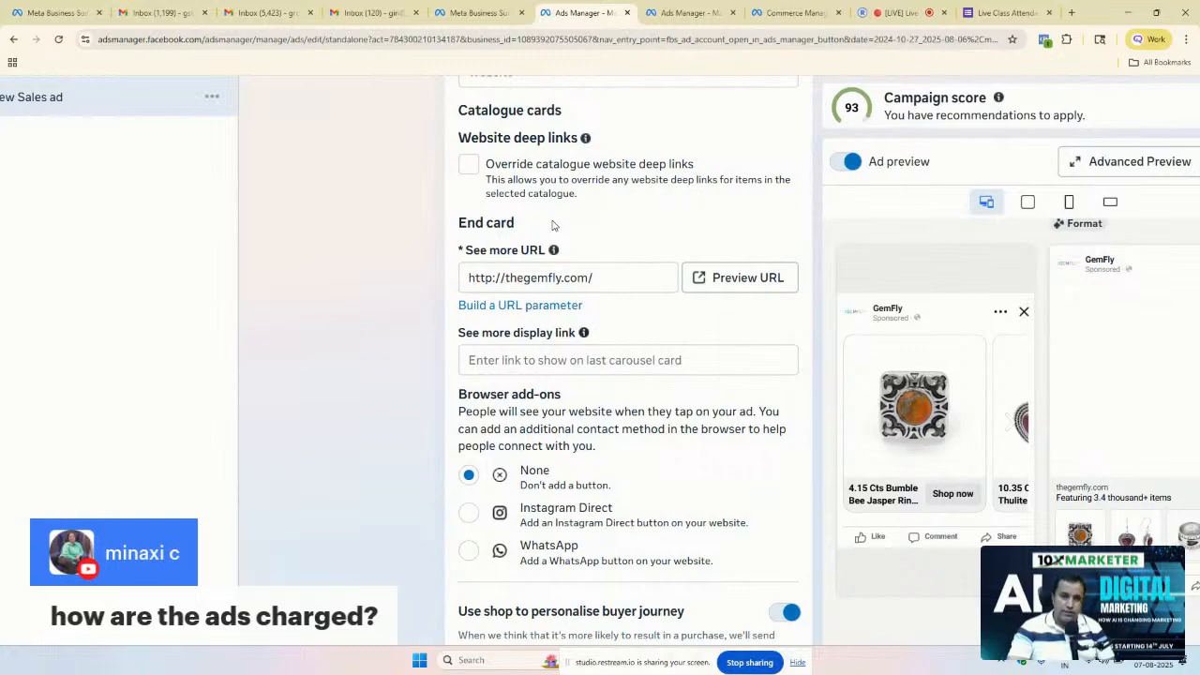
Step: Examine the See more URL, the Browser add-ons options and the Use shop to personalise buyer journey setting
left_click(602, 277)
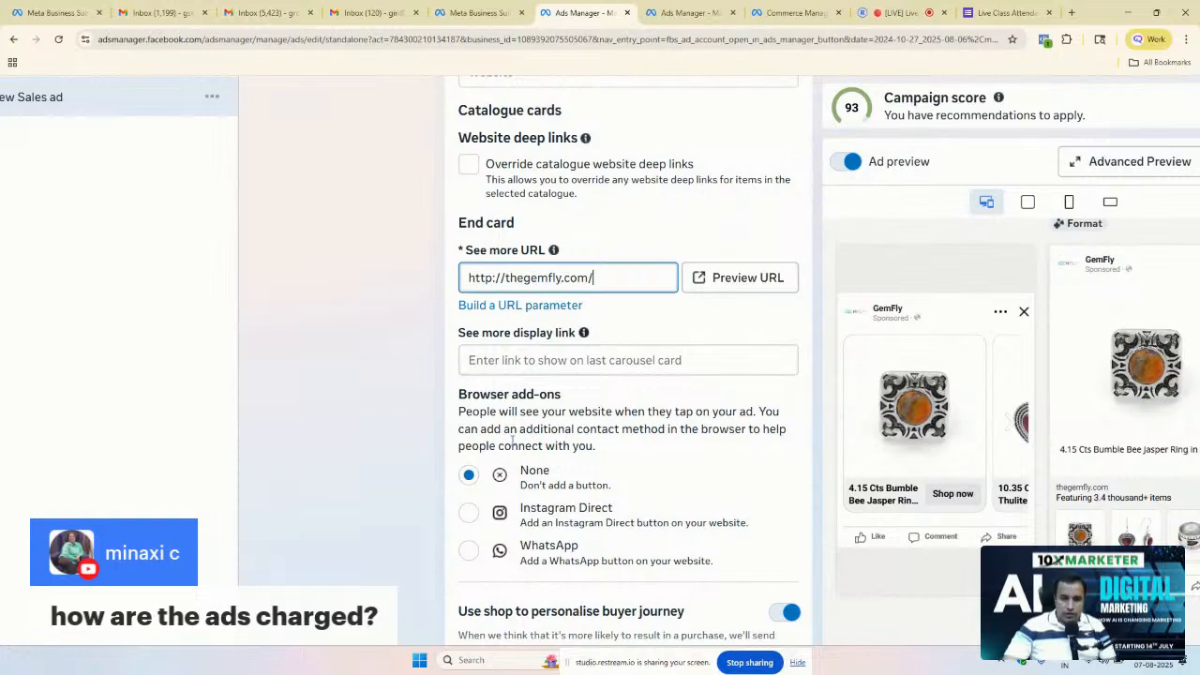
scroll(530, 510, "up", 3, "ctrl")
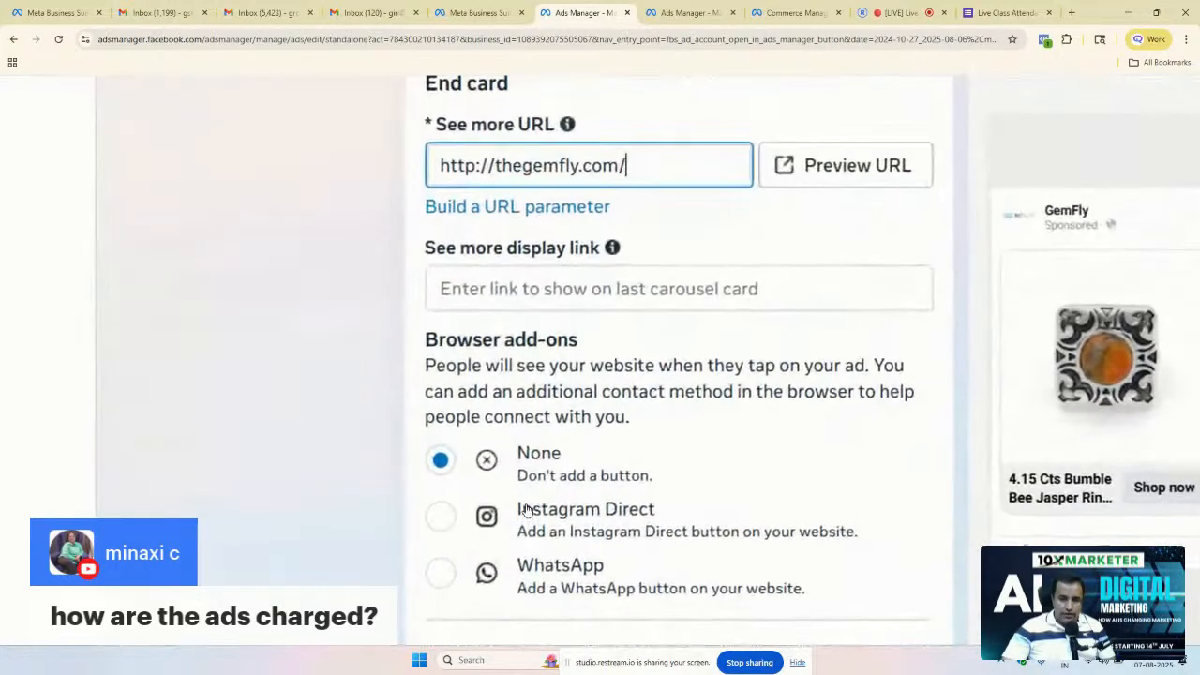
scroll(322, 541, "down", 2)
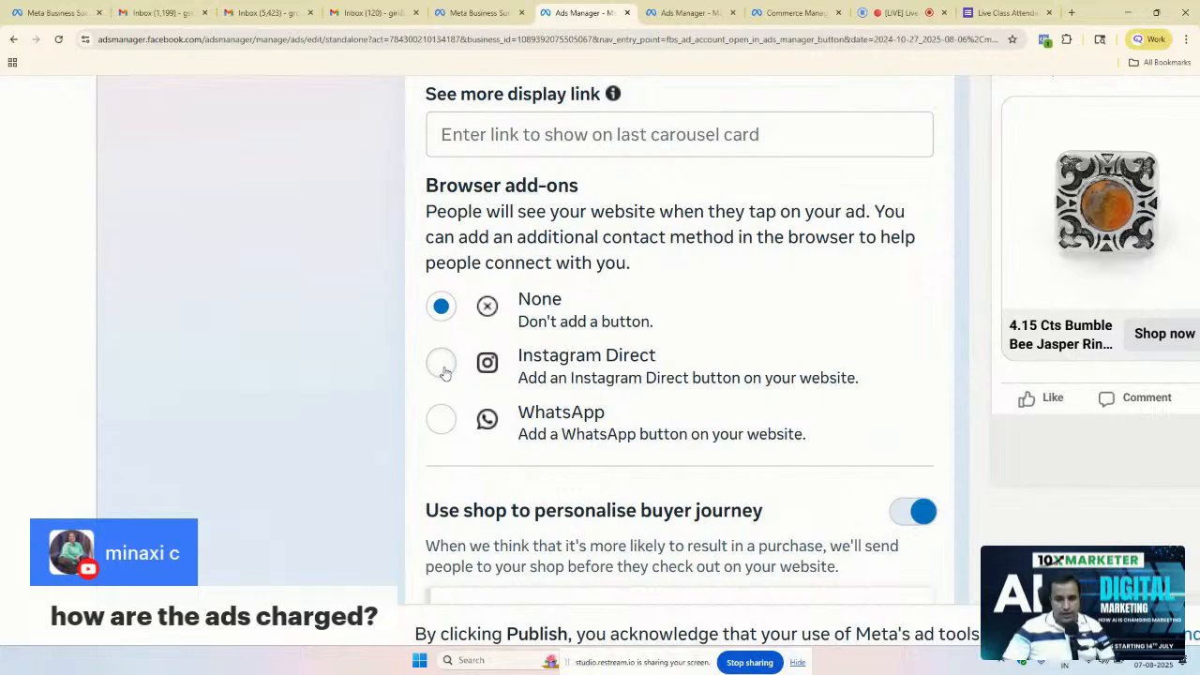
scroll(481, 450, "down", 2)
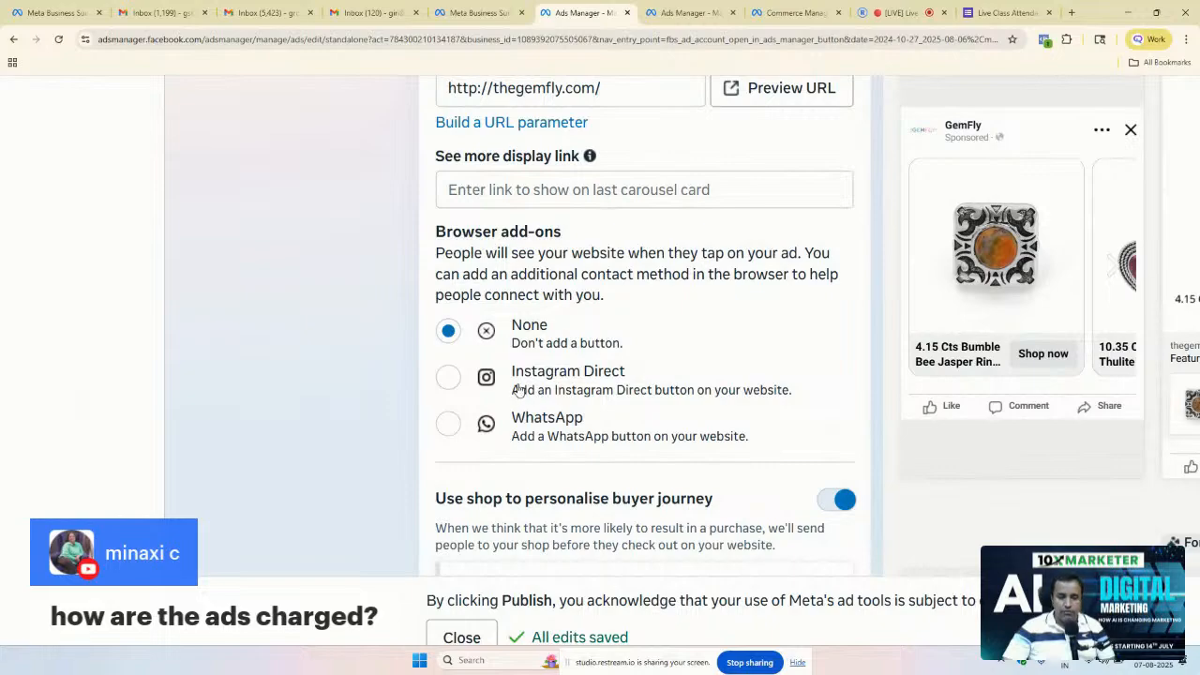
double_click(561, 499)
scroll(562, 503, "down", 1)
scroll(534, 483, "down", 5)
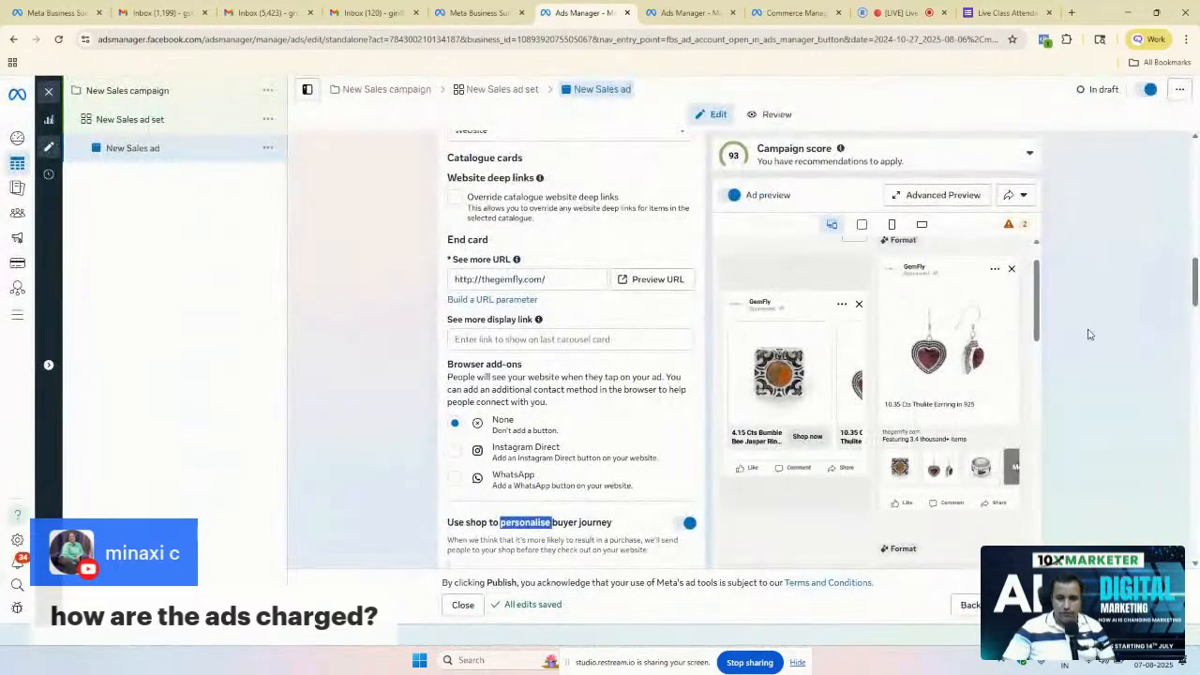
Step: Check which catalogues can be selected under Ad sources
left_click_drag(1195, 286, 1196, 330)
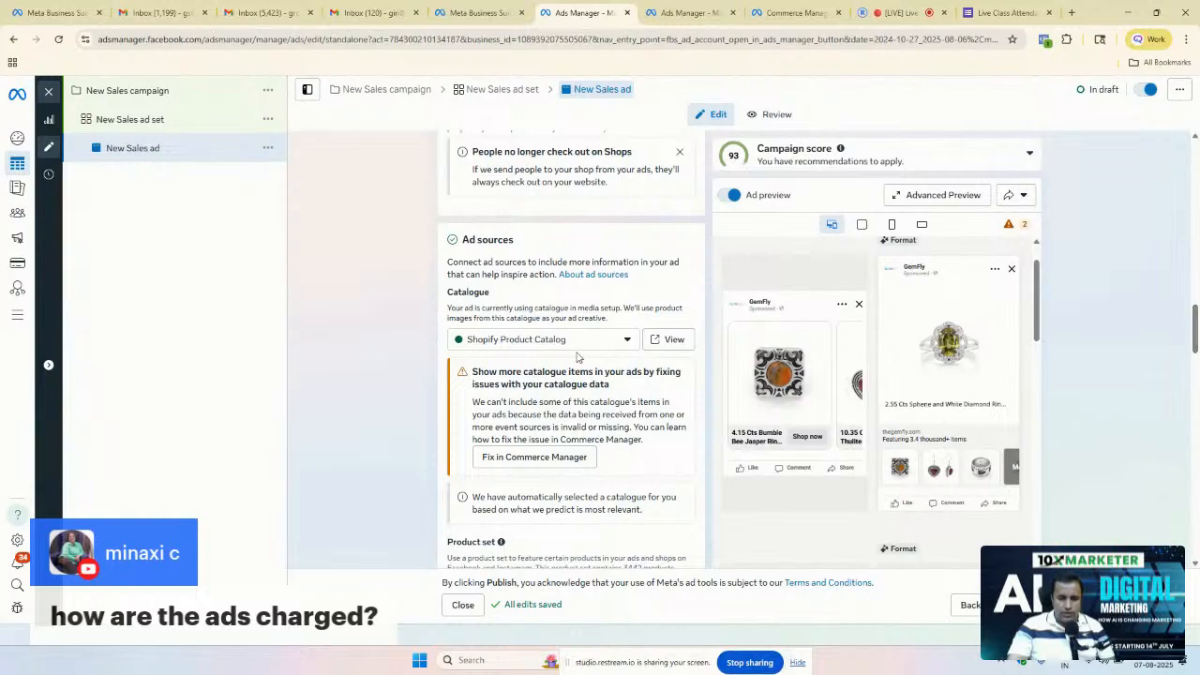
scroll(578, 358, "up", 5)
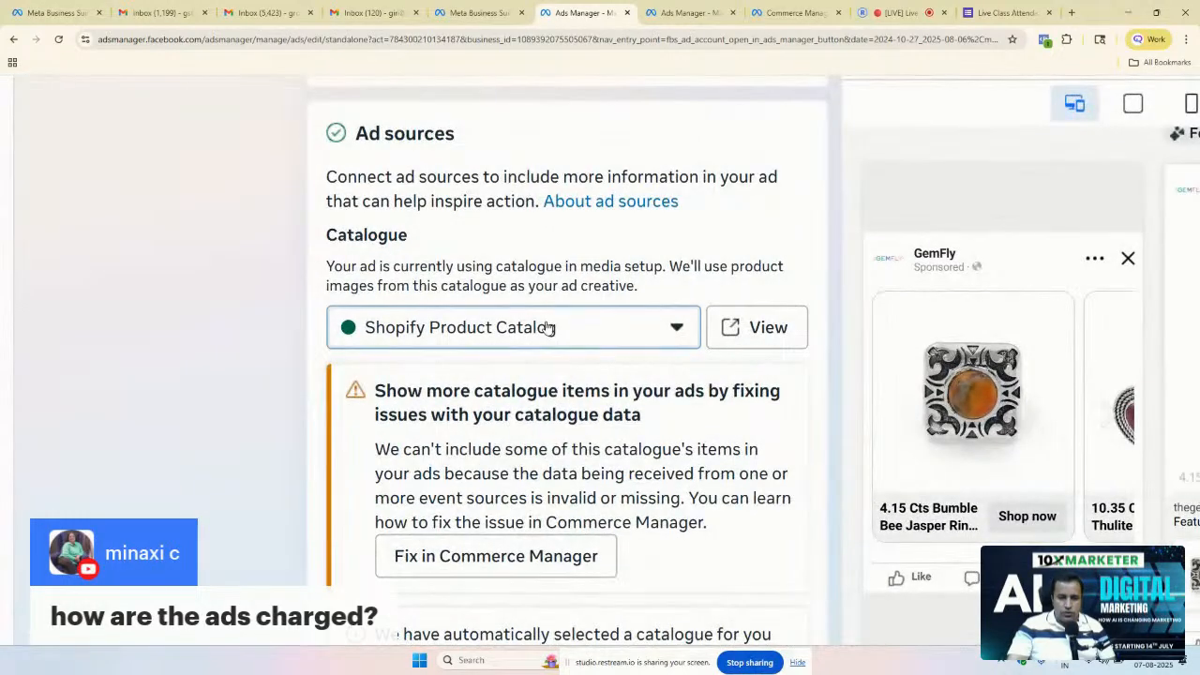
left_click(550, 327)
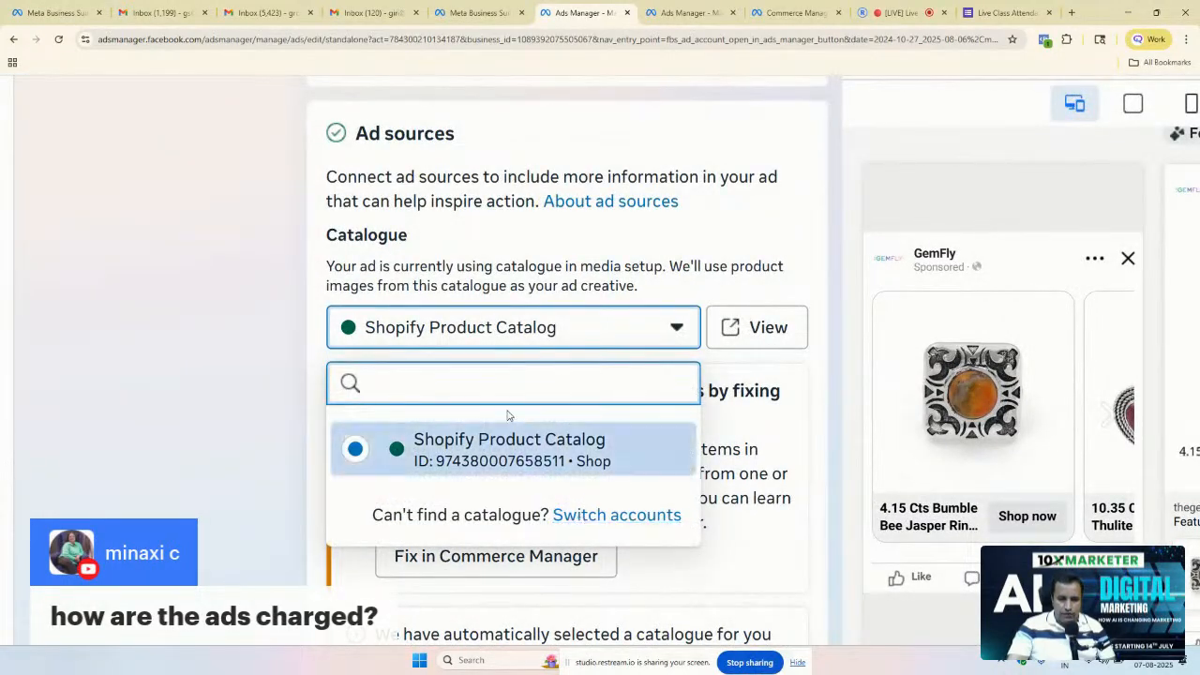
left_click(499, 330)
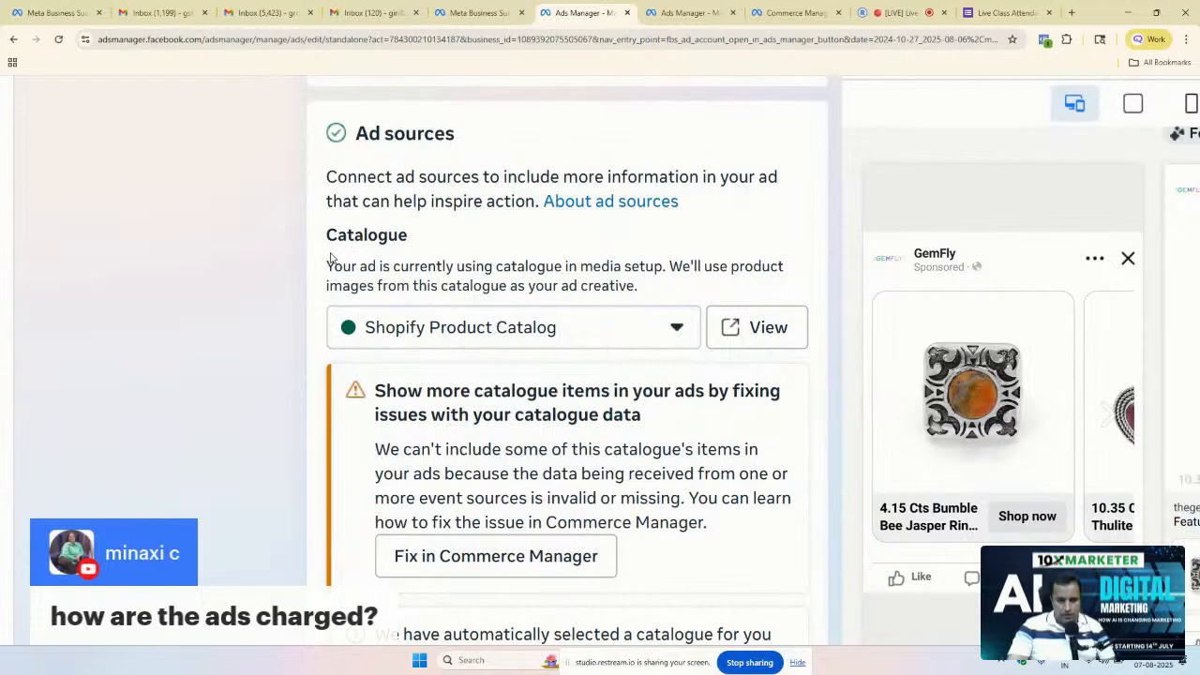
Step: Read the catalogue data warning under Ad sources and open its Commerce Manager fix page in a separate tab
double_click(502, 397)
scroll(501, 399, "down", 3)
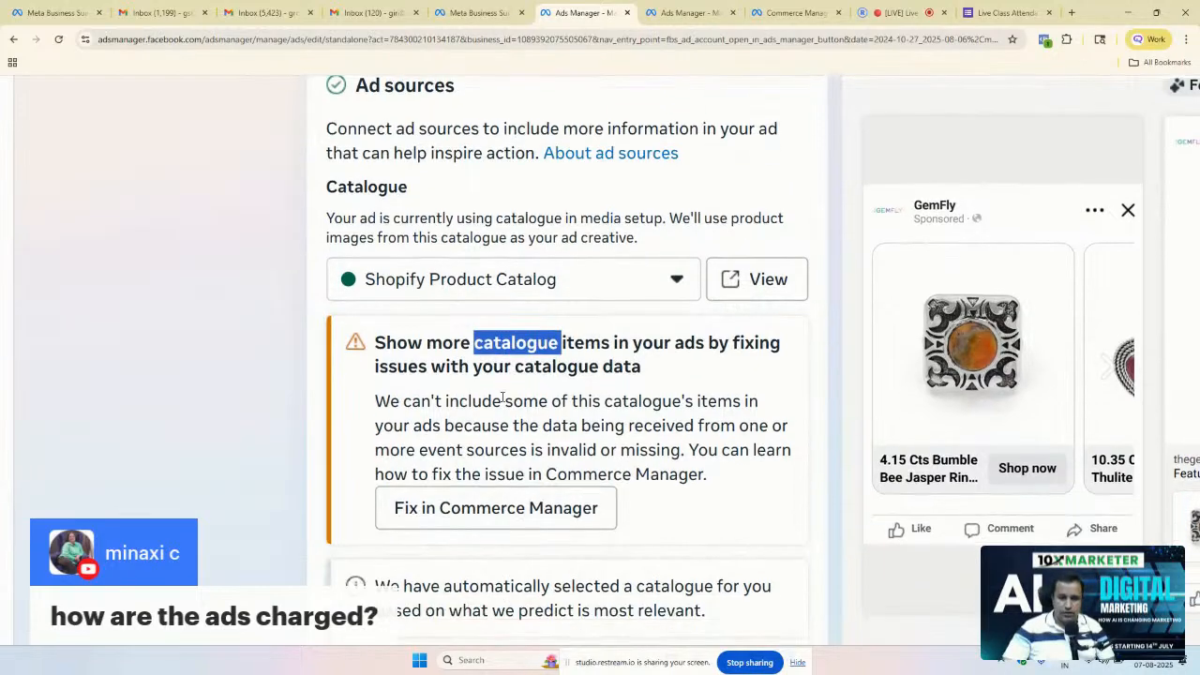
scroll(563, 357, "up", 1)
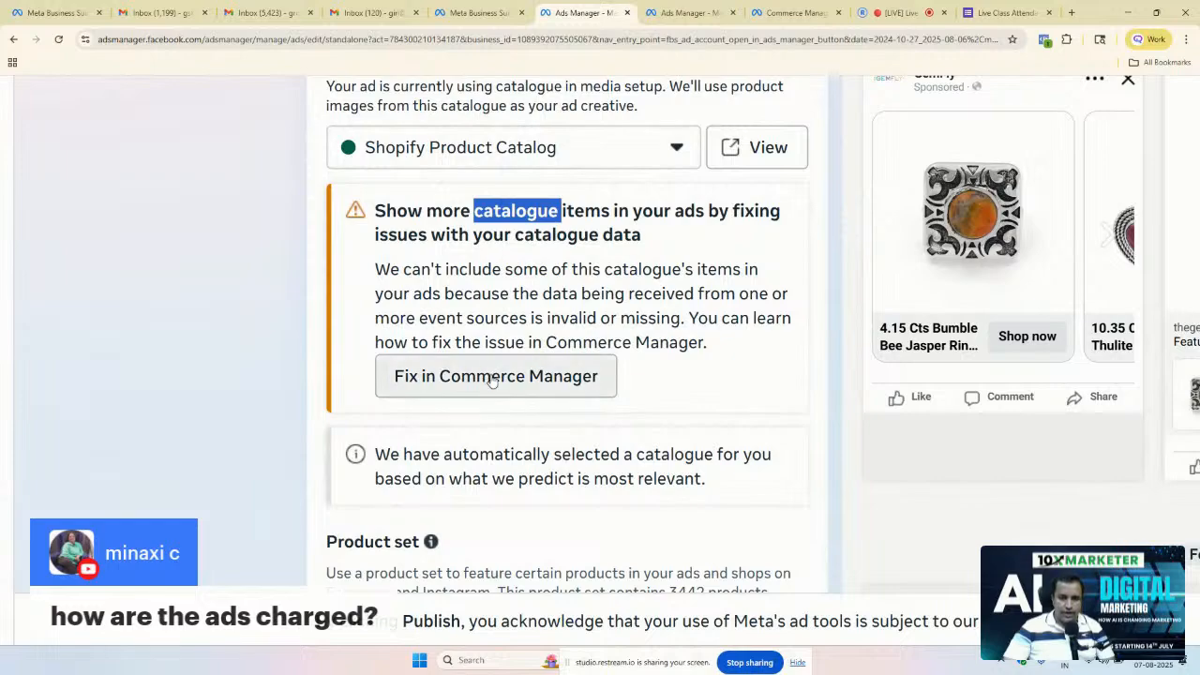
left_click(493, 378)
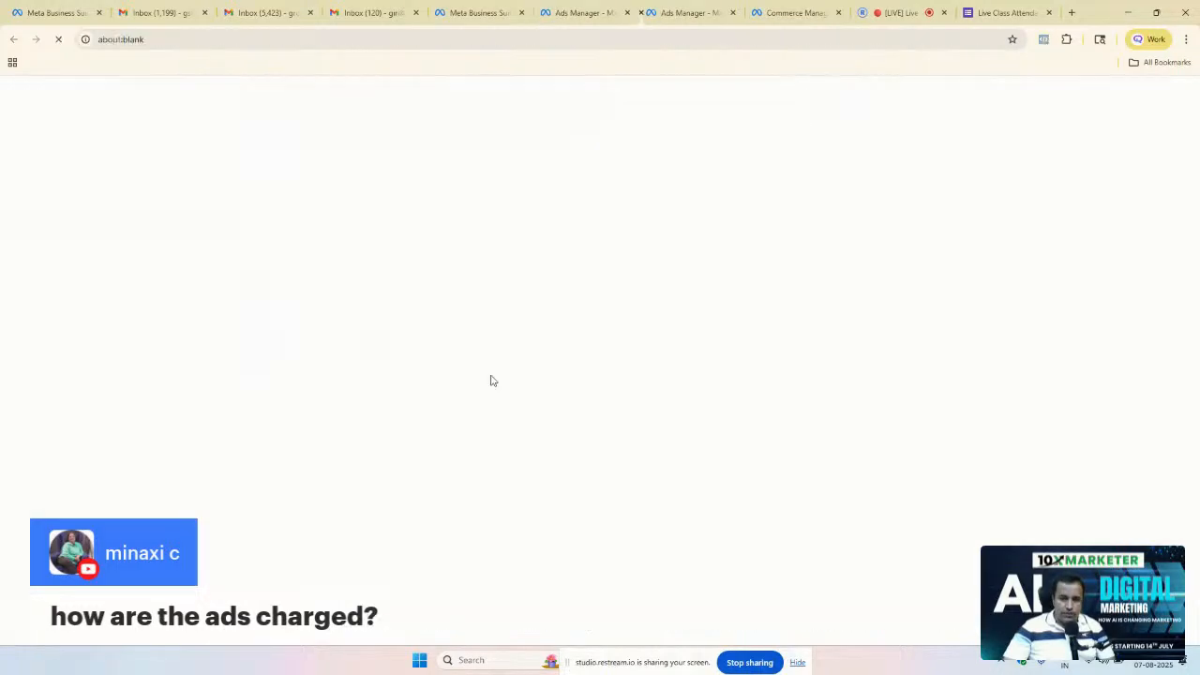
left_click(518, 8)
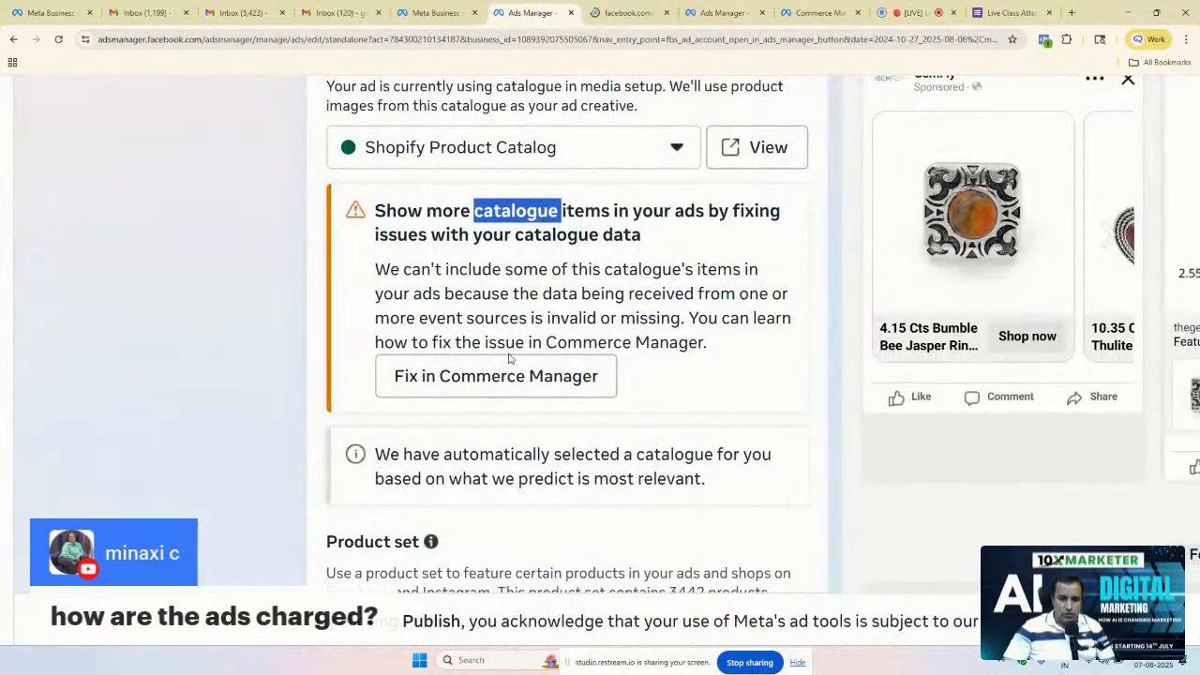
scroll(509, 356, "up", 3)
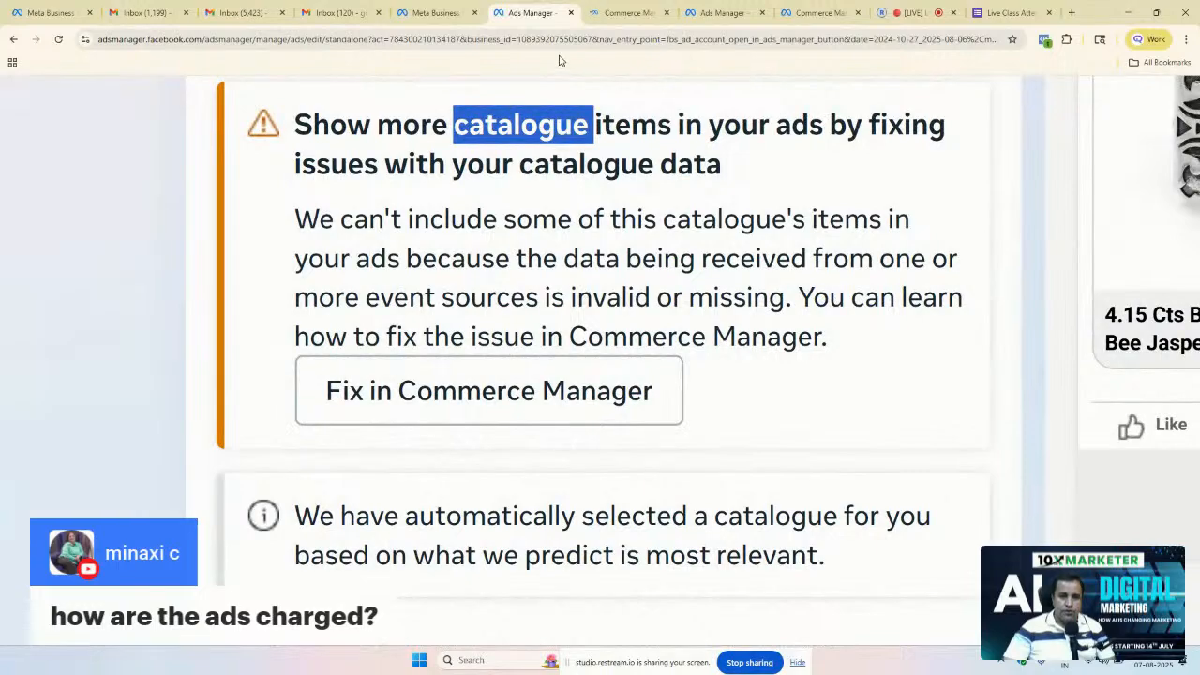
Step: Switch to Commerce Manager and look over the Shopify Product Catalog's Events page and catalogue navigation
left_click(631, 12)
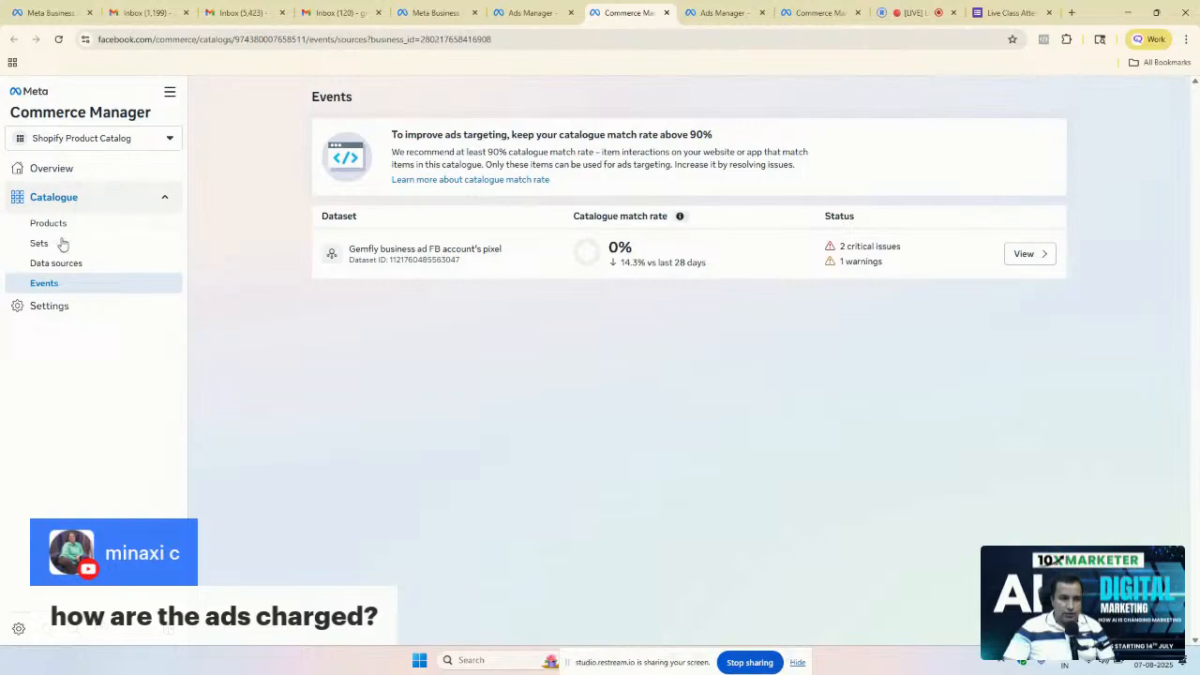
scroll(41, 260, "up", 5, "ctrl")
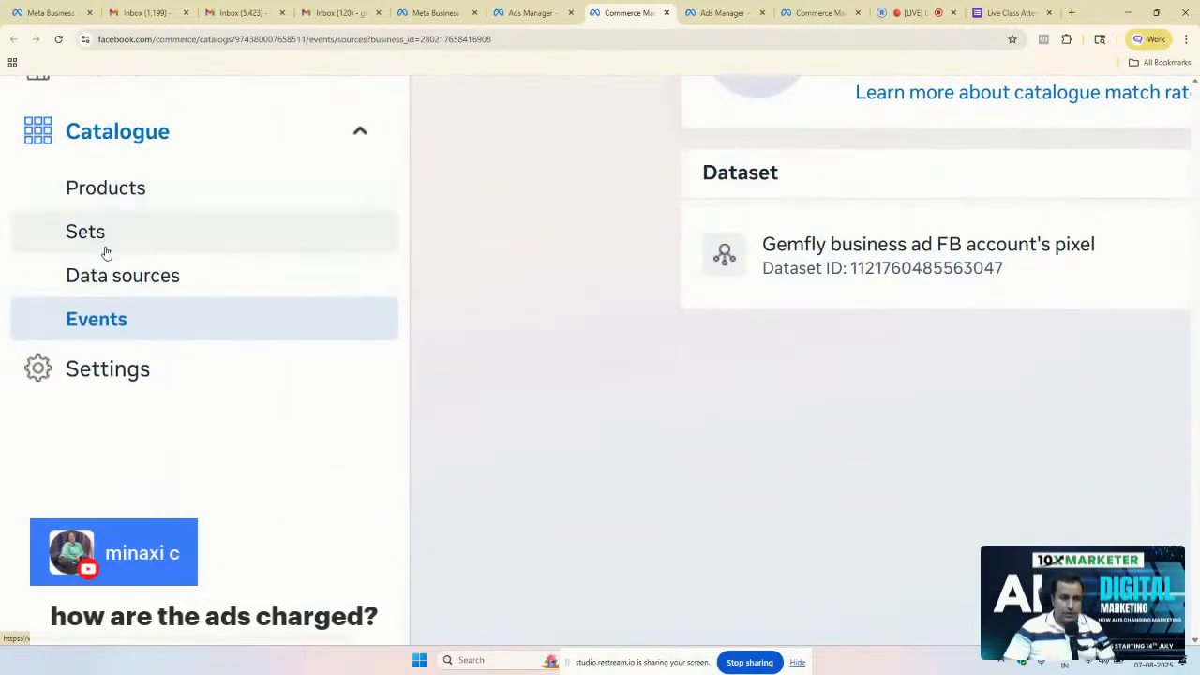
scroll(98, 260, "down", 5, "ctrl")
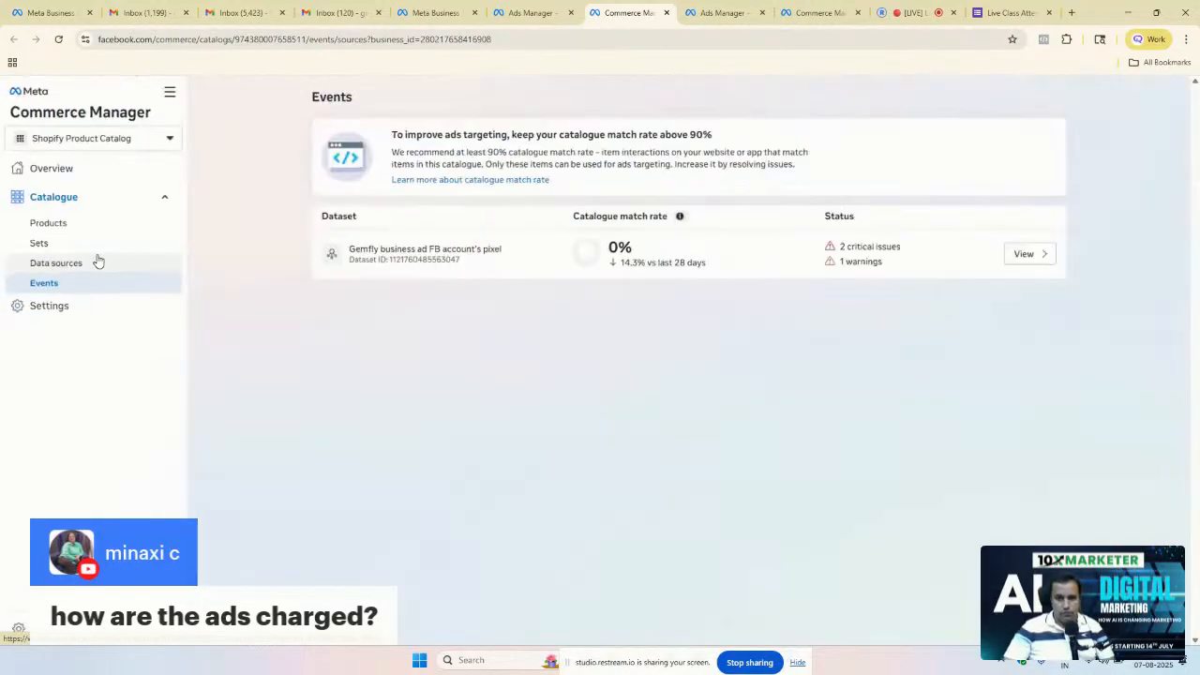
Step: Return to Ads Manager and review the Product set and Ad creative sections of the ad
left_click(527, 13)
scroll(504, 383, "down", 2, "ctrl")
scroll(515, 450, "down", 1)
scroll(523, 475, "down", 1, "ctrl")
scroll(524, 475, "down", 4)
scroll(482, 372, "up", 4)
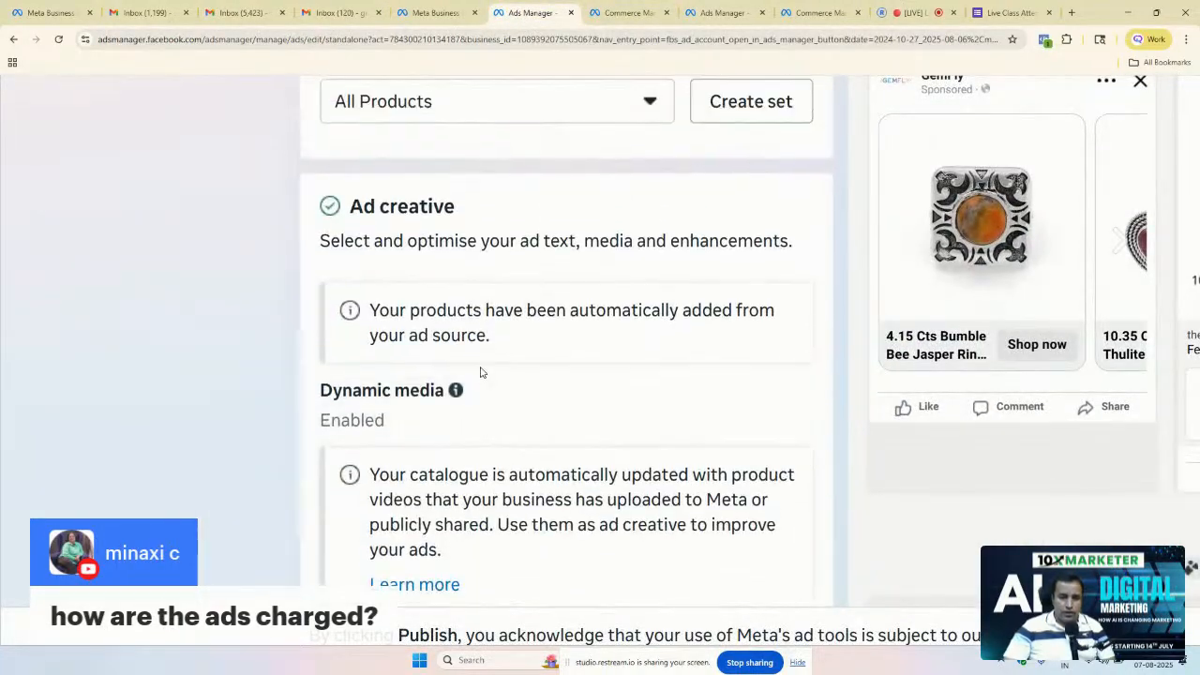
scroll(420, 326, "up", 2, "ctrl")
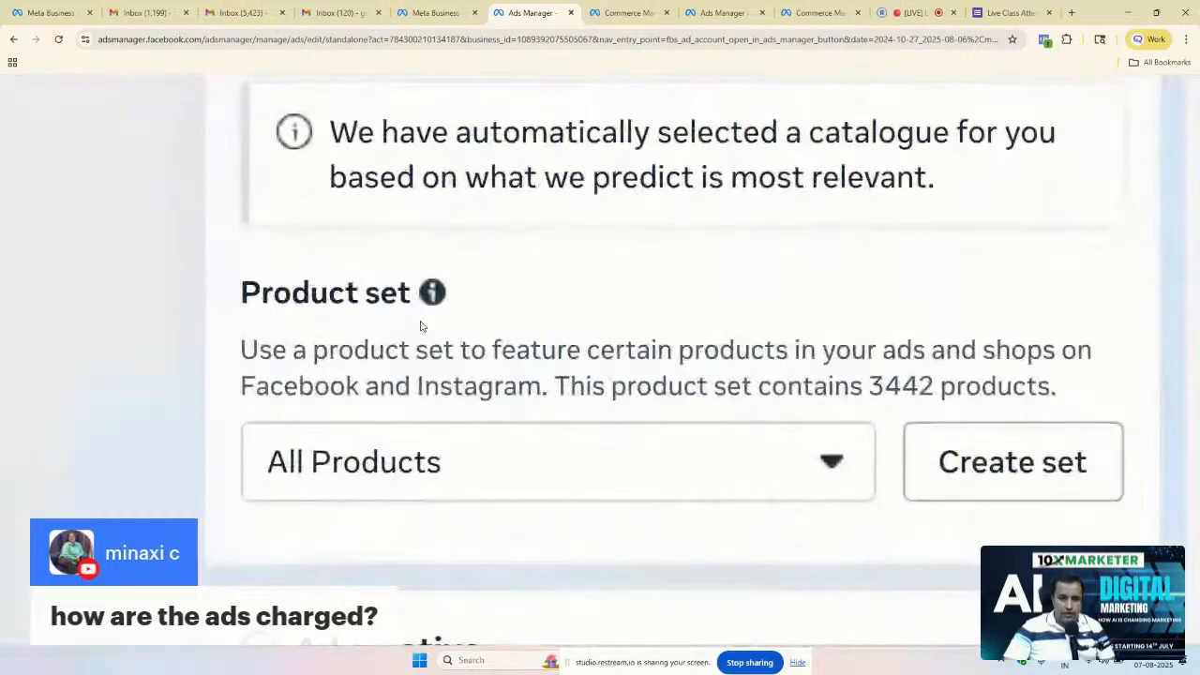
Step: Browse the product sets available for the ad and recheck the catalogue data warning
left_click(464, 460)
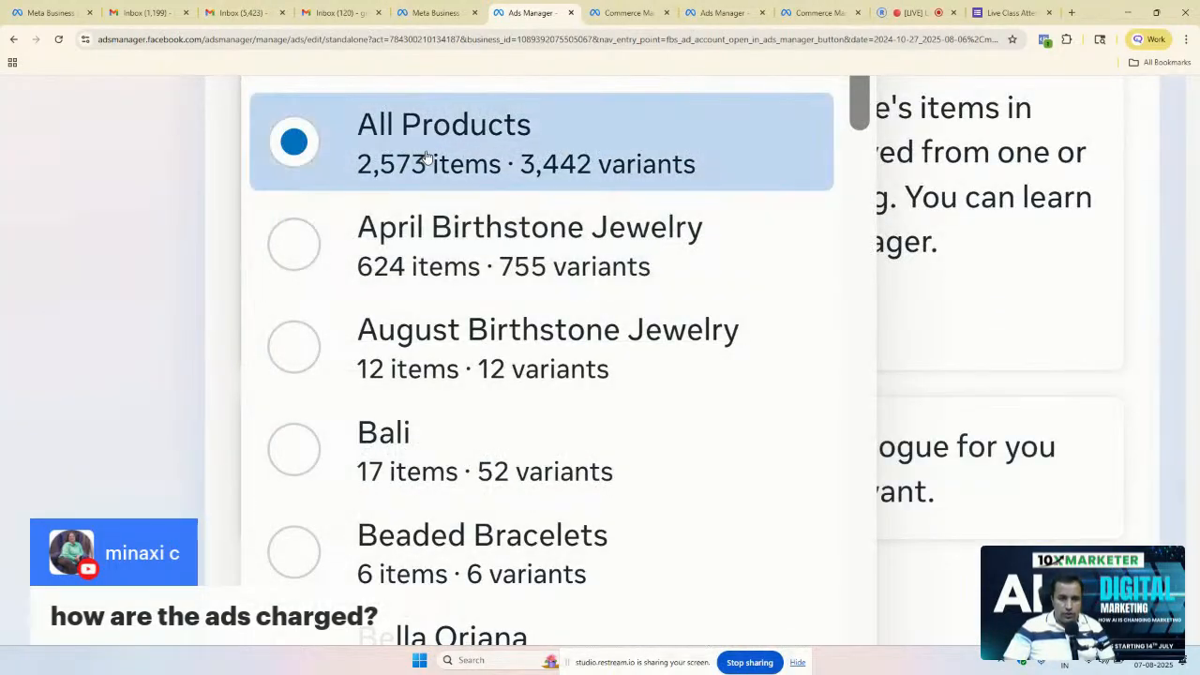
mouse_move(432, 155)
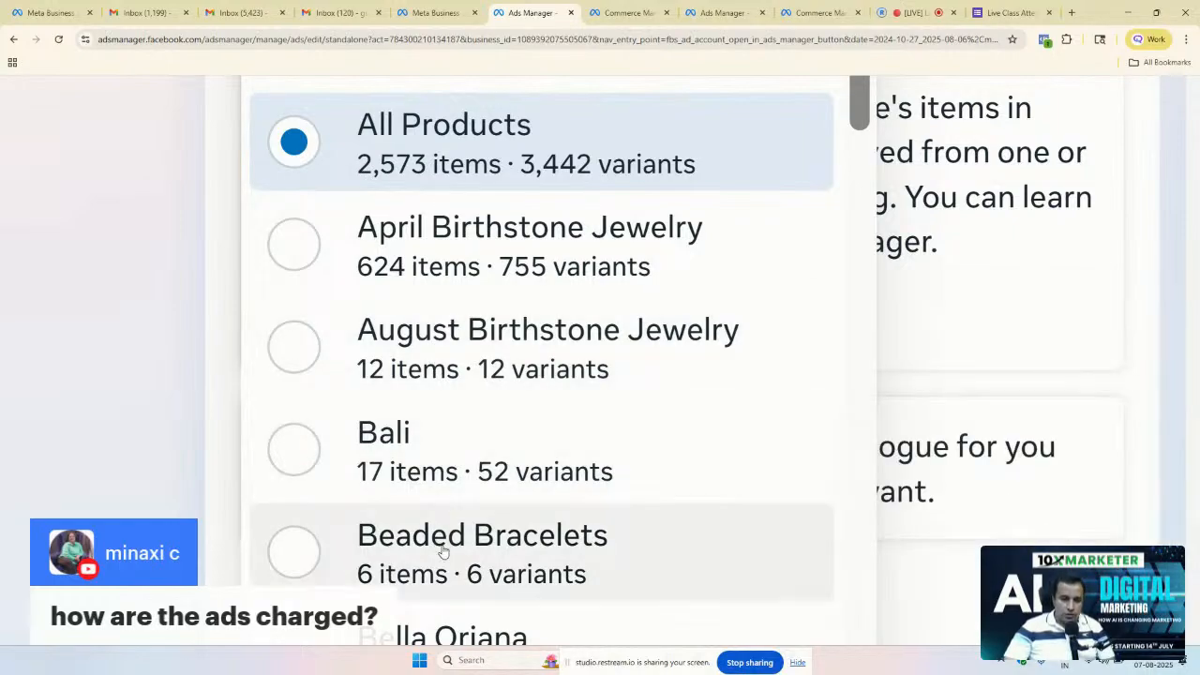
mouse_move(444, 551)
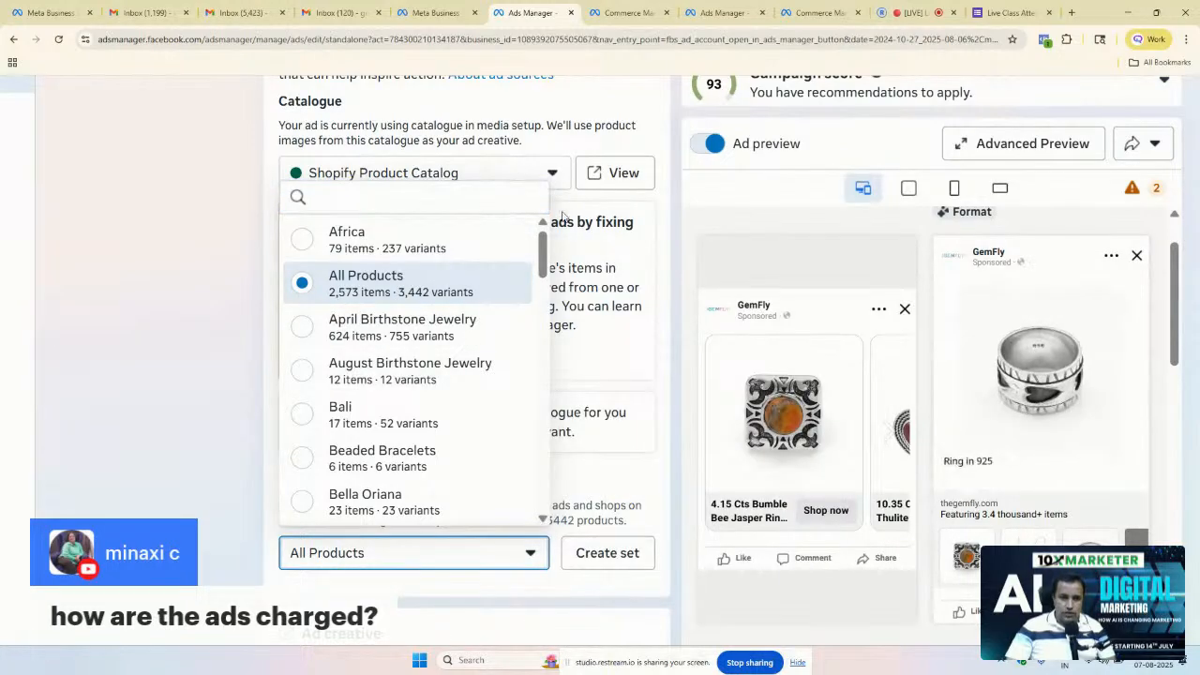
left_click(483, 571)
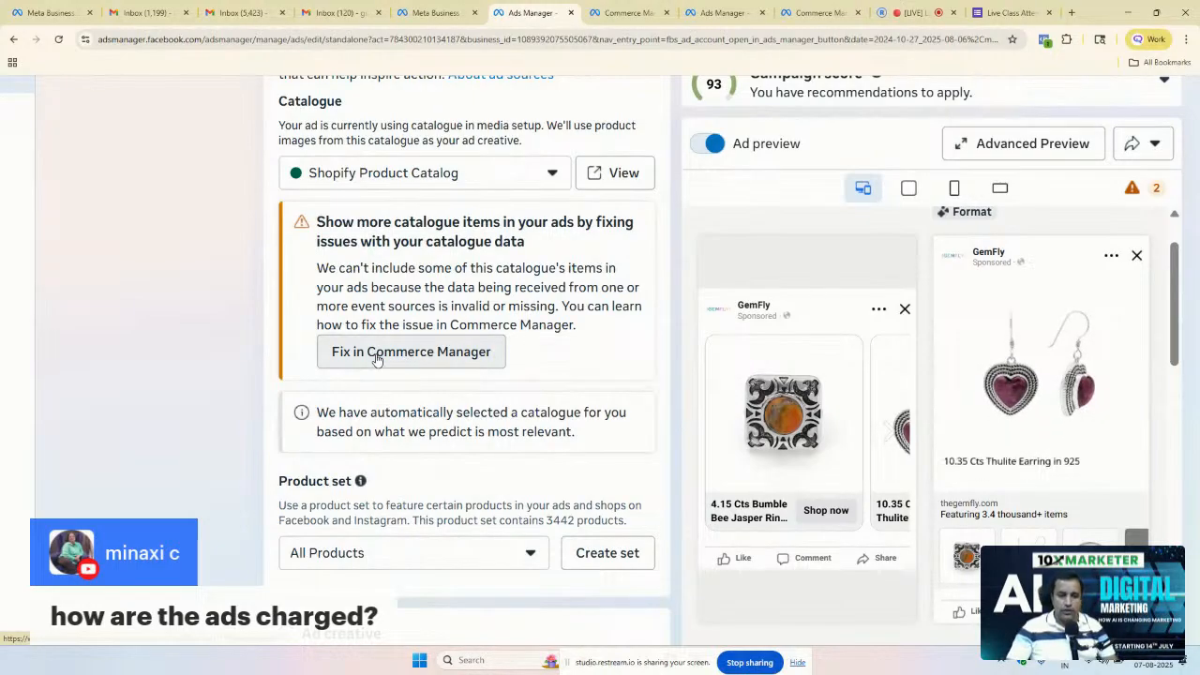
scroll(377, 360, "up", 5)
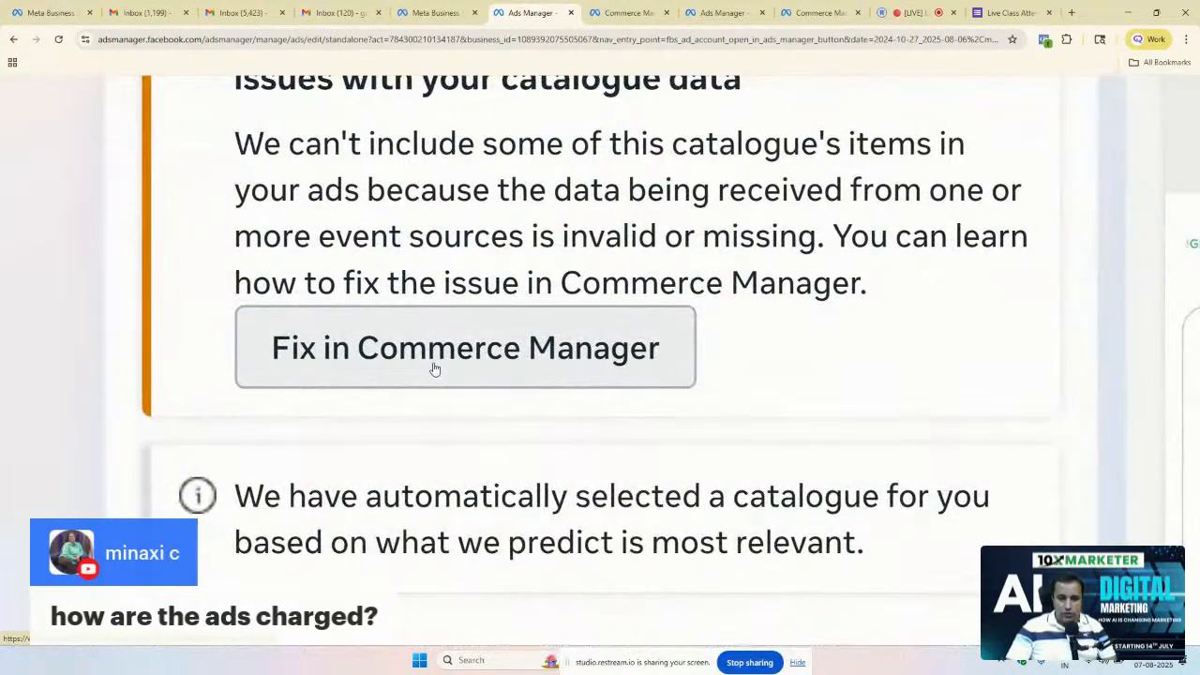
scroll(435, 369, "down", 5)
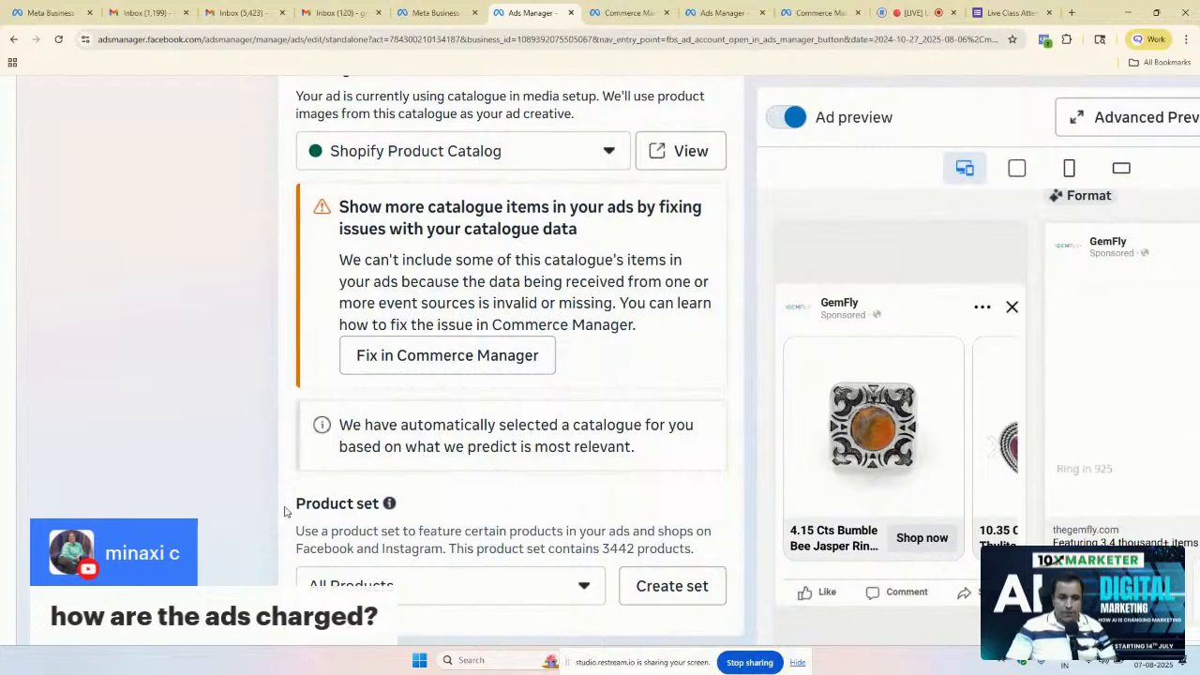
Step: Review the ad's Product set and Ad creative sections, from dynamic media and catalogue options through to the call to action
scroll(284, 511, "down", 5)
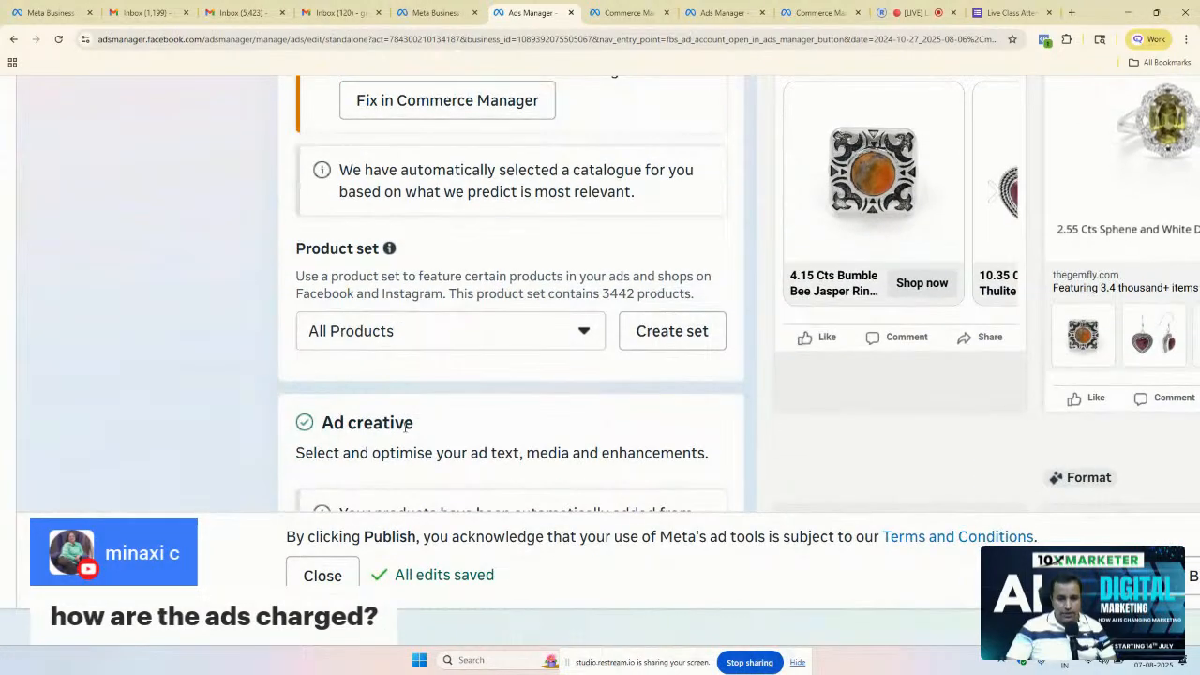
scroll(409, 425, "down", 5)
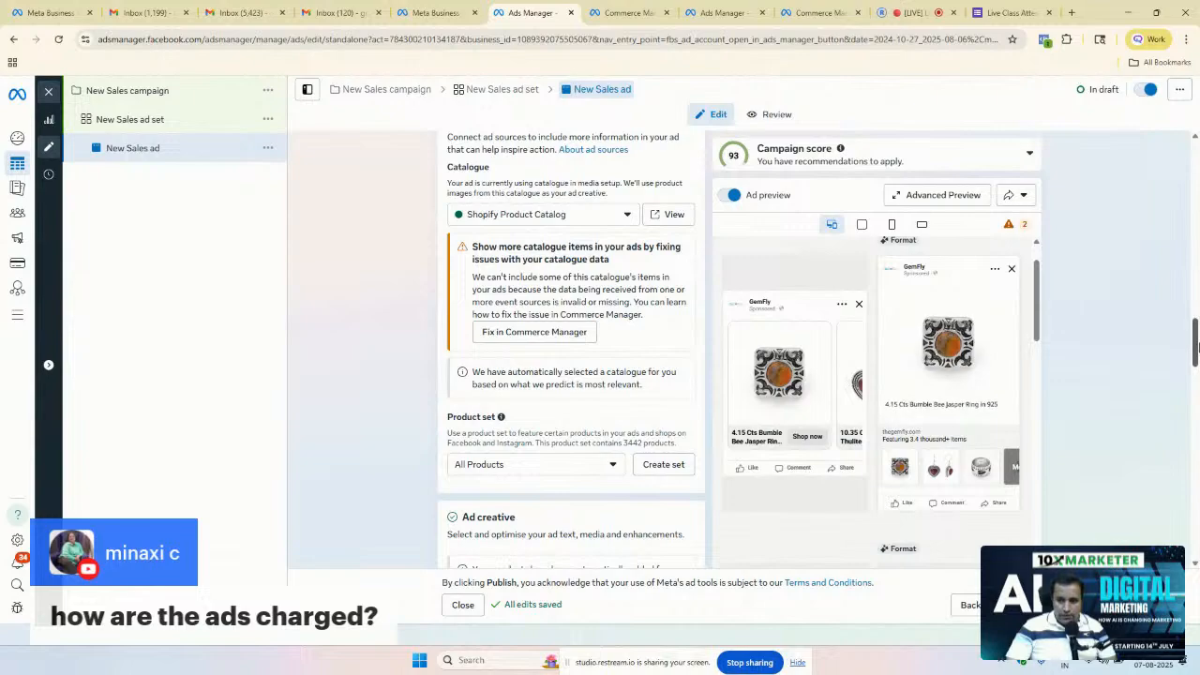
left_click_drag(1196, 349, 1195, 374)
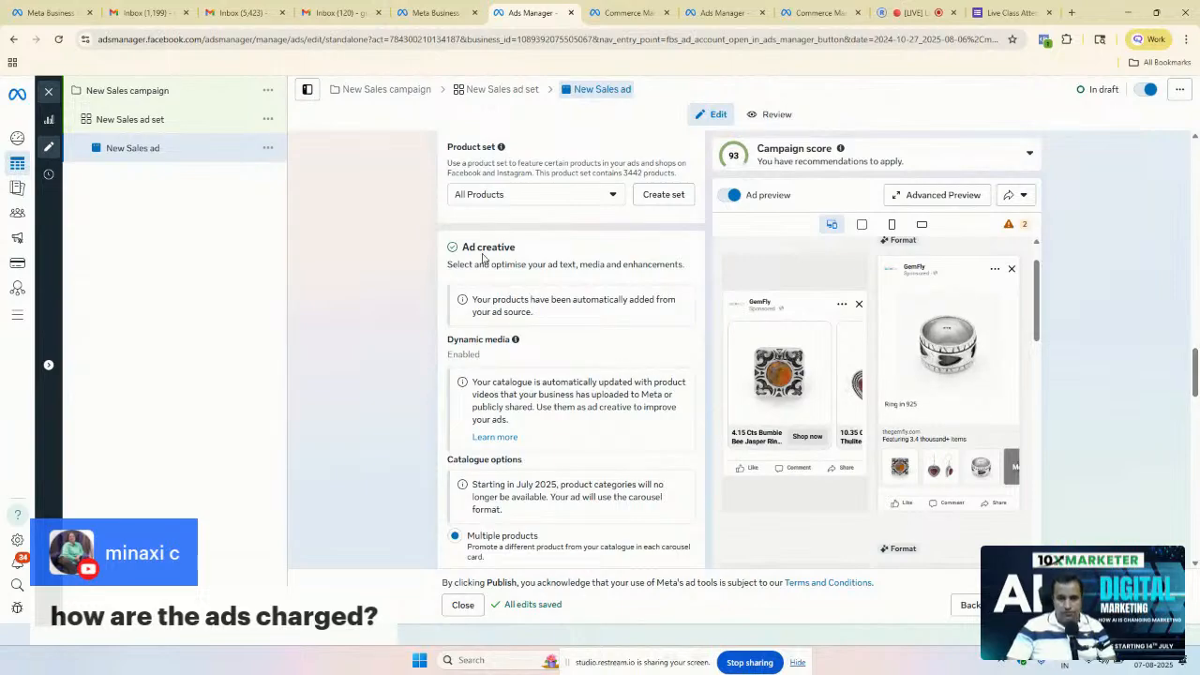
scroll(483, 258, "up", 2)
scroll(483, 258, "up", 2)
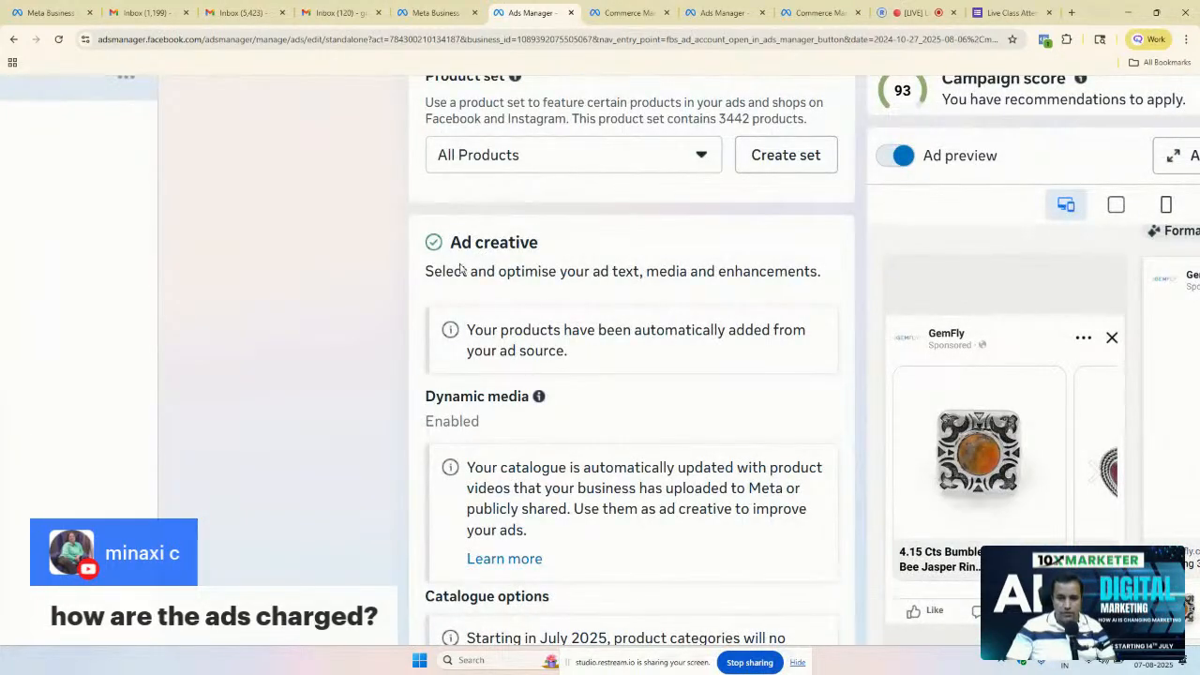
triple_click(471, 271)
left_click(474, 274)
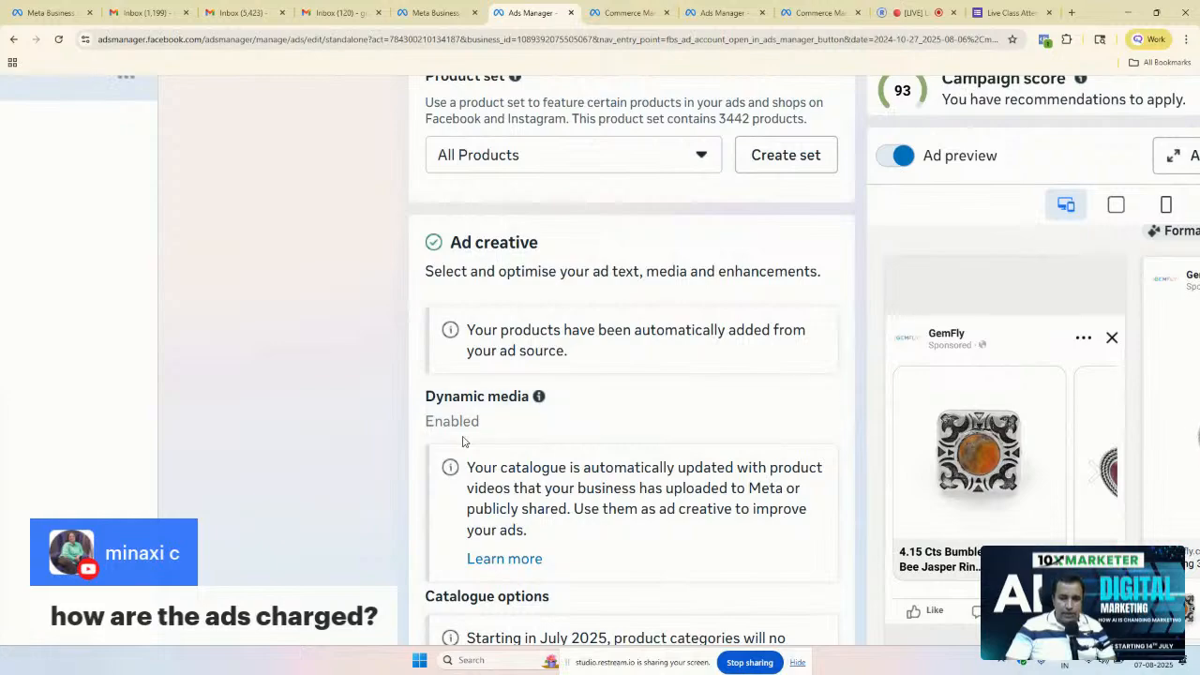
scroll(713, 346, "down", 5)
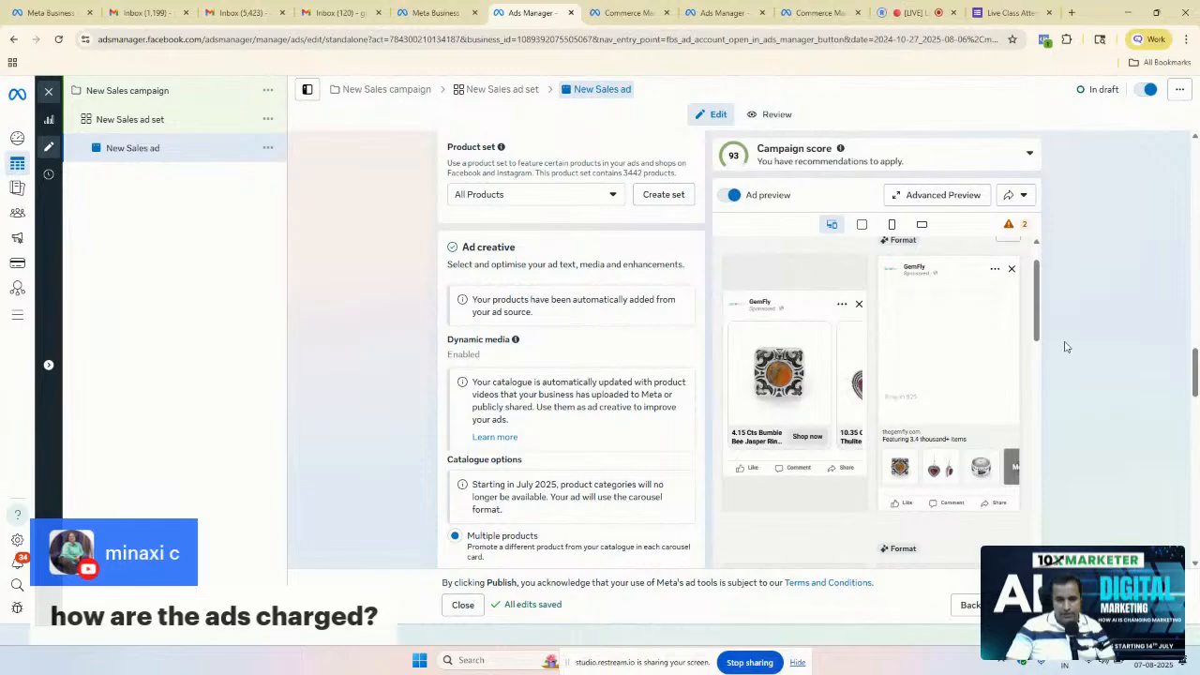
left_click_drag(1197, 377, 1196, 436)
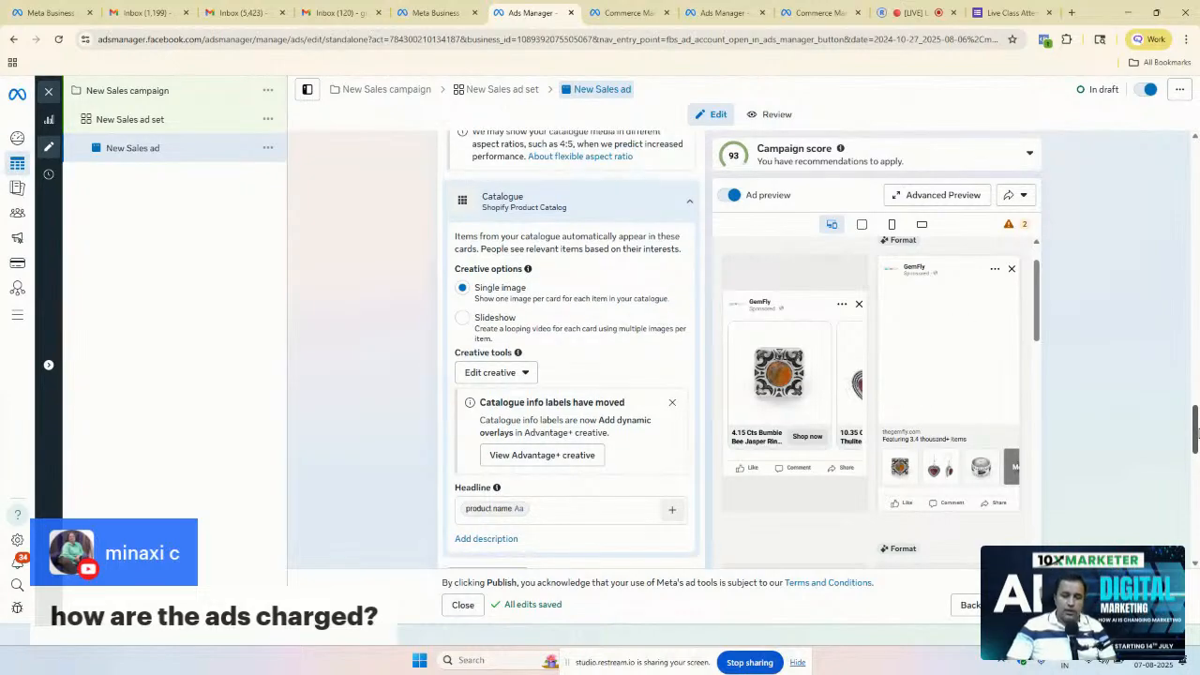
left_click_drag(1197, 439, 1197, 483)
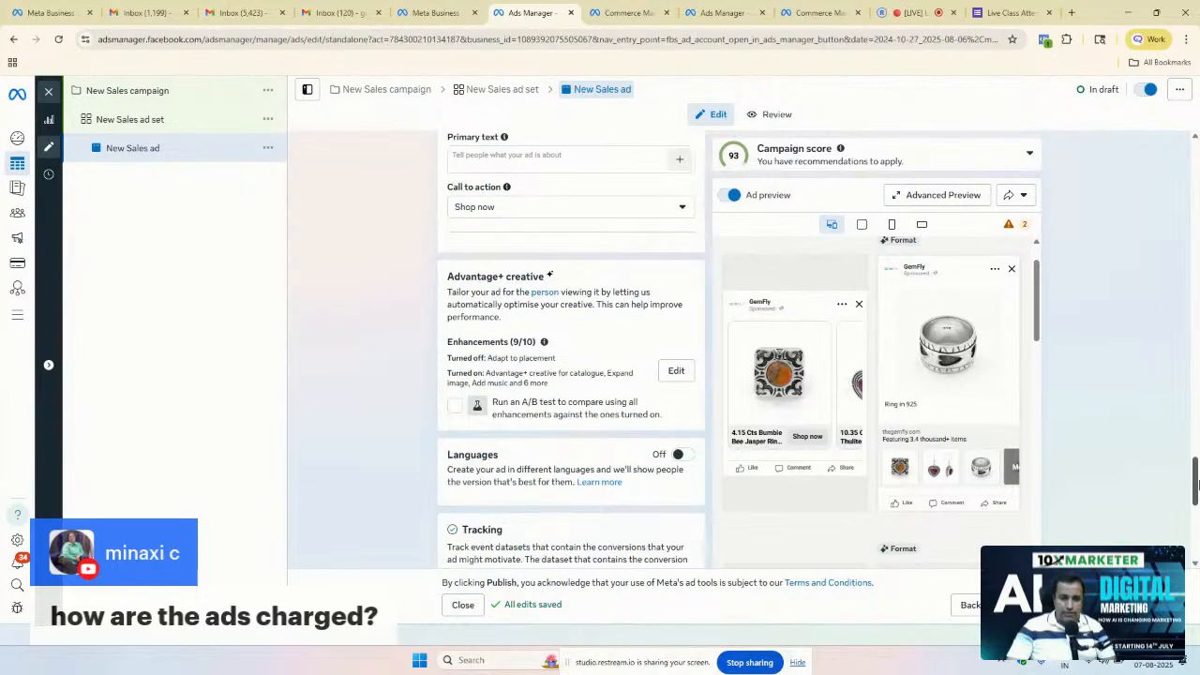
Step: Open the Advantage+ creative enhancements for editing and look through all the optimisation previews
scroll(395, 348, "up", 3)
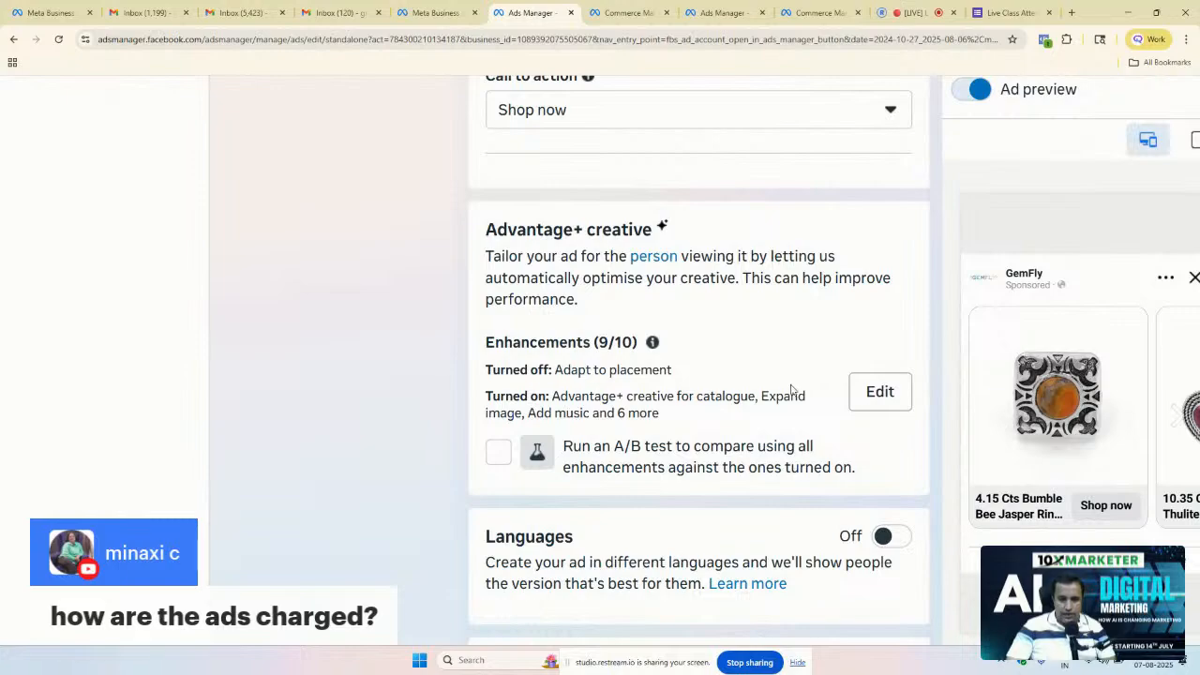
left_click(892, 394)
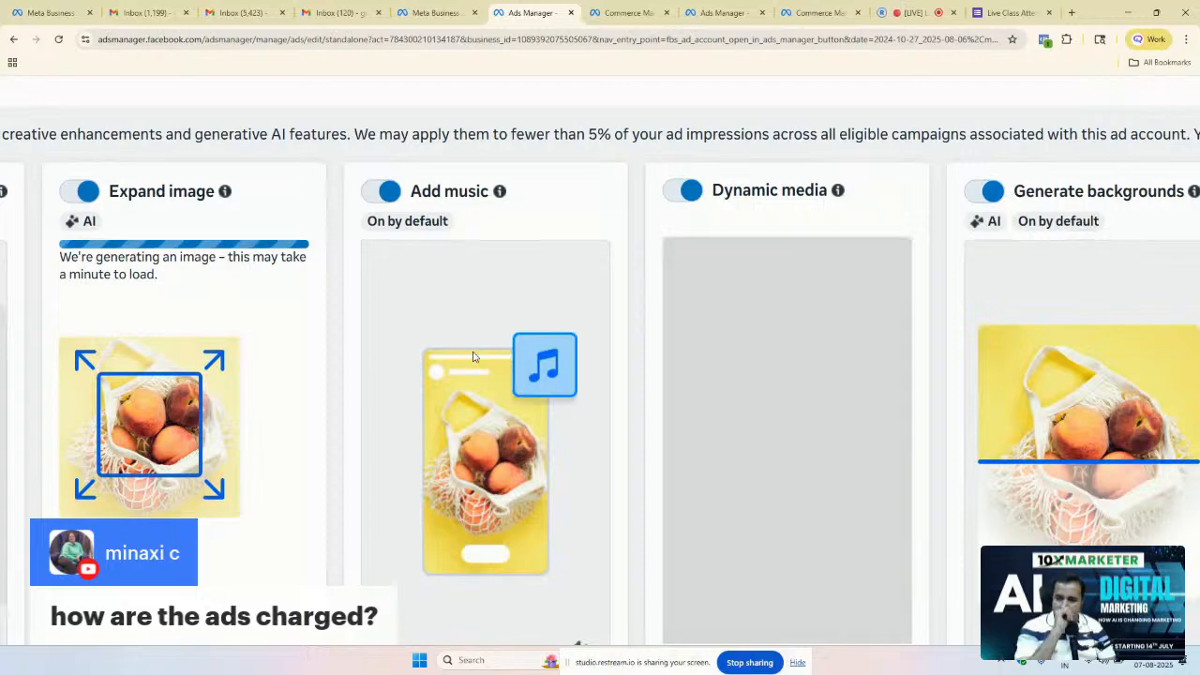
scroll(96, 185, "down", 5)
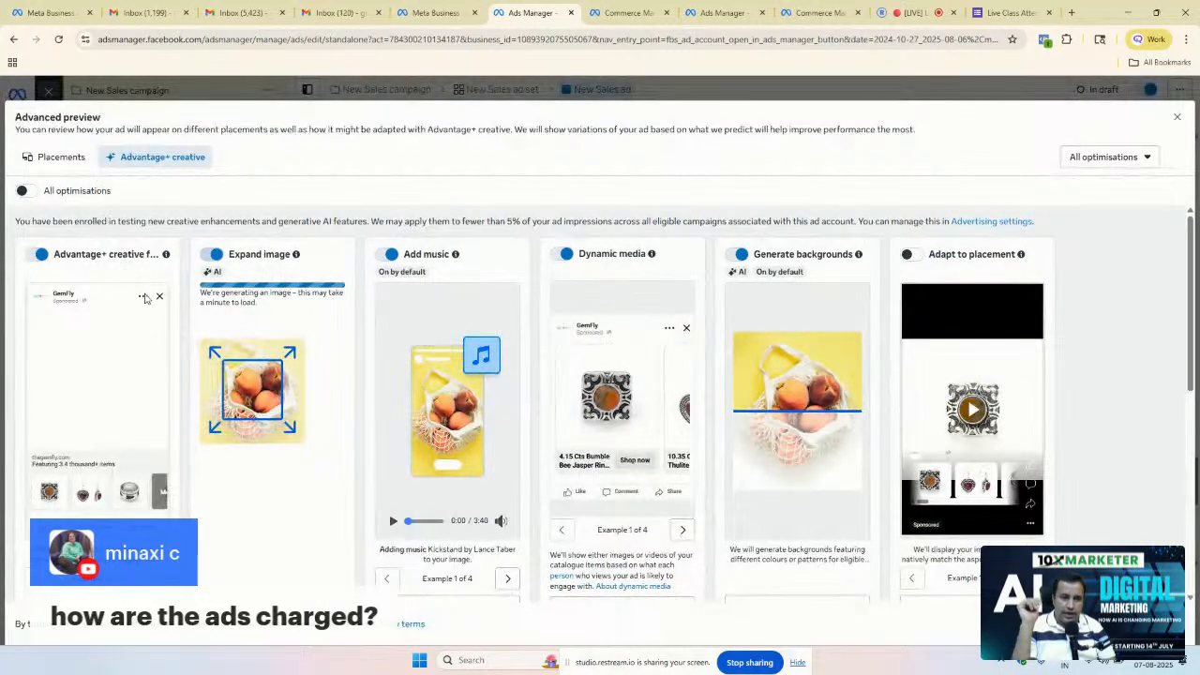
scroll(634, 319, "up", 2)
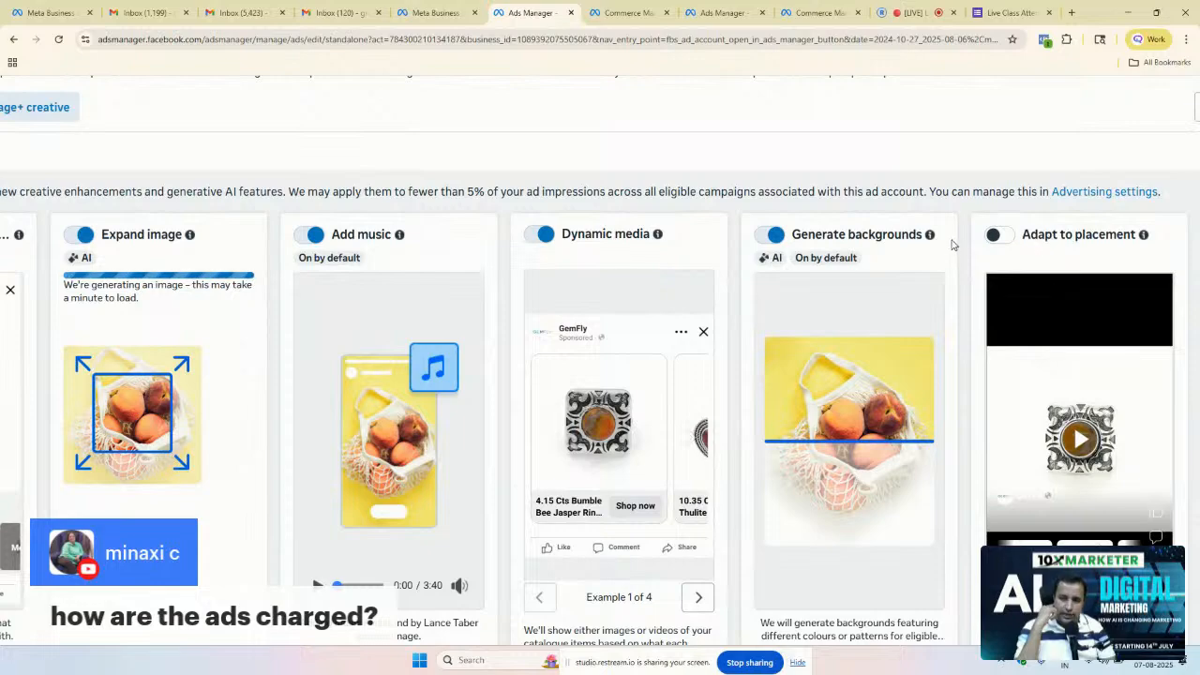
scroll(953, 244, "down", 3)
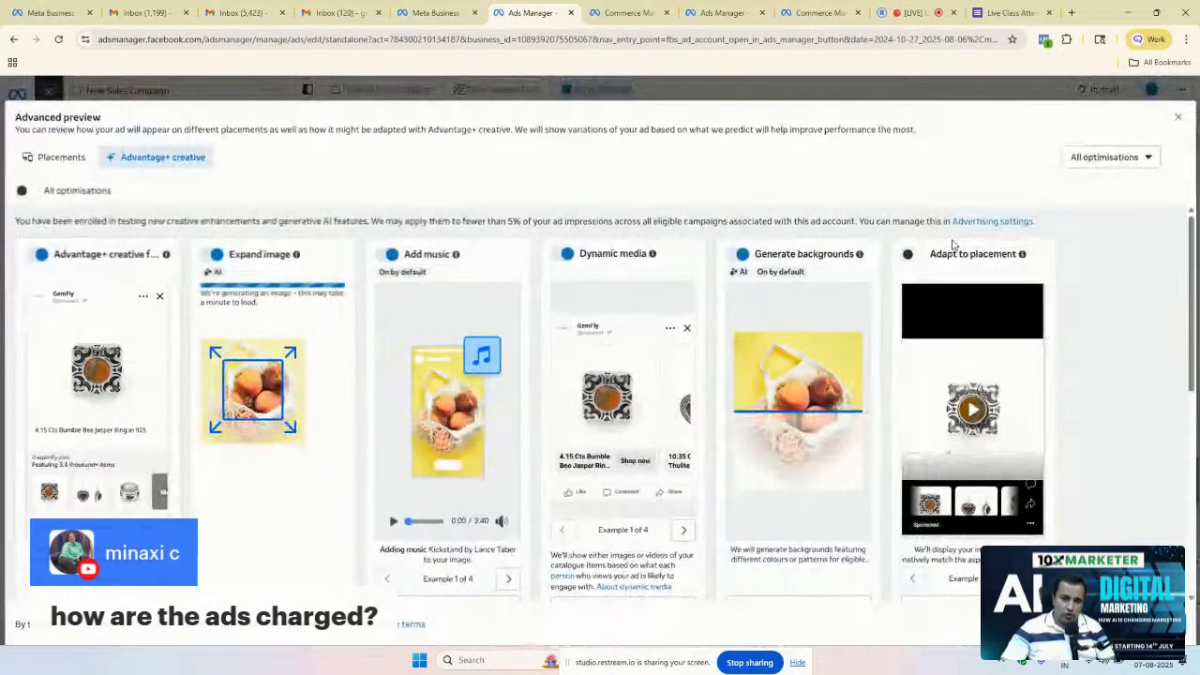
left_click_drag(1193, 250, 1198, 430)
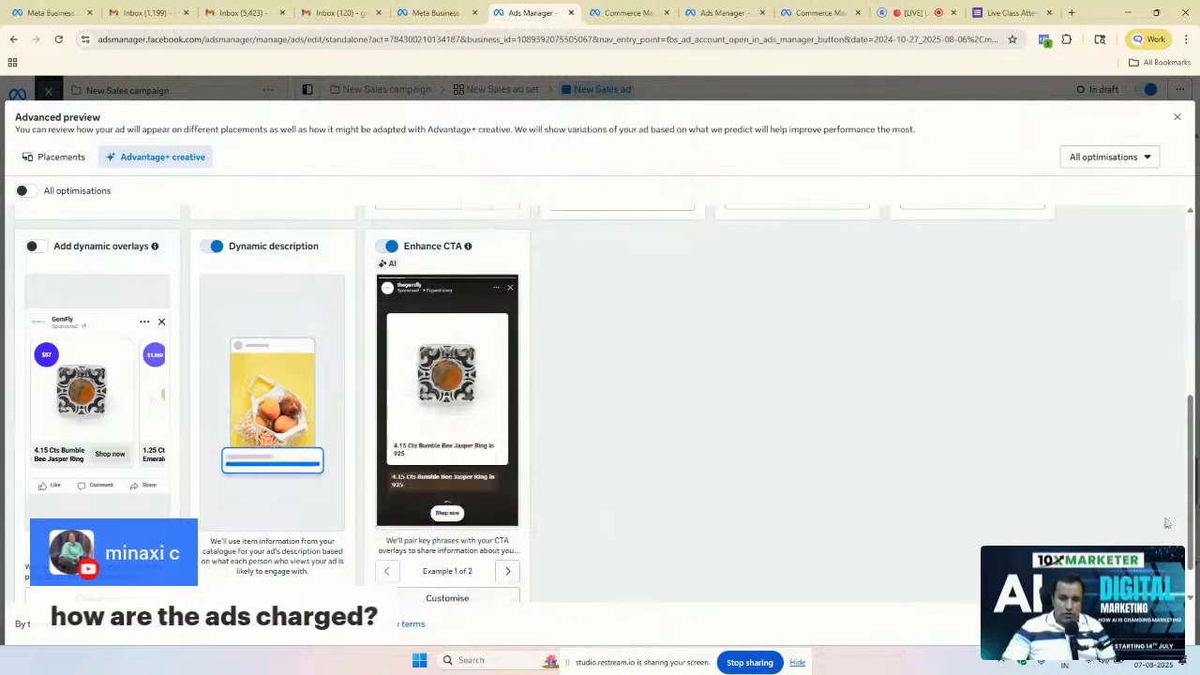
scroll(271, 481, "up", 1)
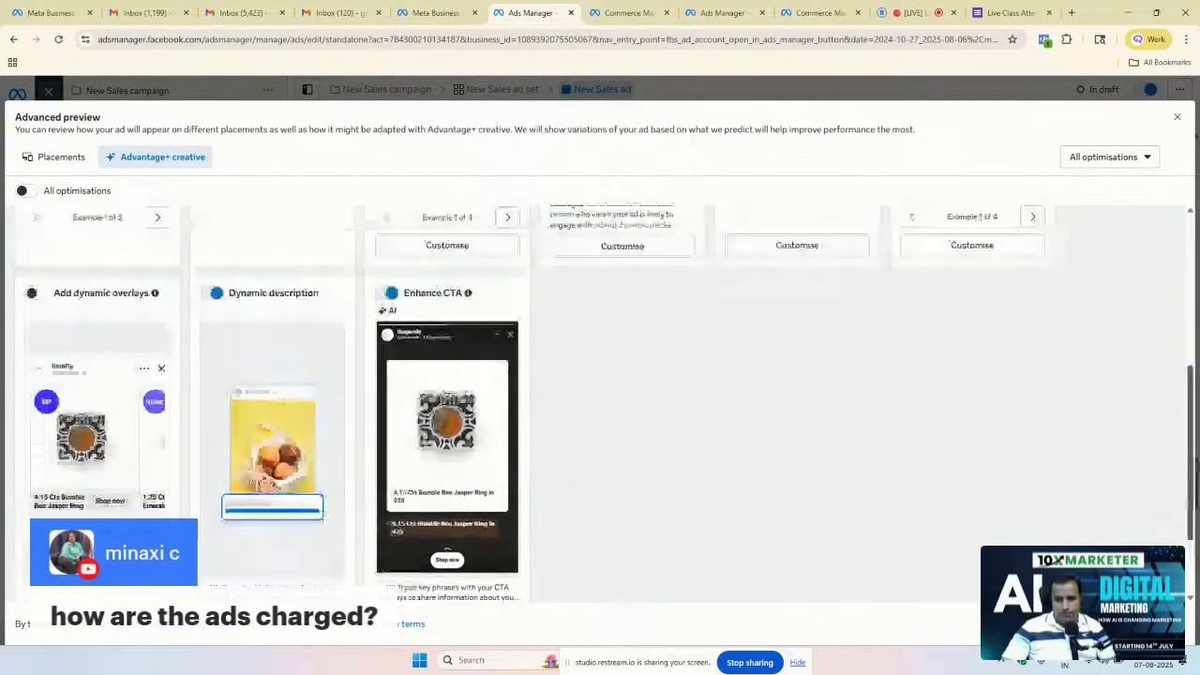
scroll(271, 481, "up", 5)
scroll(589, 539, "up", 1)
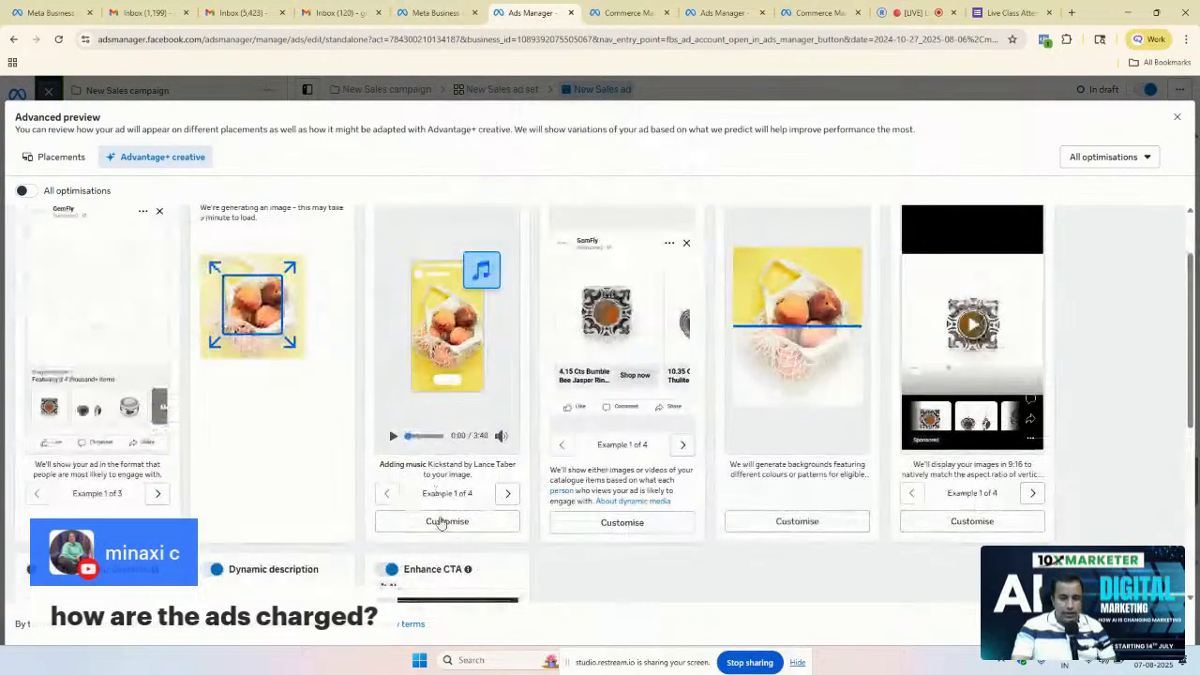
Step: Inspect the Add music enhancement's manual music selection list, then close the advanced preview without changing the selection
left_click(441, 522)
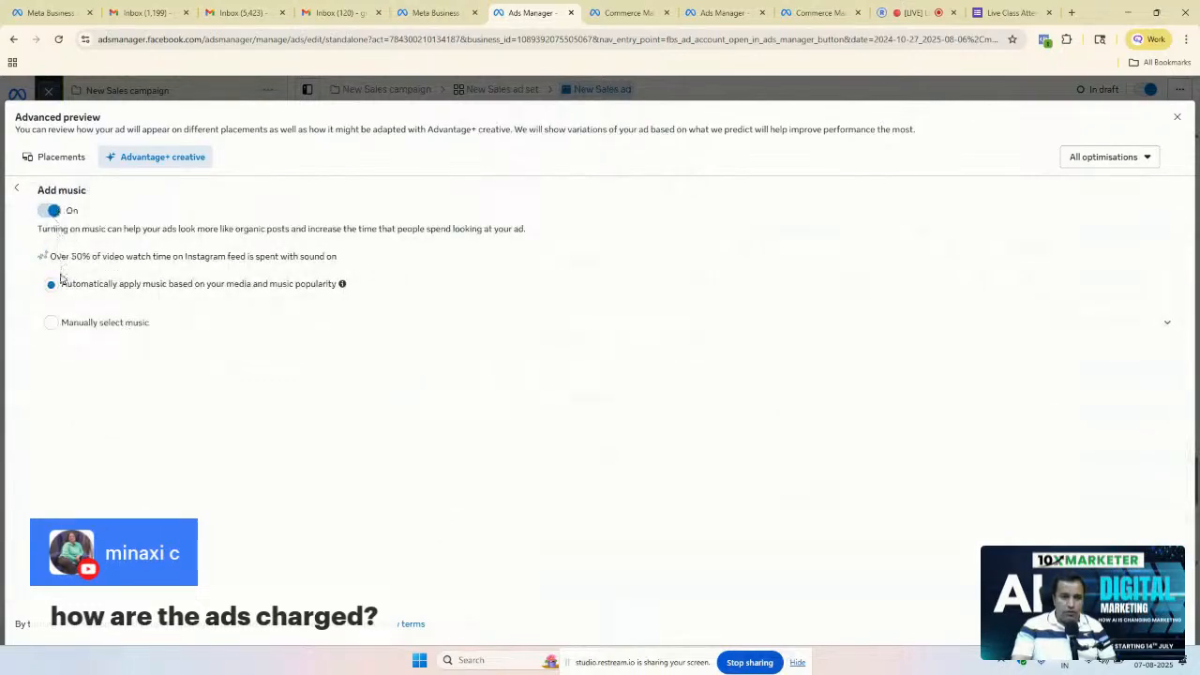
left_click(67, 327)
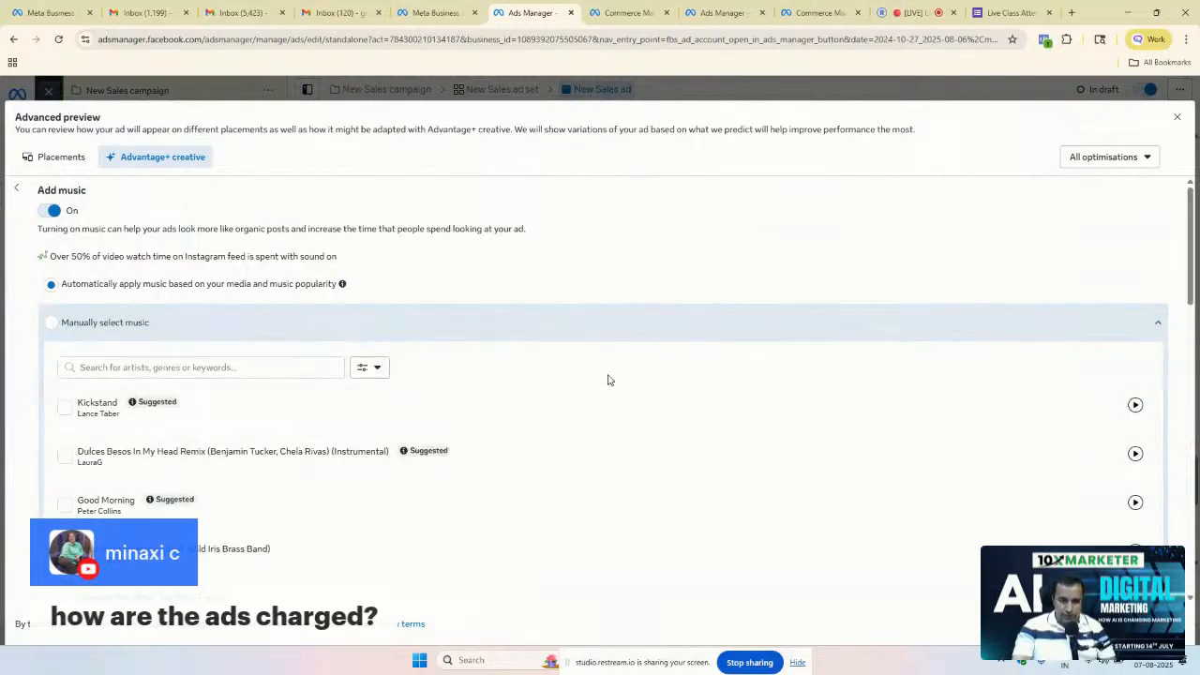
left_click(20, 188)
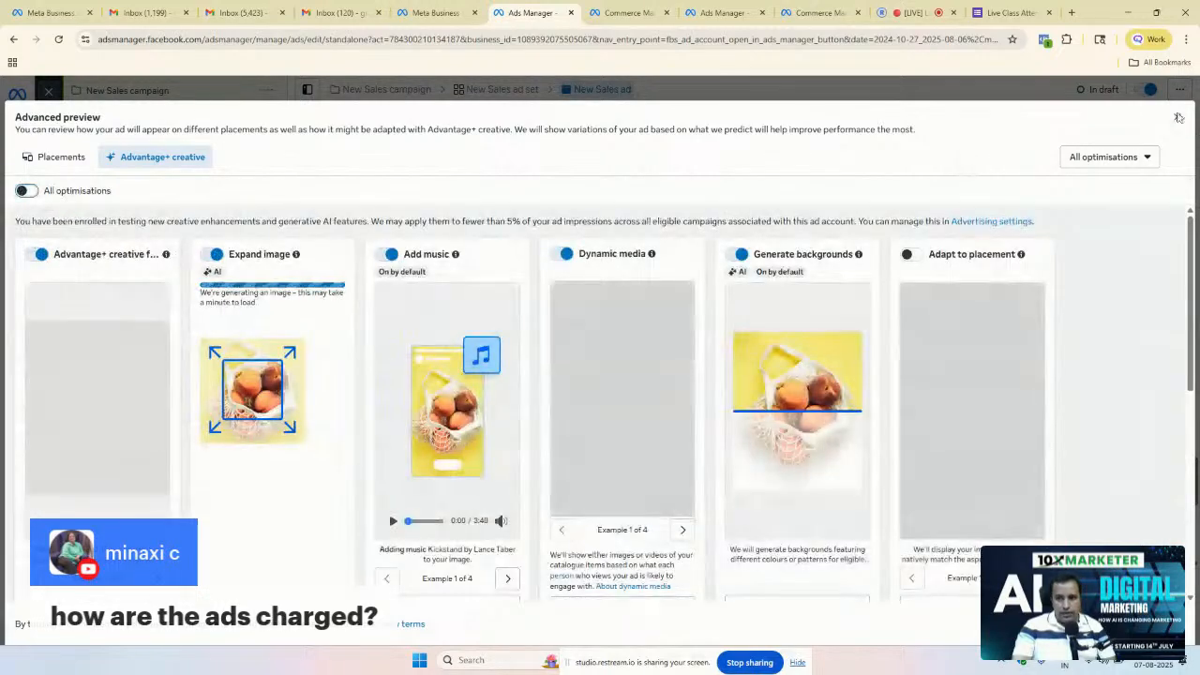
left_click(1178, 120)
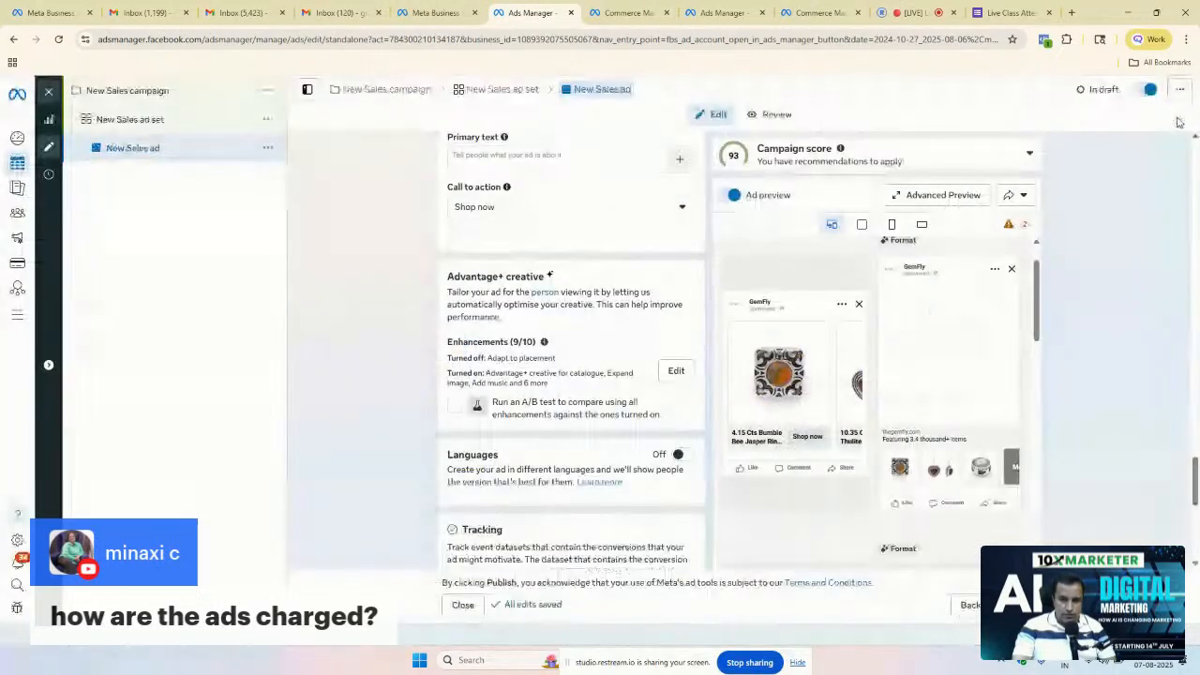
Step: Read the Advantage+ creative section, covering its enhancements summary and the A/B test option
scroll(469, 292, "up", 5)
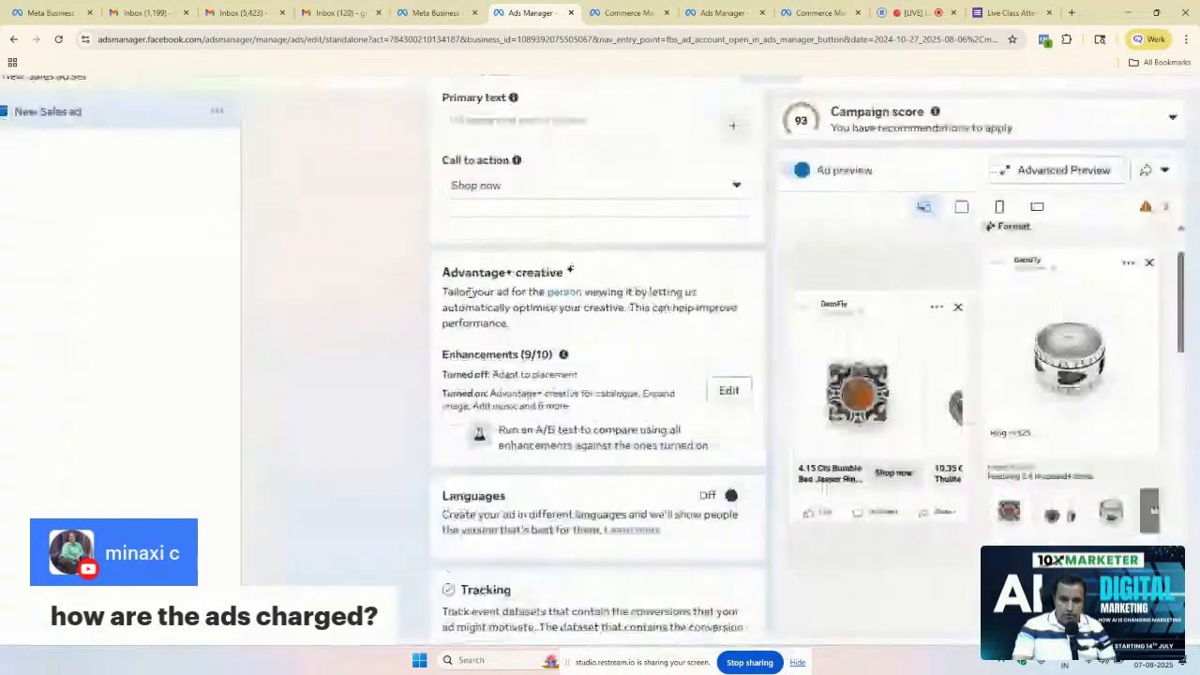
scroll(549, 281, "up", 2)
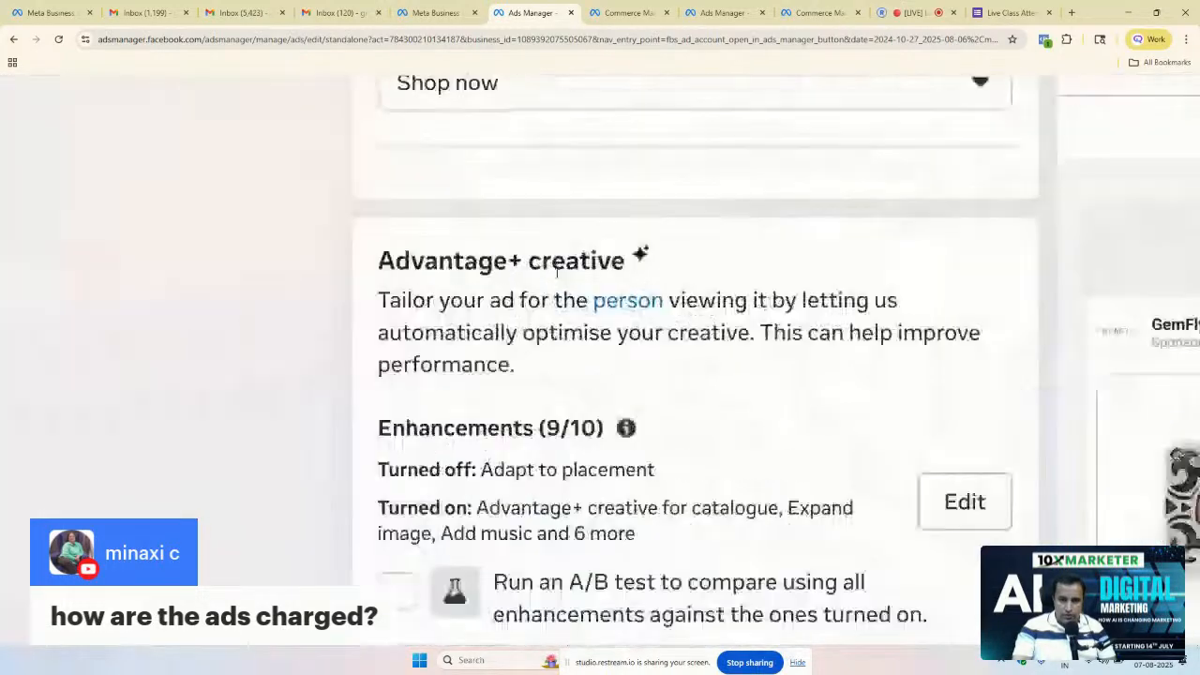
double_click(544, 260)
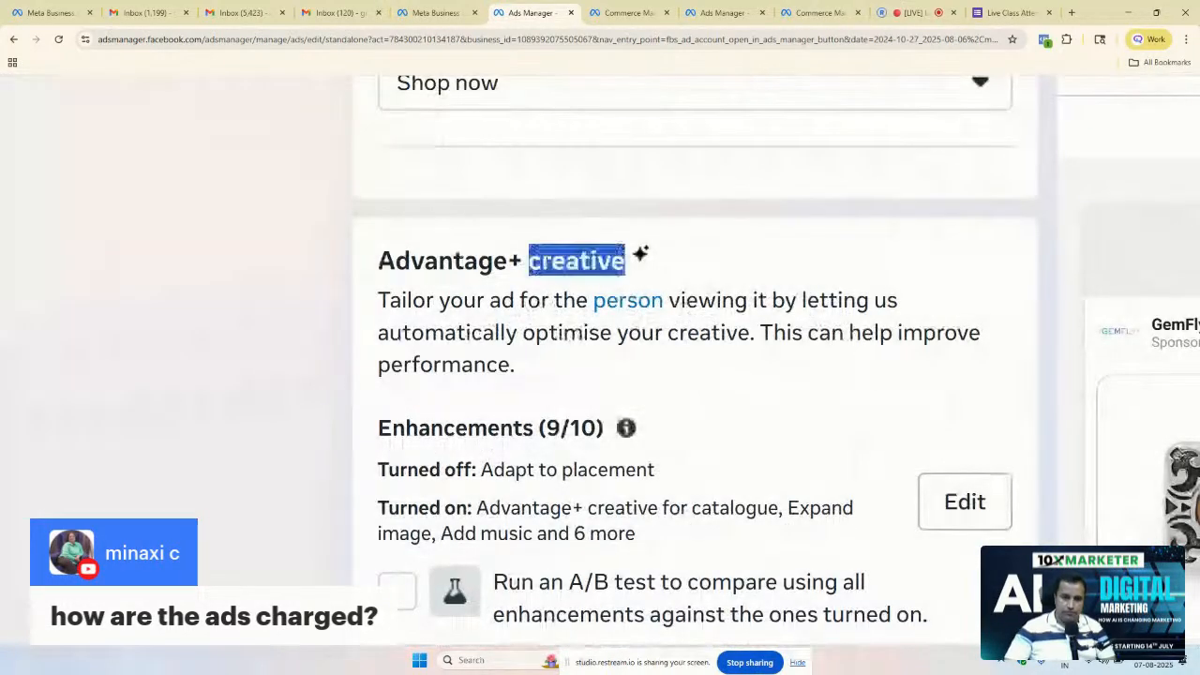
left_click(528, 354)
scroll(528, 352, "down", 1)
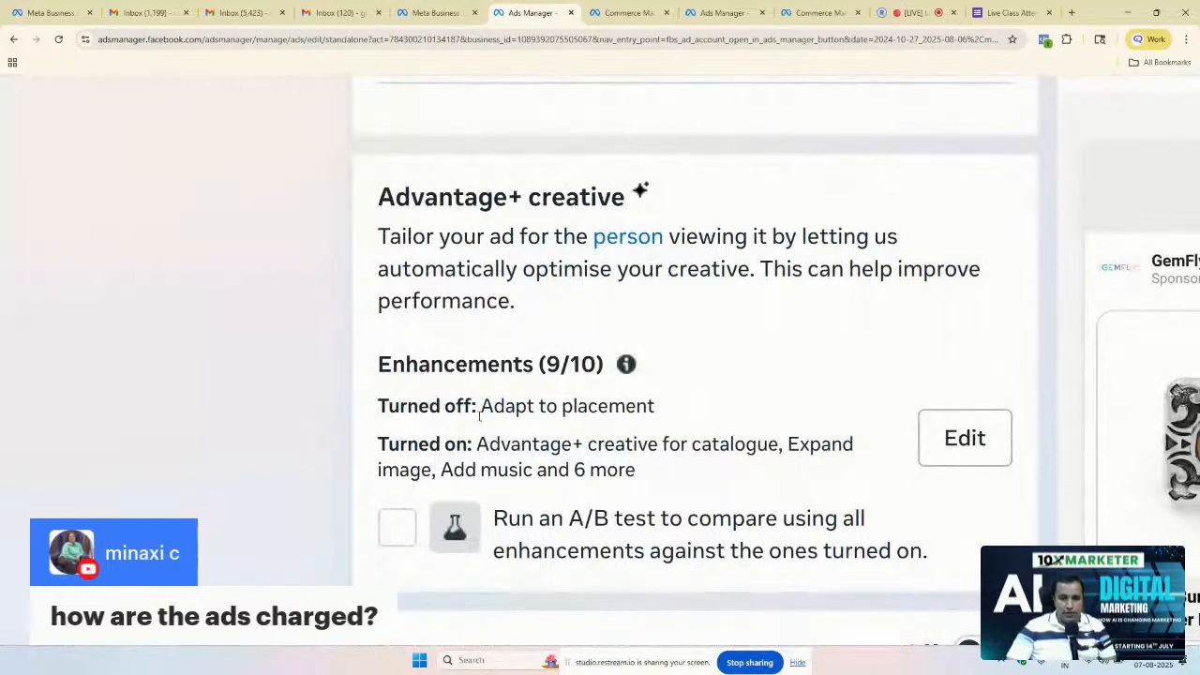
scroll(582, 416, "down", 1)
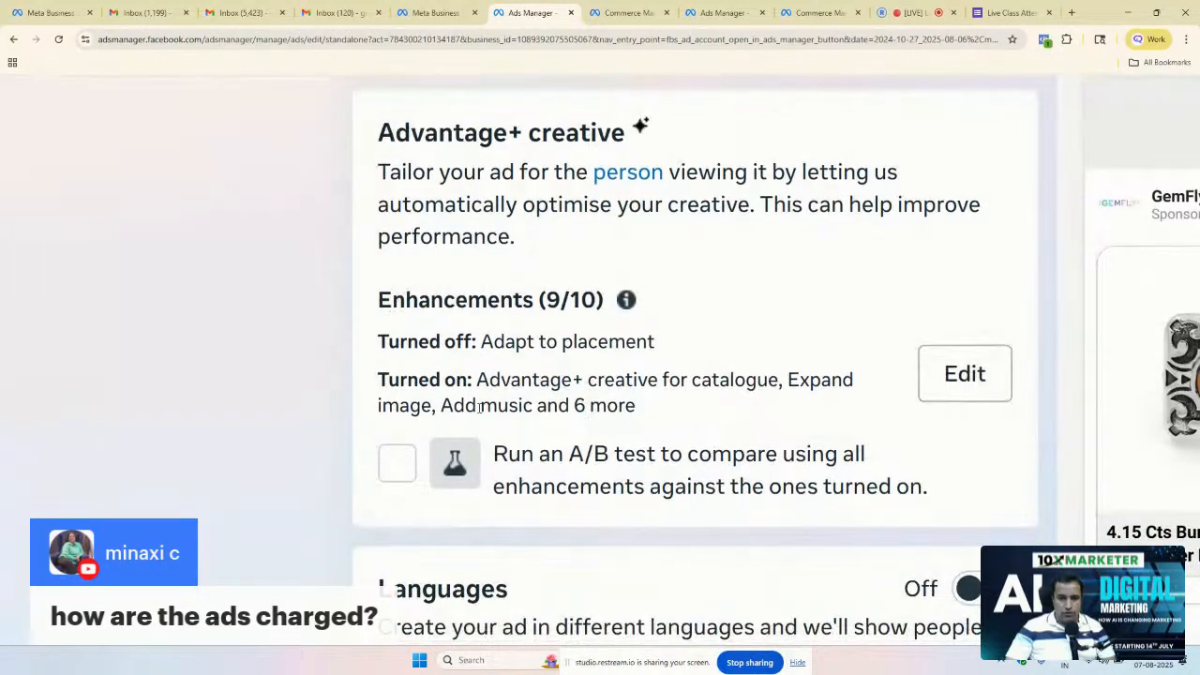
mouse_move(664, 455)
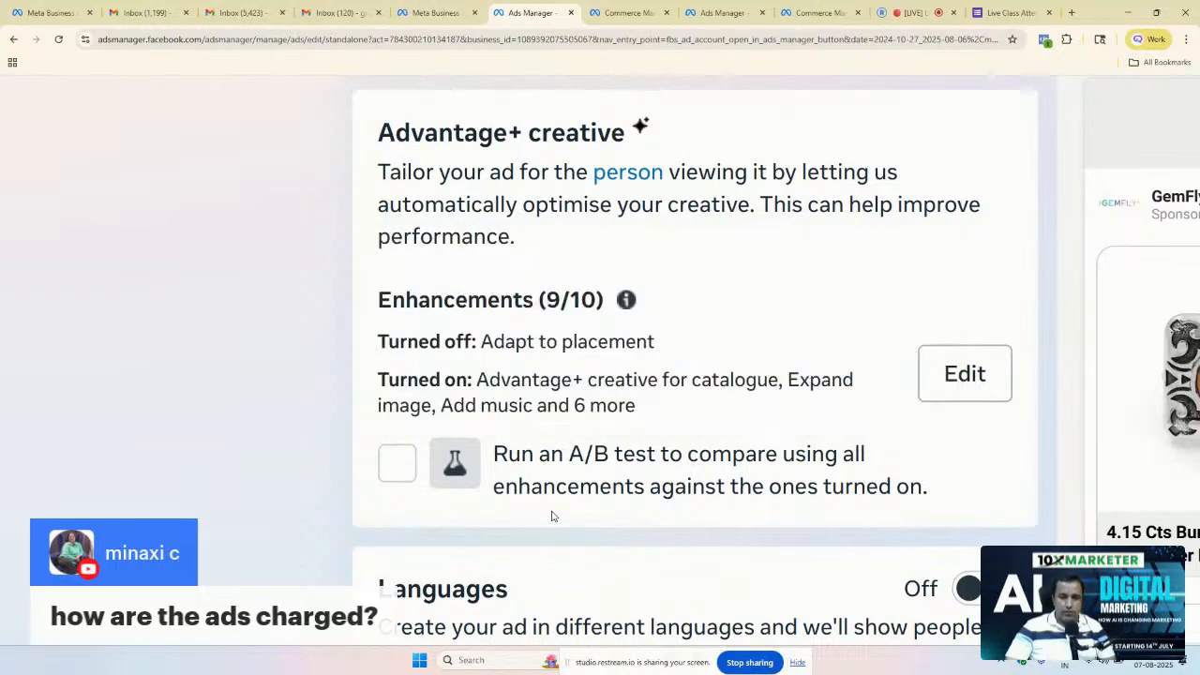
scroll(555, 517, "down", 3)
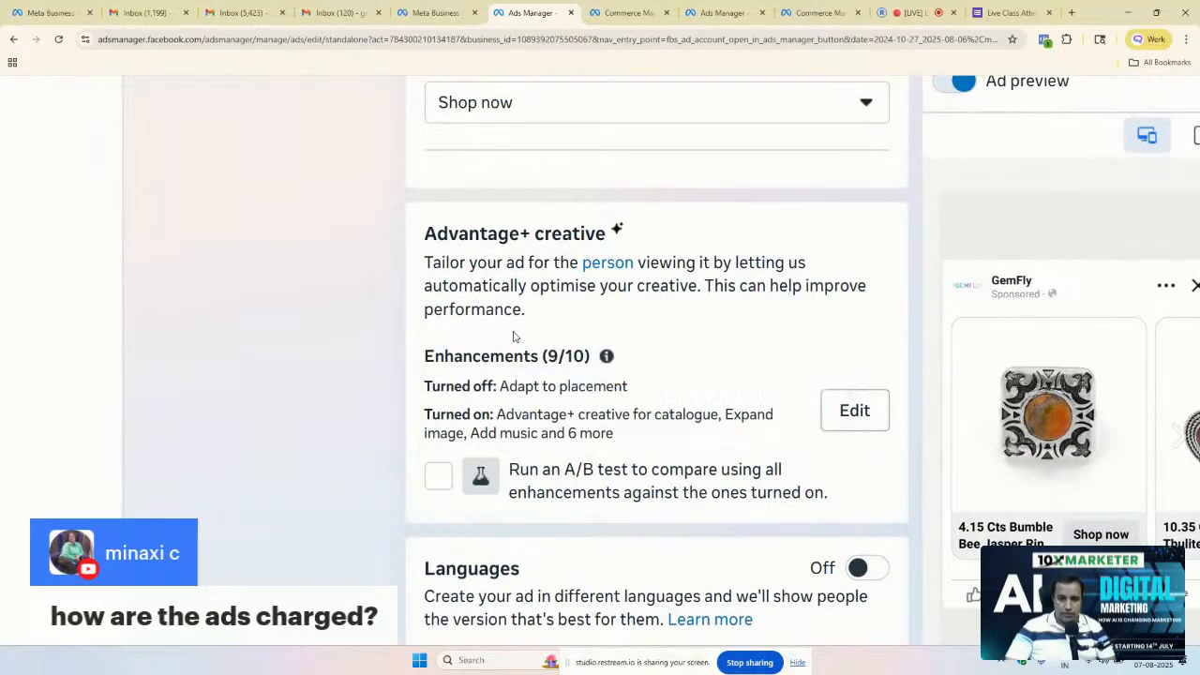
scroll(478, 291, "up", 3)
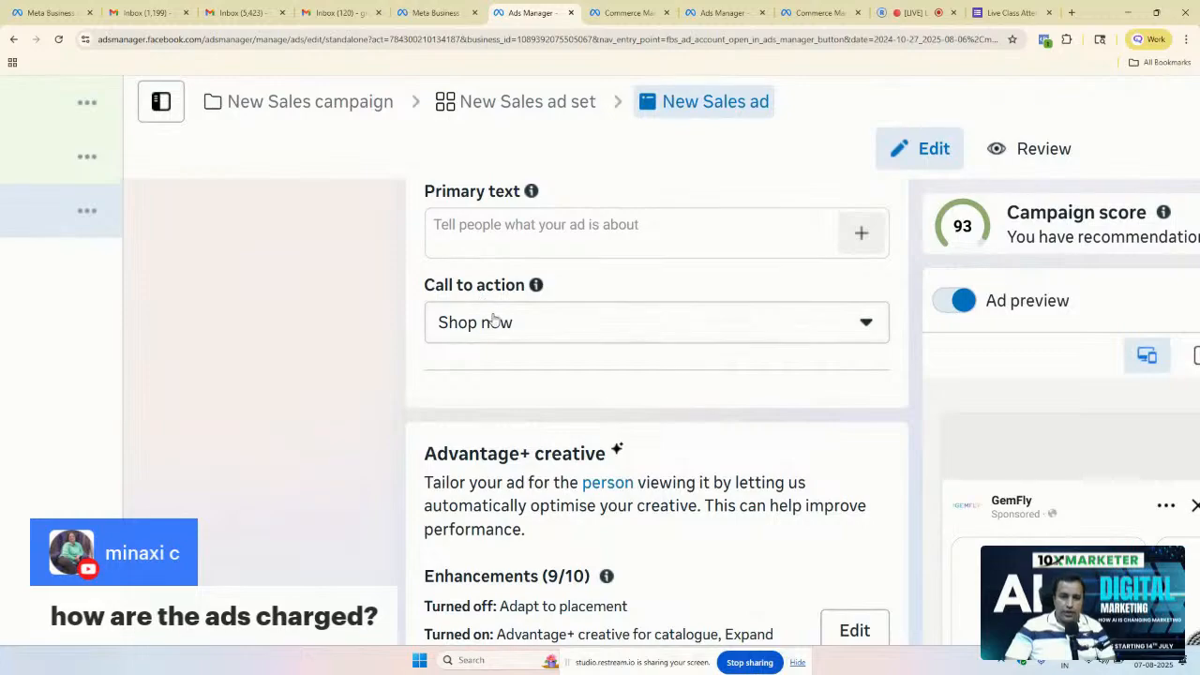
Step: Browse the available call-to-action options for the ad and close the list with Shop now kept
left_click(494, 319)
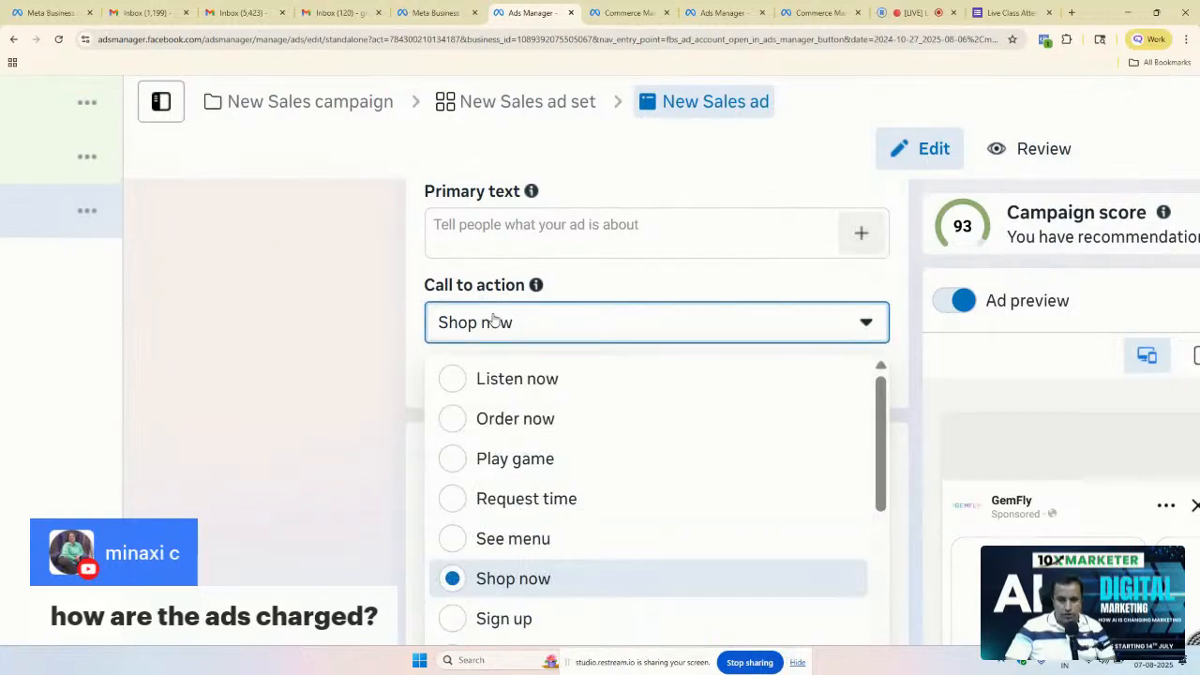
scroll(495, 319, "up", 3)
left_click(301, 367)
scroll(302, 366, "down", 3)
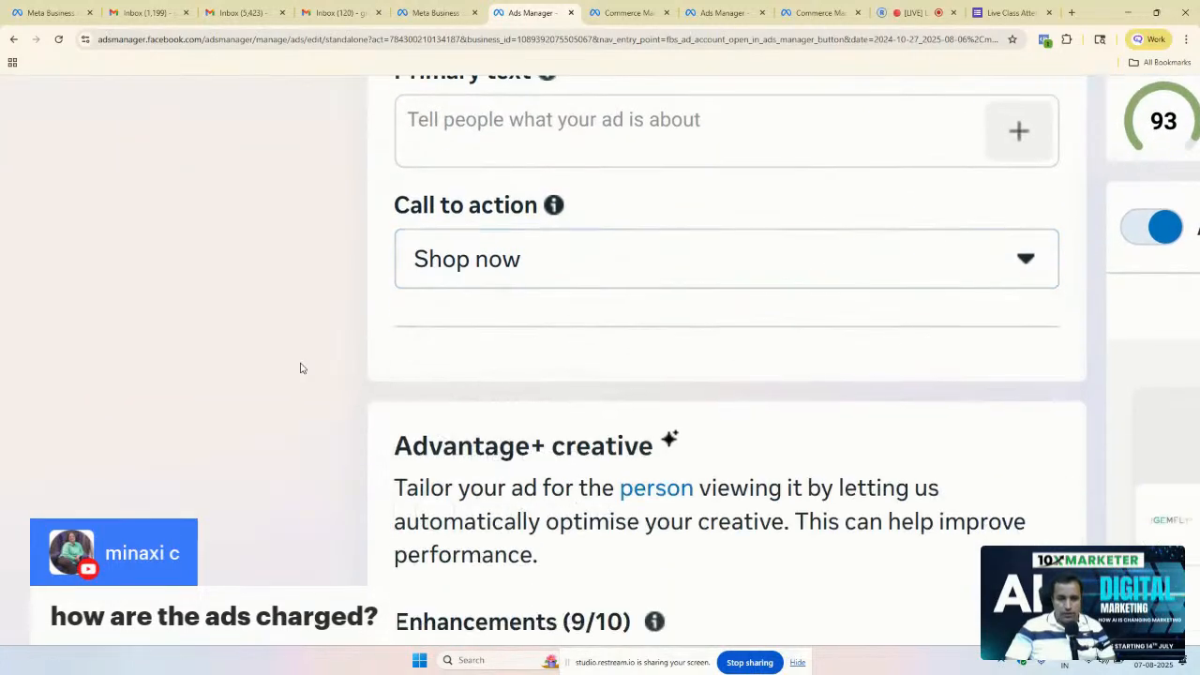
left_click(469, 141)
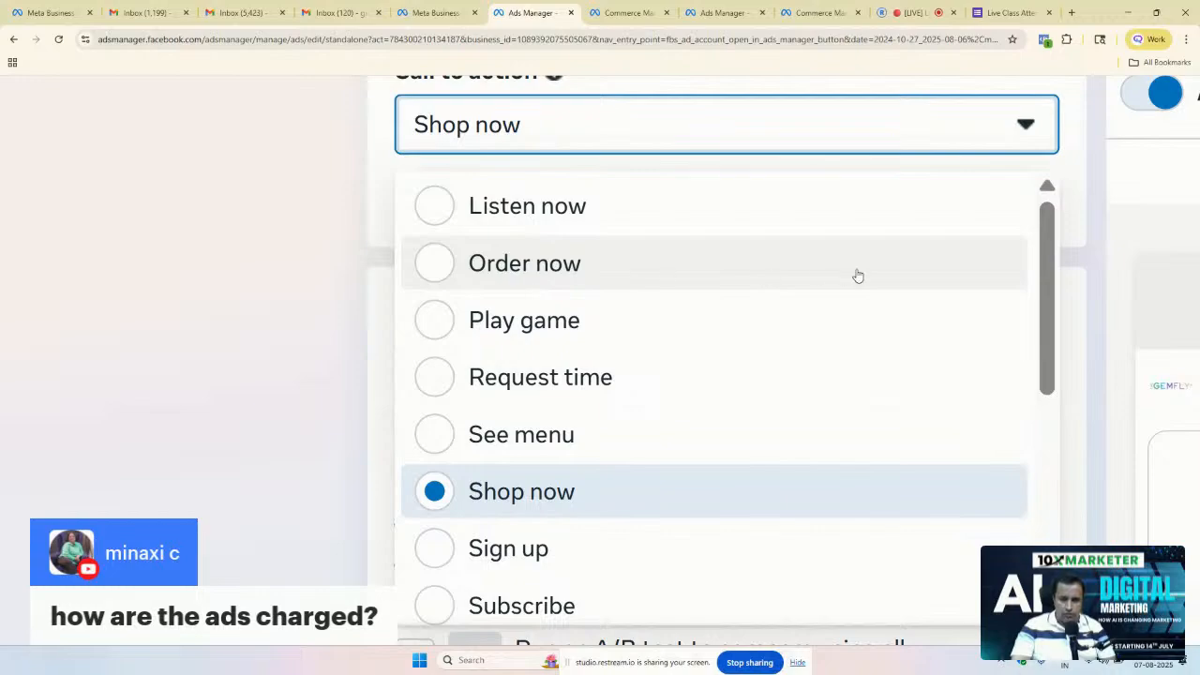
left_click_drag(1040, 240, 1054, 422)
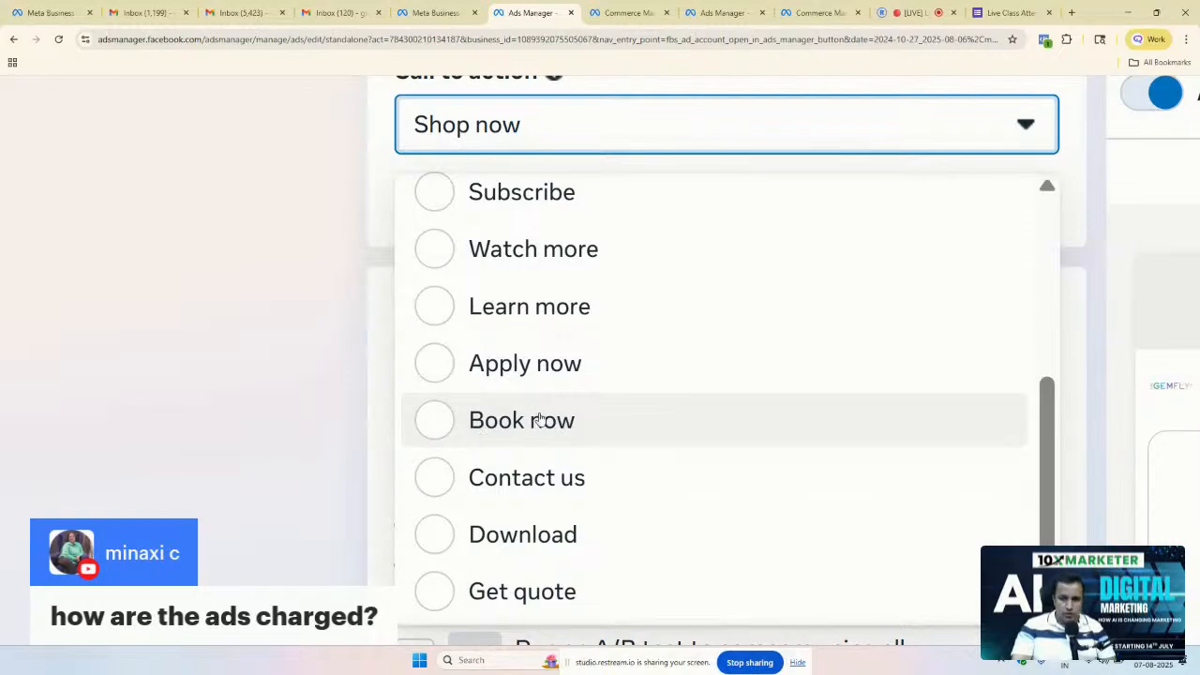
scroll(1047, 258, "up", 3)
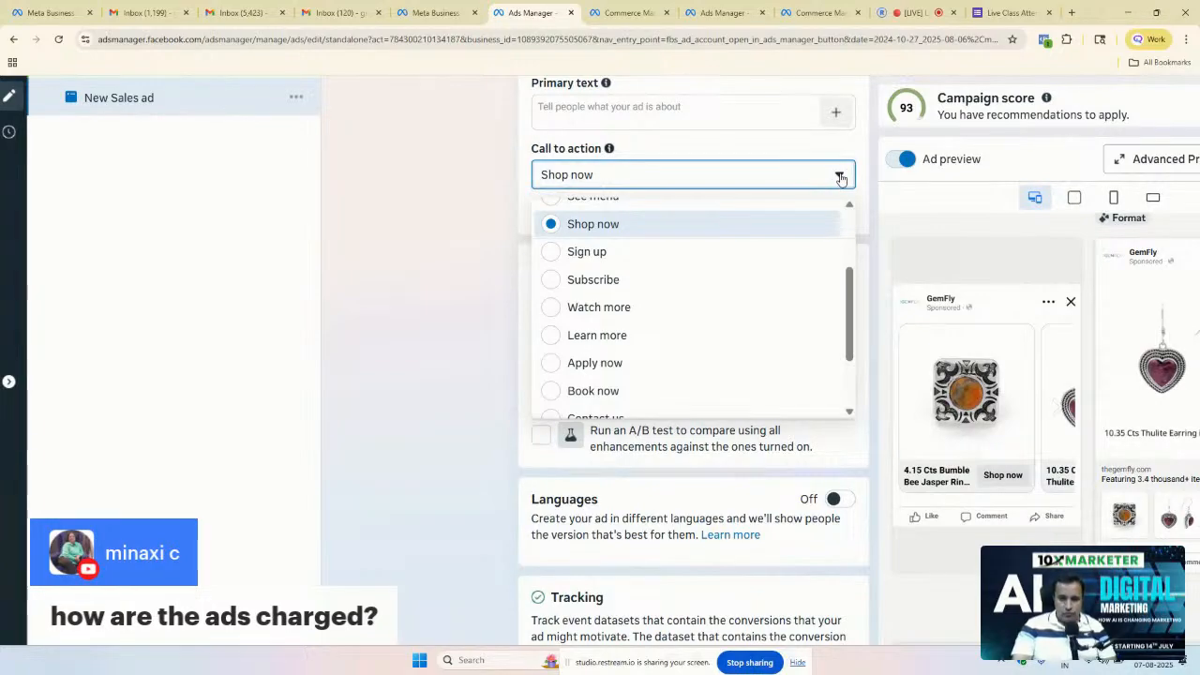
left_click(841, 179)
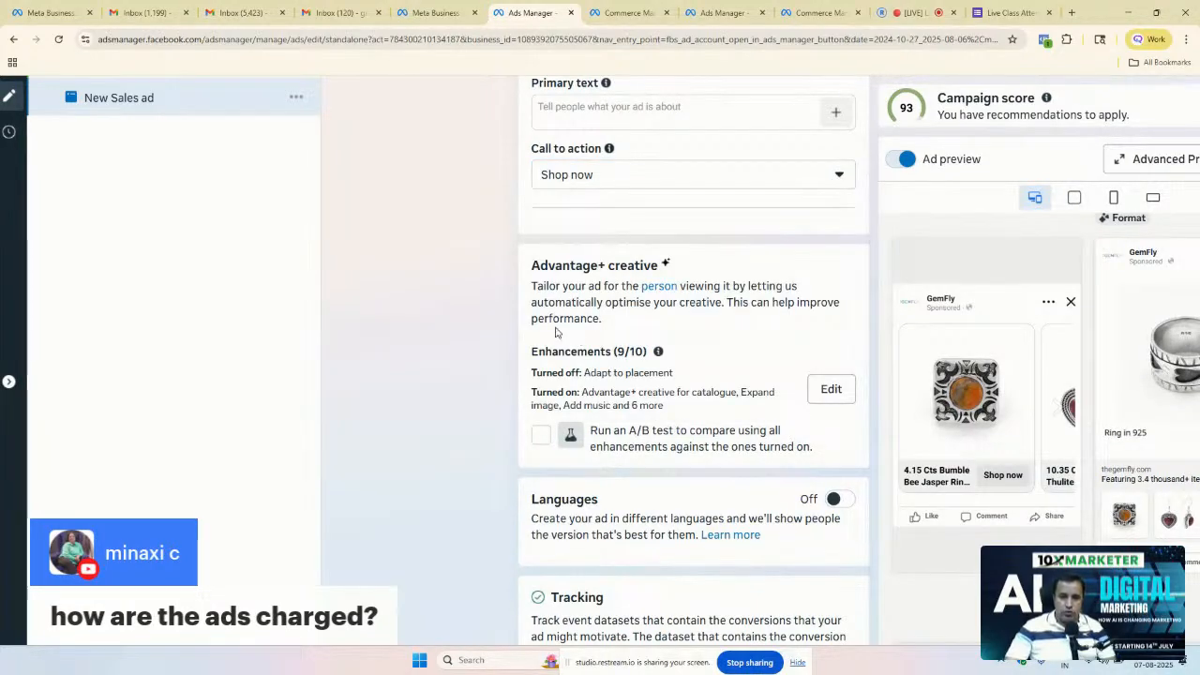
Step: Reopen the Advantage+ creative enhancements in the advanced preview
double_click(561, 320)
scroll(555, 334, "down", 2)
left_click(831, 291)
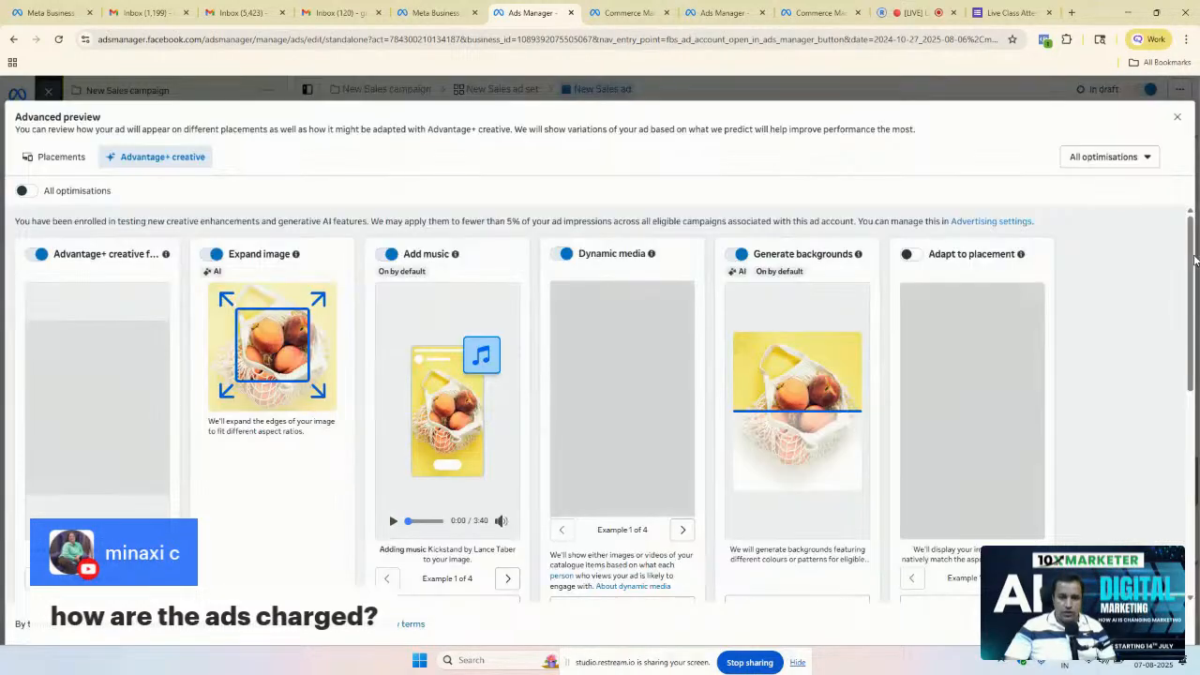
Step: Look through the remaining Advantage+ enhancement cards: Add dynamic overlays, Dynamic description and Enhance CTA
left_click_drag(1194, 260, 1198, 449)
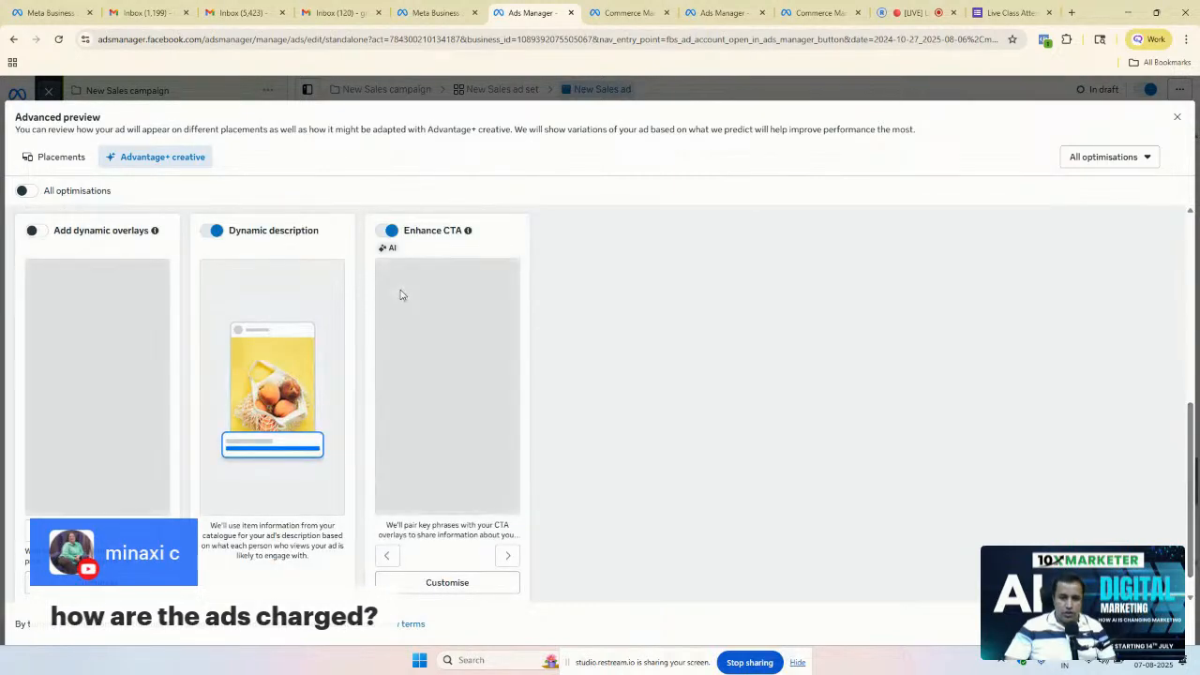
scroll(403, 327, "up", 5)
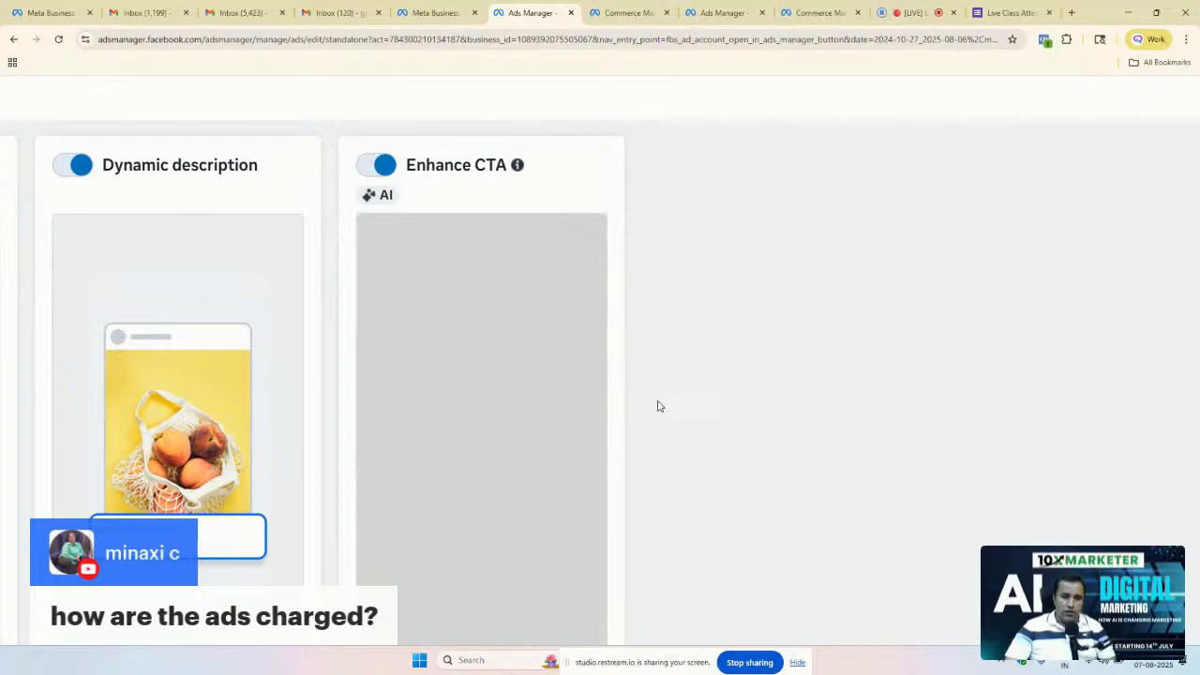
scroll(1198, 378, "down", 5)
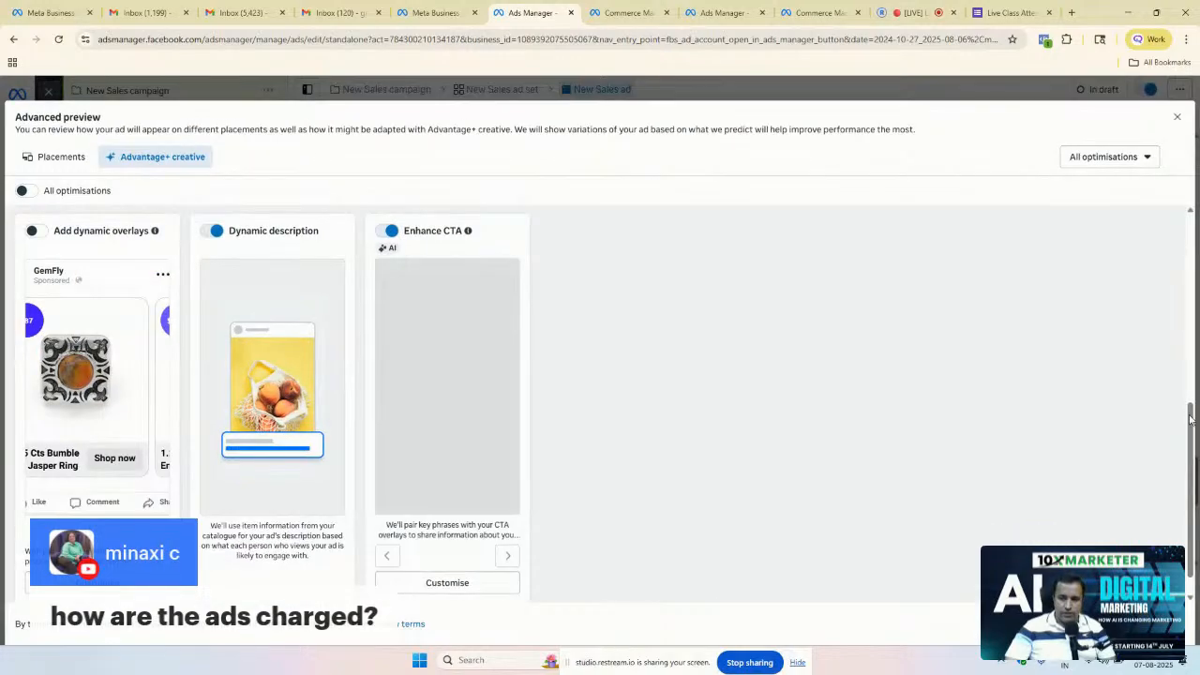
left_click_drag(1191, 419, 1196, 448)
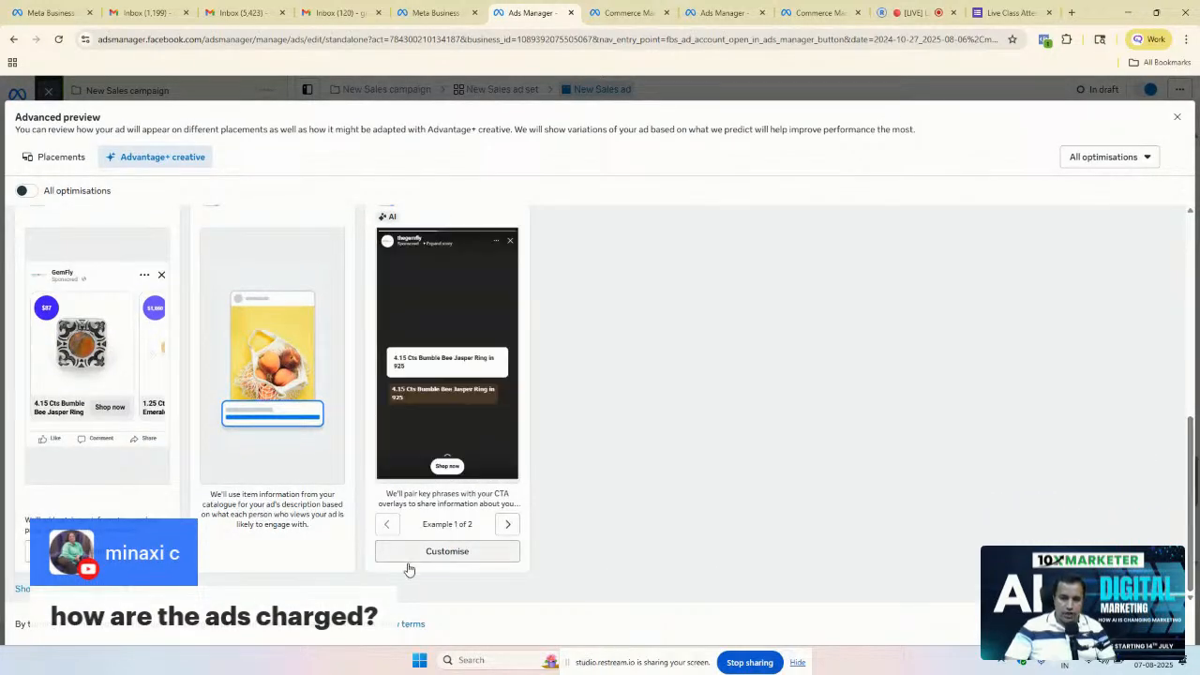
Step: Open the Enhance CTA customisation, read its alternative call-to-action phrases, and close the advanced preview with the enhancement left on
left_click(441, 551)
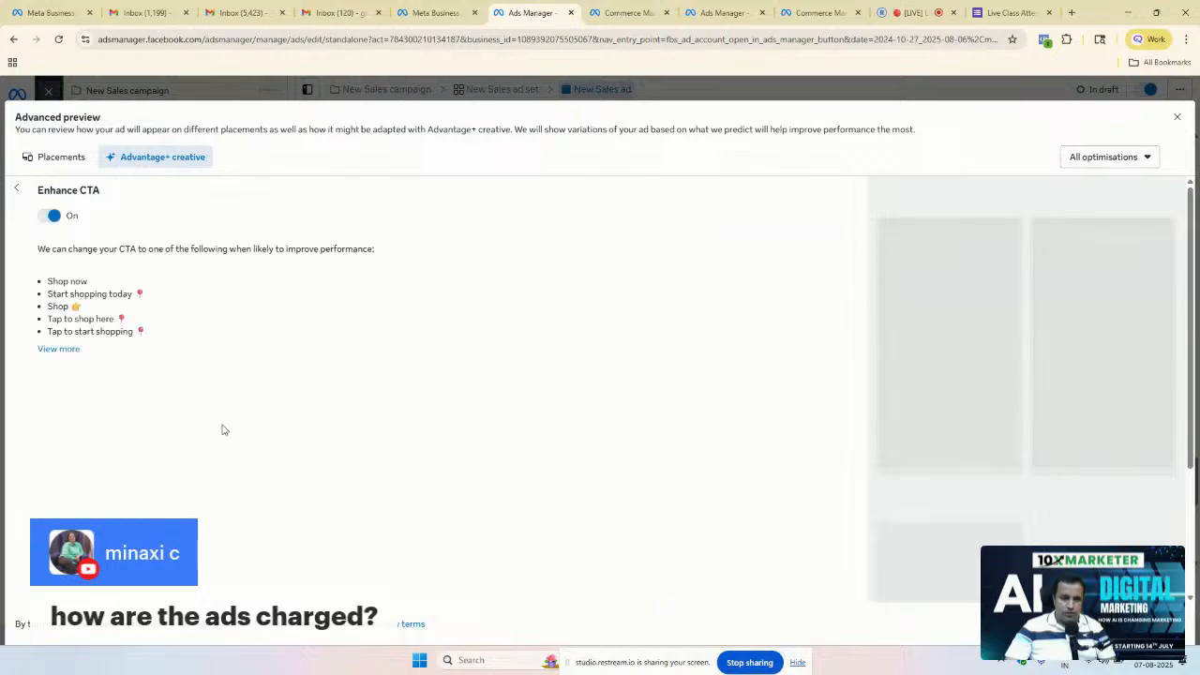
scroll(217, 429, "up", 5)
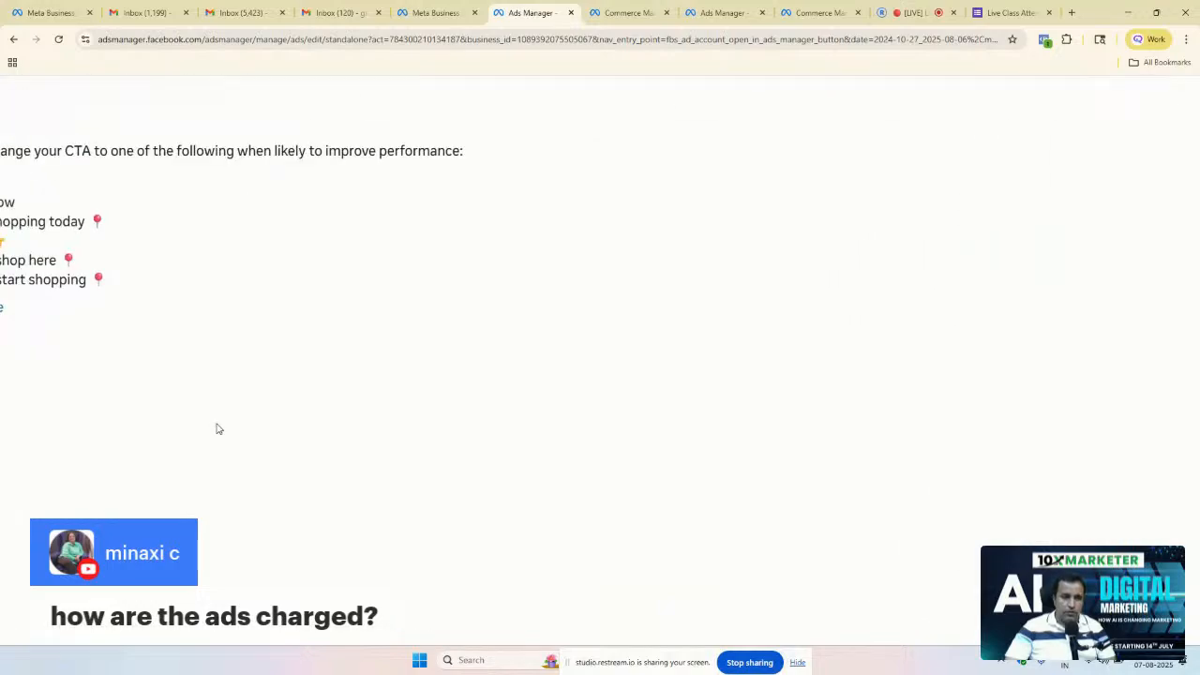
scroll(216, 428, "down", 5)
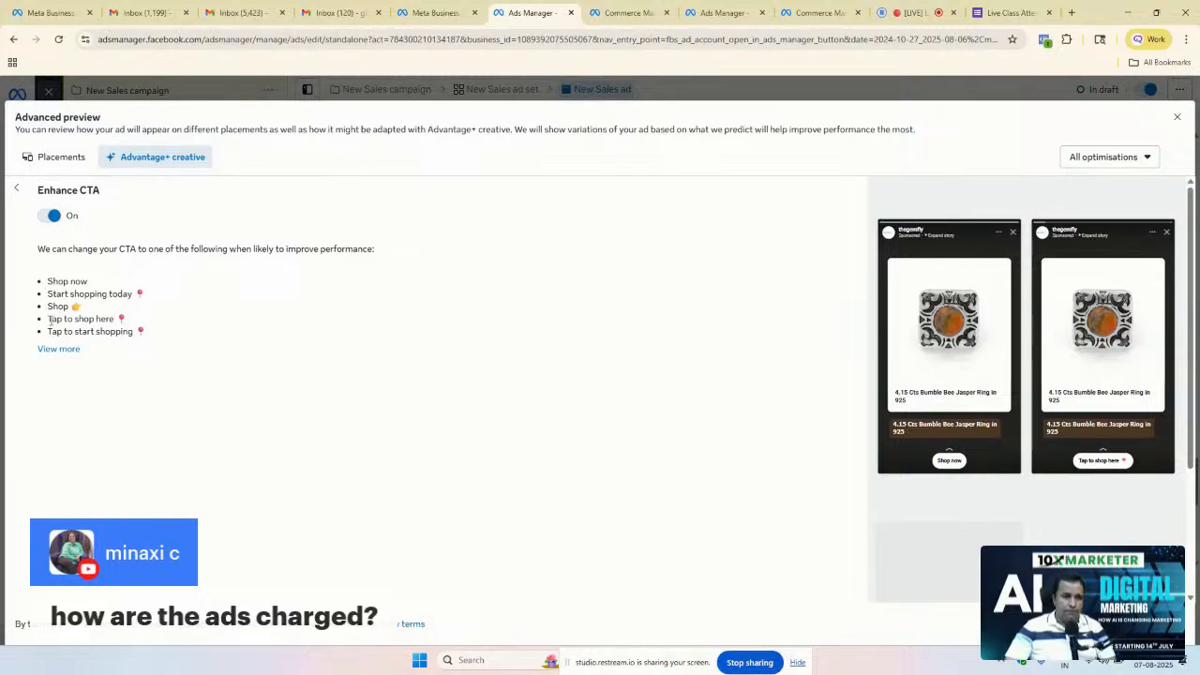
scroll(52, 322, "up", 1)
scroll(50, 317, "up", 3)
scroll(53, 305, "up", 4)
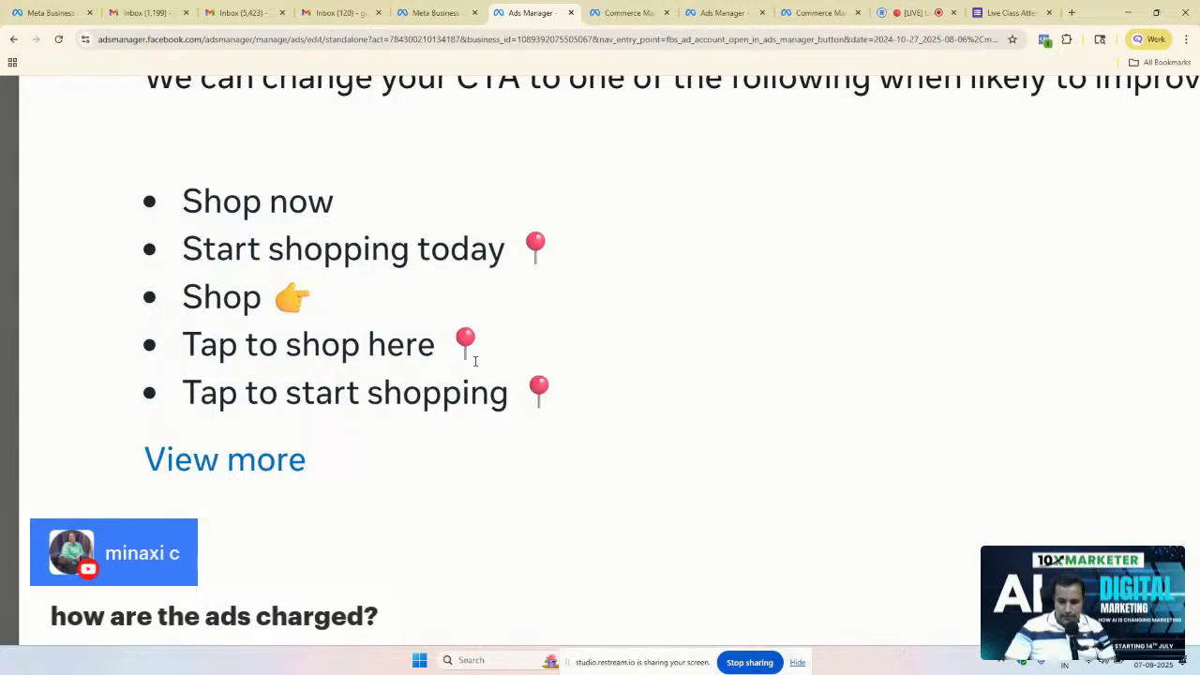
scroll(476, 362, "down", 4)
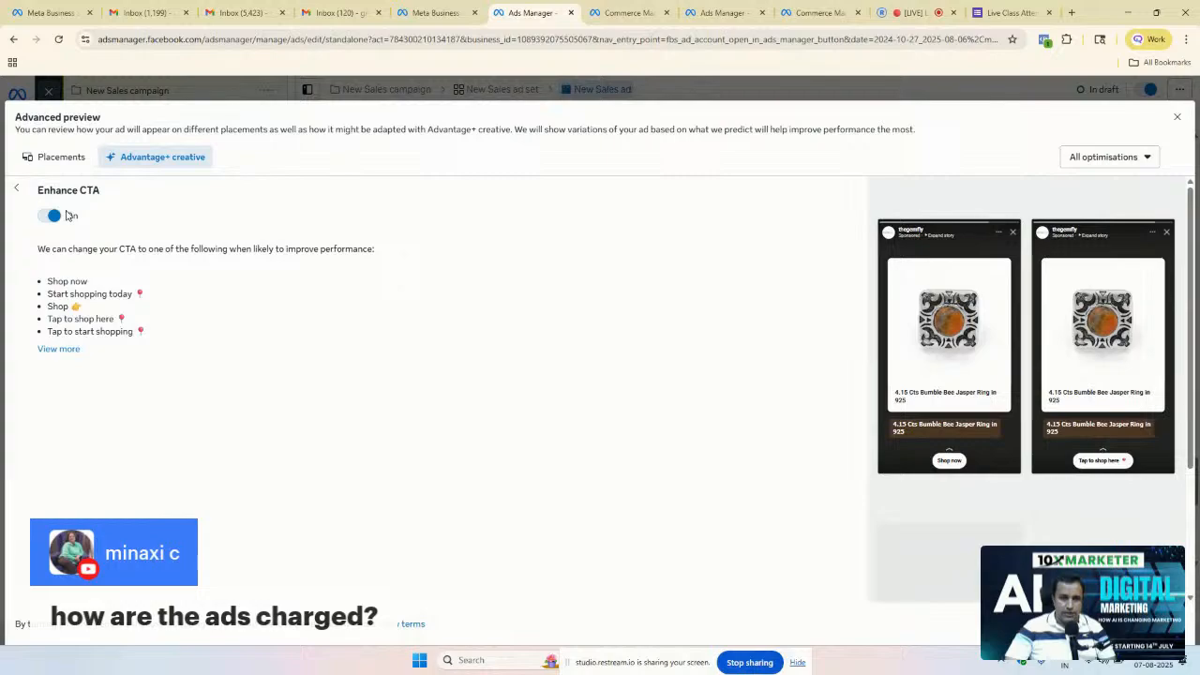
left_click(1177, 122)
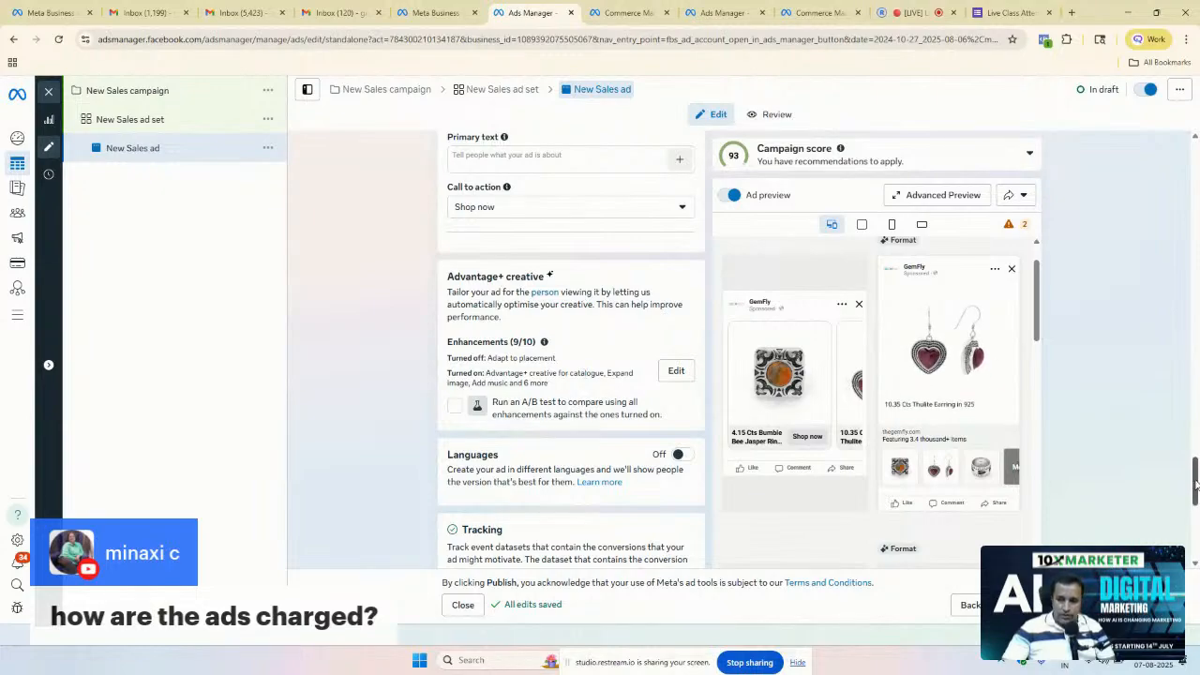
Step: Clear the product name field from the ad's headline and reinsert the catalogue's Name field
scroll(748, 428, "up", 5, "ctrl")
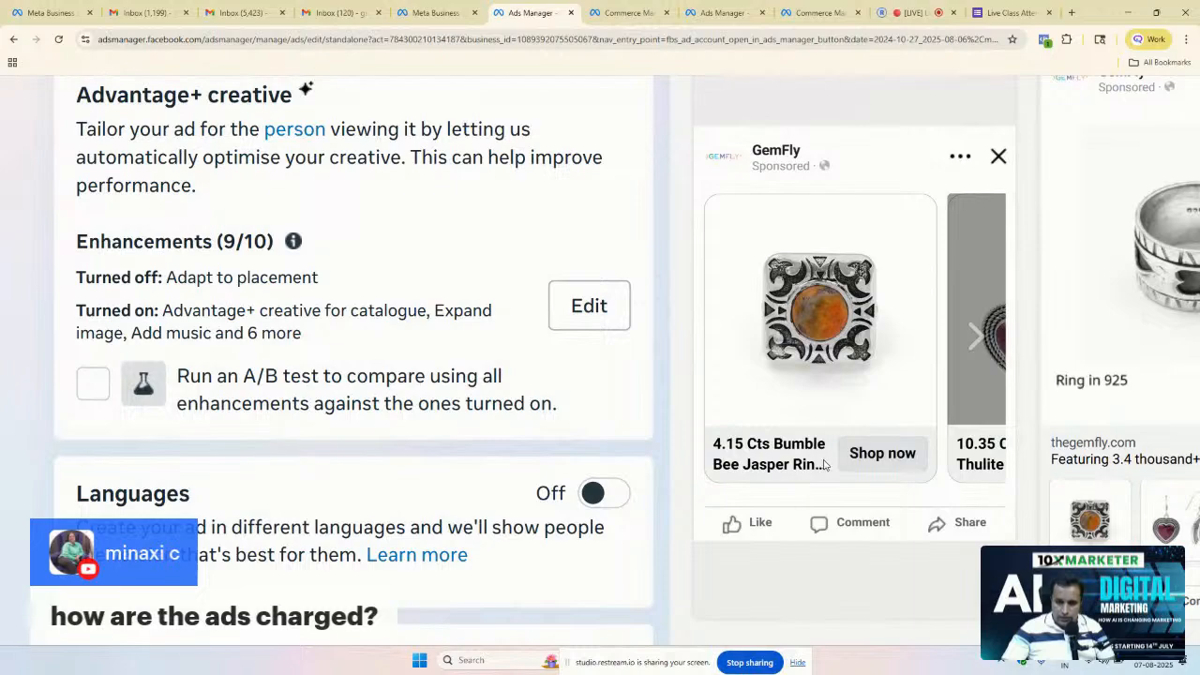
scroll(779, 458, "down", 5, "ctrl")
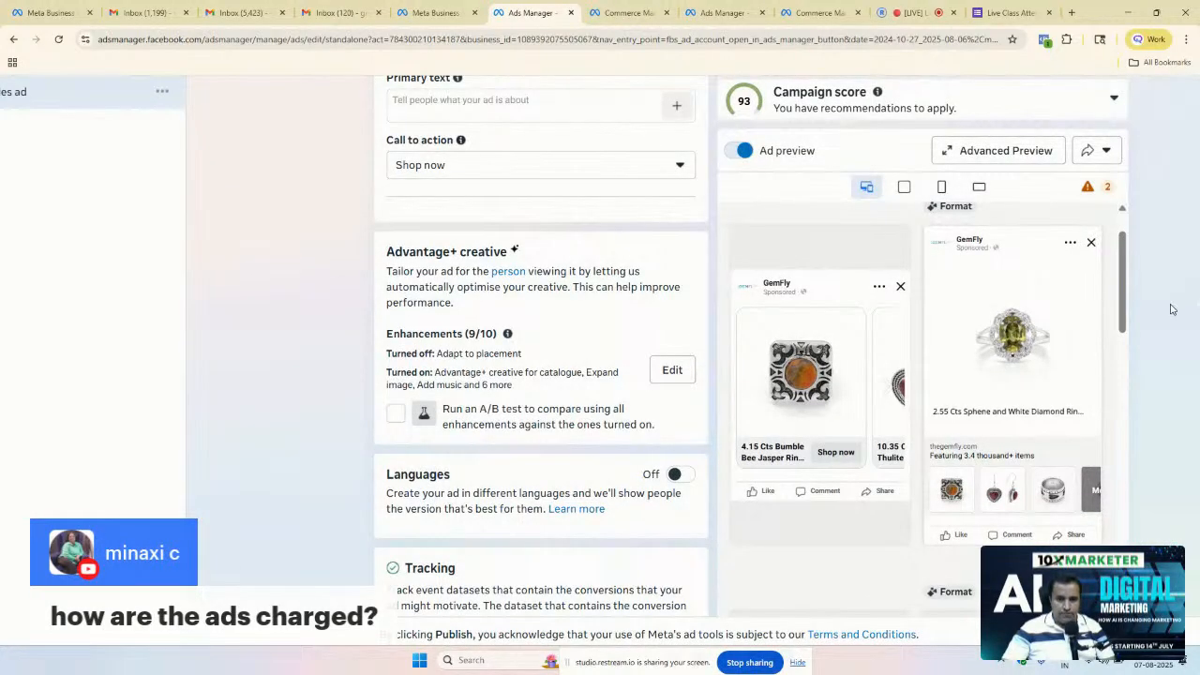
scroll(1176, 404, "down", 2, "ctrl")
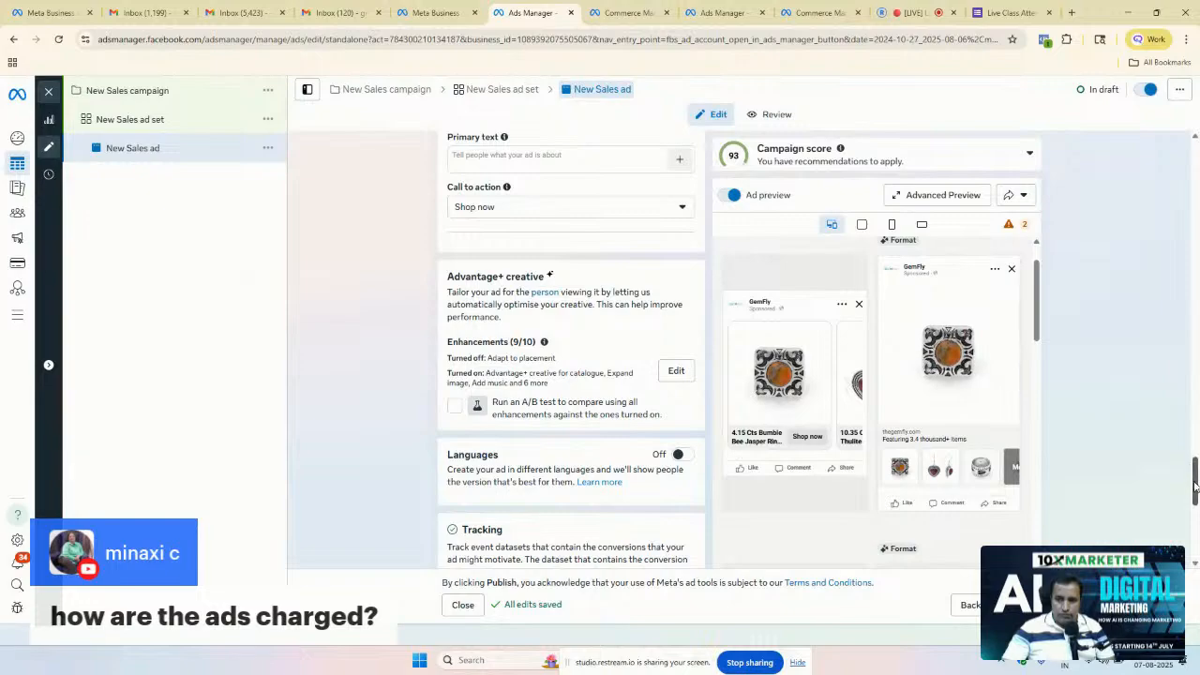
left_click_drag(1194, 485, 1194, 457)
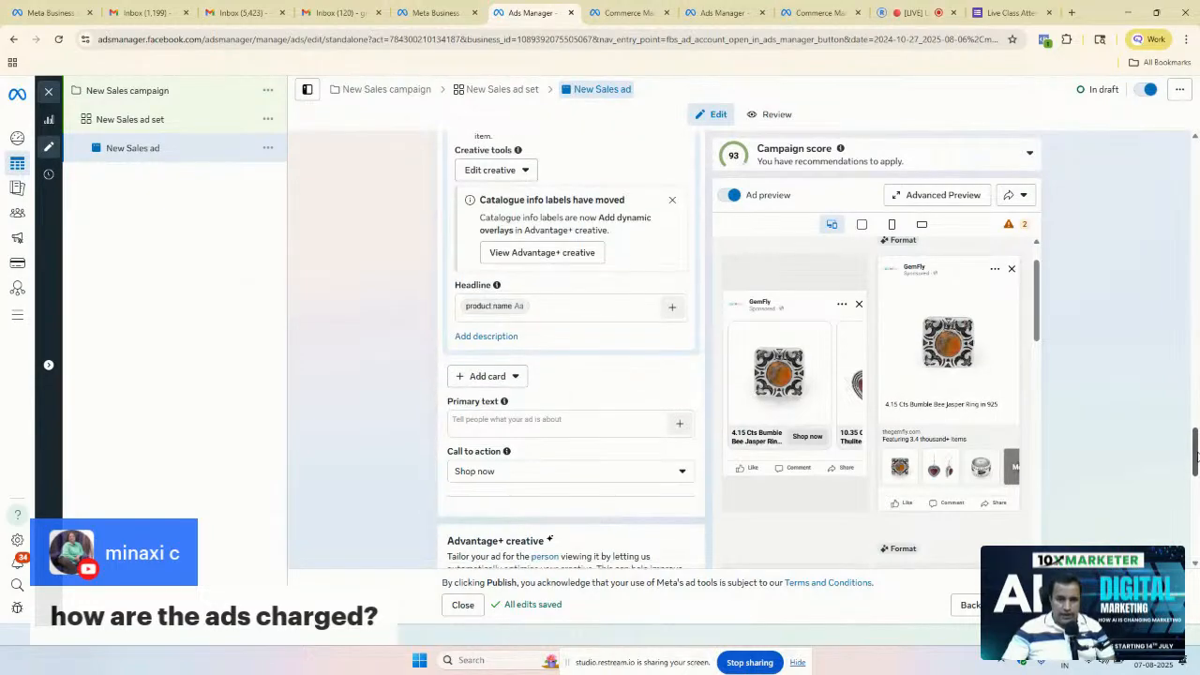
scroll(526, 403, "up", 4, "ctrl")
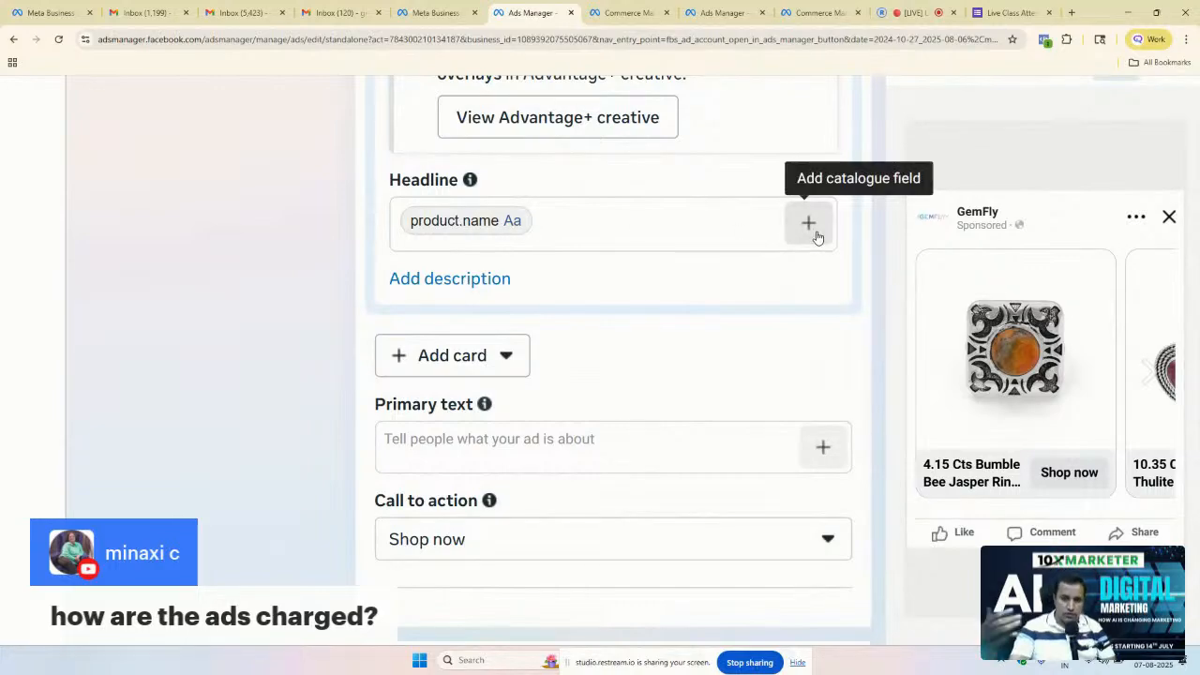
left_click(540, 228)
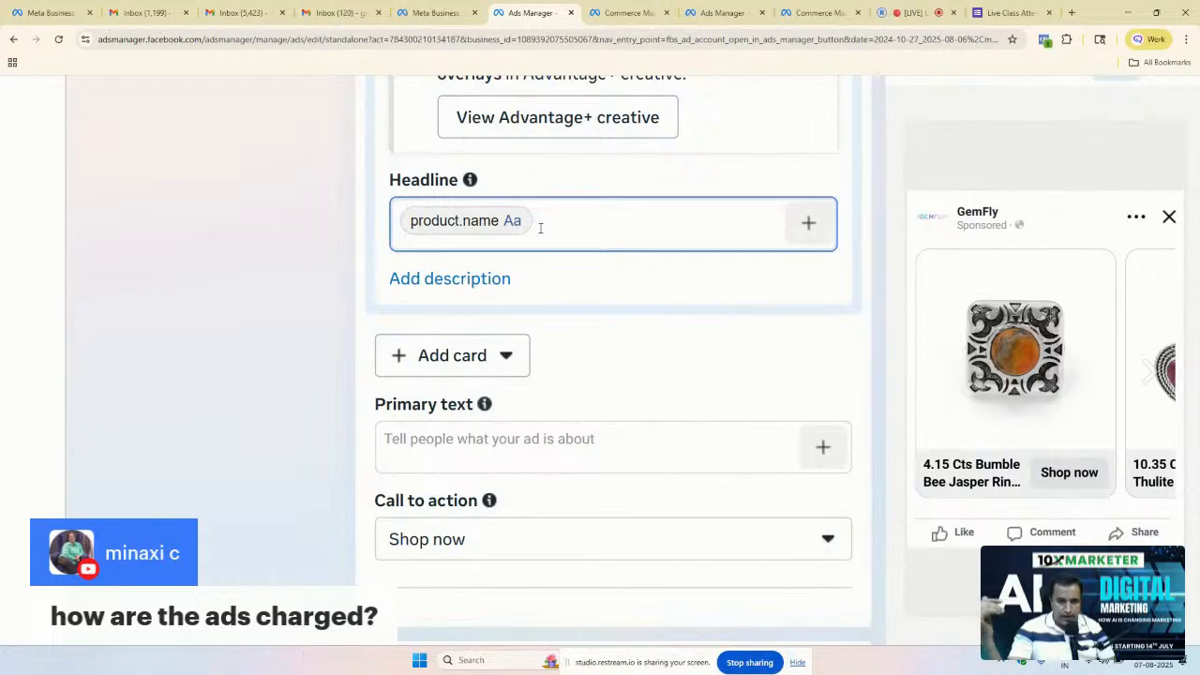
key("BackSpace")
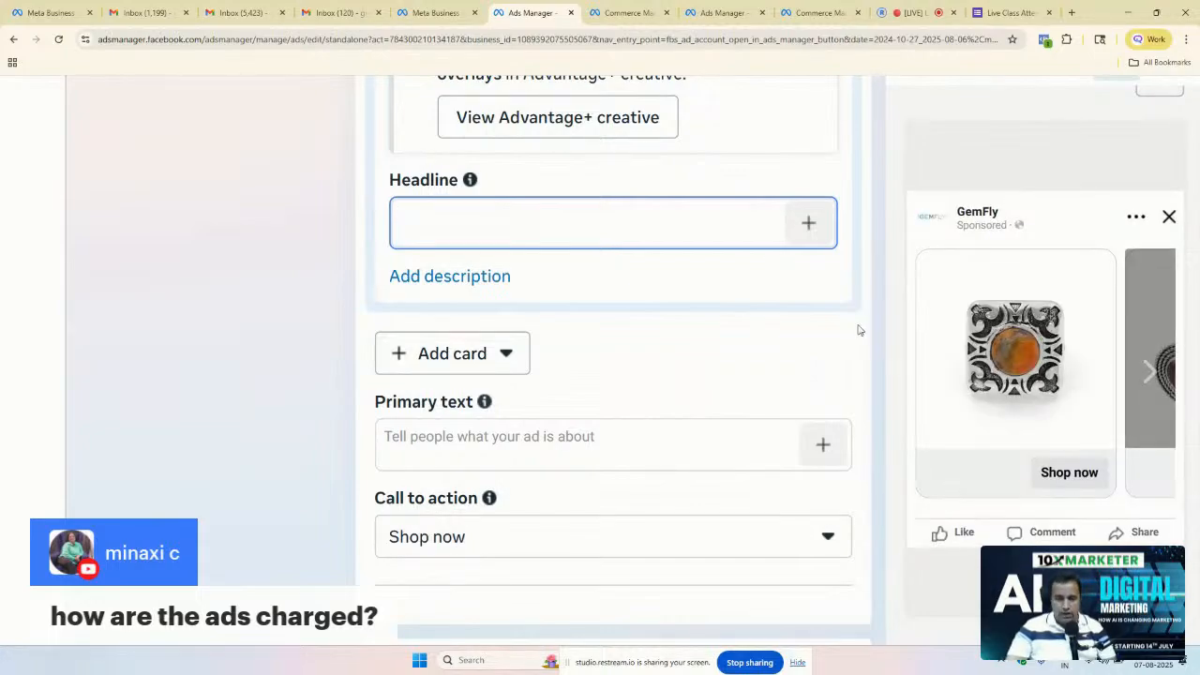
left_click(809, 225)
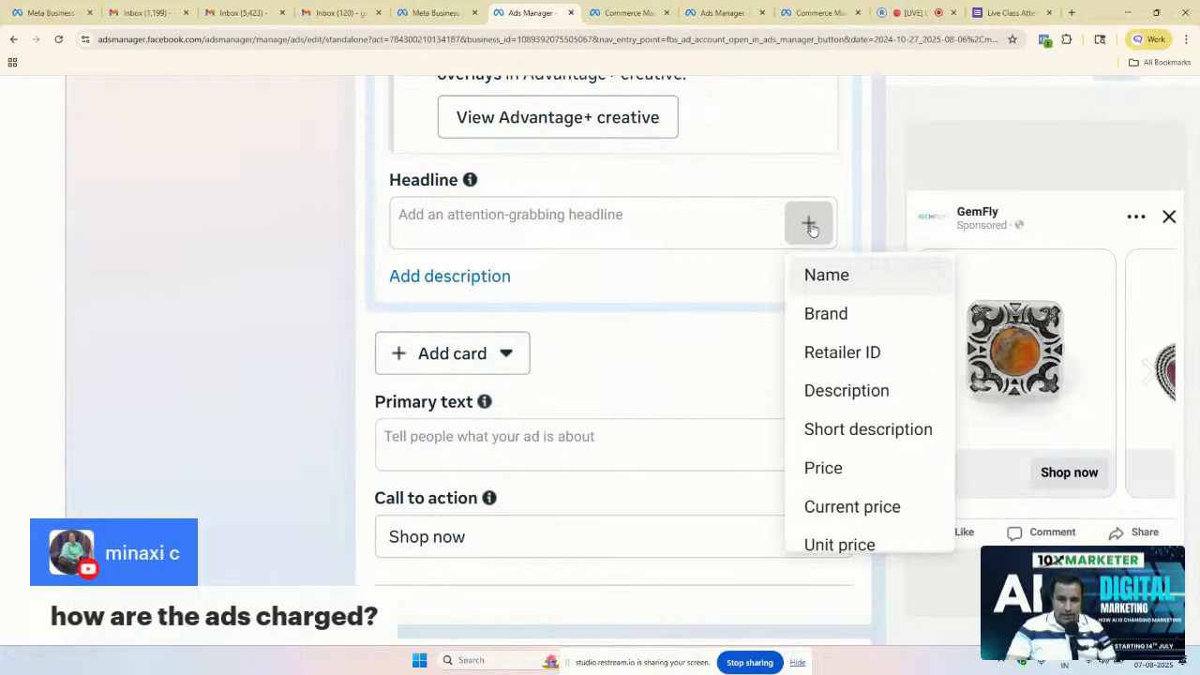
left_click(823, 277)
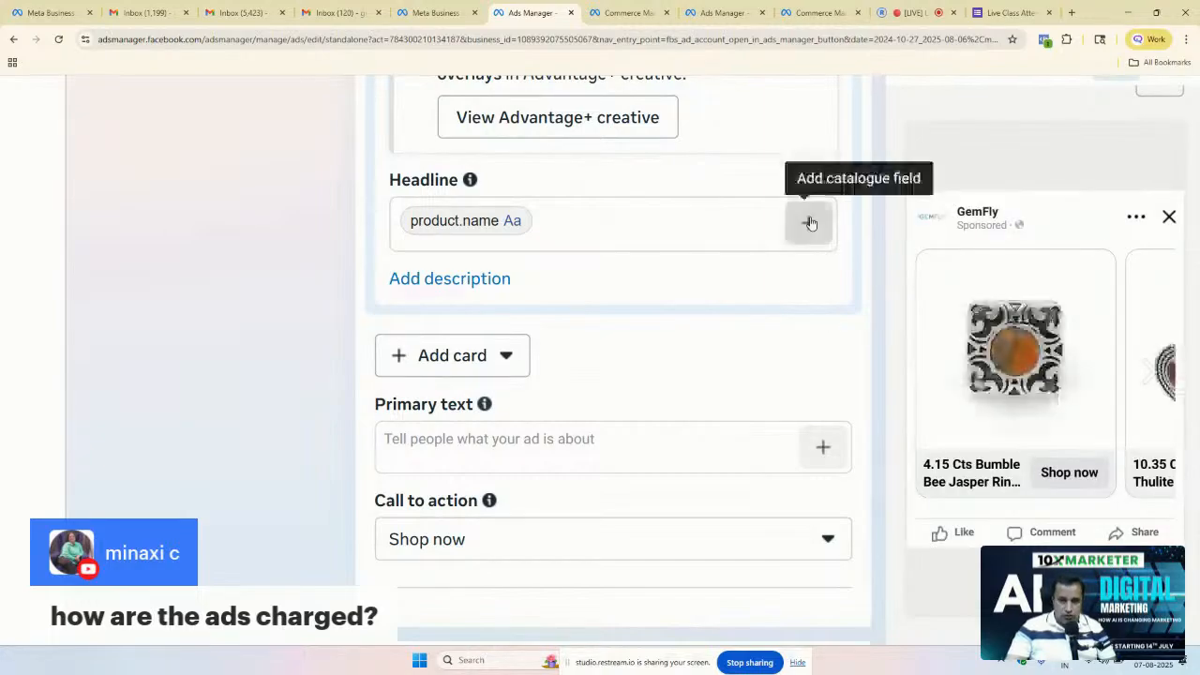
Step: Browse the catalogue fields available for the headline and add Current price after the product name
left_click(807, 222)
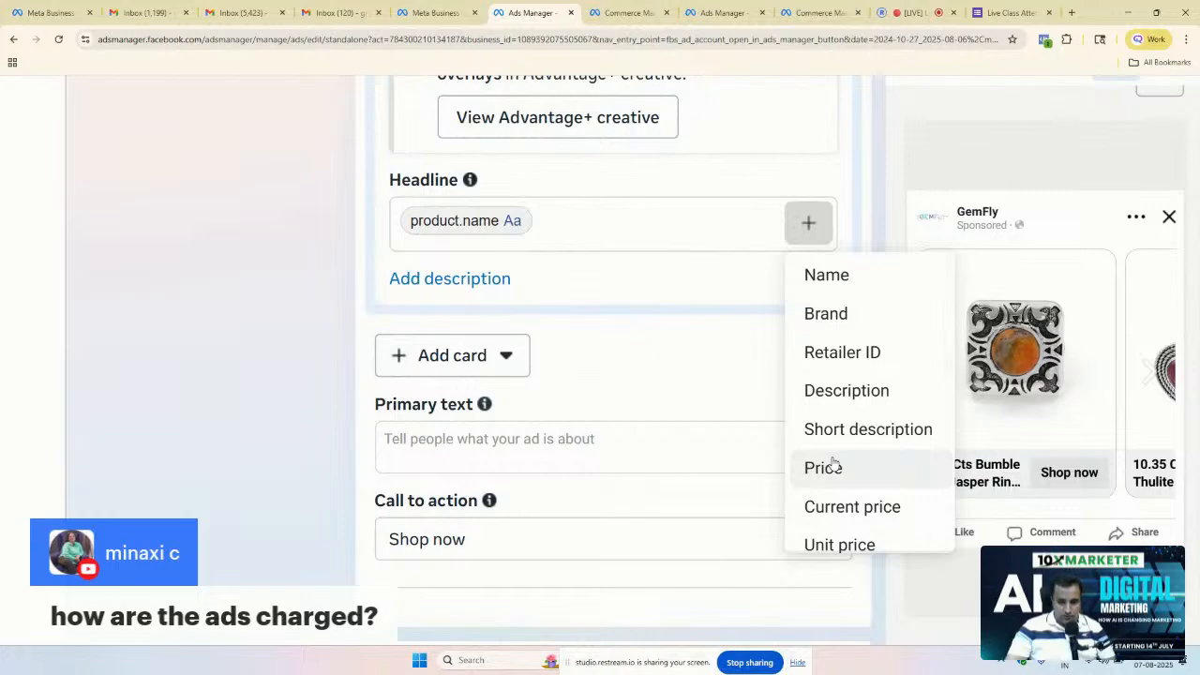
scroll(841, 525, "down", 1)
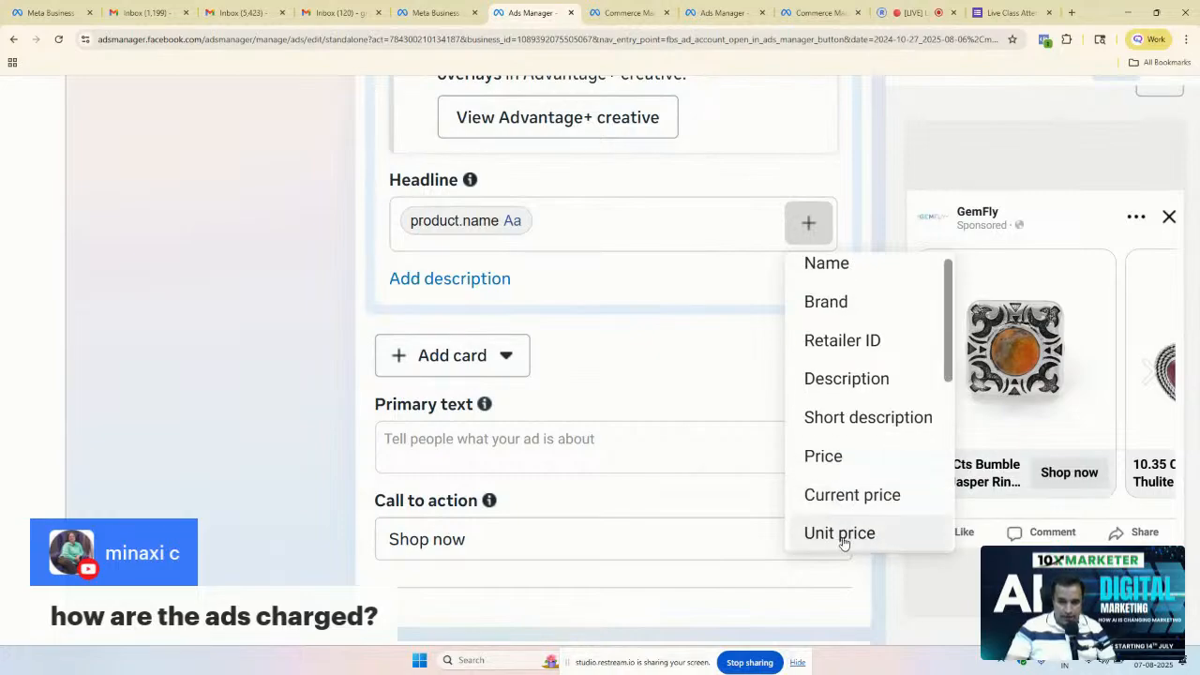
left_click_drag(948, 340, 950, 433)
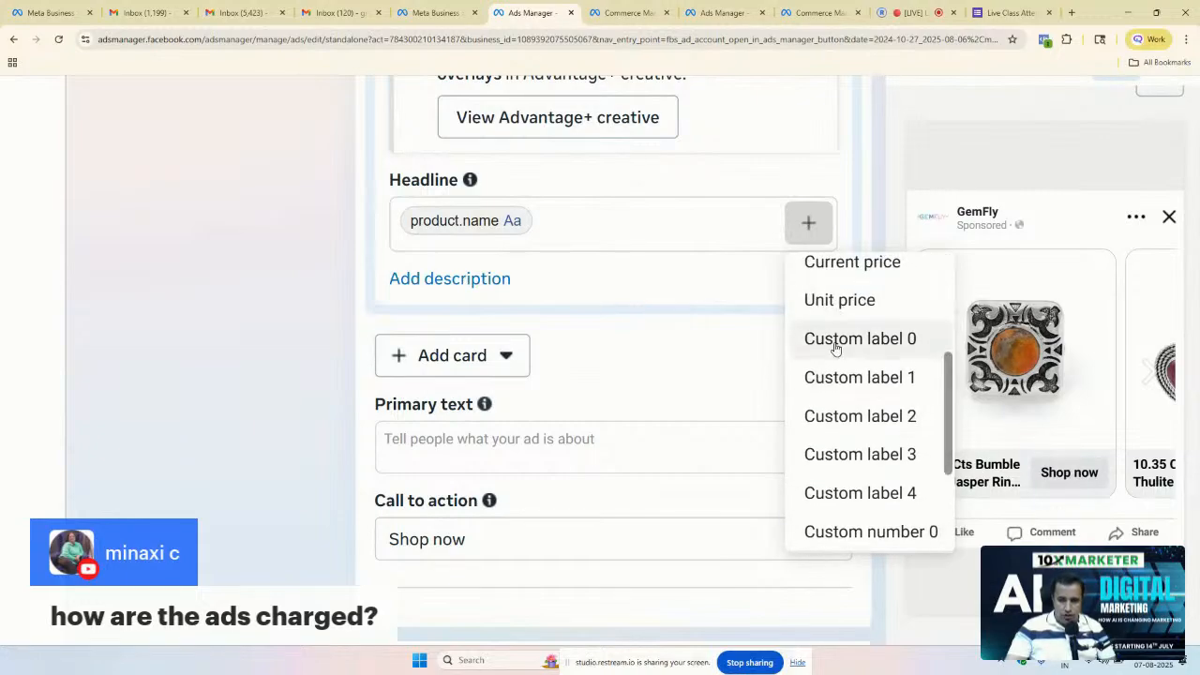
scroll(837, 349, "up", 3)
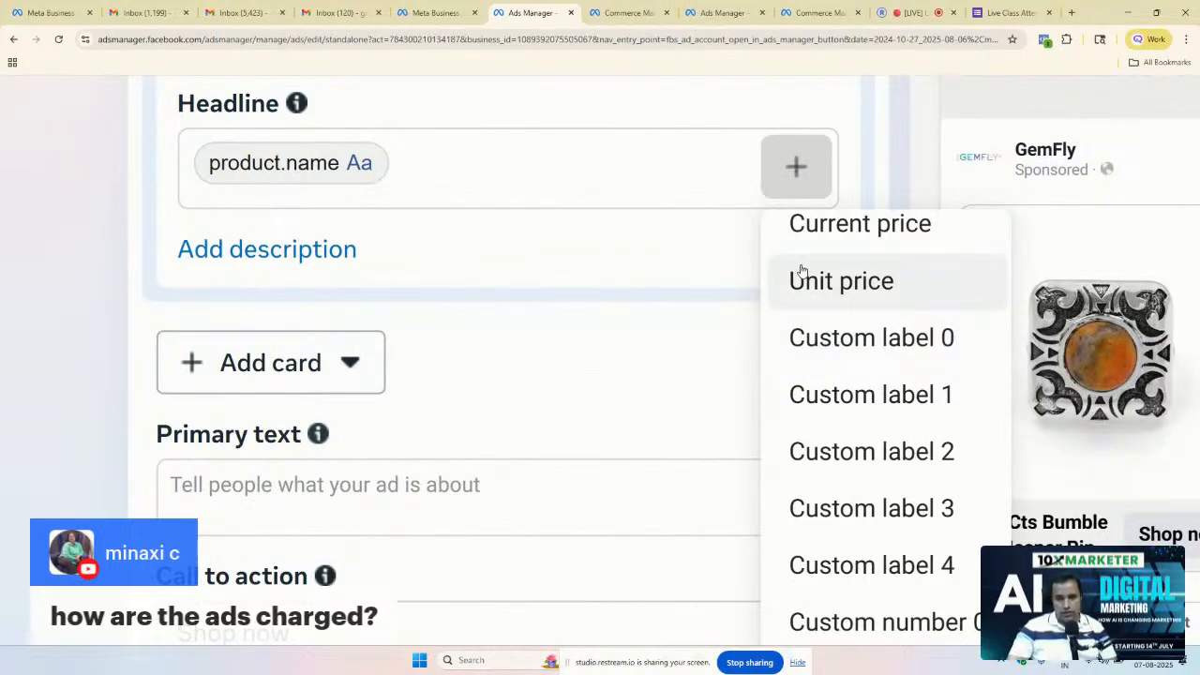
scroll(829, 244, "up", 1)
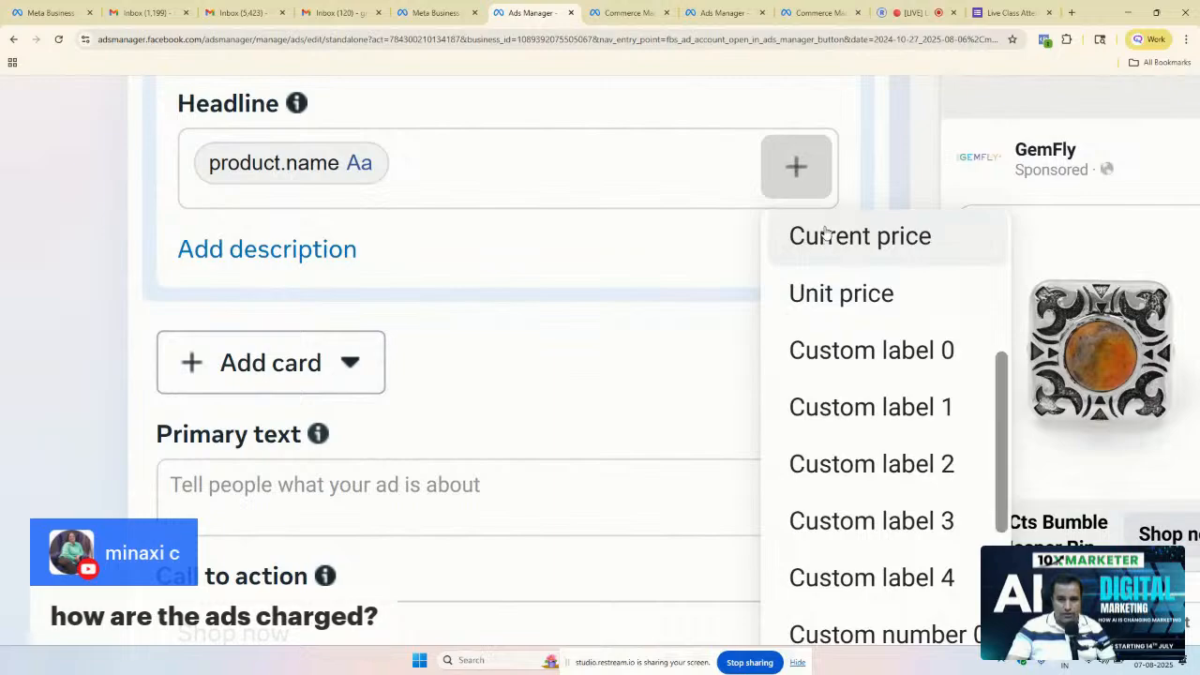
left_click(829, 236)
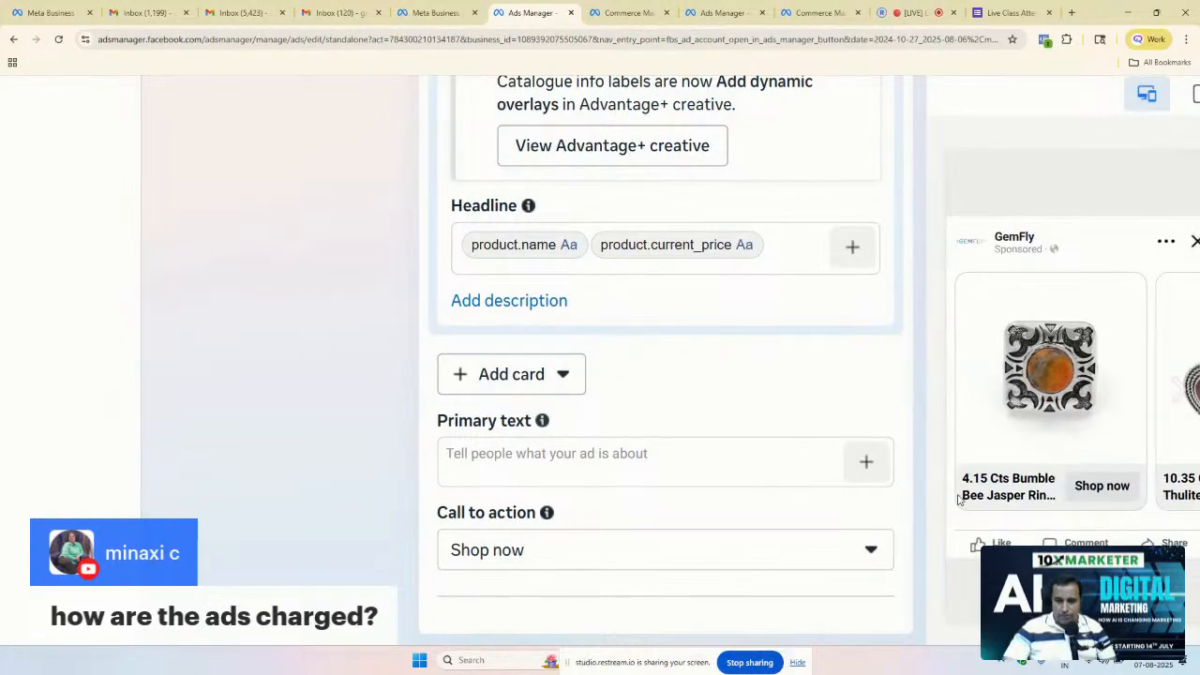
Step: Check the headline on the next product in the ad preview, and remove the current price field from the headline
scroll(1078, 457, "right", 4)
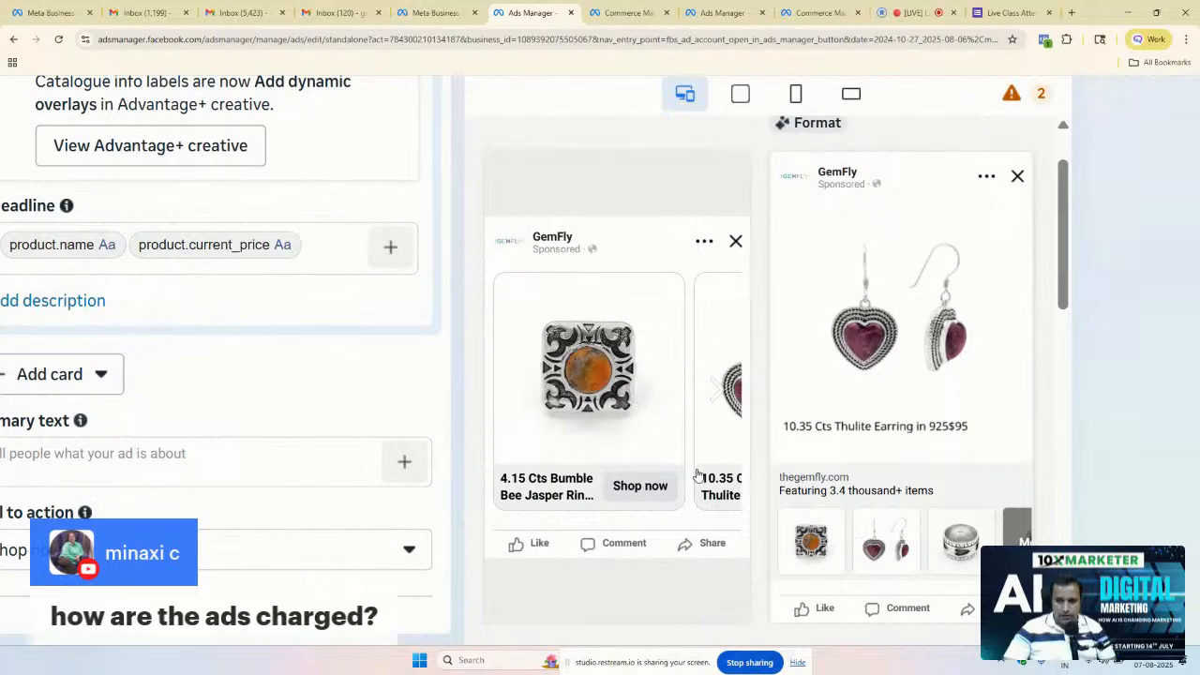
left_click(717, 390)
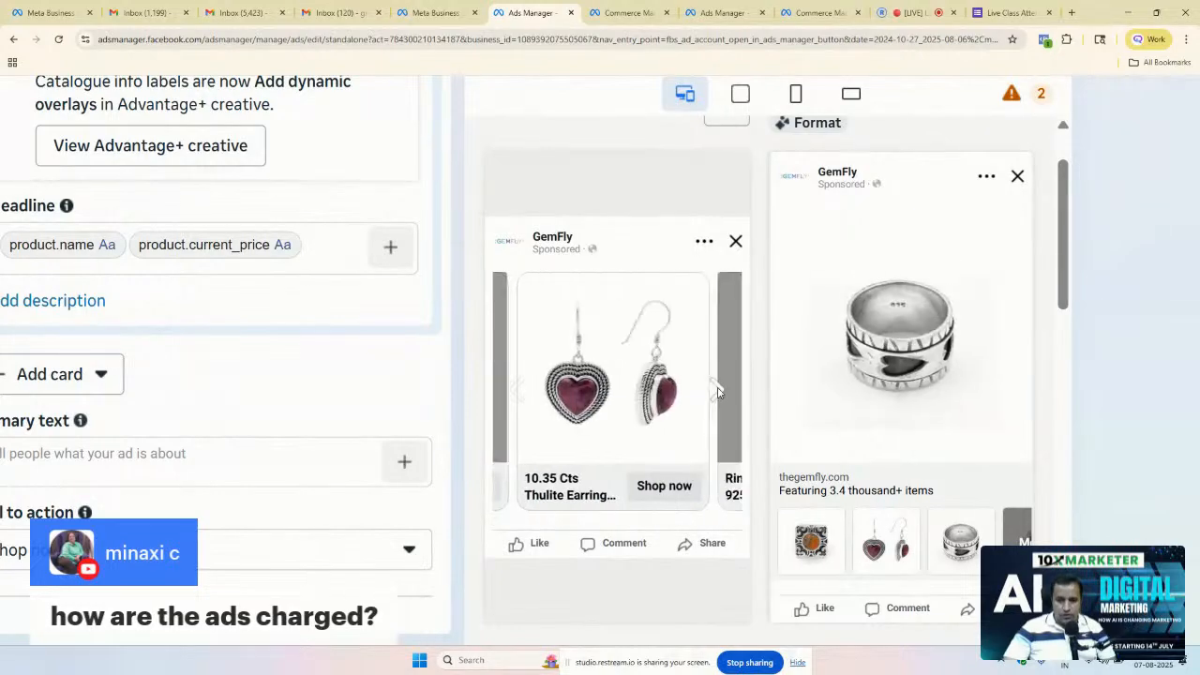
scroll(572, 483, "down", 3)
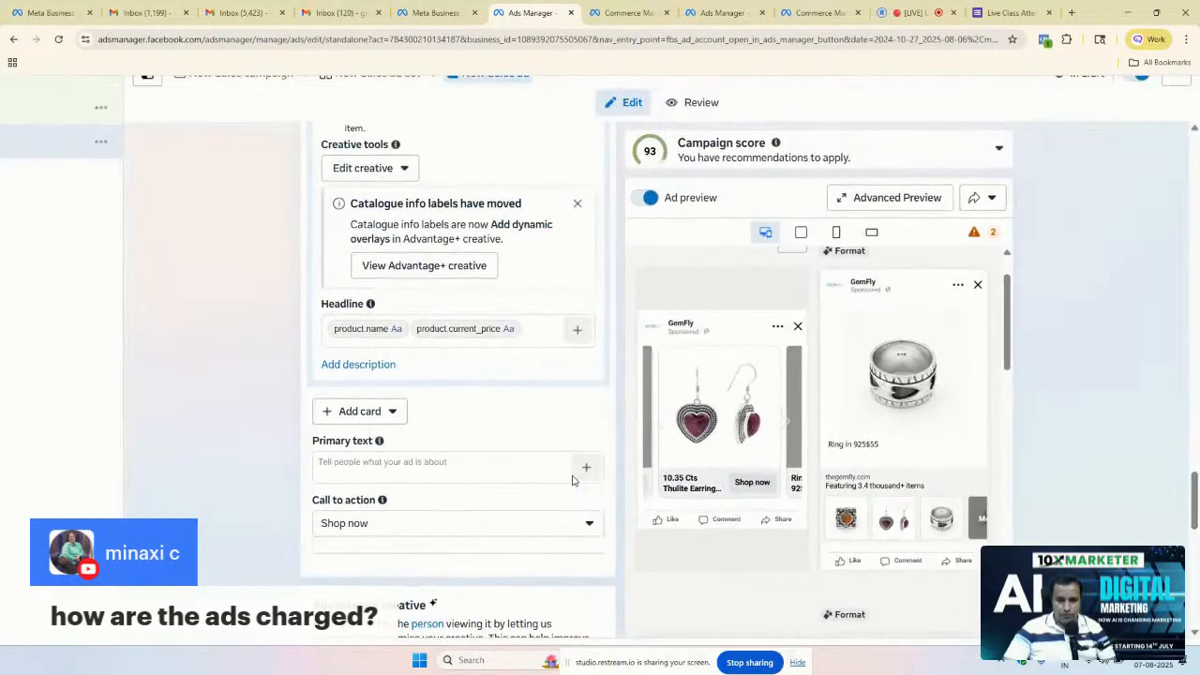
left_click(529, 328)
key("BackSpace")
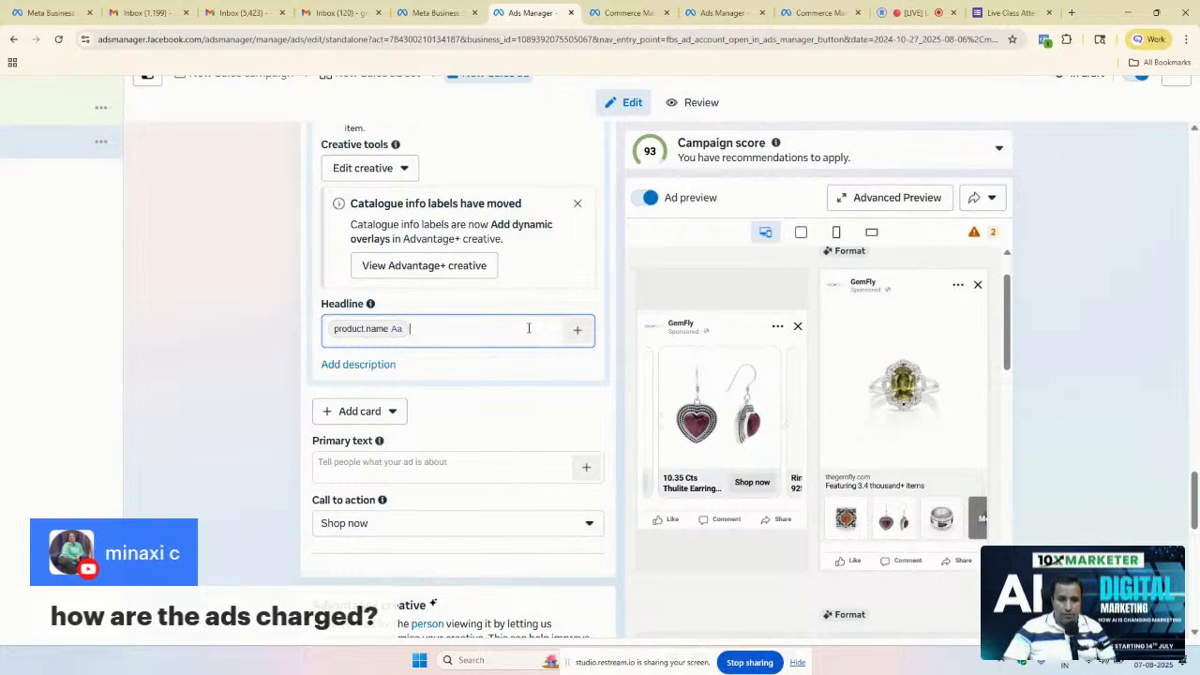
Step: Add an empty description to the ad below the headline and open the list of catalogue fields for it
left_click(333, 366)
scroll(339, 392, "up", 3)
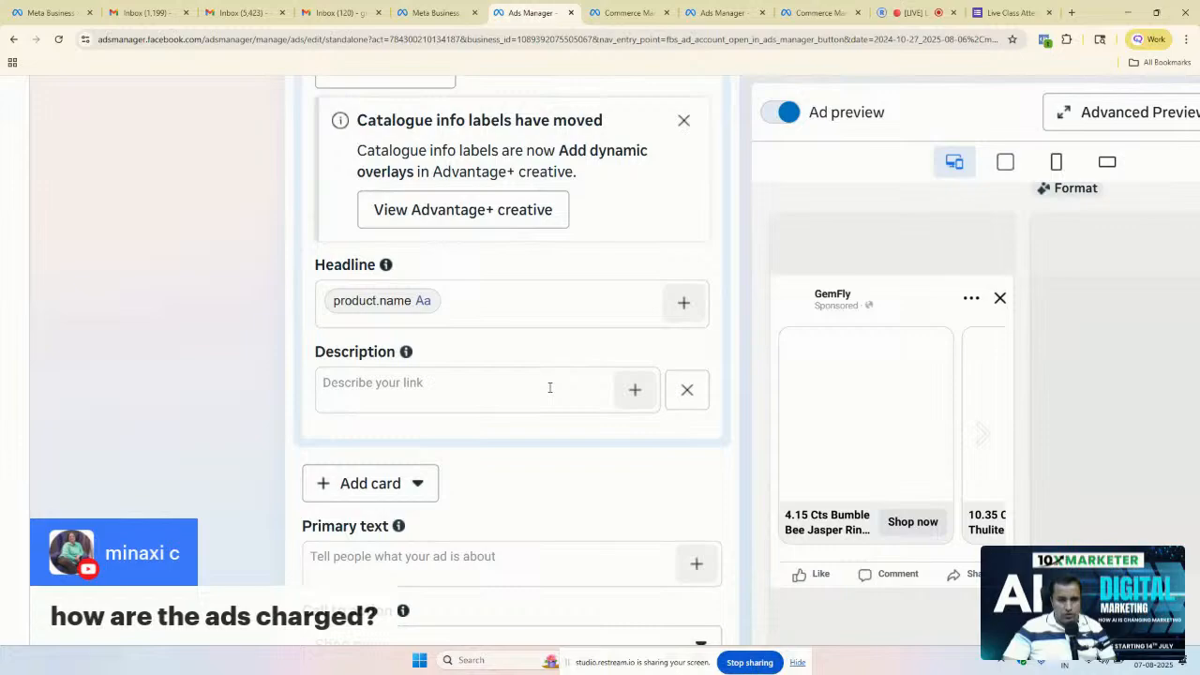
left_click(635, 389)
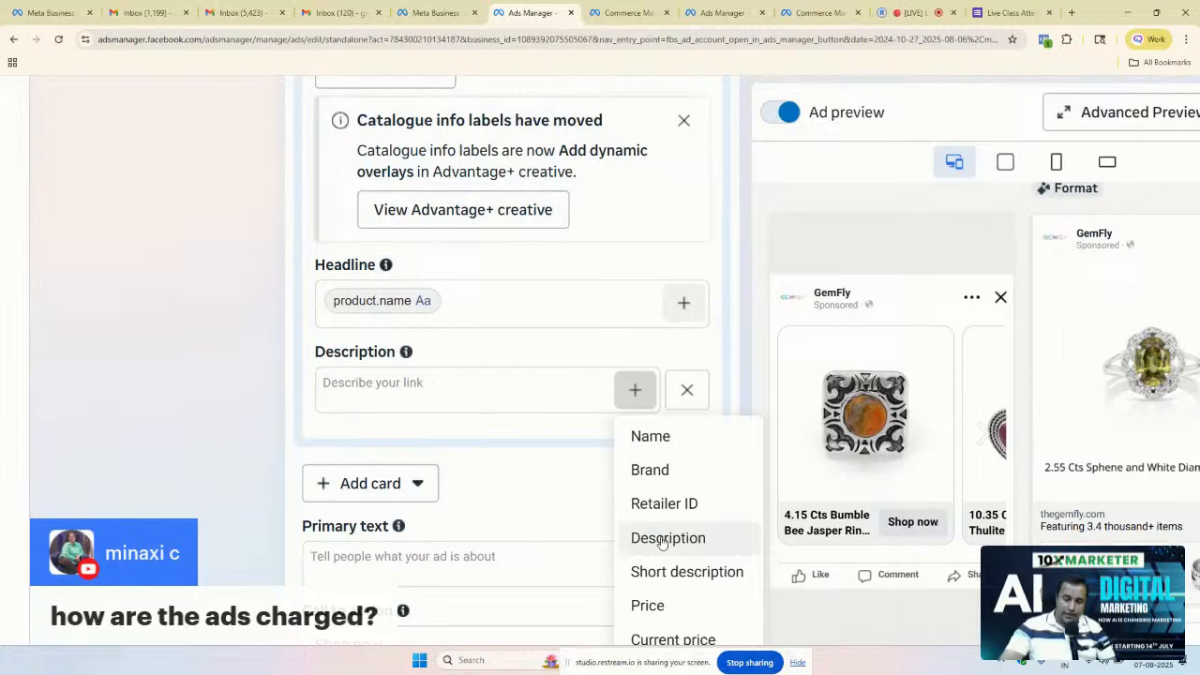
Step: Add an intro card to the catalogue carousel ad
left_click(383, 485)
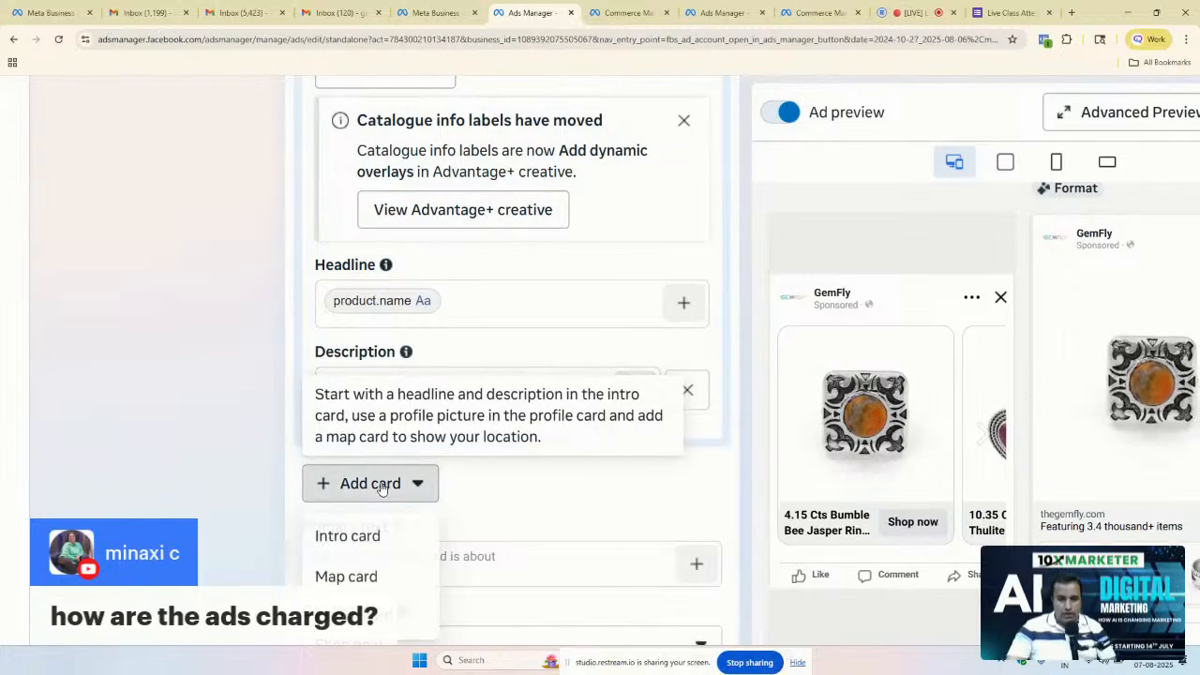
scroll(251, 518, "up", 3)
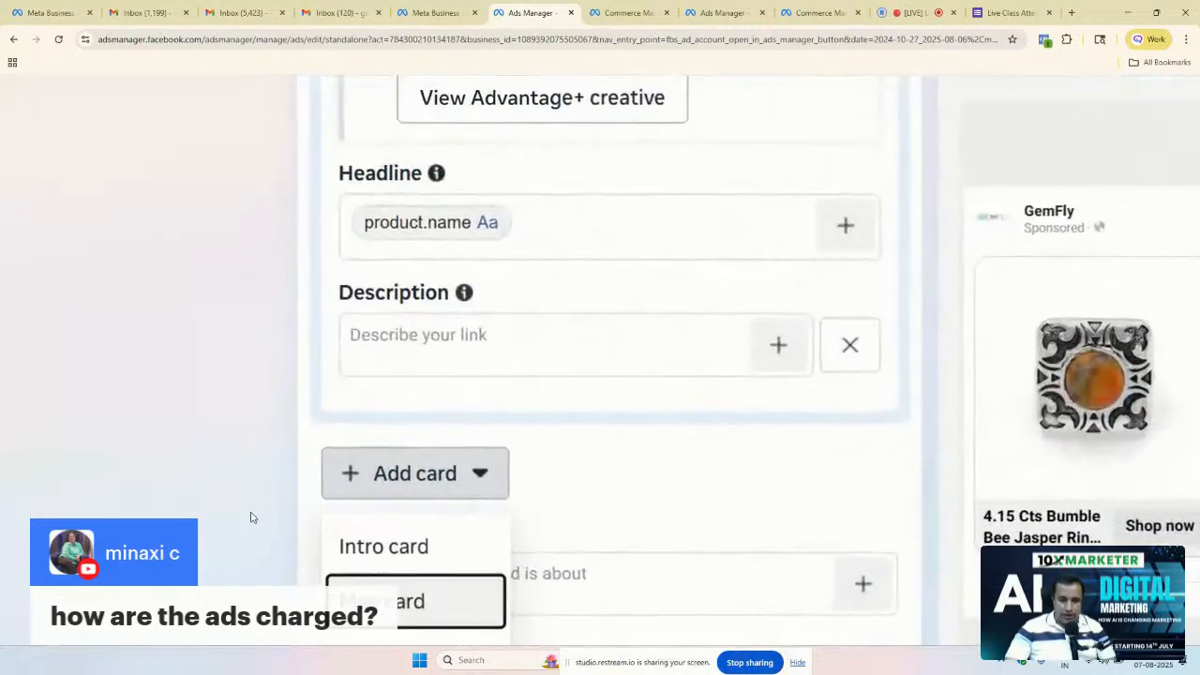
scroll(700, 447, "down", 5)
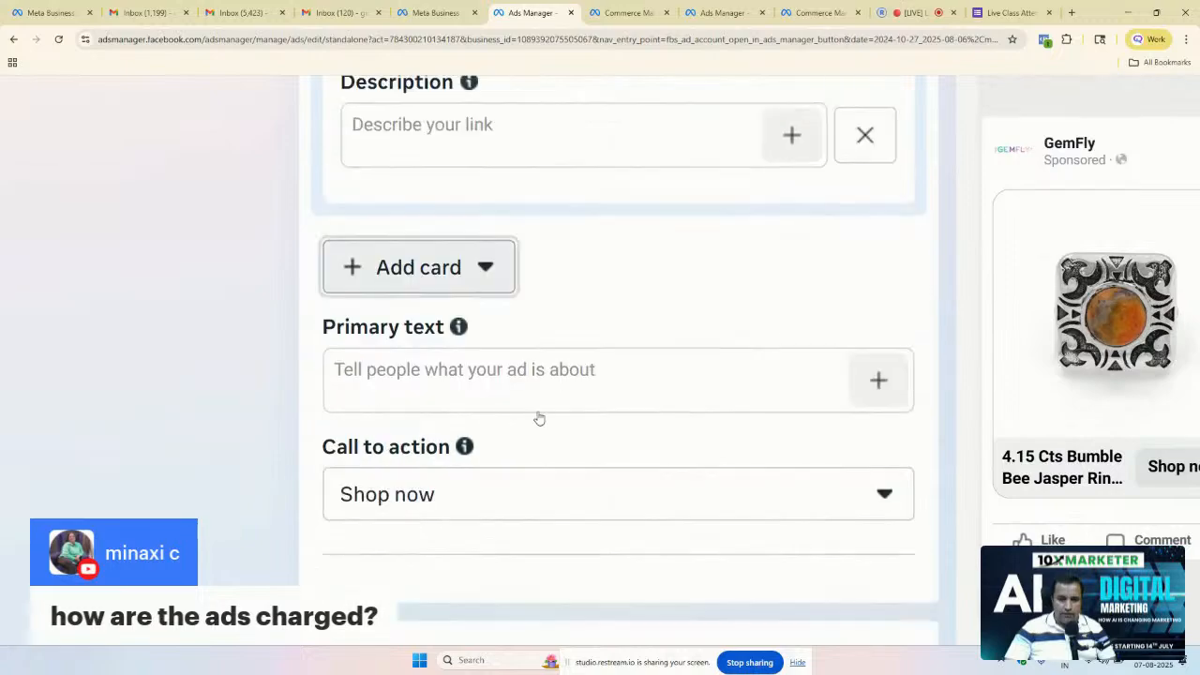
left_click(447, 164)
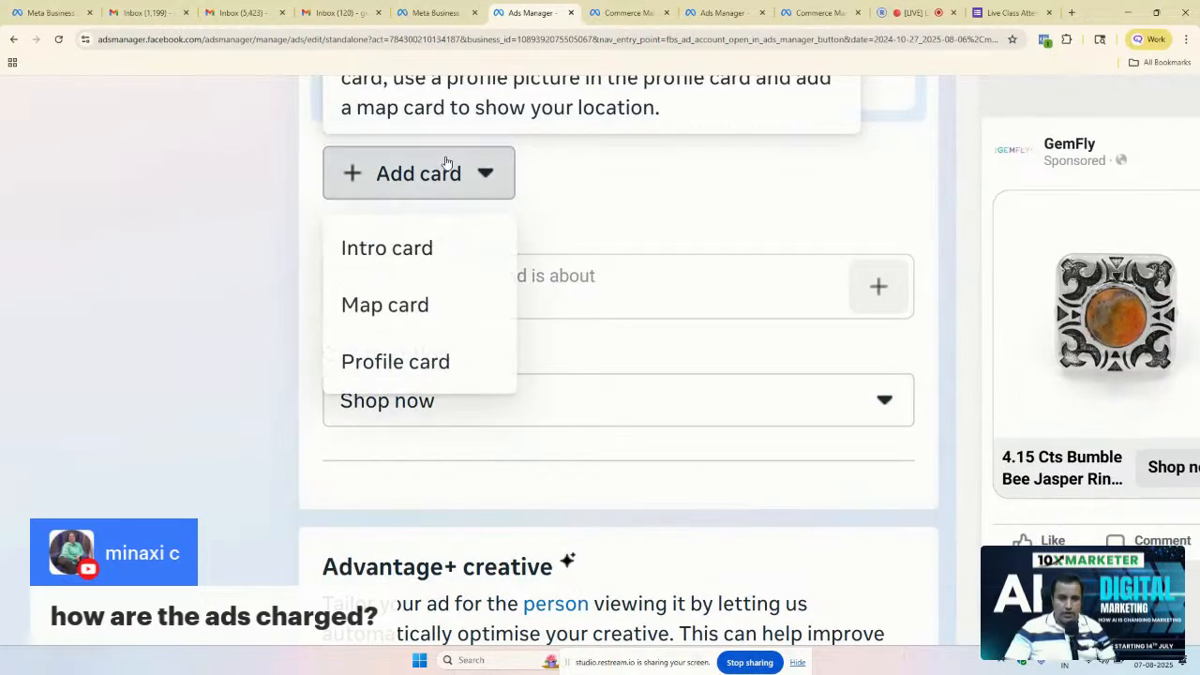
left_click(422, 254)
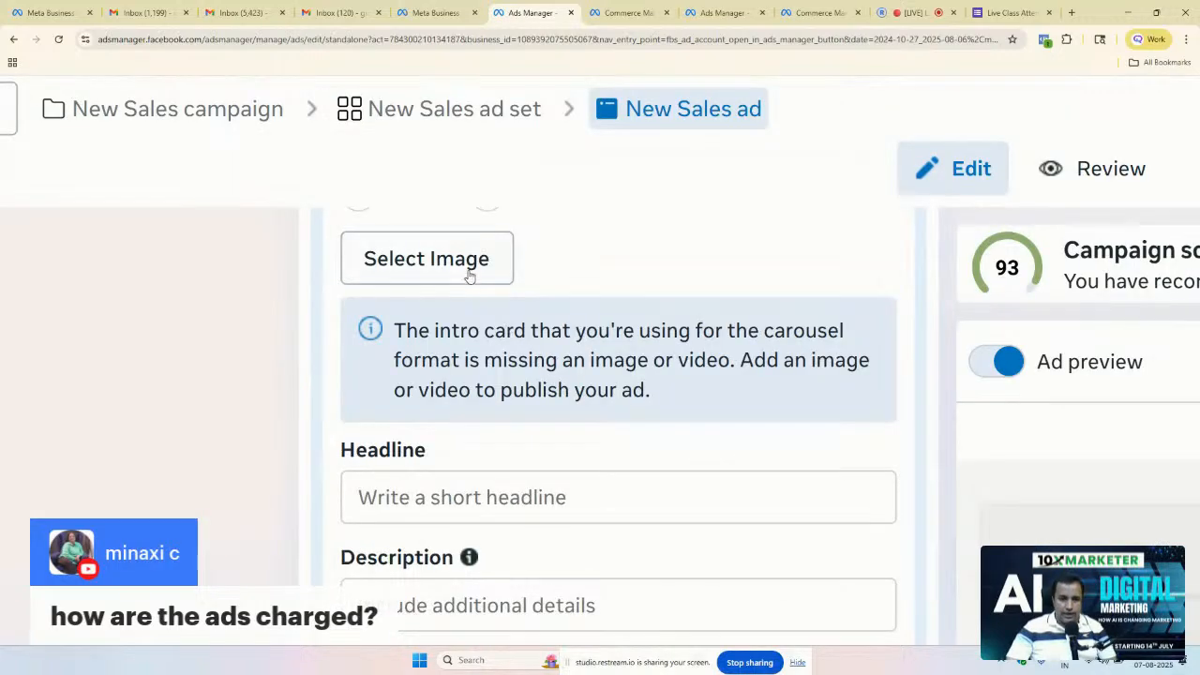
Step: Use the HK Square image from the account images as the intro card's image
left_click(470, 272)
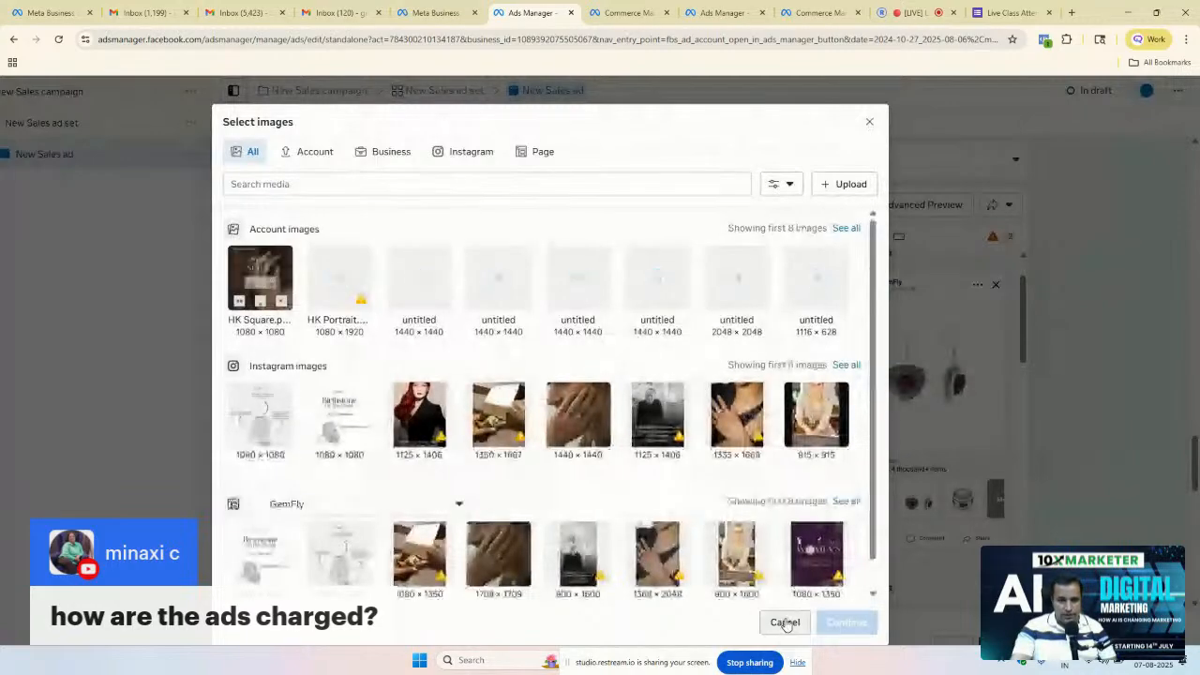
left_click(276, 294)
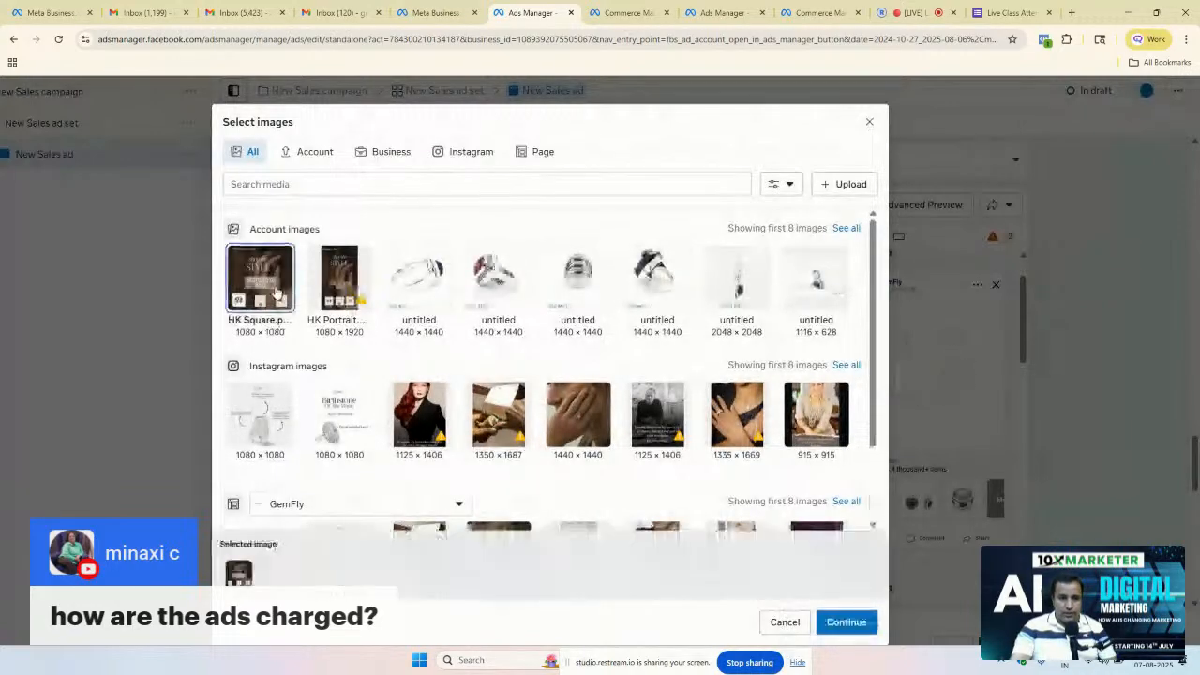
left_click(847, 622)
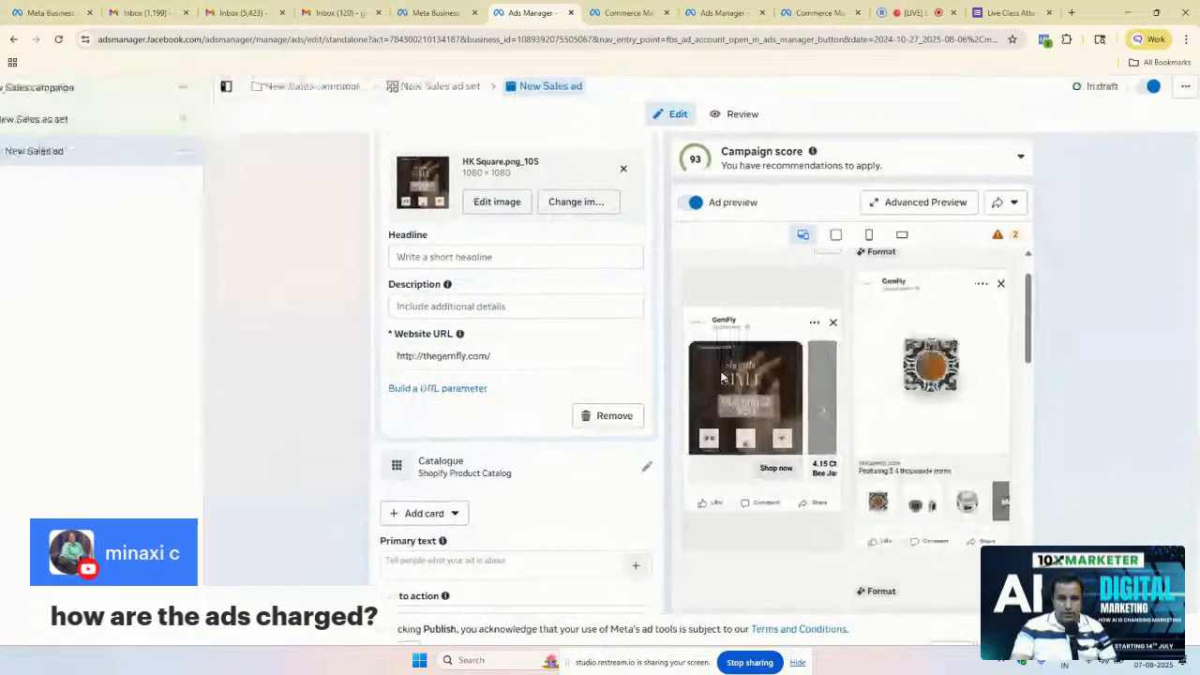
Step: Check the intro card's image in the ad preview and remove the intro card from the ad
scroll(722, 376, "up", 5)
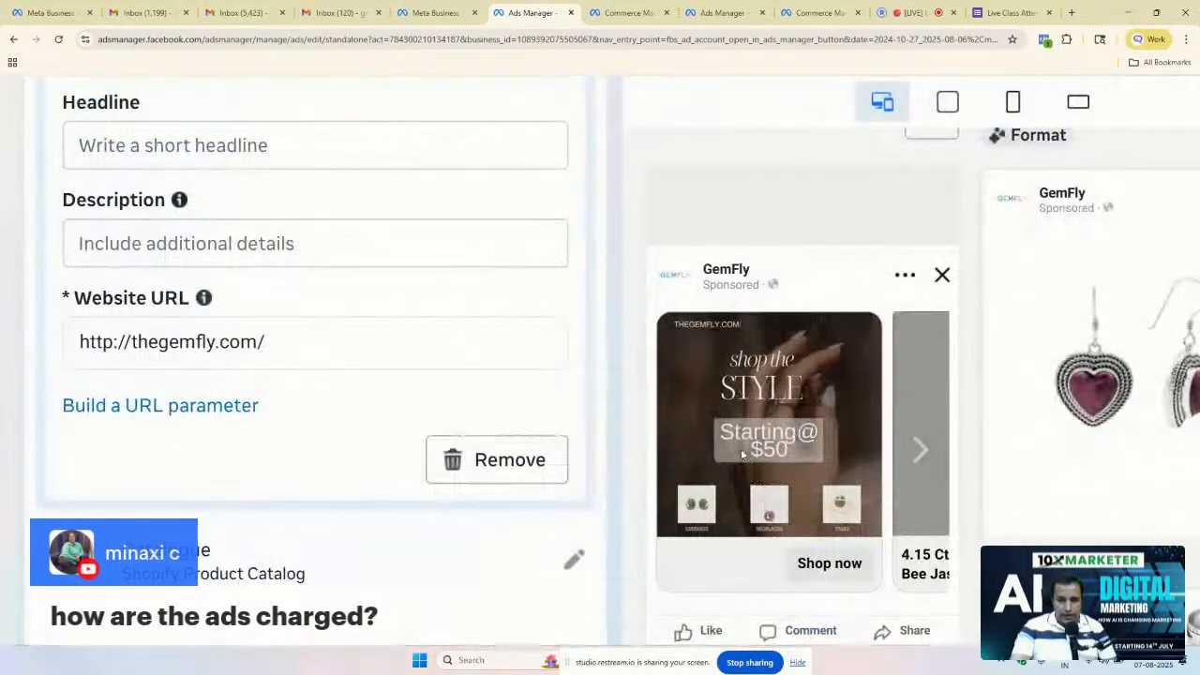
scroll(737, 441, "up", 3)
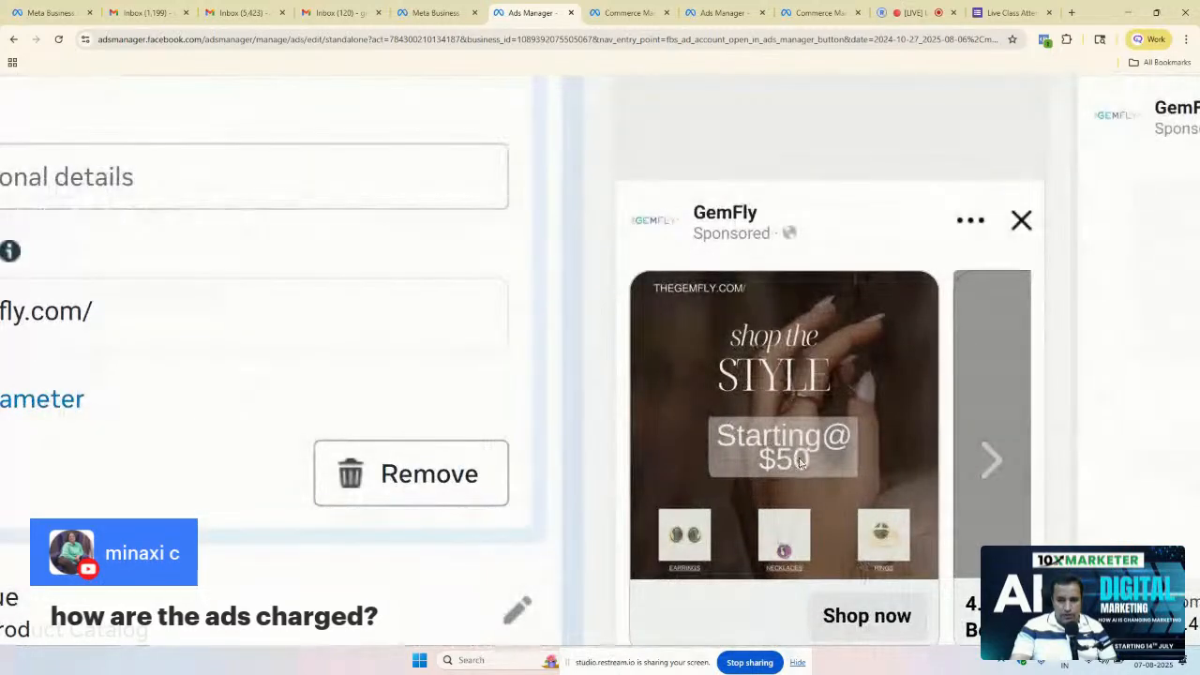
scroll(800, 463, "down", 3)
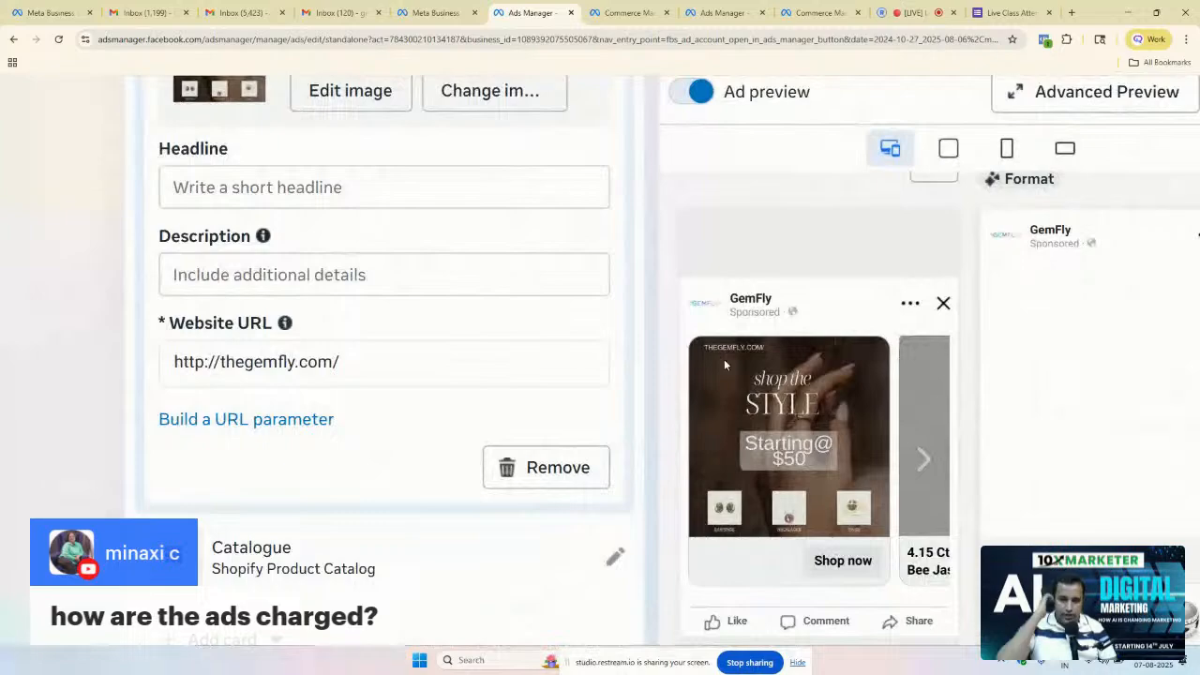
left_click(559, 468)
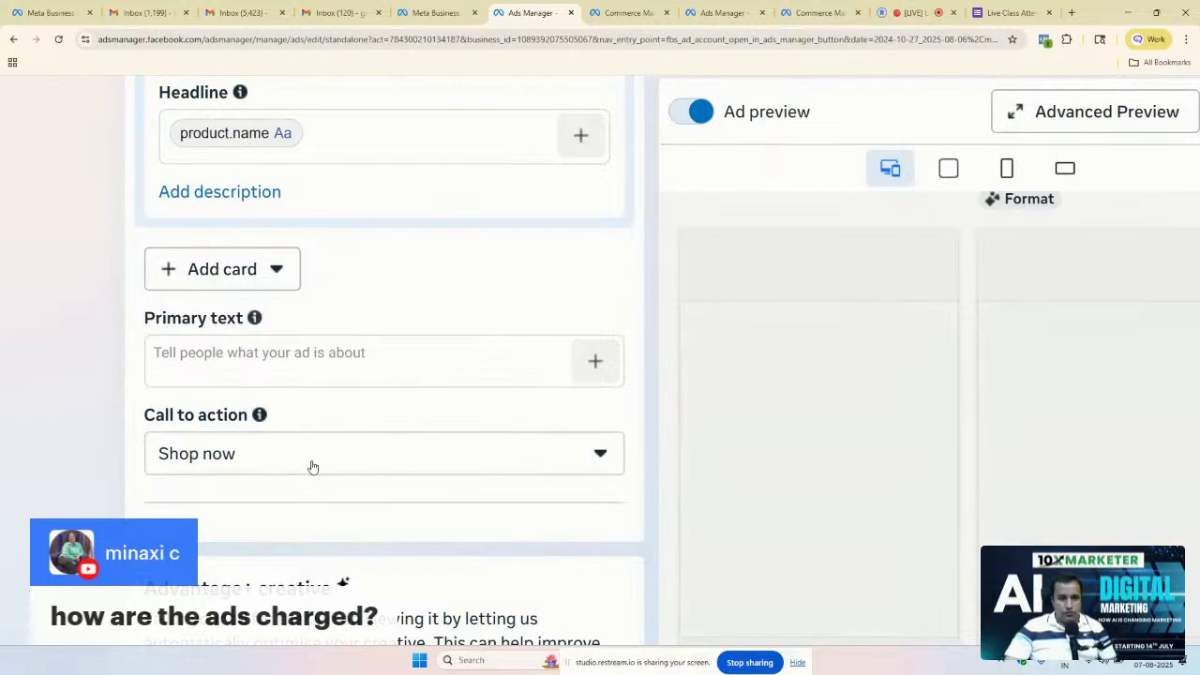
Step: Look at the call to action options and add an empty intro card to the ad
left_click(311, 464)
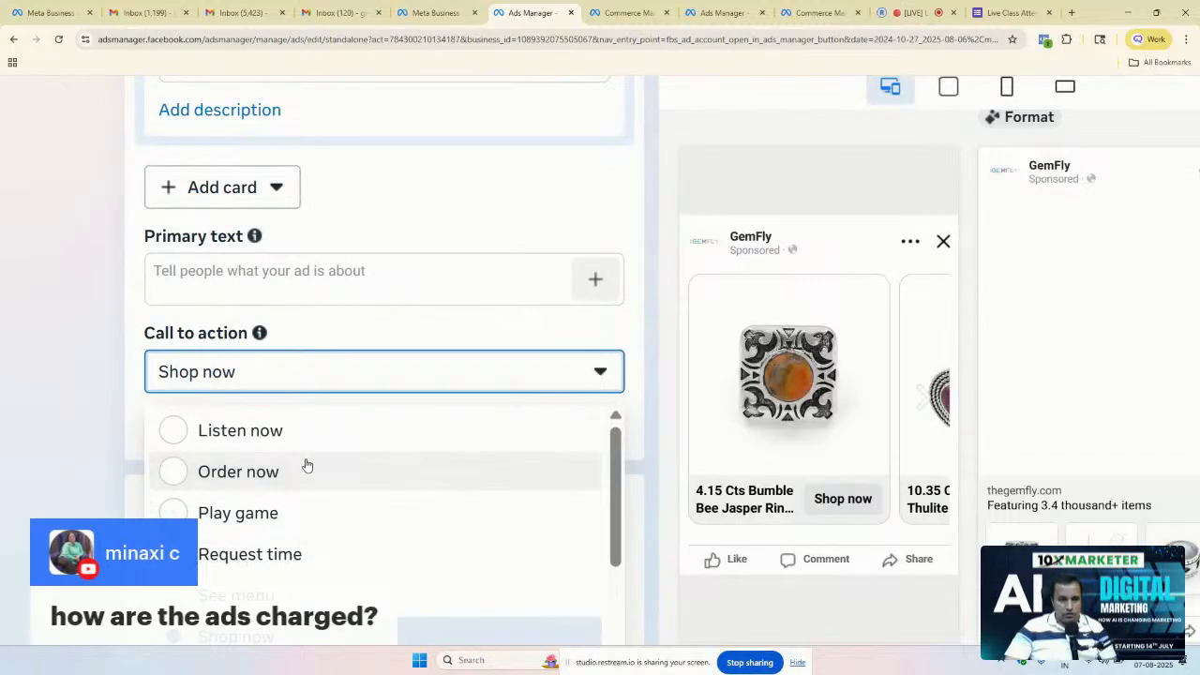
left_click(233, 205)
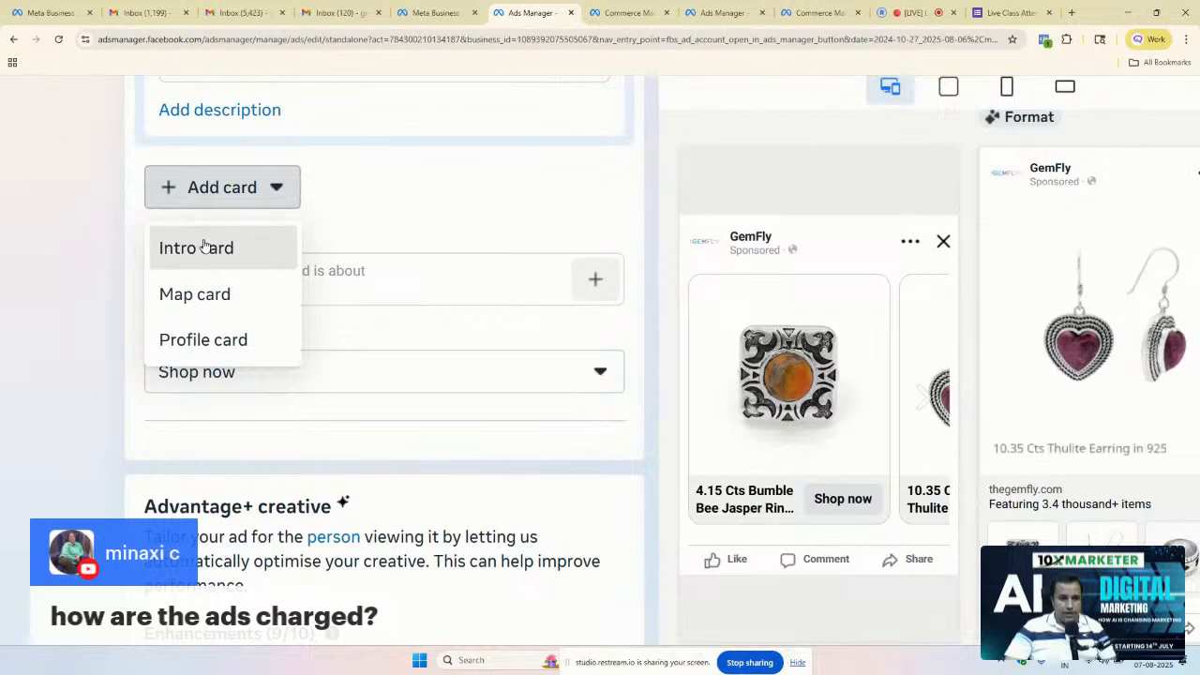
scroll(205, 245, "up", 5)
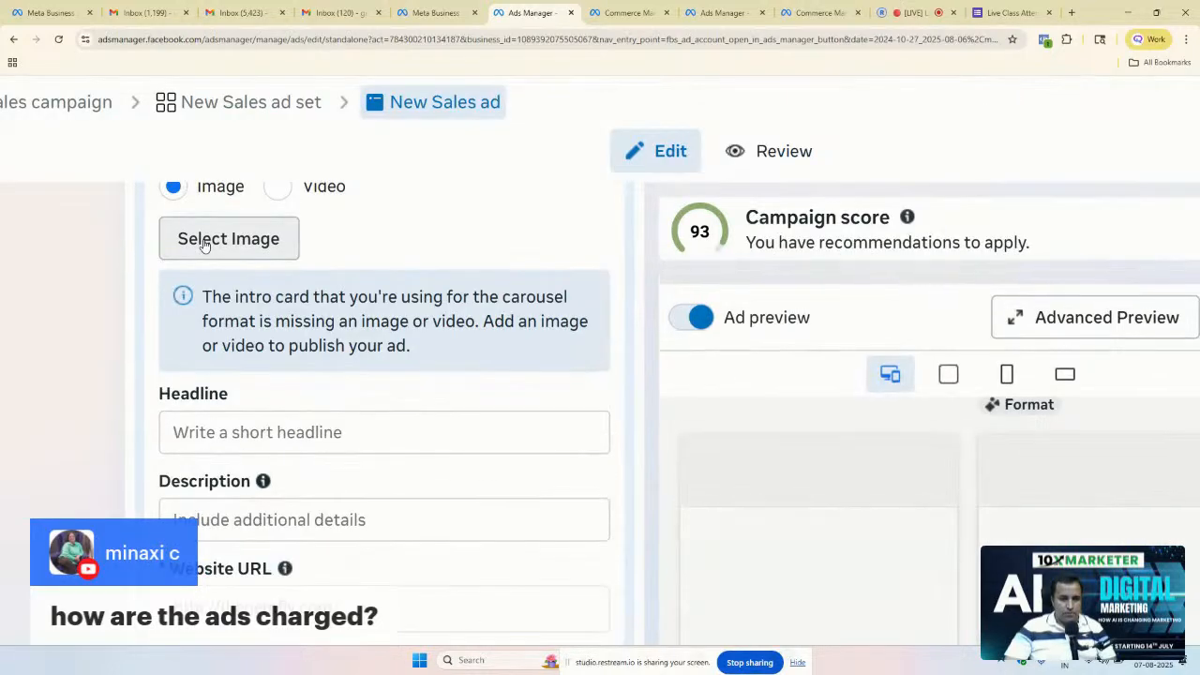
Step: Start building a URL parameter for the intro card's website URL and set the campaign source to Fb
scroll(153, 380, "down", 1)
scroll(149, 372, "down", 5)
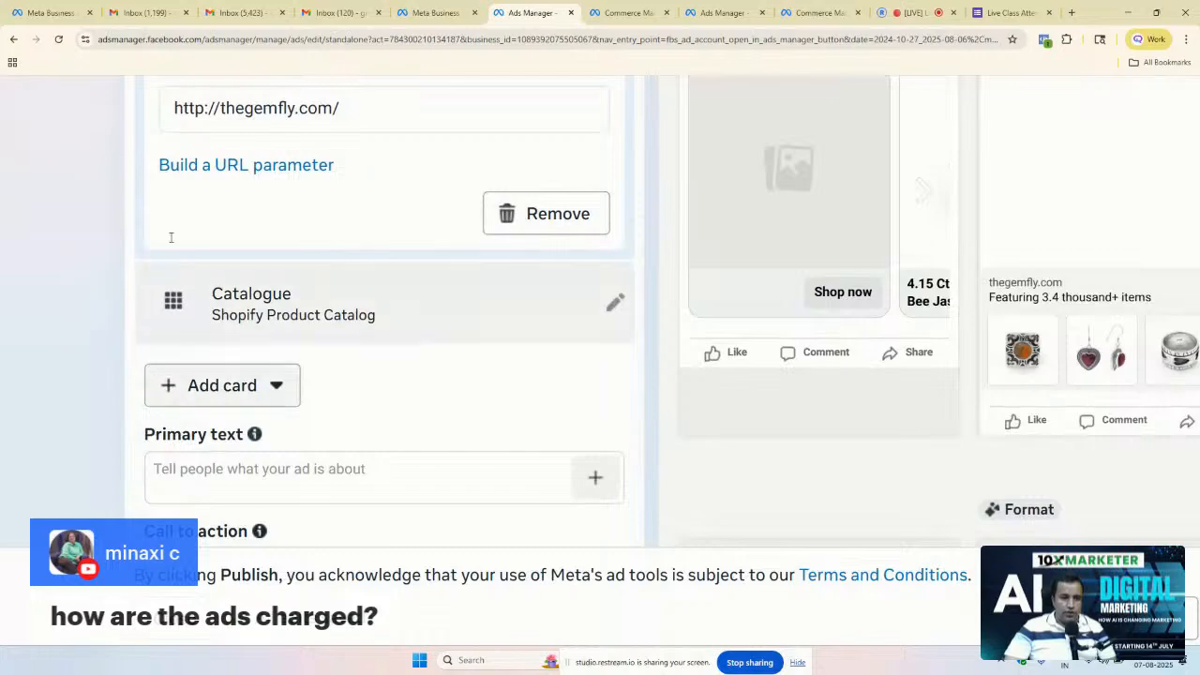
scroll(199, 354, "up", 1)
left_click(193, 212)
scroll(225, 208, "down", 1)
scroll(683, 159, "down", 3)
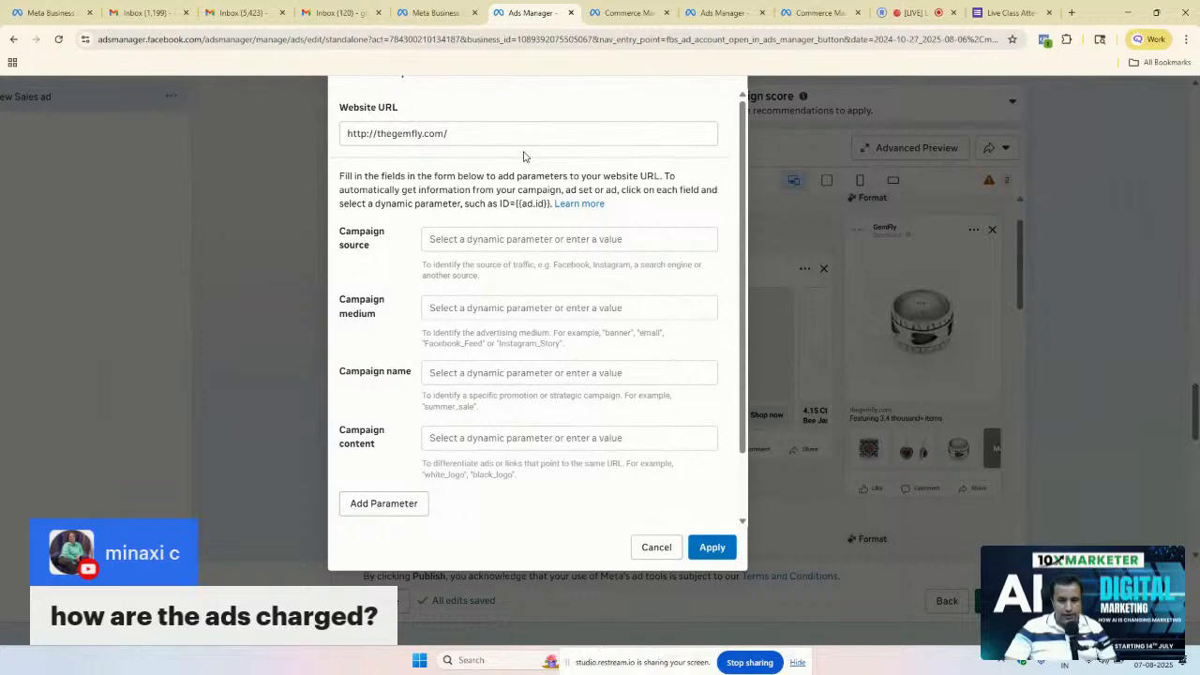
scroll(527, 155, "up", 3)
scroll(524, 157, "up", 1)
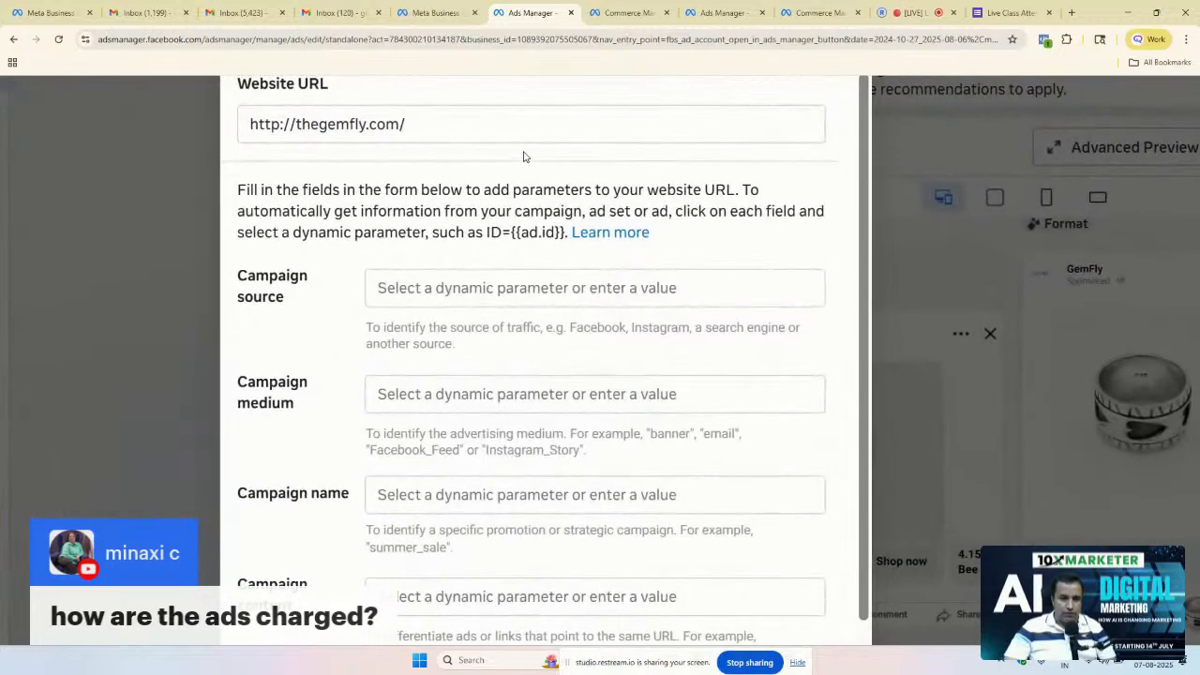
left_click(445, 289)
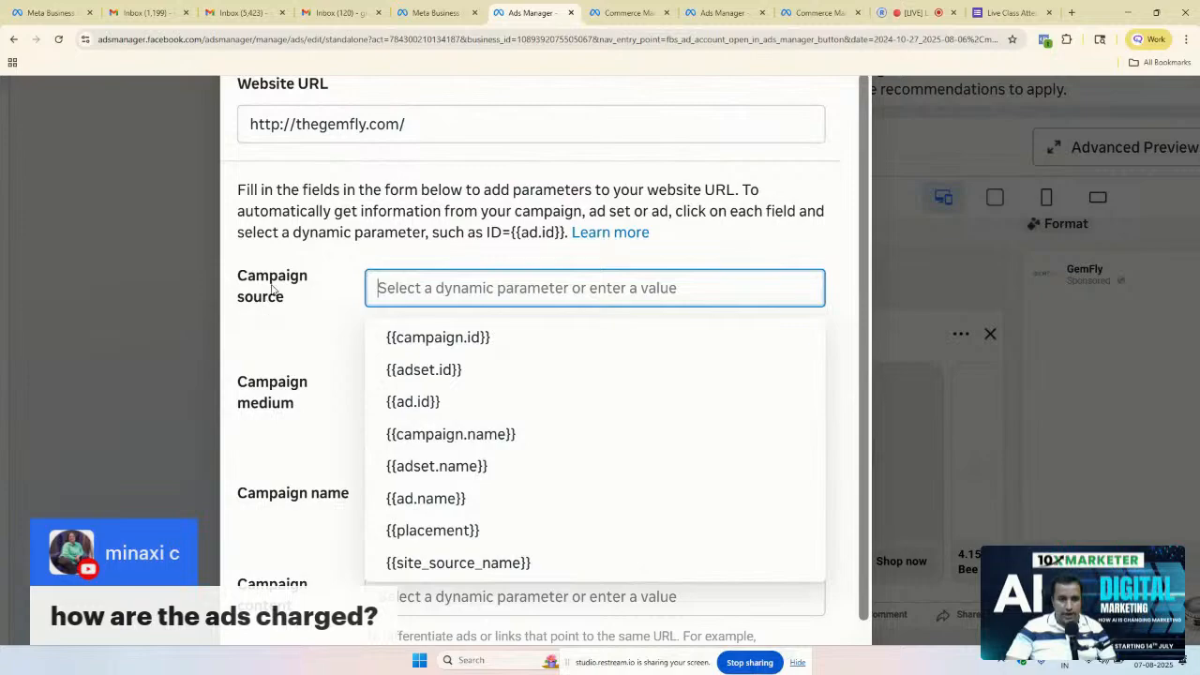
type("Fb")
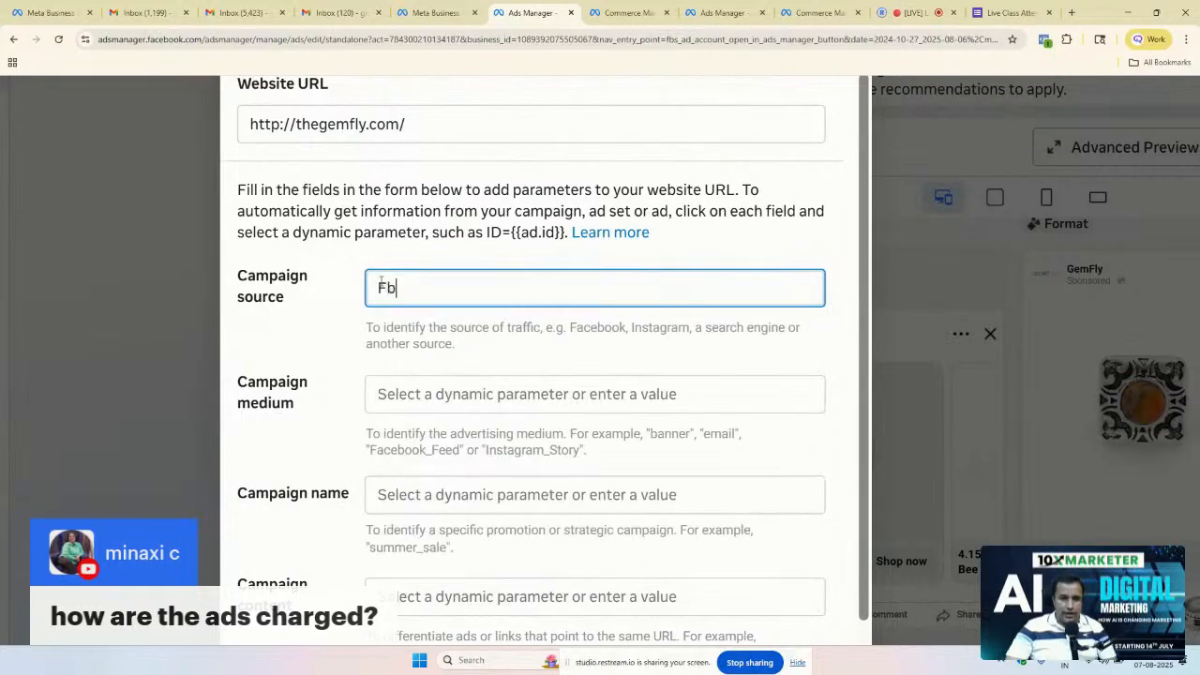
Step: View the dynamic parameters offered for the campaign medium and set the campaign name to {{campaign.name}}
left_click(392, 396)
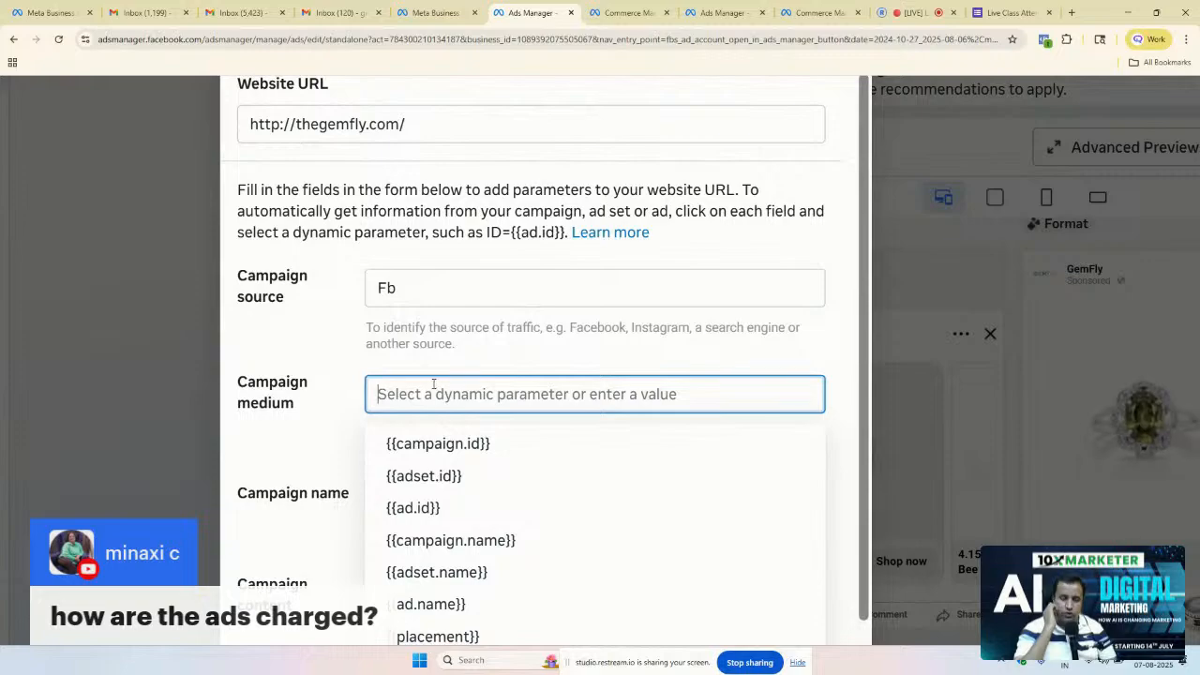
left_click(320, 349)
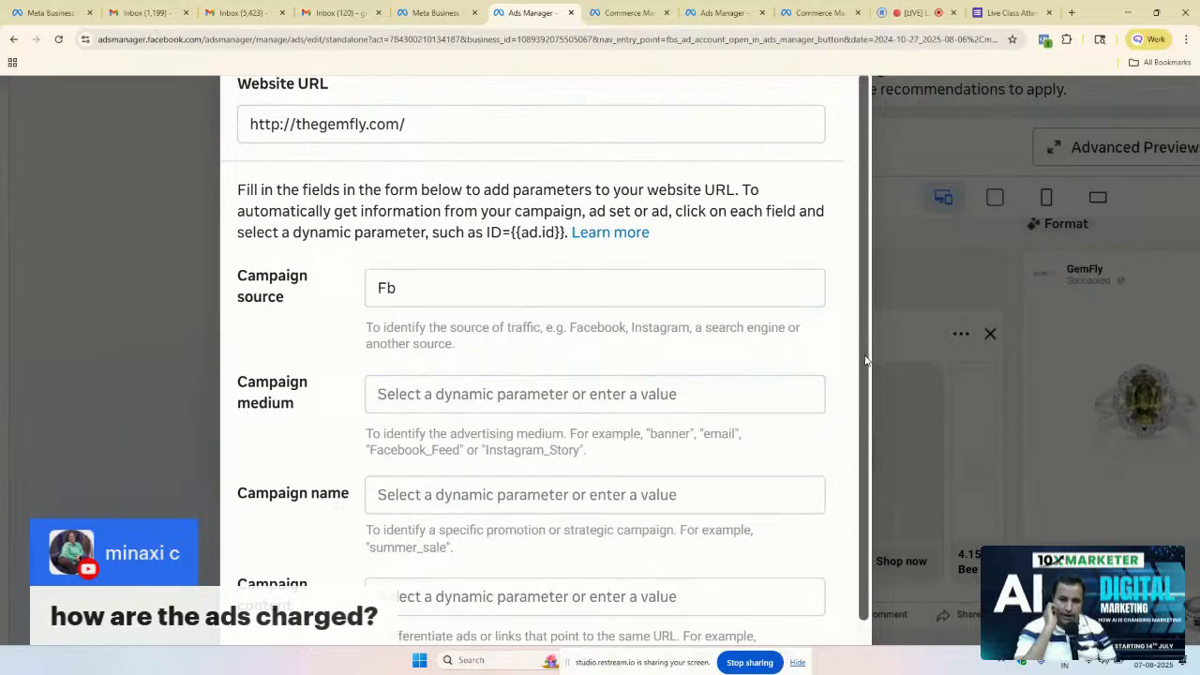
left_click_drag(866, 359, 863, 433)
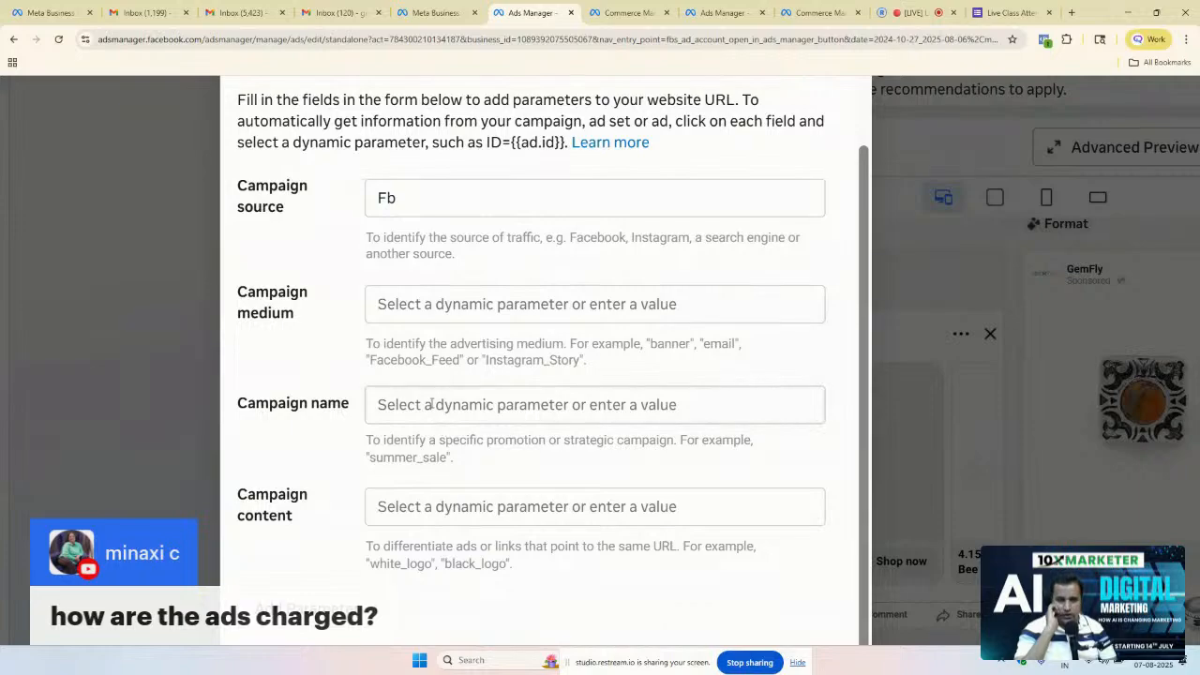
left_click(431, 404)
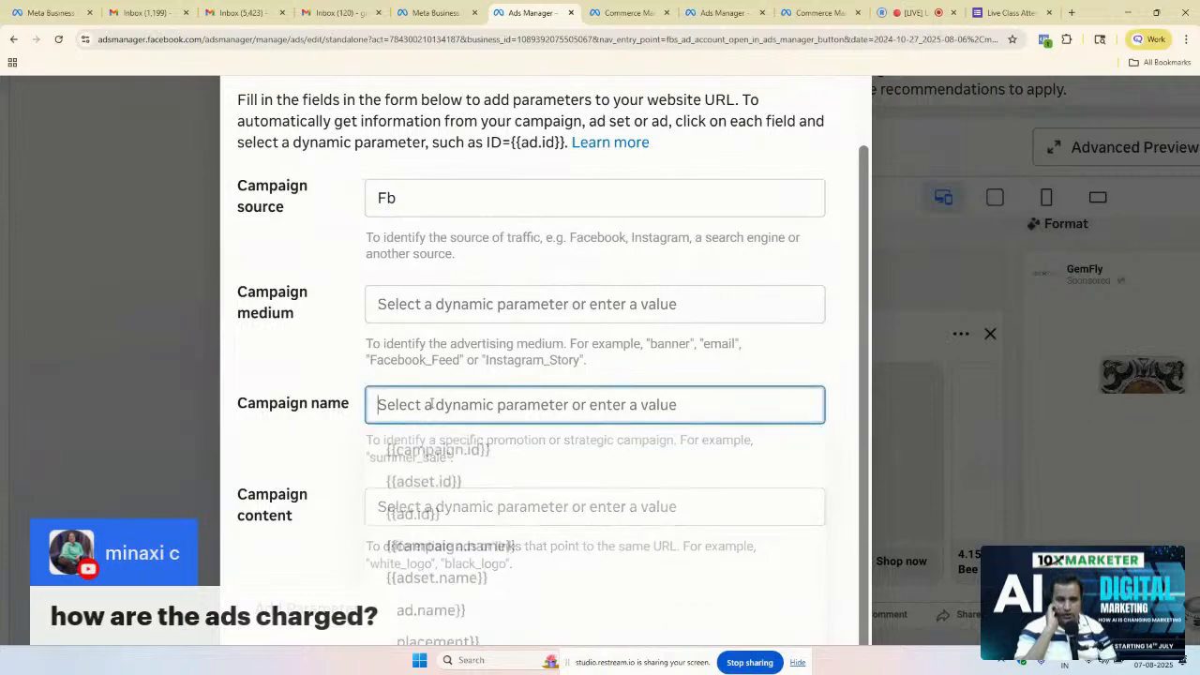
left_click(447, 553)
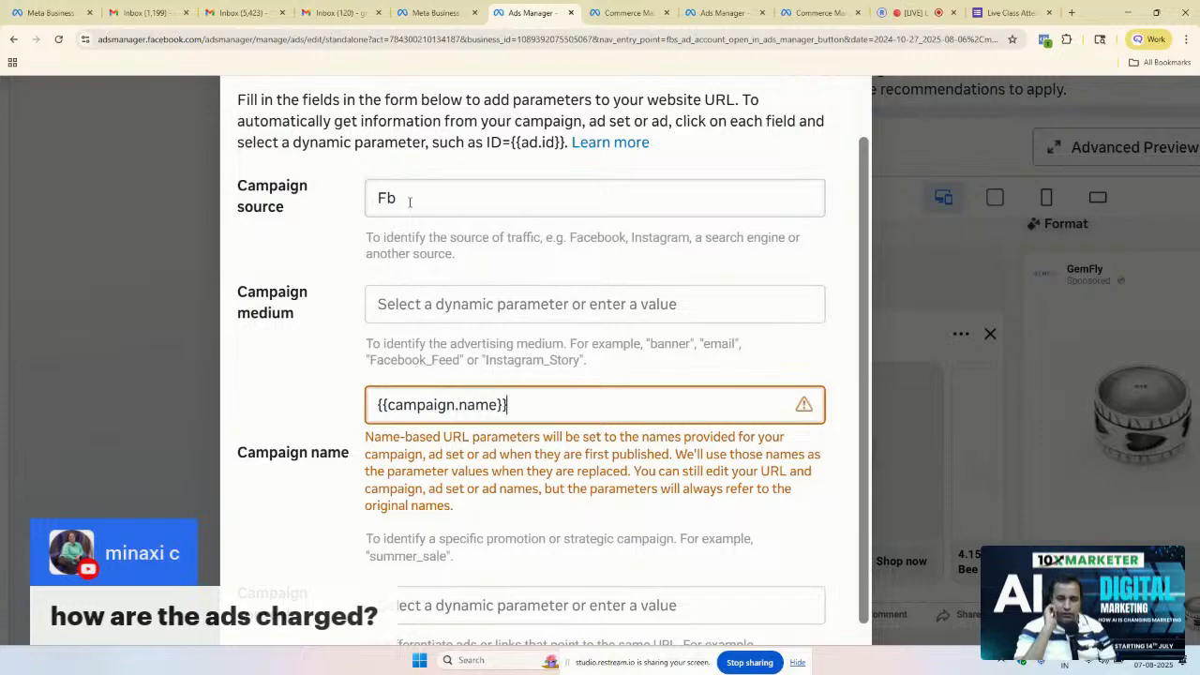
Step: Review the campaign source and medium fields and examine how the parameters are combined in the URL preview
scroll(286, 225, "up", 5, "ctrl")
left_click(450, 189)
double_click(450, 190)
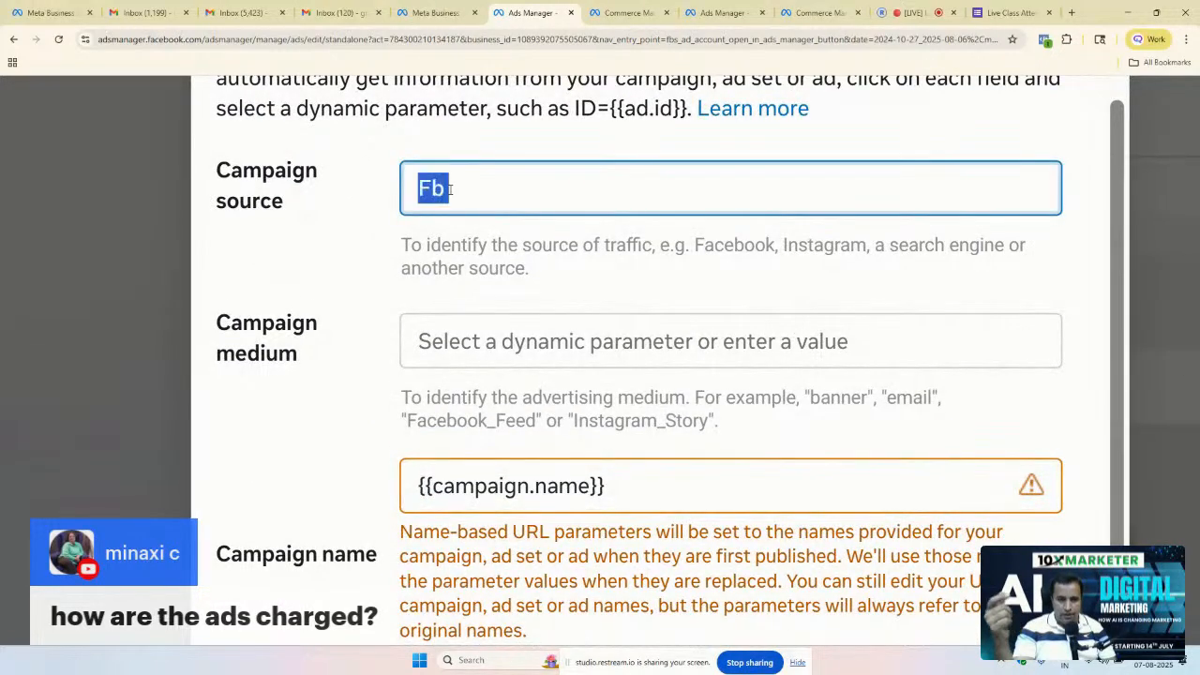
left_click(430, 345)
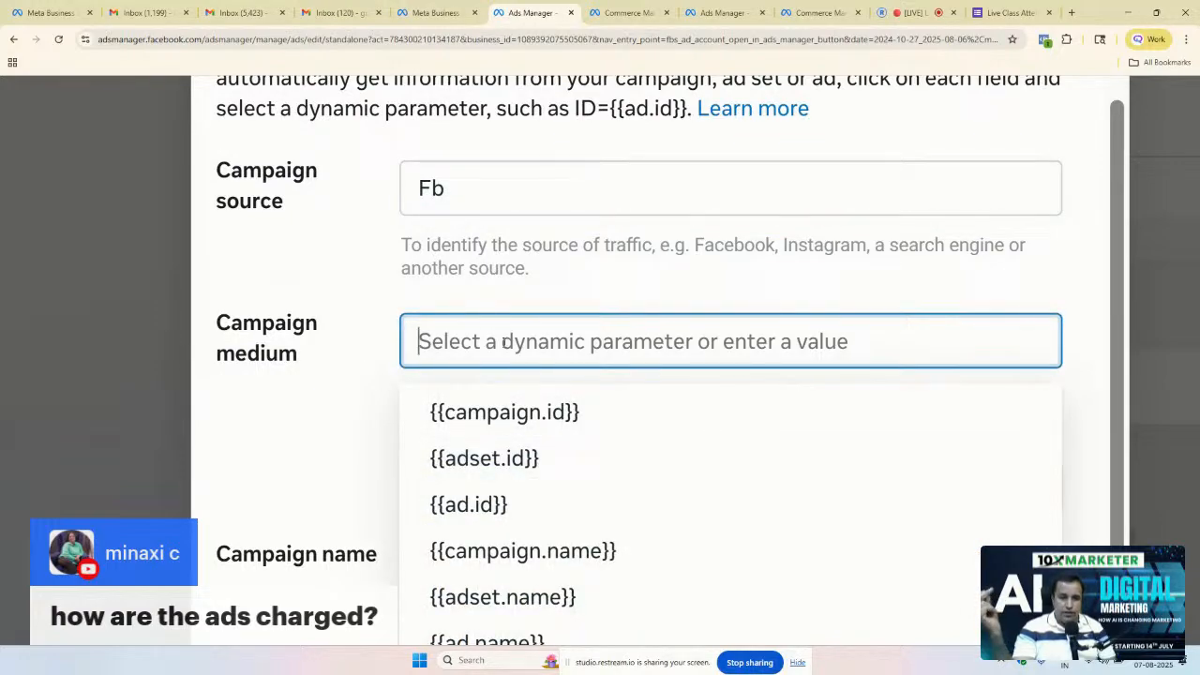
left_click(286, 353)
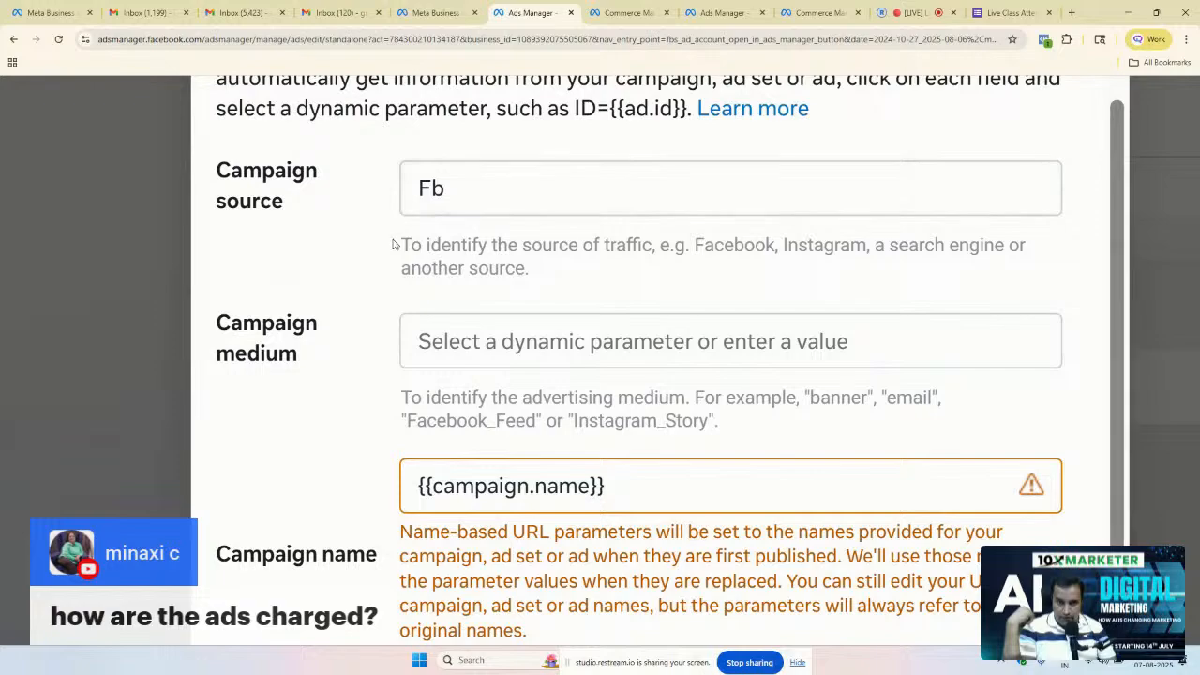
scroll(395, 245, "down", 1)
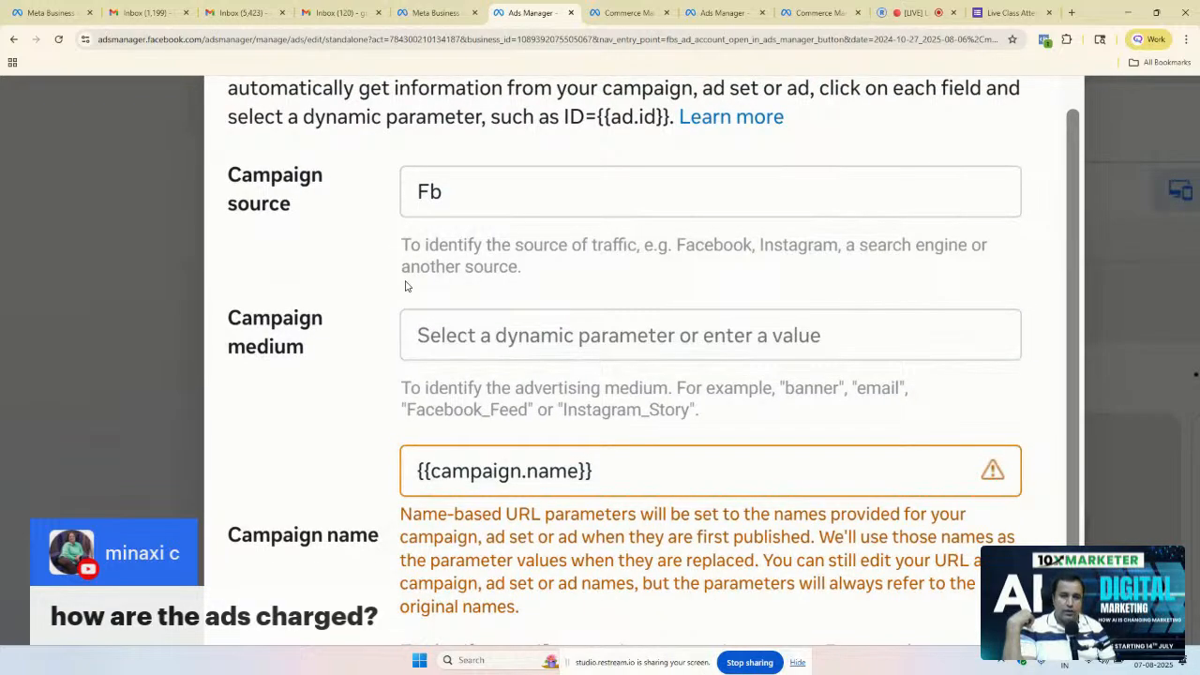
scroll(406, 286, "down", 5)
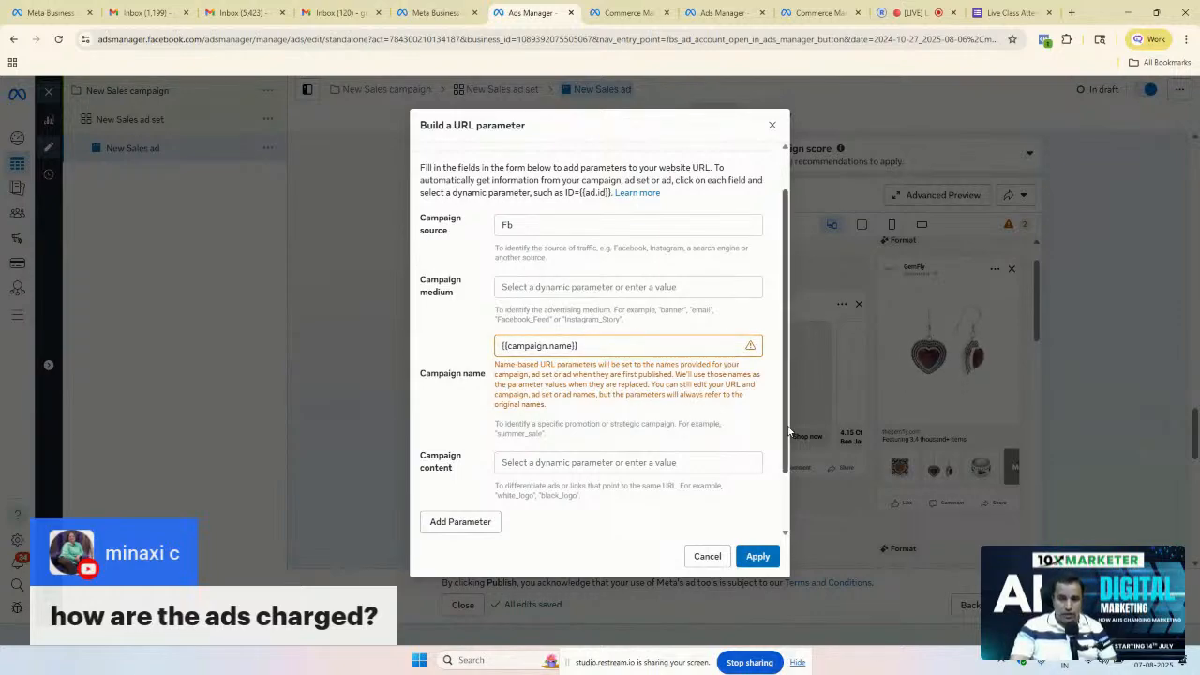
scroll(790, 443, "down", 2)
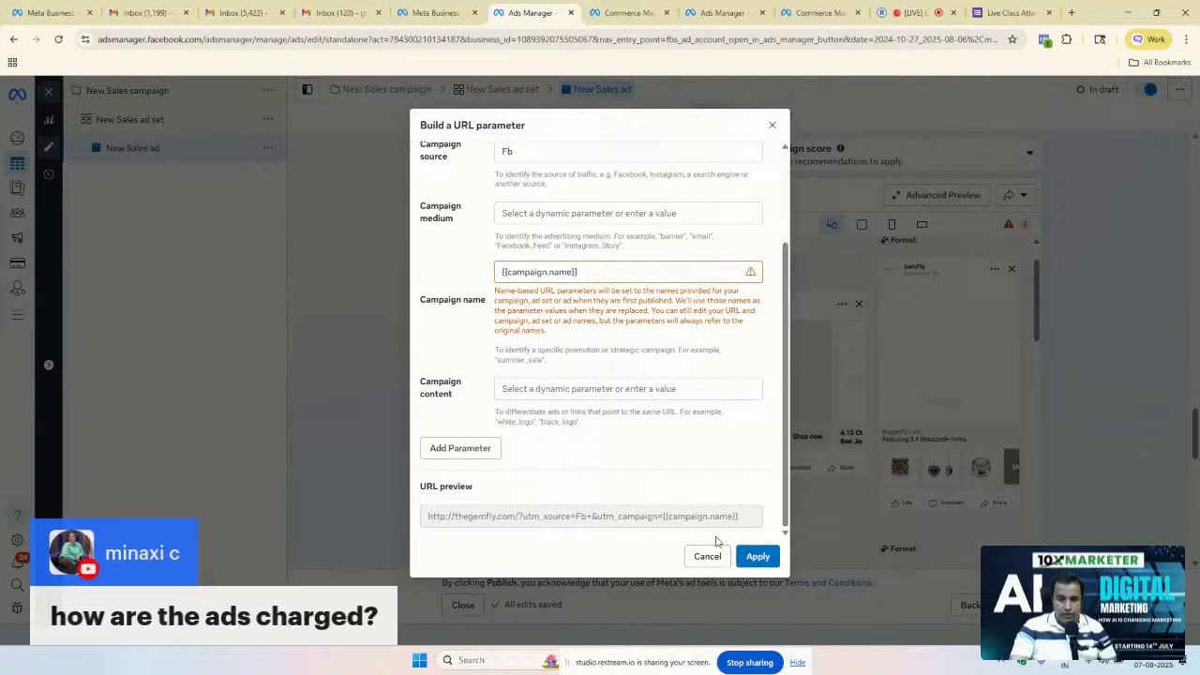
scroll(675, 548, "up", 5)
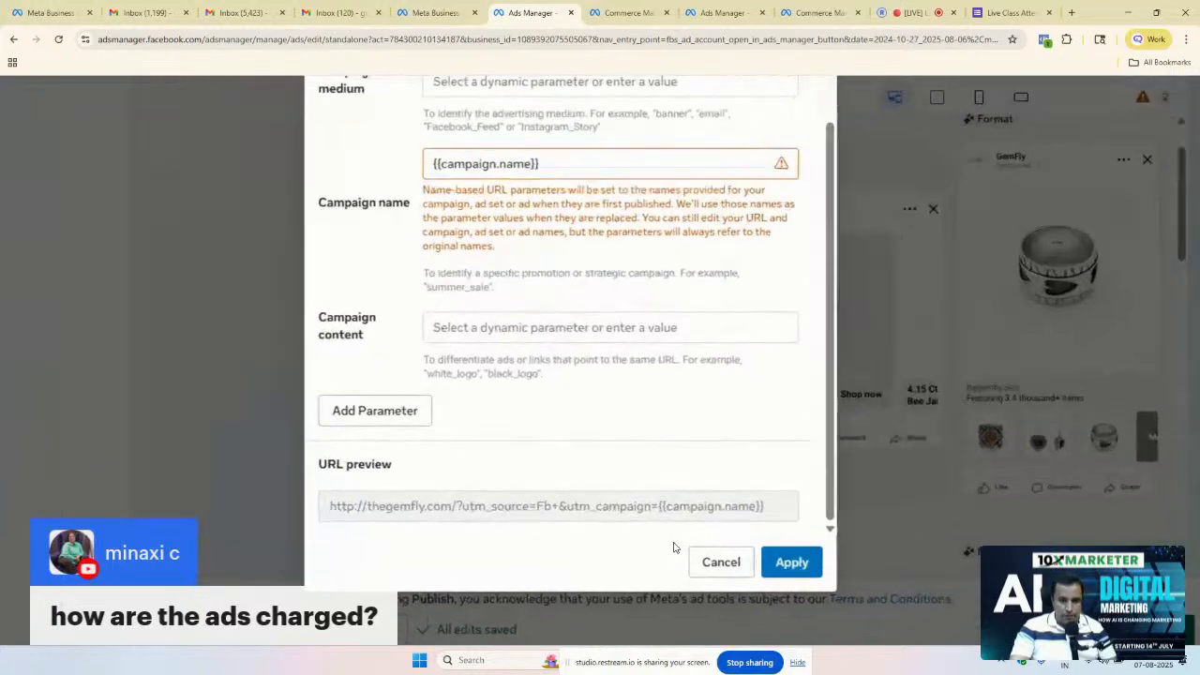
scroll(676, 547, "up", 1)
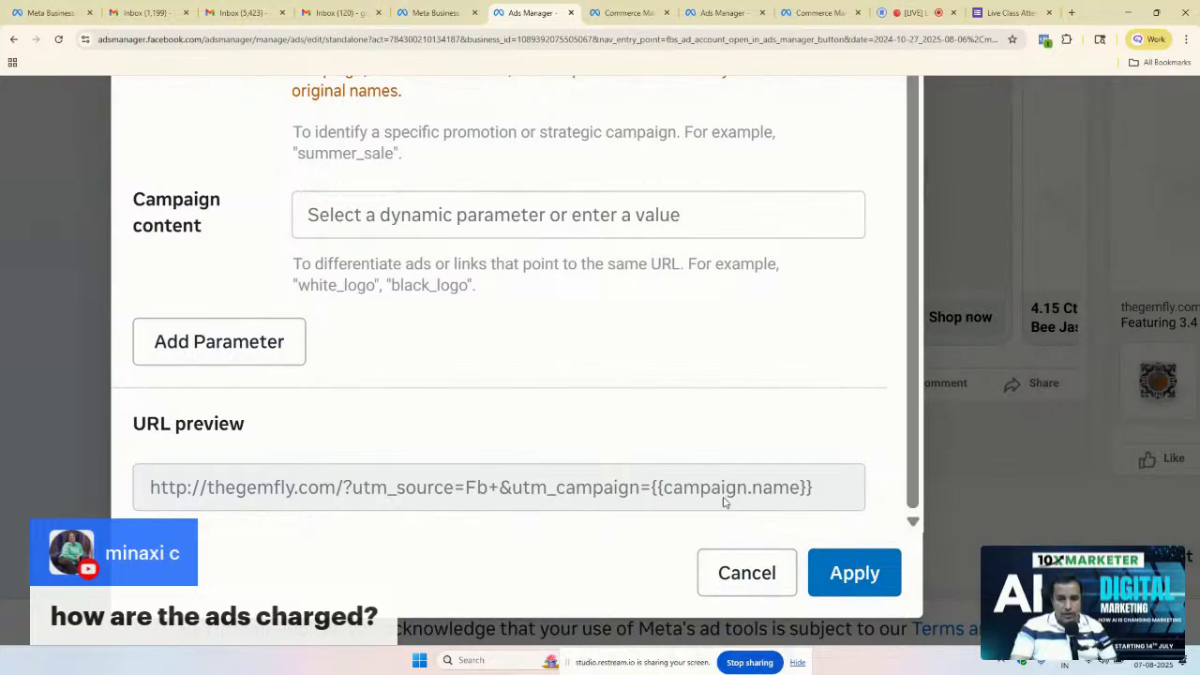
scroll(633, 471, "down", 4)
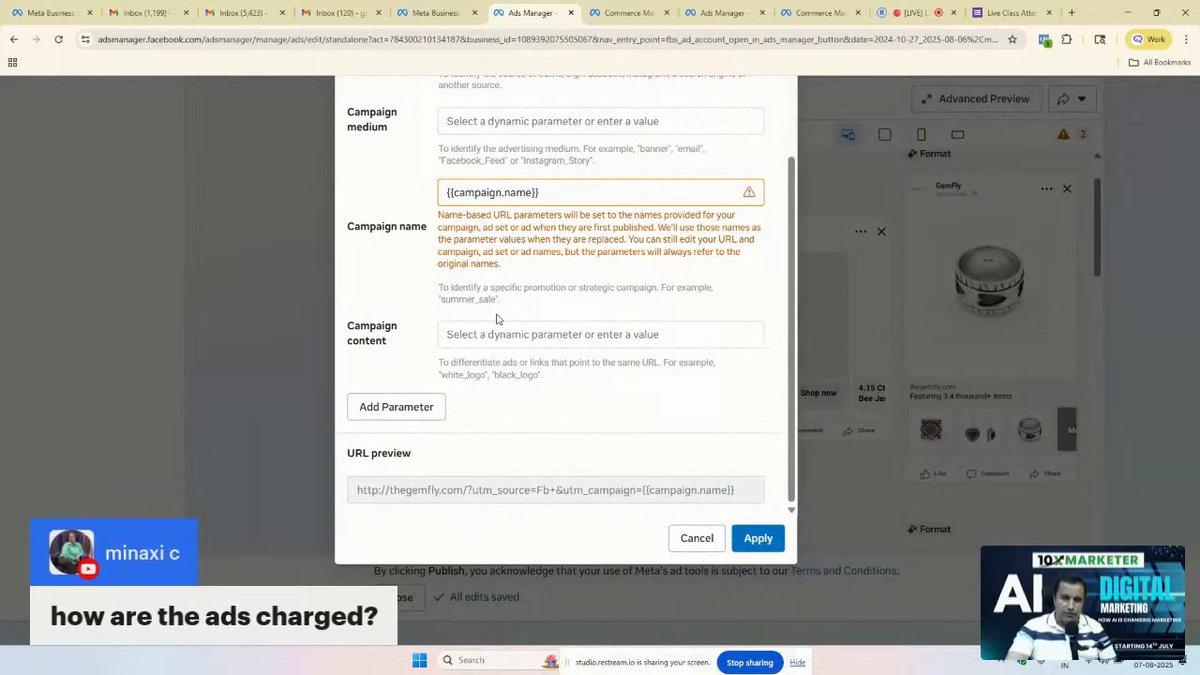
scroll(497, 503, "up", 3)
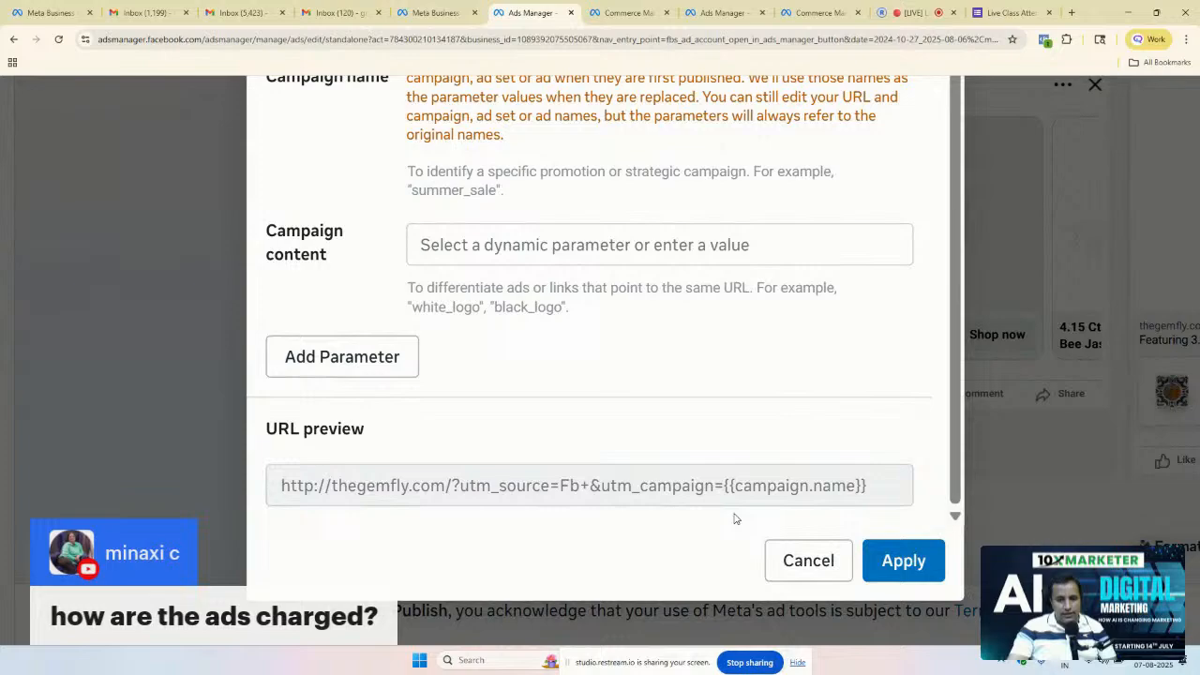
Step: Discard the URL parameters being built and review the ad's intro card, tracking and promo code settings
left_click(799, 558)
scroll(473, 451, "down", 3)
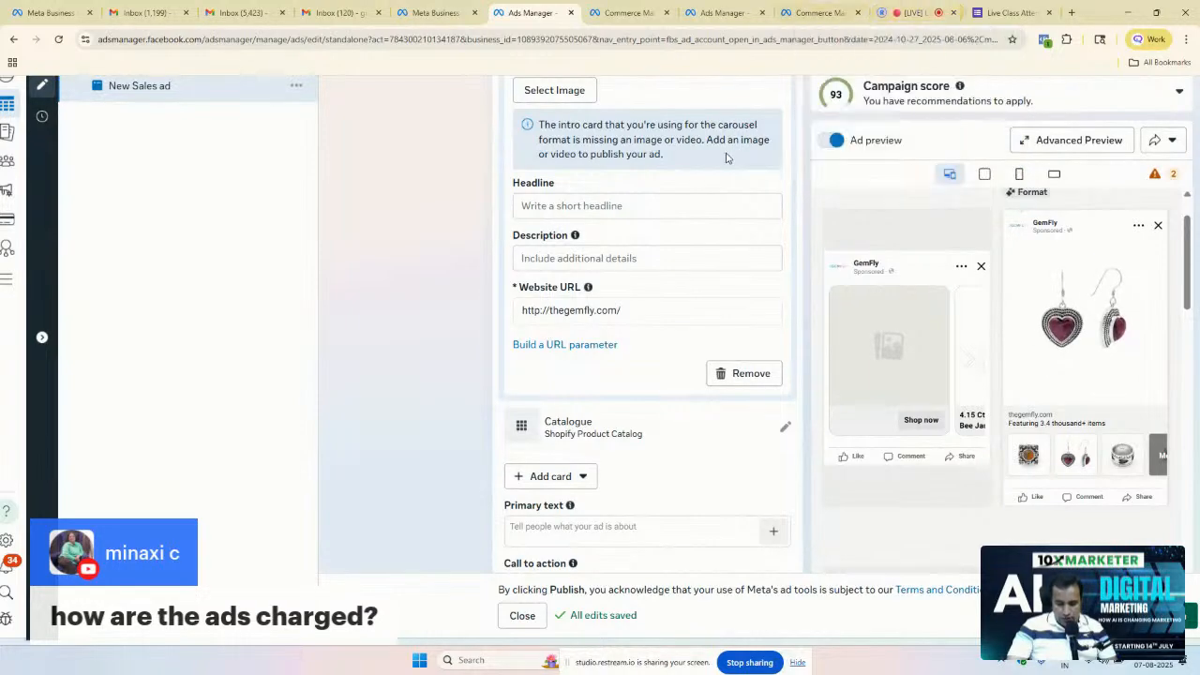
scroll(666, 289, "down", 3)
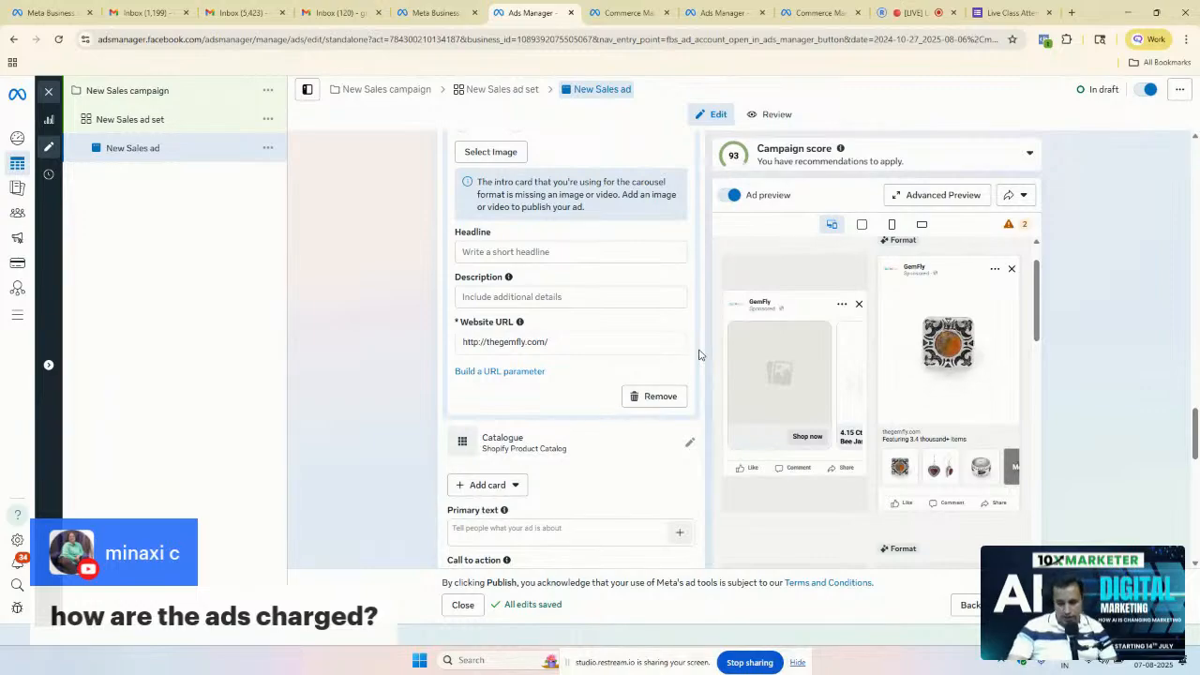
scroll(699, 354, "up", 2)
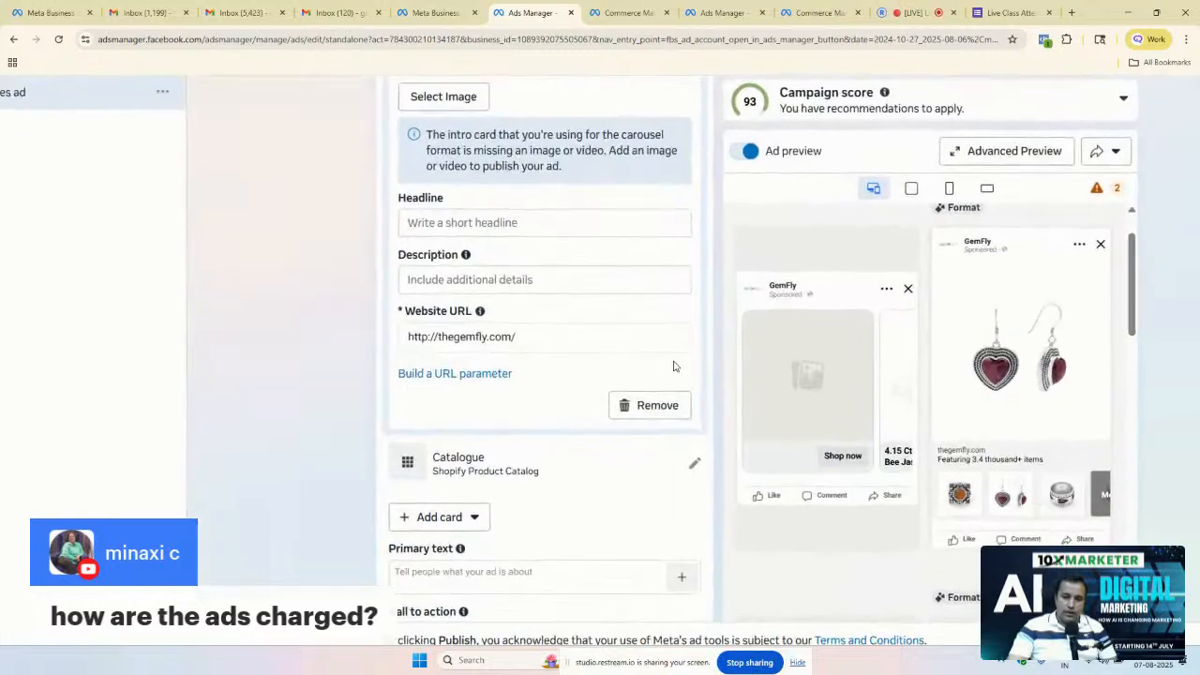
scroll(345, 440, "down", 1)
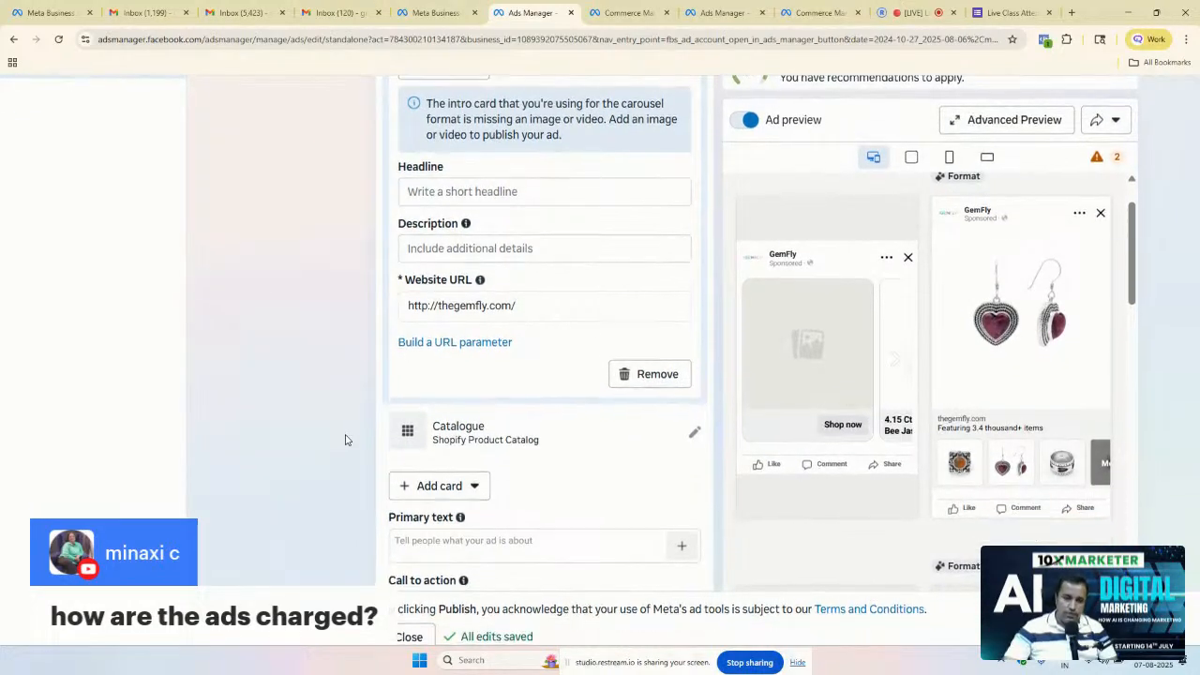
scroll(1072, 384, "down", 2)
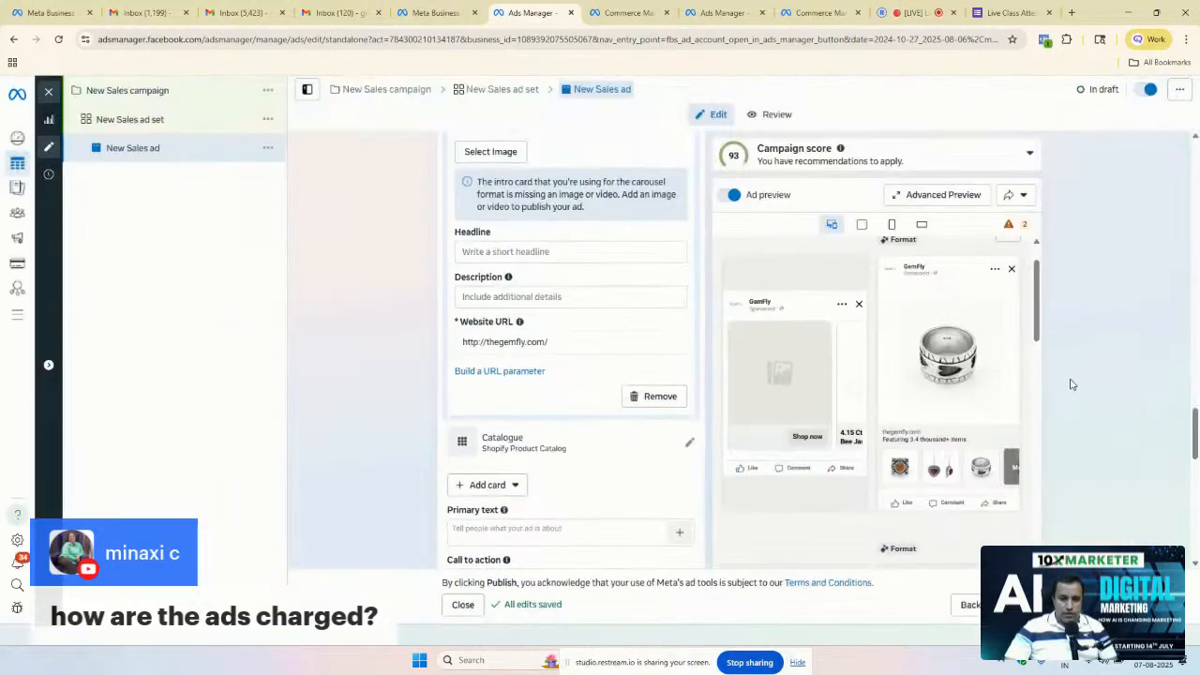
left_click_drag(1196, 431, 1197, 543)
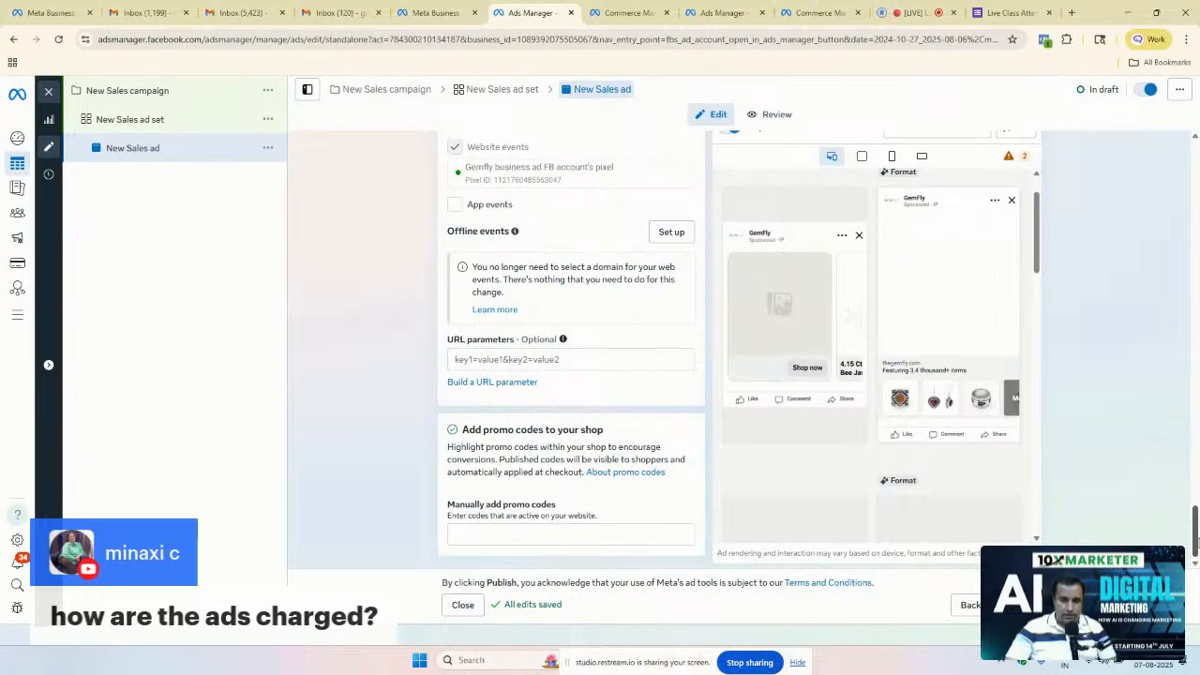
left_click_drag(1197, 536, 1197, 417)
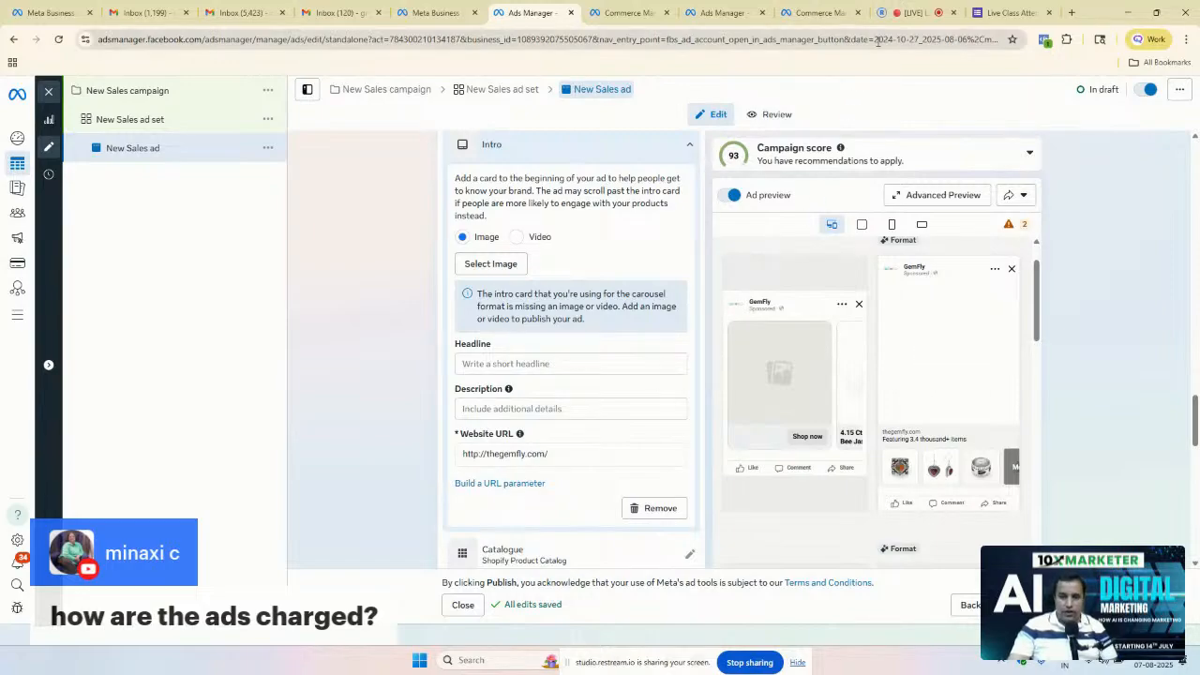
Step: Switch to Restream Studio, take the viewer's question off the live stream and look back through the chat messages
left_click(914, 13)
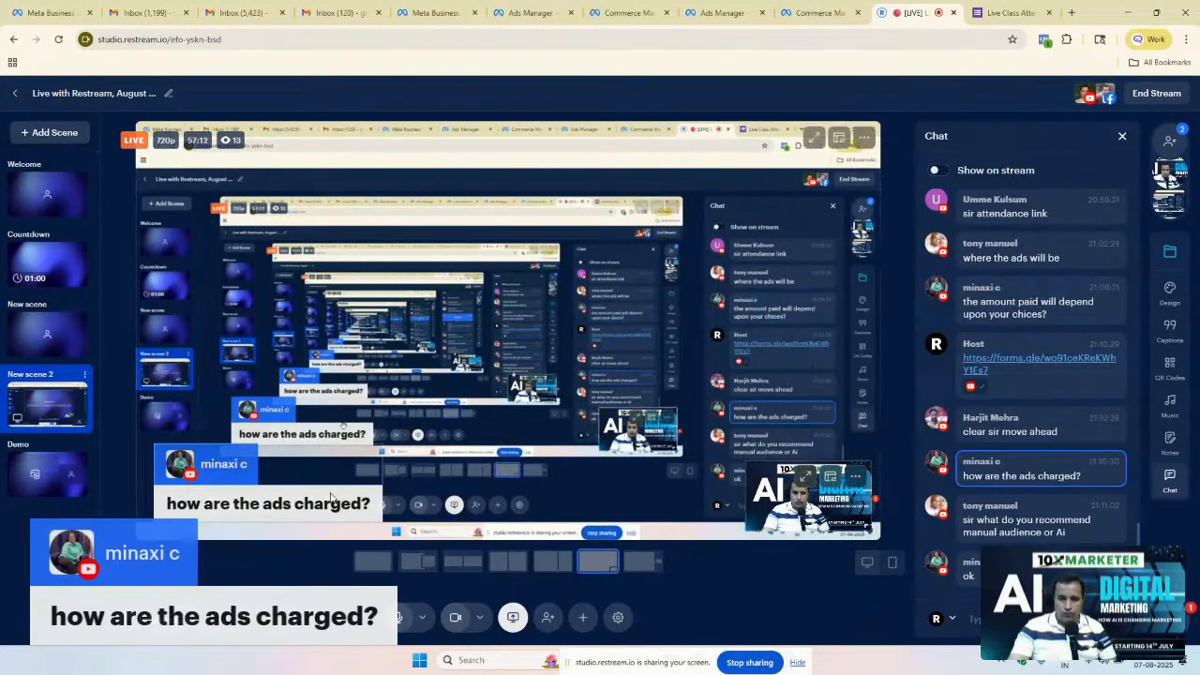
mouse_move(267, 518)
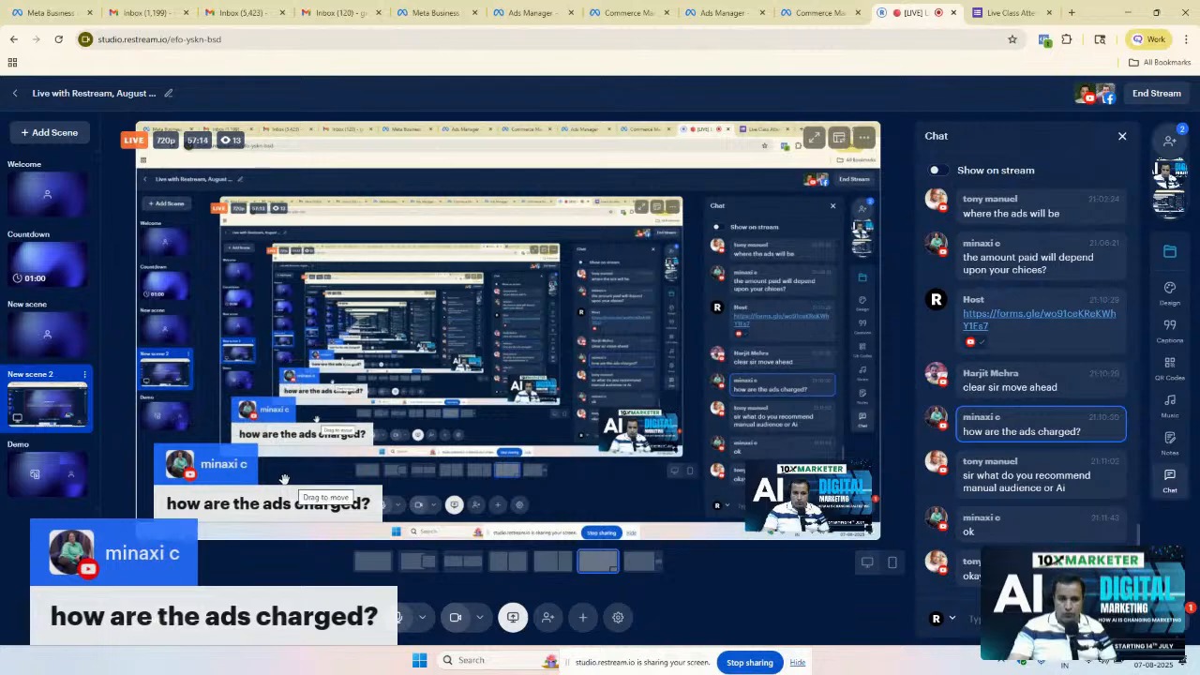
left_click(233, 425)
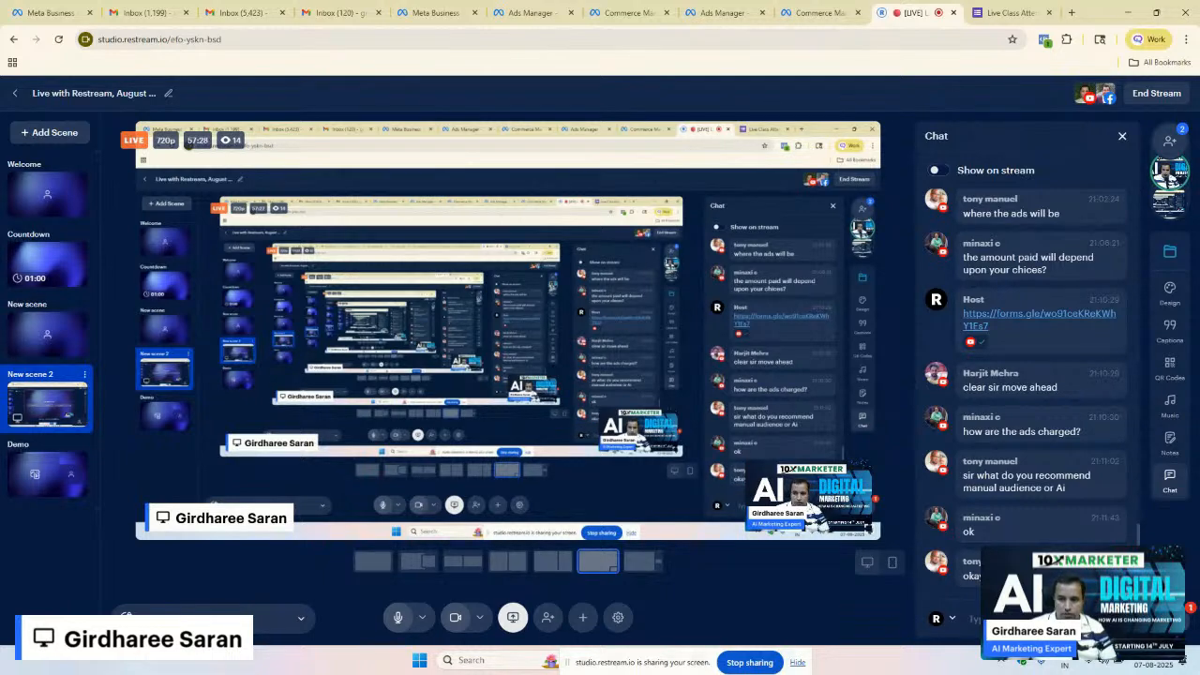
left_click_drag(1140, 541, 1136, 427)
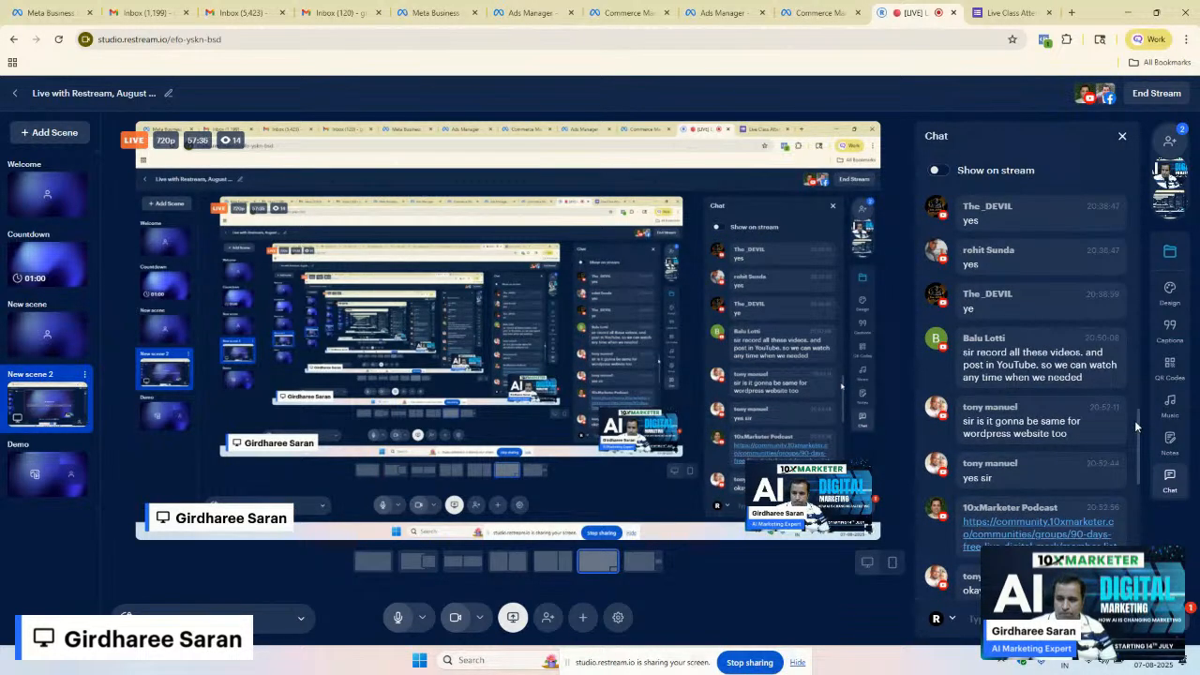
left_click_drag(1137, 426, 1137, 546)
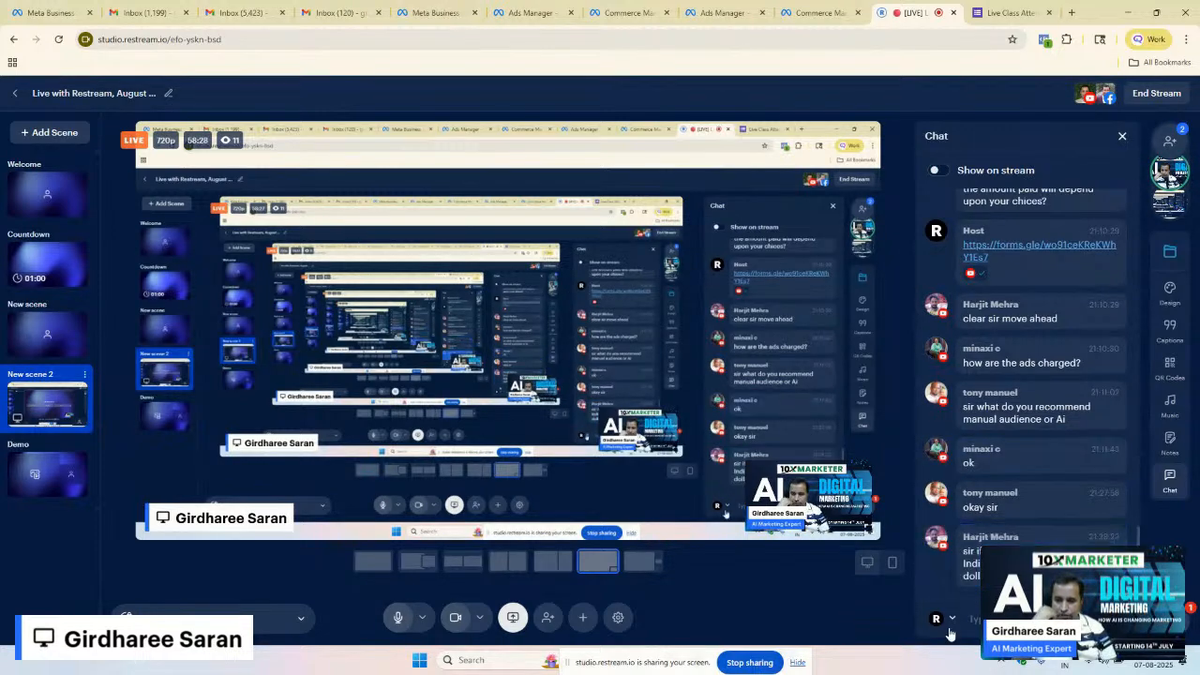
Step: Set the chat to send messages to the YouTube channel and stop sharing the screen
left_click(952, 619)
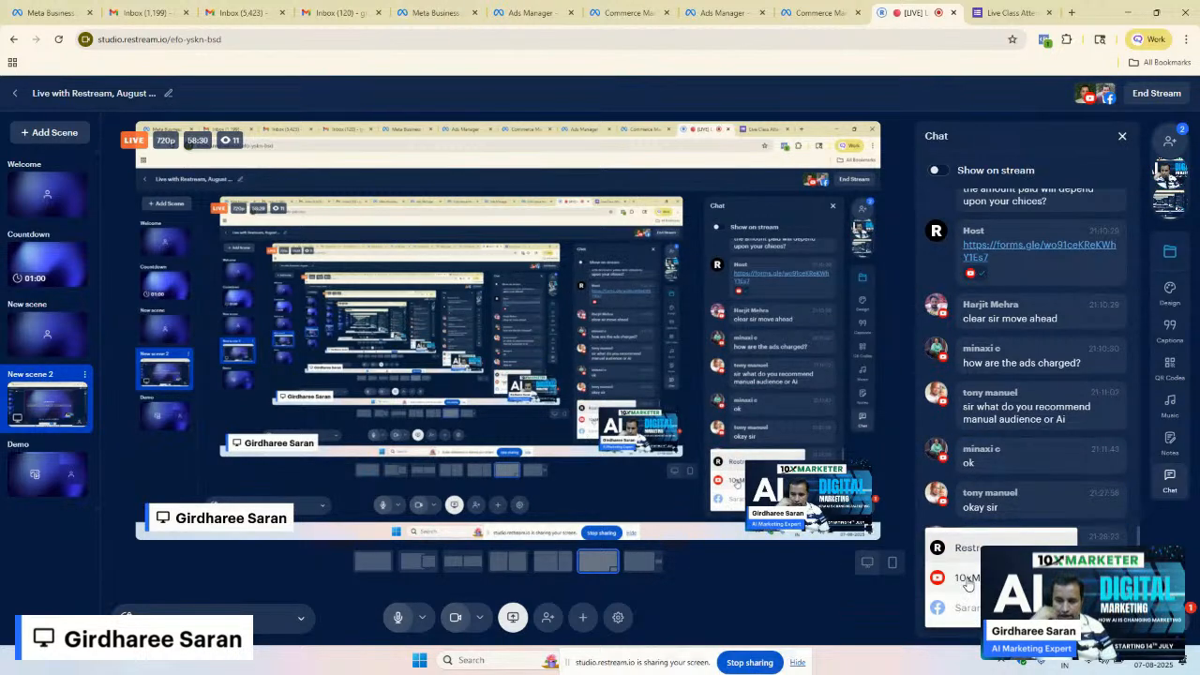
left_click(969, 580)
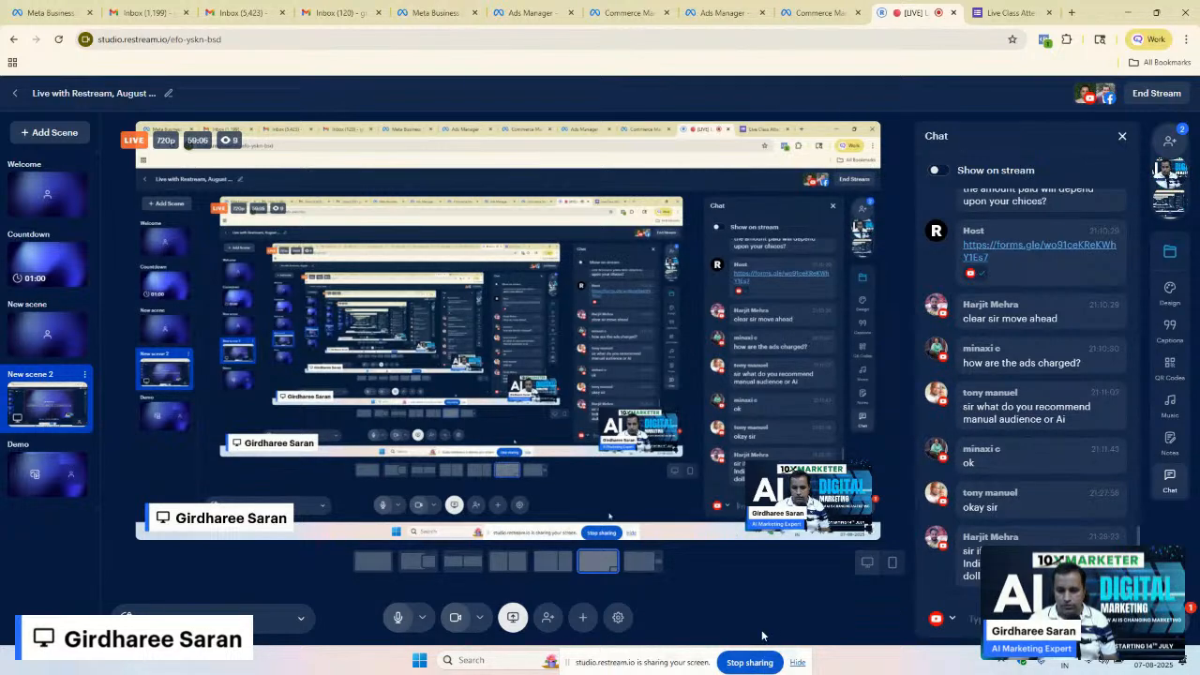
left_click(732, 664)
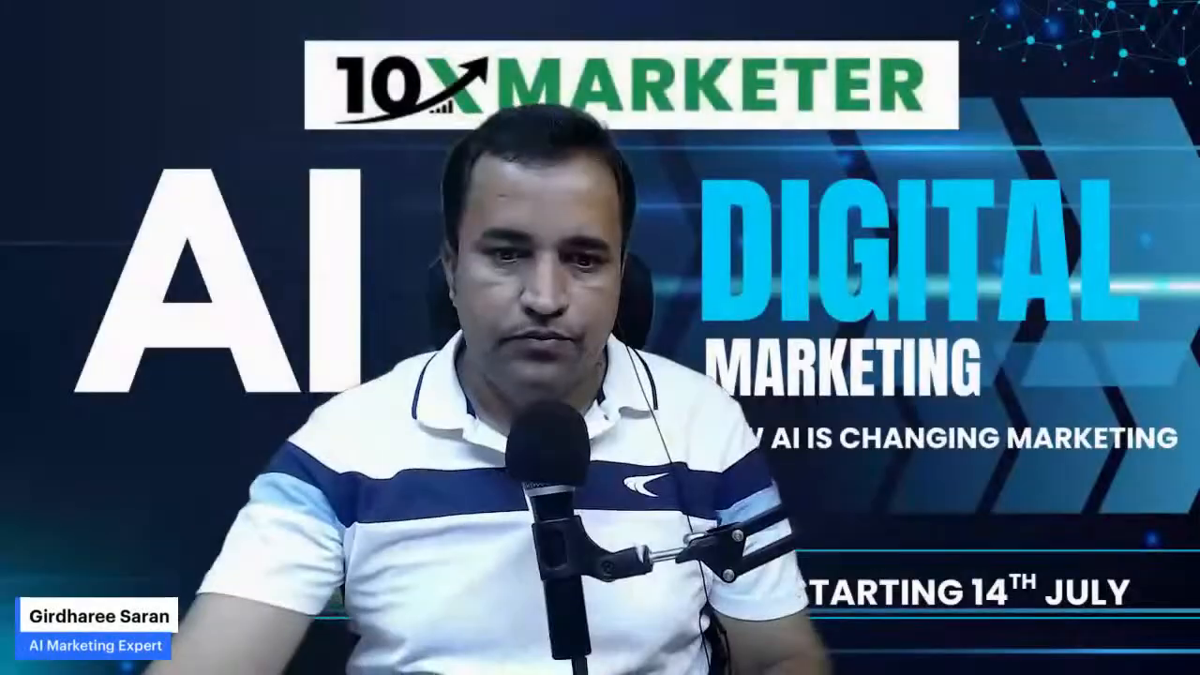